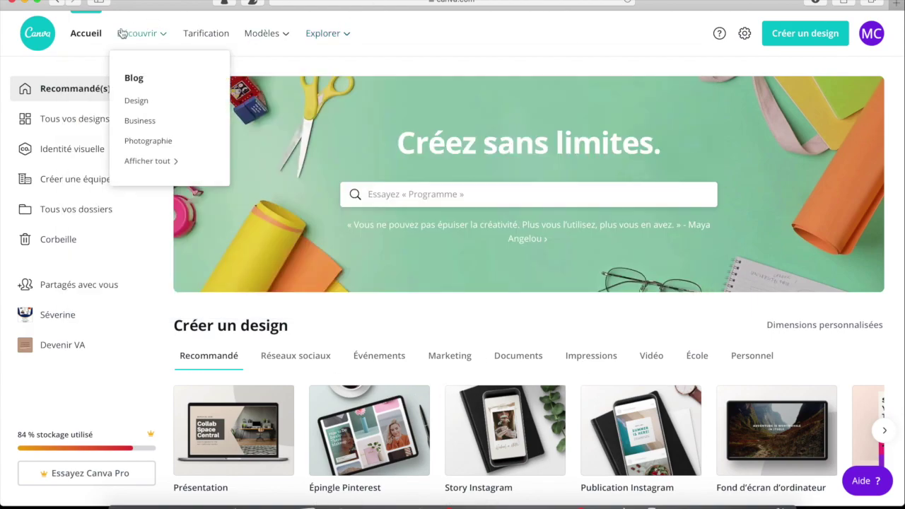
- Open the Canva blog from Découvrir and look through its featured, Business and Design articles
{"action": "mouse_move", "coordinate": [141, 44]}
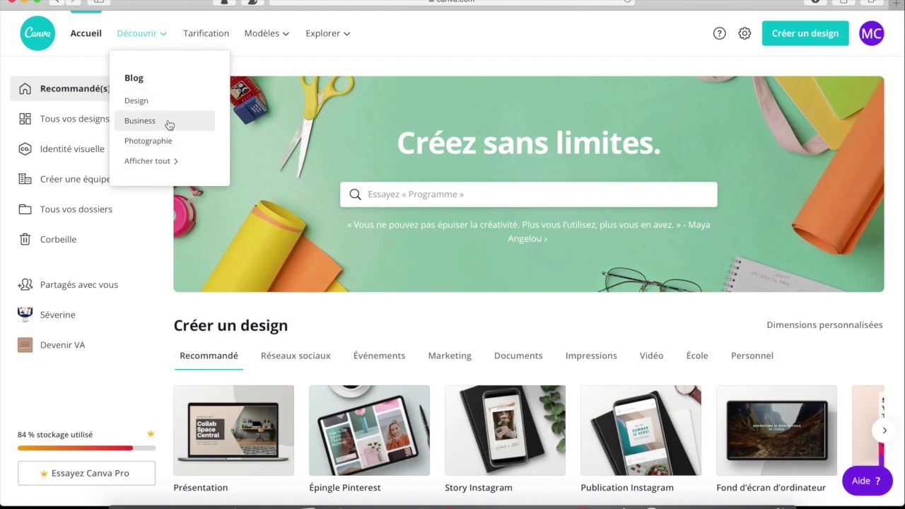
{"action": "left_click", "coordinate": [141, 85]}
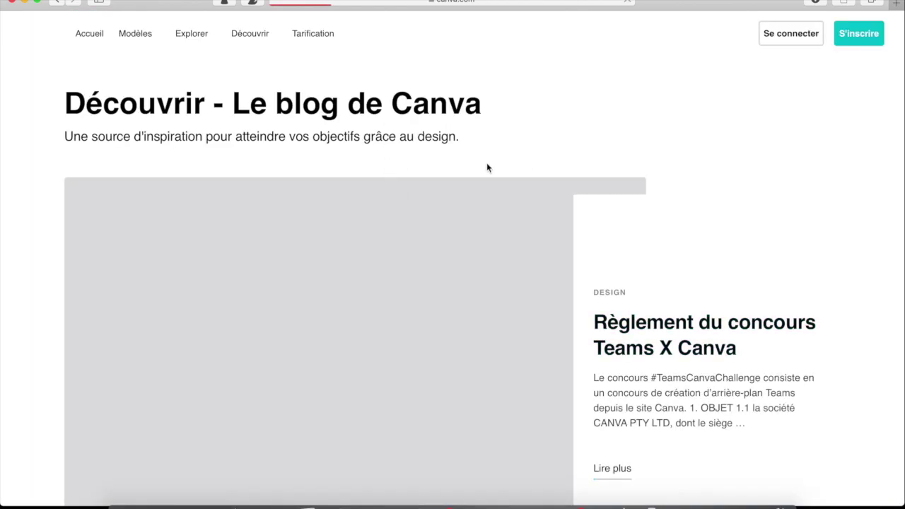
{"action": "scroll", "coordinate": [601, 394], "scroll_direction": "down", "scroll_amount": 5}
{"action": "scroll", "coordinate": [606, 387], "scroll_direction": "down", "scroll_amount": 5}
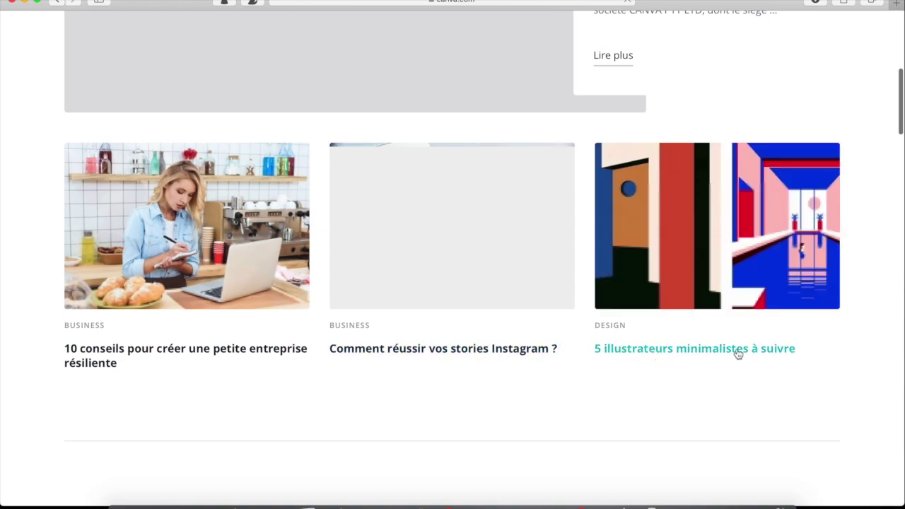
{"action": "scroll", "coordinate": [721, 283], "scroll_direction": "up", "scroll_amount": 5}
{"action": "scroll", "coordinate": [679, 313], "scroll_direction": "down", "scroll_amount": 9}
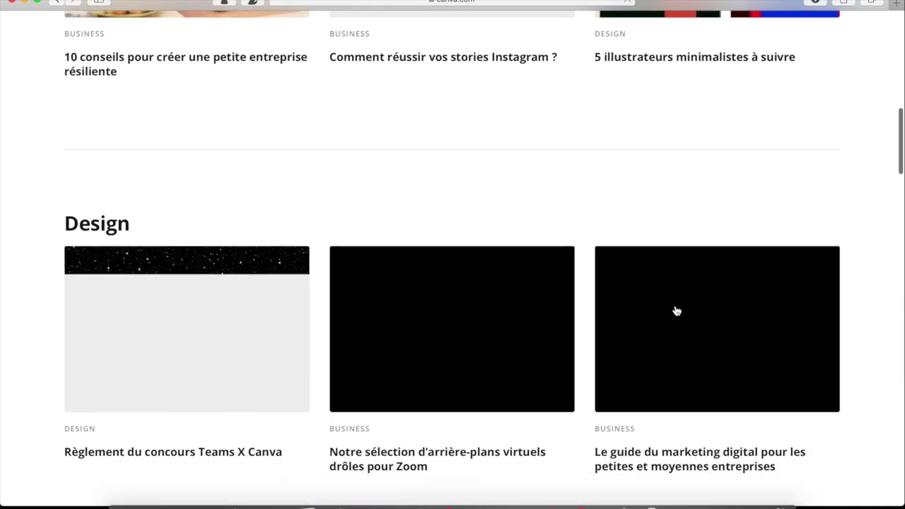
{"action": "scroll", "coordinate": [664, 308], "scroll_direction": "down", "scroll_amount": 1}
{"action": "scroll", "coordinate": [505, 303], "scroll_direction": "down", "scroll_amount": 3}
{"action": "scroll", "coordinate": [481, 283], "scroll_direction": "up", "scroll_amount": 9}
{"action": "scroll", "coordinate": [295, 135], "scroll_direction": "up", "scroll_amount": 5}
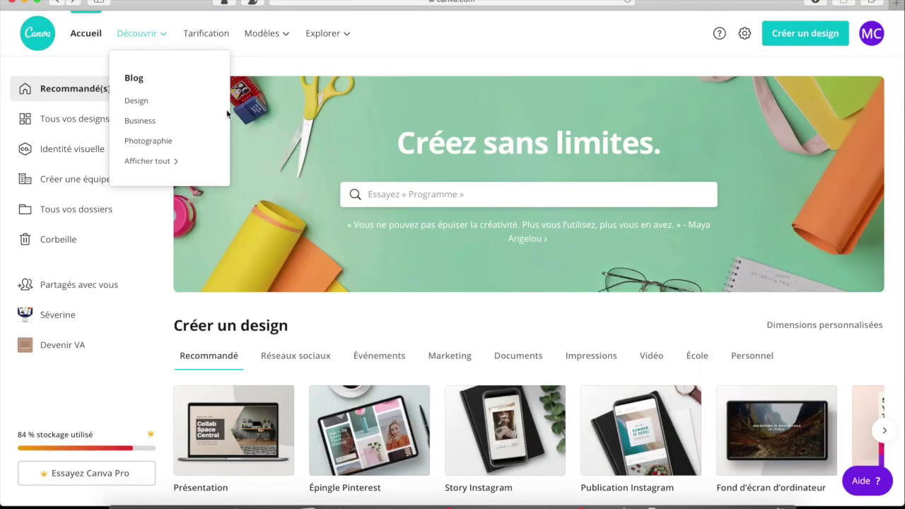
- Open the Tarification page, compare the Gratuit, Pro and Entreprise plans, and return to the home page
{"action": "left_click", "coordinate": [220, 35]}
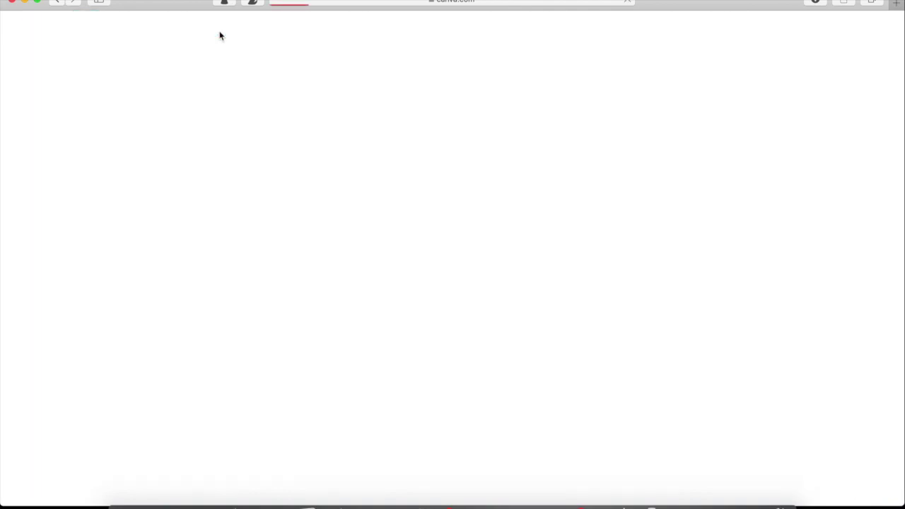
{"action": "scroll", "coordinate": [853, 245], "scroll_direction": "down", "scroll_amount": 3}
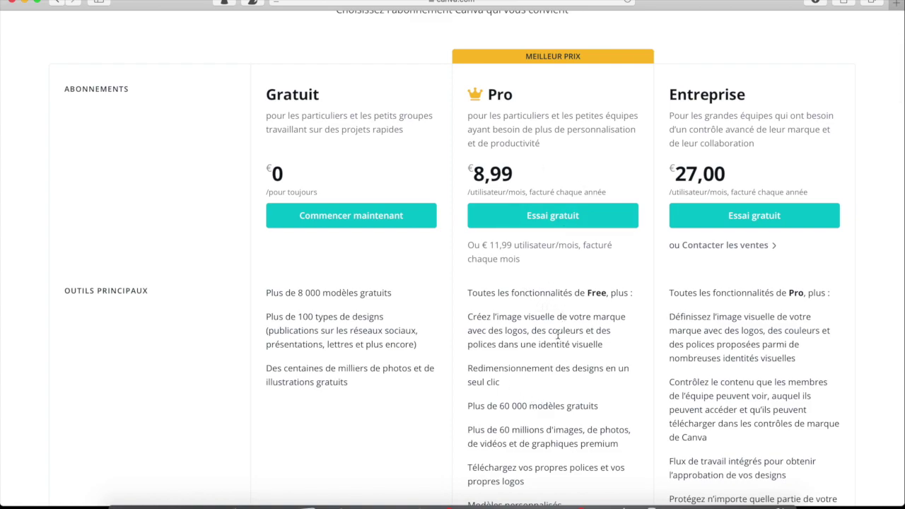
{"action": "scroll", "coordinate": [559, 338], "scroll_direction": "down", "scroll_amount": 2}
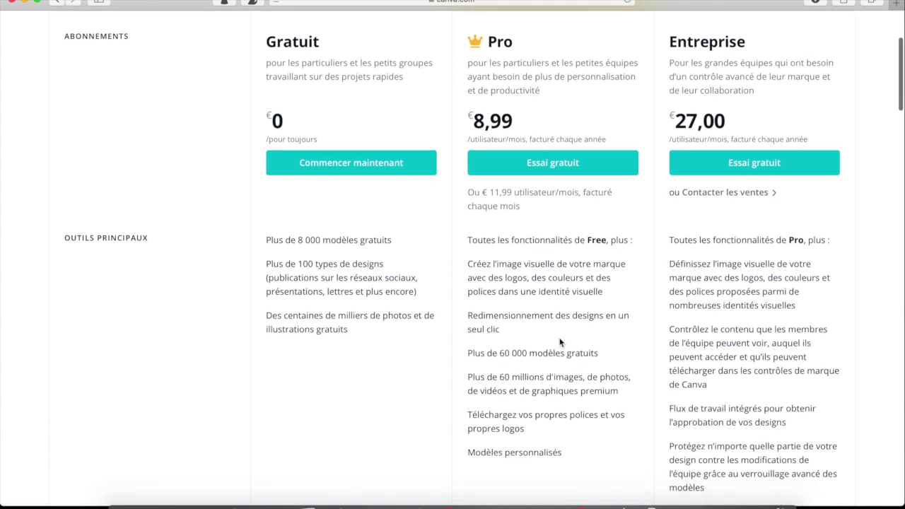
{"action": "scroll", "coordinate": [559, 342], "scroll_direction": "down", "scroll_amount": 2}
{"action": "scroll", "coordinate": [559, 339], "scroll_direction": "up", "scroll_amount": 1}
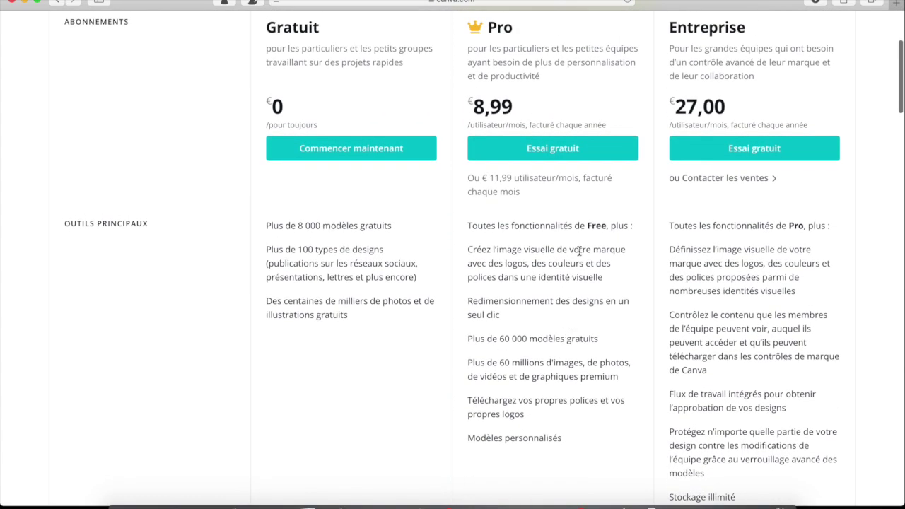
{"action": "scroll", "coordinate": [595, 267], "scroll_direction": "up", "scroll_amount": 4}
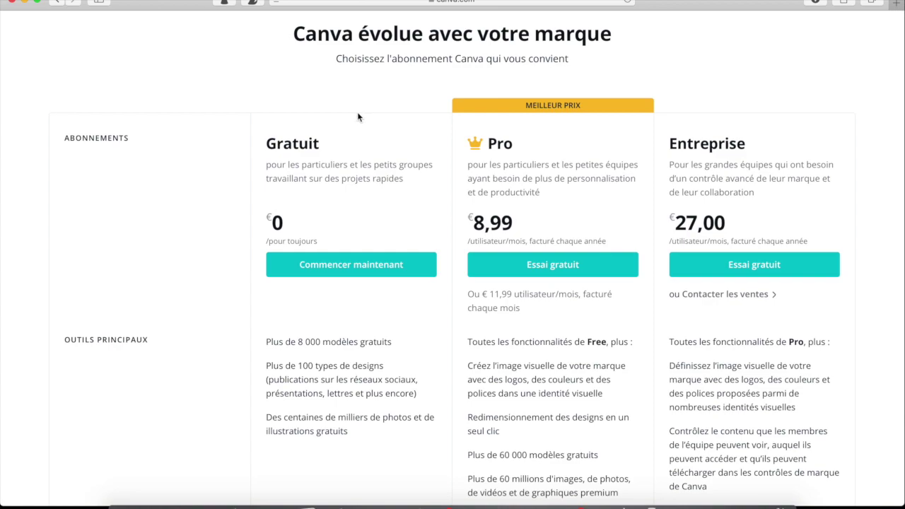
{"action": "left_click", "coordinate": [57, 2]}
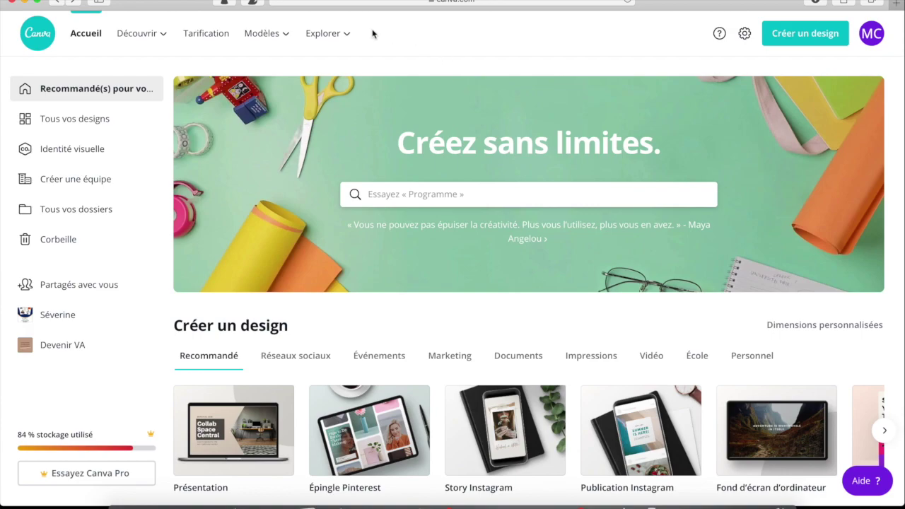
- Preview the Modèles and Explorer categories, and view the account settings before returning to the home page
{"action": "mouse_move", "coordinate": [281, 36]}
{"action": "mouse_move", "coordinate": [345, 41]}
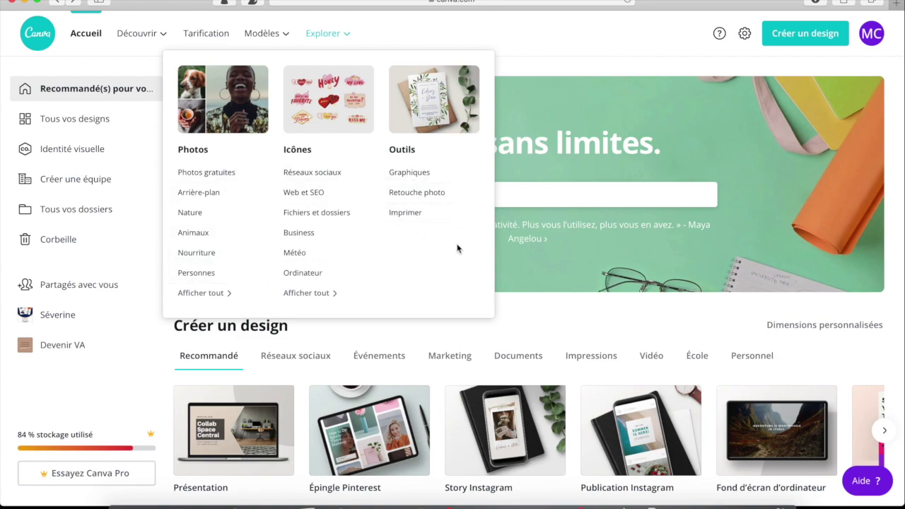
{"action": "left_click", "coordinate": [742, 35]}
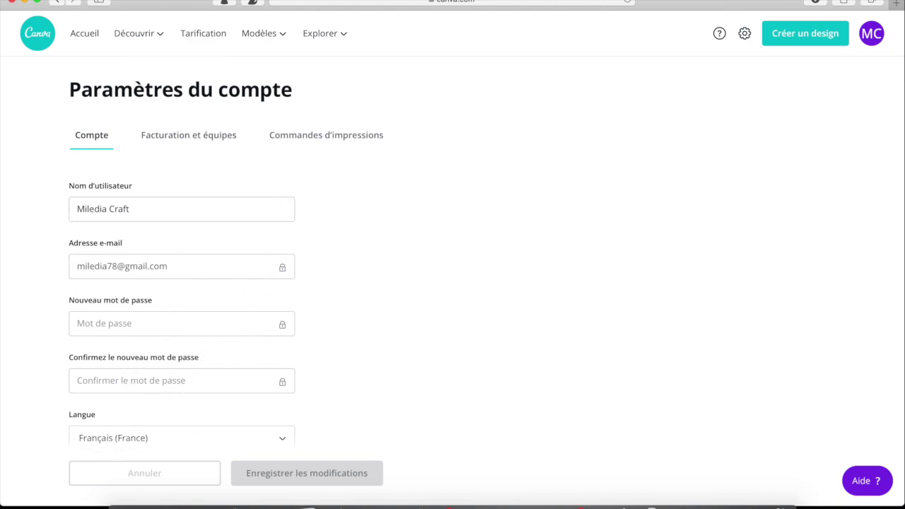
{"action": "left_click", "coordinate": [55, 4]}
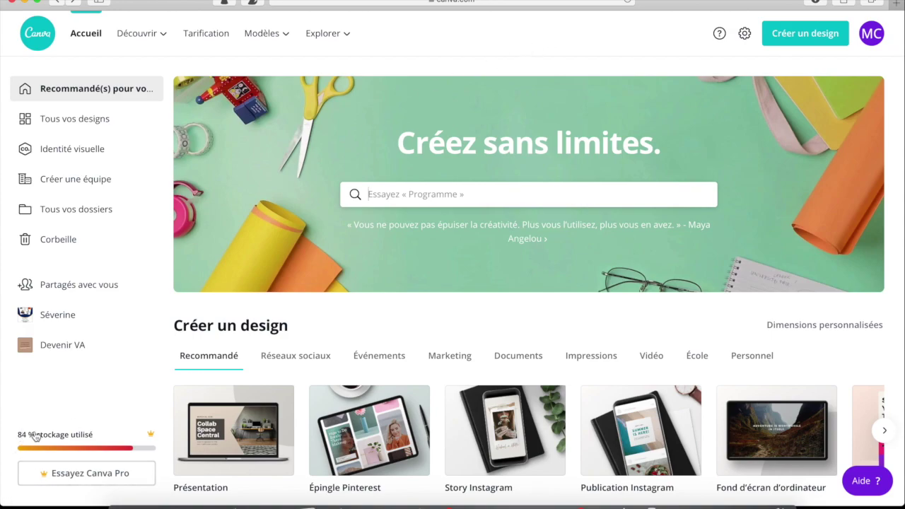
- Open the Identité visuelle page, try to add a colour to the brand colours, and dismiss the Canva Pro offer
{"action": "mouse_move", "coordinate": [44, 438]}
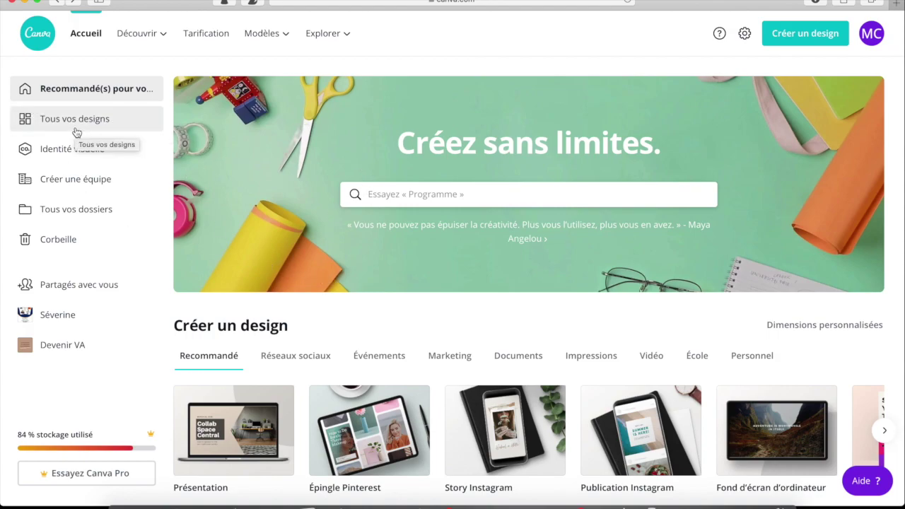
{"action": "scroll", "coordinate": [83, 145], "scroll_direction": "down", "scroll_amount": 1}
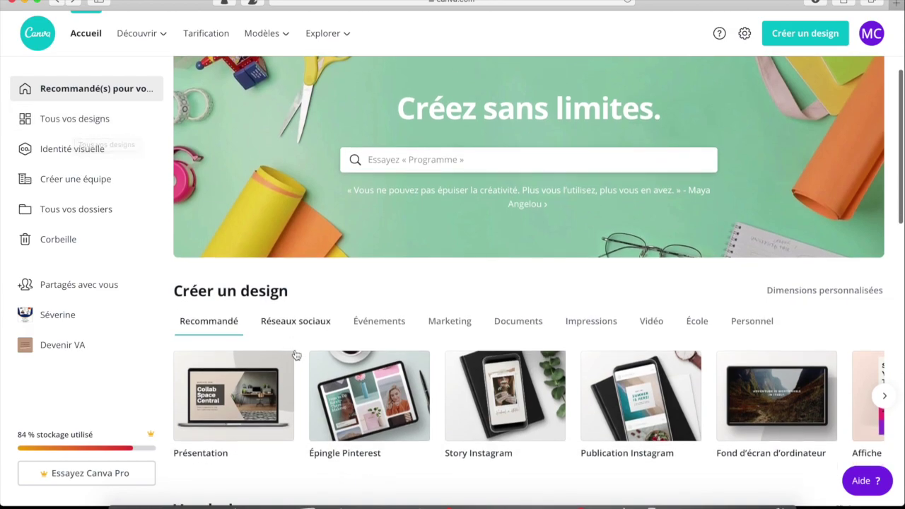
{"action": "left_click", "coordinate": [92, 159]}
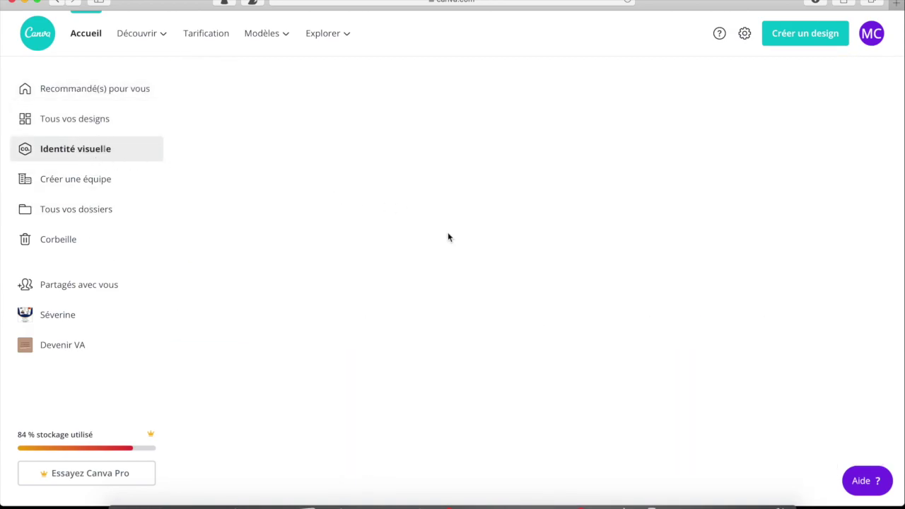
{"action": "scroll", "coordinate": [375, 279], "scroll_direction": "down", "scroll_amount": 4}
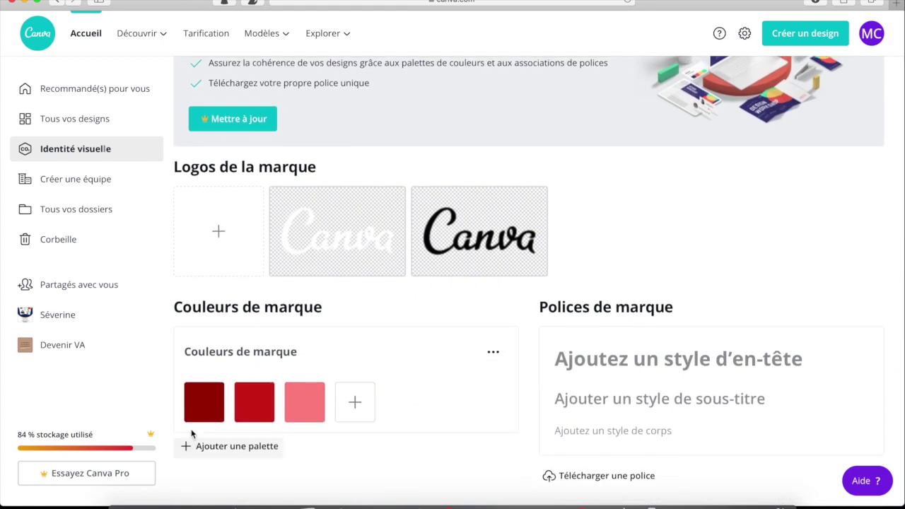
{"action": "left_click", "coordinate": [354, 402]}
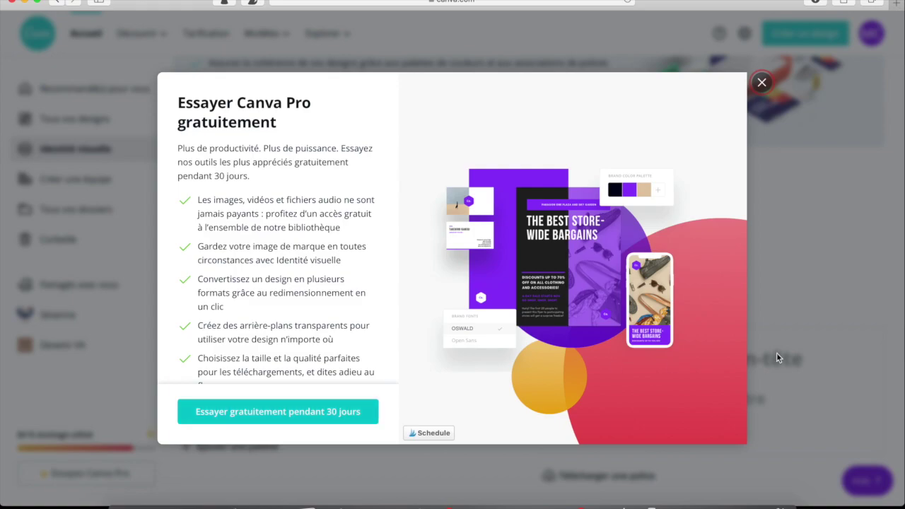
{"action": "left_click", "coordinate": [849, 329]}
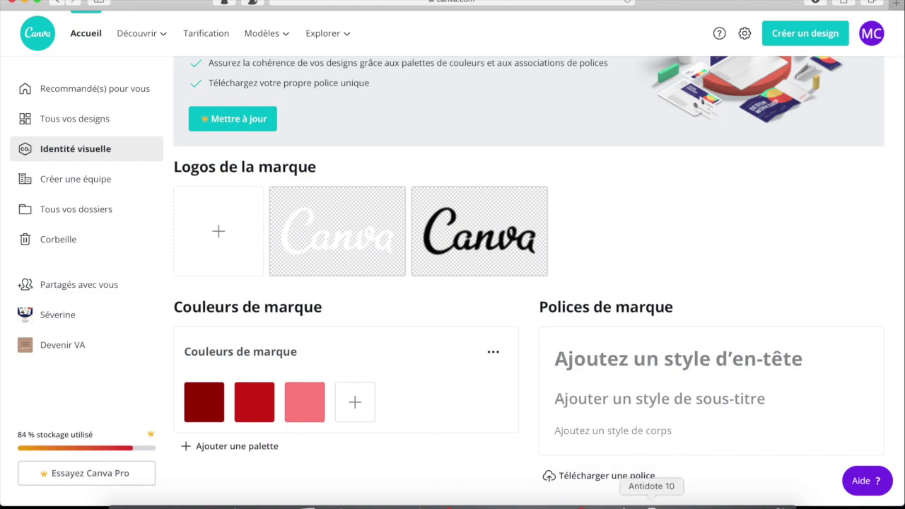
- Review the brand logos, brand colours and brand fonts sections of the visual identity page
{"action": "scroll", "coordinate": [565, 134], "scroll_direction": "up", "scroll_amount": 3}
{"action": "scroll", "coordinate": [562, 233], "scroll_direction": "down", "scroll_amount": 3}
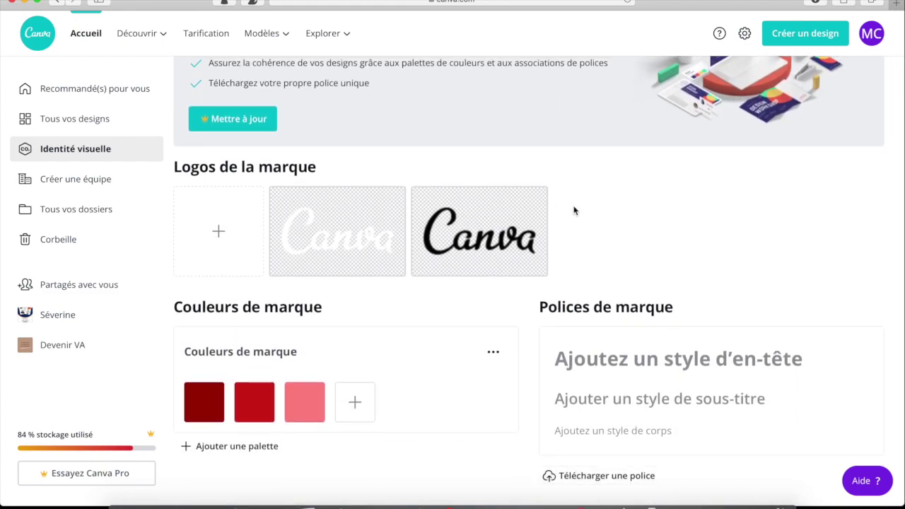
{"action": "scroll", "coordinate": [614, 194], "scroll_direction": "up", "scroll_amount": 4}
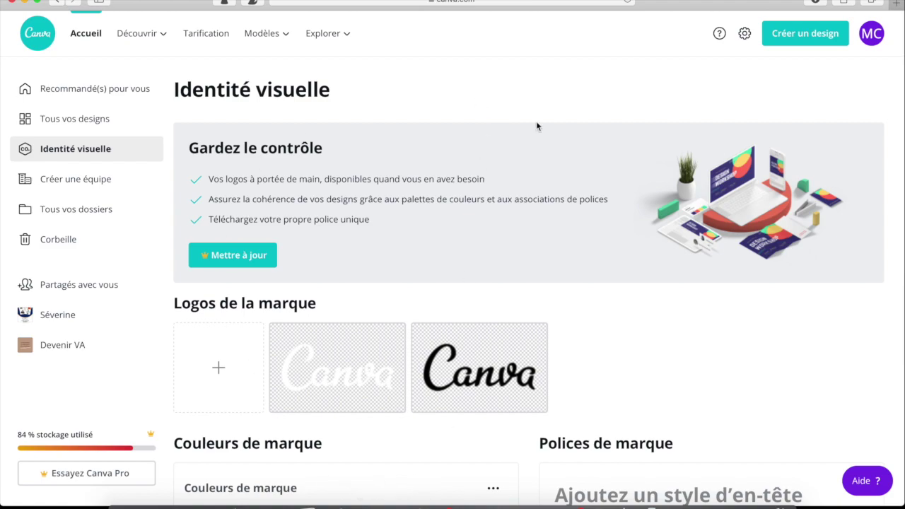
{"action": "scroll", "coordinate": [505, 270], "scroll_direction": "down", "scroll_amount": 4}
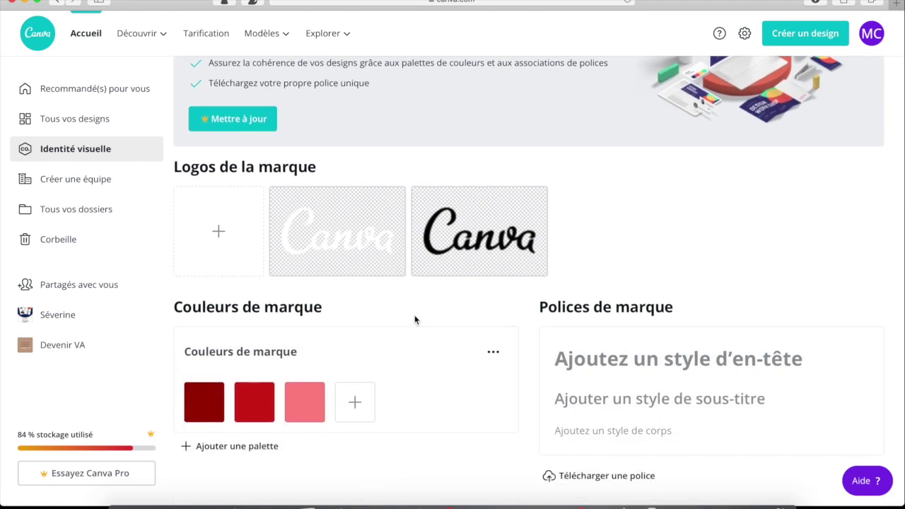
{"action": "scroll", "coordinate": [644, 224], "scroll_direction": "up", "scroll_amount": 4}
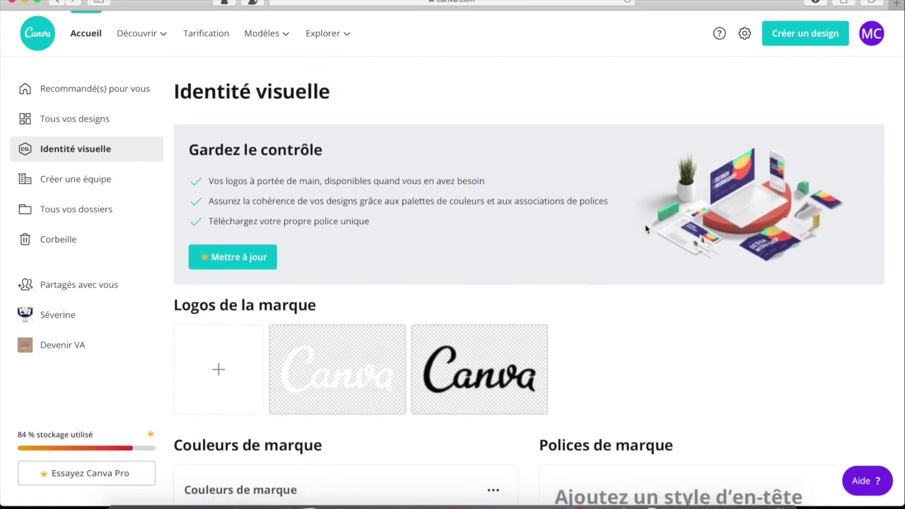
- Open the Créer une équipe page and examine the invitation link and e-mail invitation options
{"action": "left_click", "coordinate": [110, 180]}
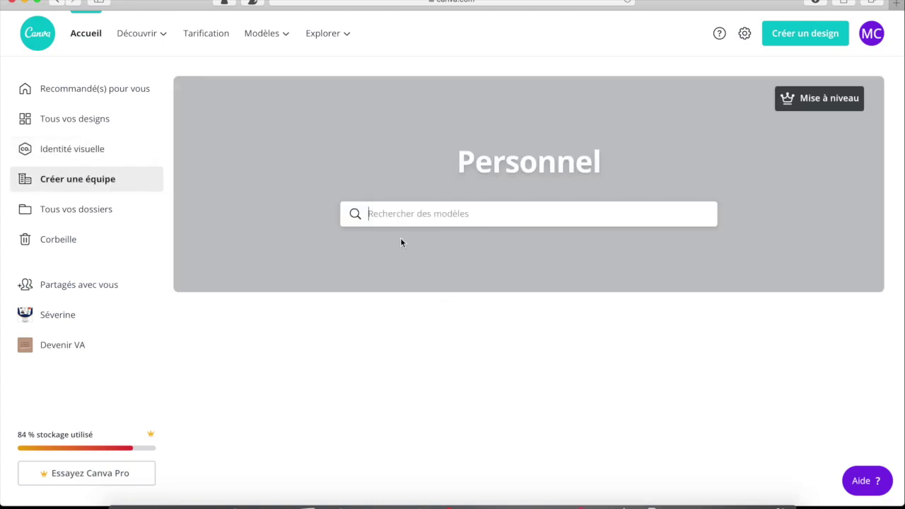
{"action": "scroll", "coordinate": [466, 315], "scroll_direction": "down", "scroll_amount": 4}
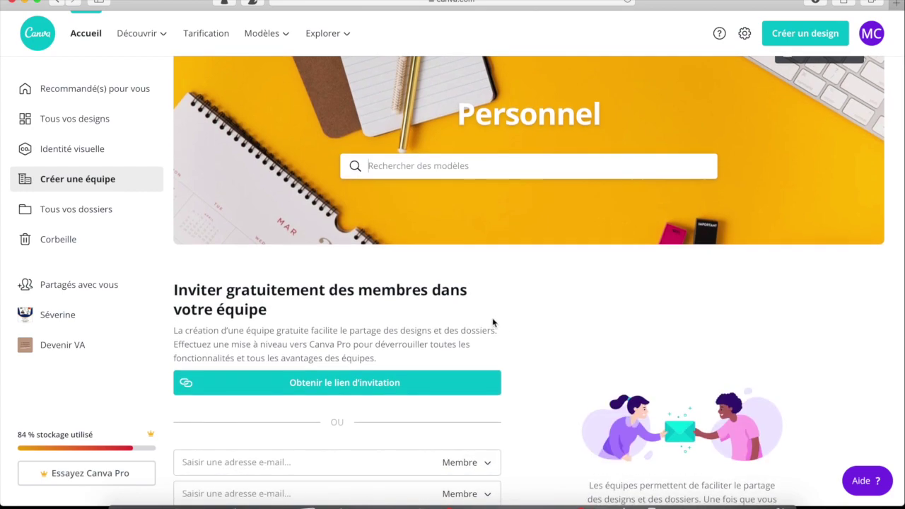
{"action": "scroll", "coordinate": [540, 259], "scroll_direction": "down", "scroll_amount": 3}
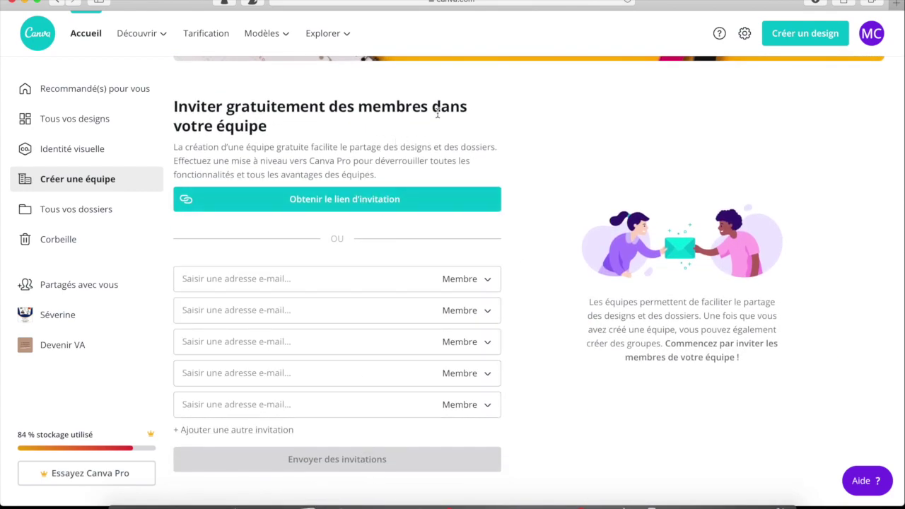
- Check which teams the account can switch to, without changing the active team
{"action": "left_click", "coordinate": [867, 29]}
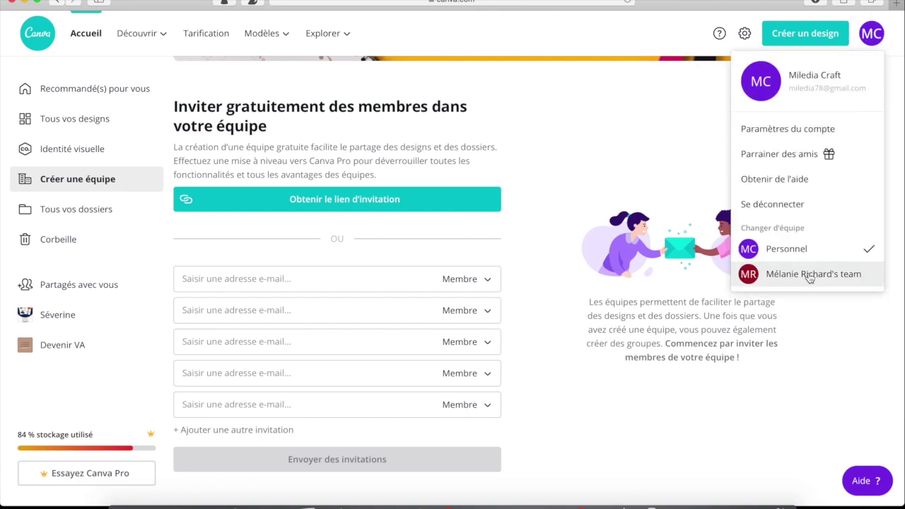
{"action": "left_click", "coordinate": [698, 157]}
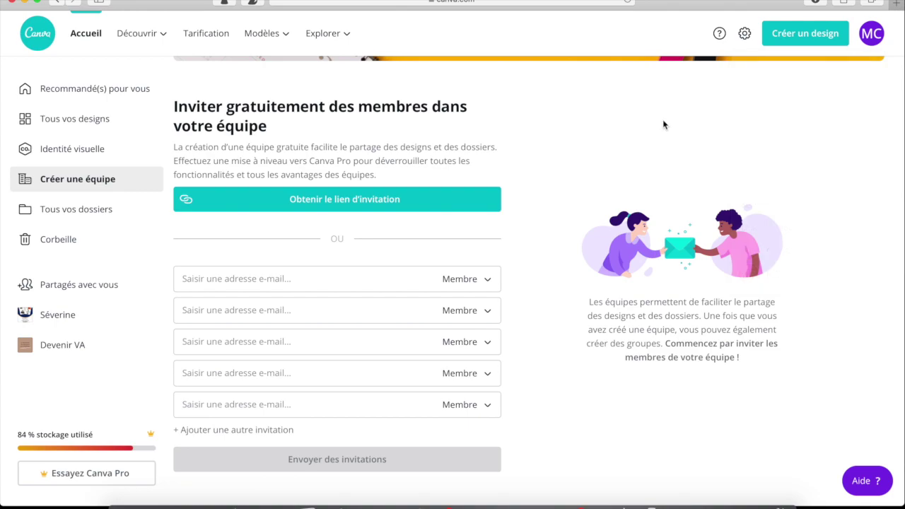
{"action": "scroll", "coordinate": [663, 124], "scroll_direction": "up", "scroll_amount": 3}
{"action": "scroll", "coordinate": [663, 124], "scroll_direction": "up", "scroll_amount": 3}
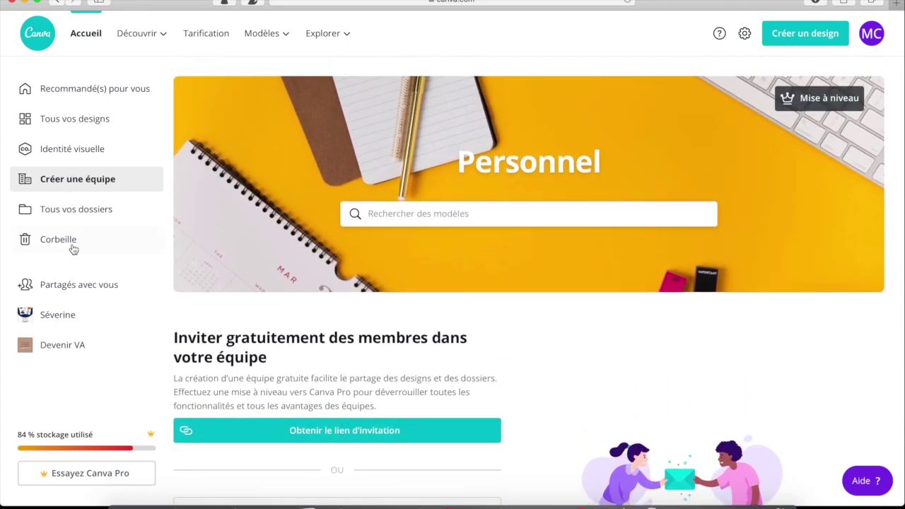
- Open the Devenir VA folder from the list of all folders and view its designs
{"action": "left_click", "coordinate": [81, 209]}
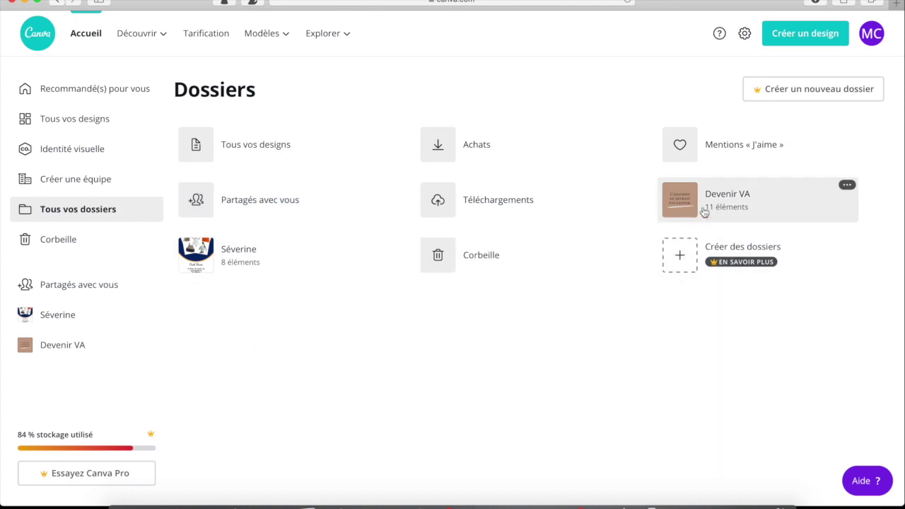
{"action": "left_click", "coordinate": [741, 216]}
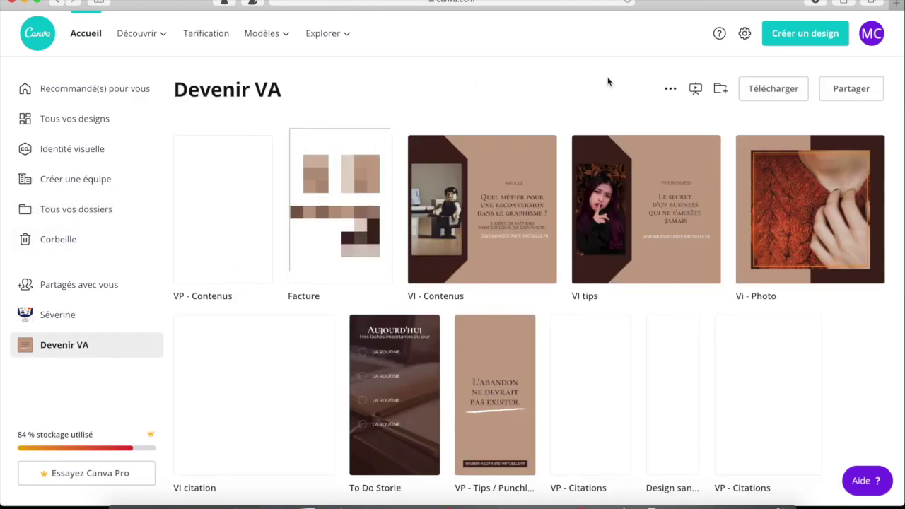
{"action": "scroll", "coordinate": [612, 359], "scroll_direction": "down", "scroll_amount": 1}
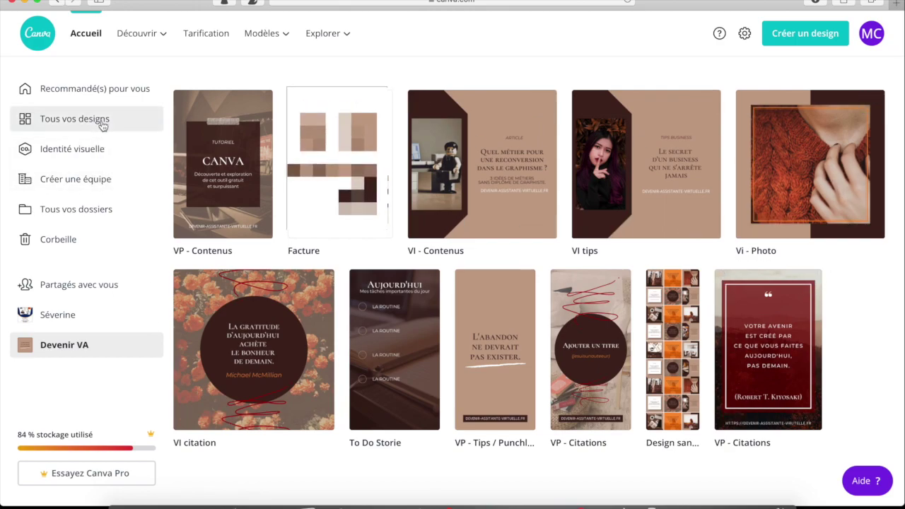
- Select the VP - Contenus design in the Devenir VA folder
{"action": "mouse_move", "coordinate": [270, 111]}
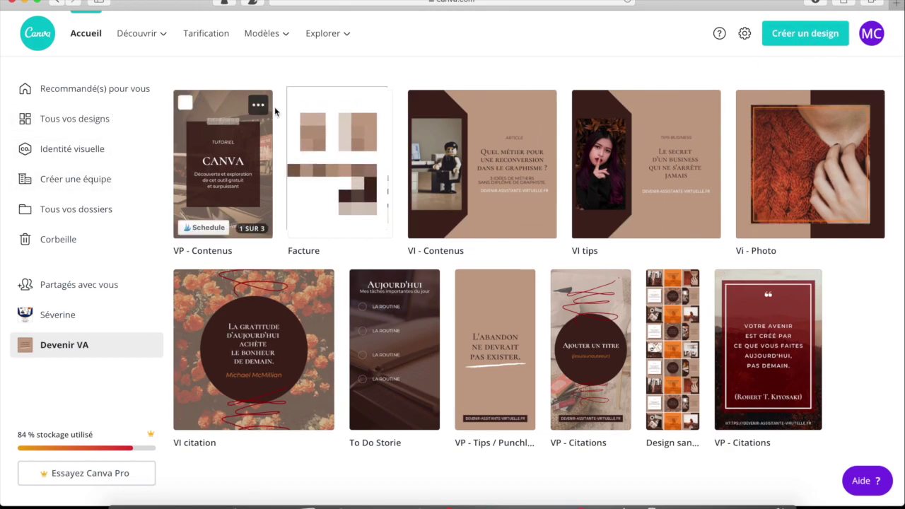
{"action": "left_click", "coordinate": [184, 104]}
{"action": "mouse_move", "coordinate": [262, 33]}
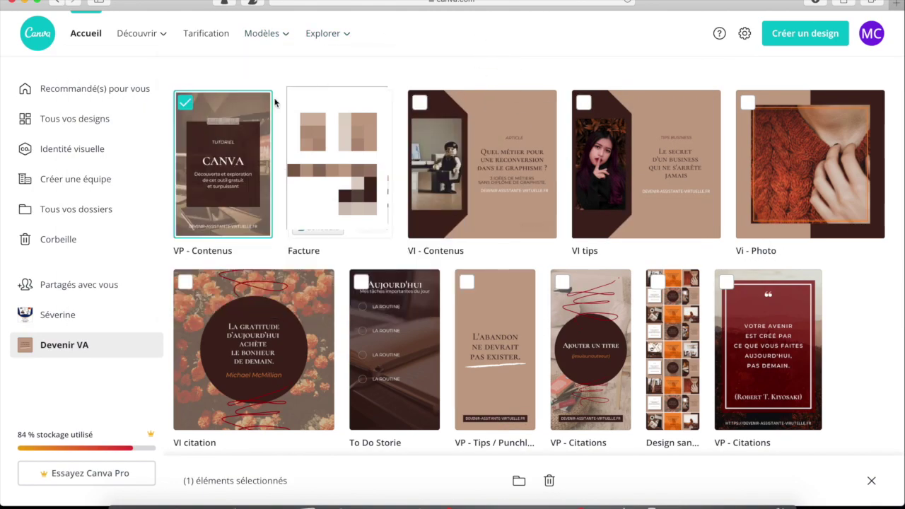
- Deselect the VP - Contenus design and check the additional options for the Devenir VA folder
{"action": "left_click", "coordinate": [185, 103]}
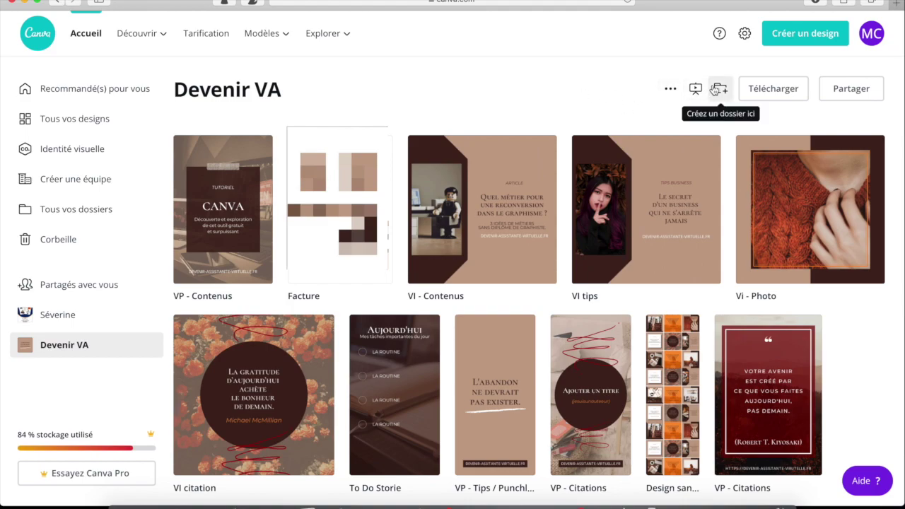
{"action": "left_click", "coordinate": [669, 92]}
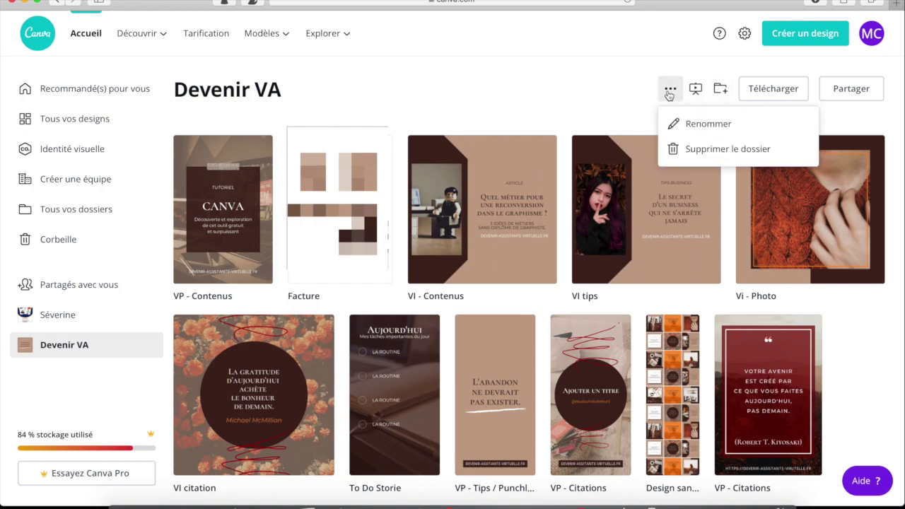
{"action": "left_click", "coordinate": [591, 66]}
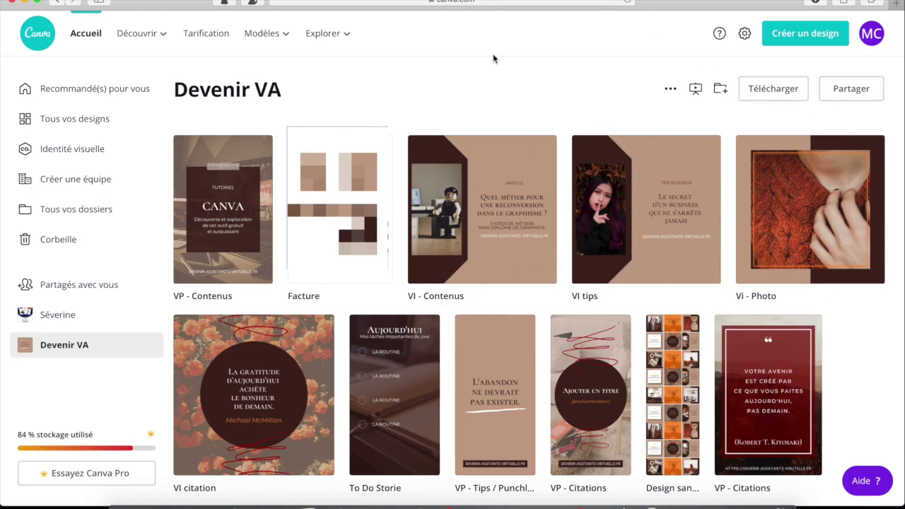
- Open the Tous vos designs page and look through all the saved designs
{"action": "left_click", "coordinate": [113, 123]}
{"action": "scroll", "coordinate": [578, 276], "scroll_direction": "down", "scroll_amount": 2}
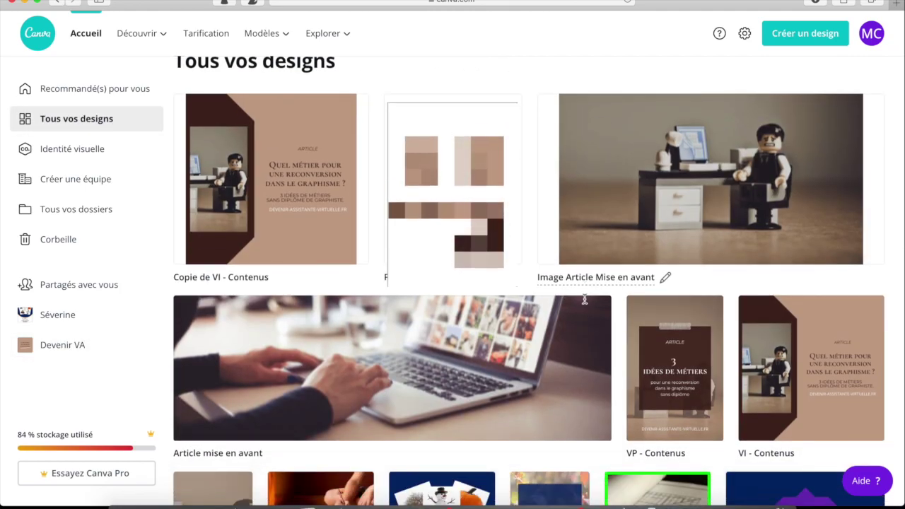
{"action": "scroll", "coordinate": [578, 263], "scroll_direction": "down", "scroll_amount": 5}
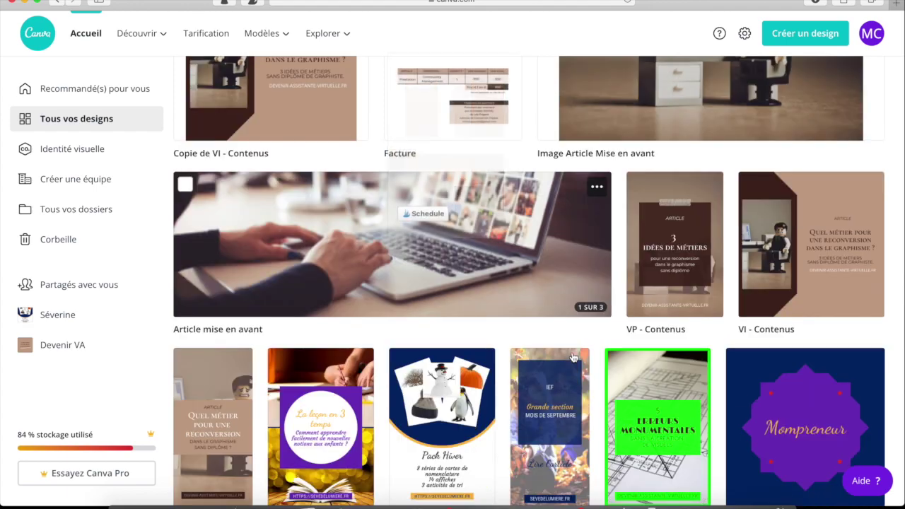
{"action": "scroll", "coordinate": [574, 345], "scroll_direction": "down", "scroll_amount": 2}
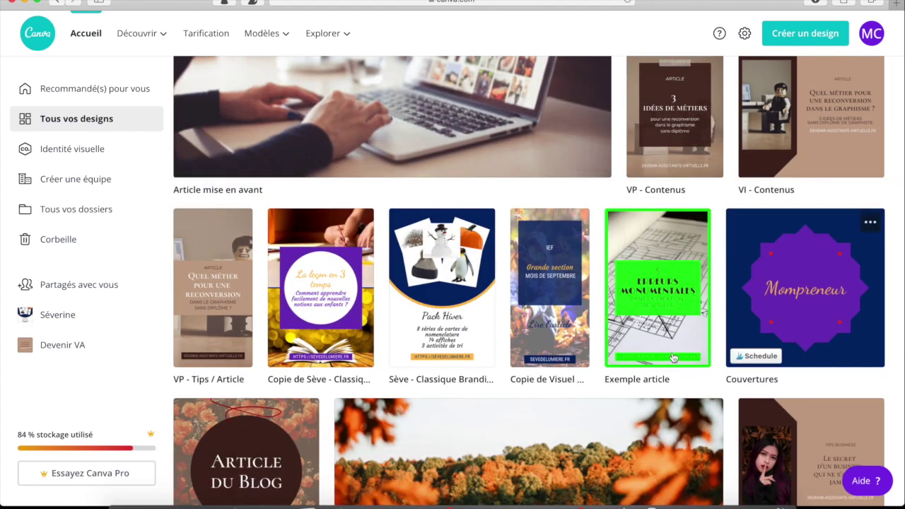
{"action": "scroll", "coordinate": [688, 396], "scroll_direction": "down", "scroll_amount": 12}
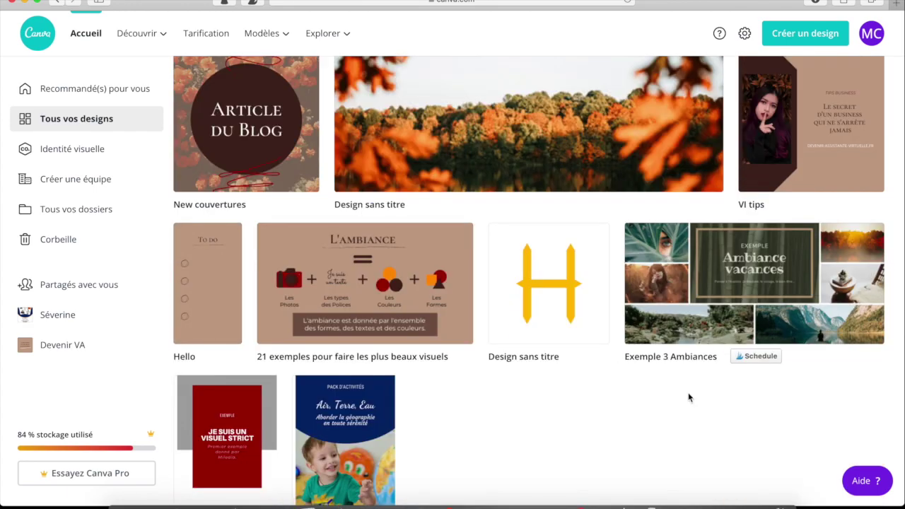
{"action": "scroll", "coordinate": [688, 398], "scroll_direction": "down", "scroll_amount": 17}
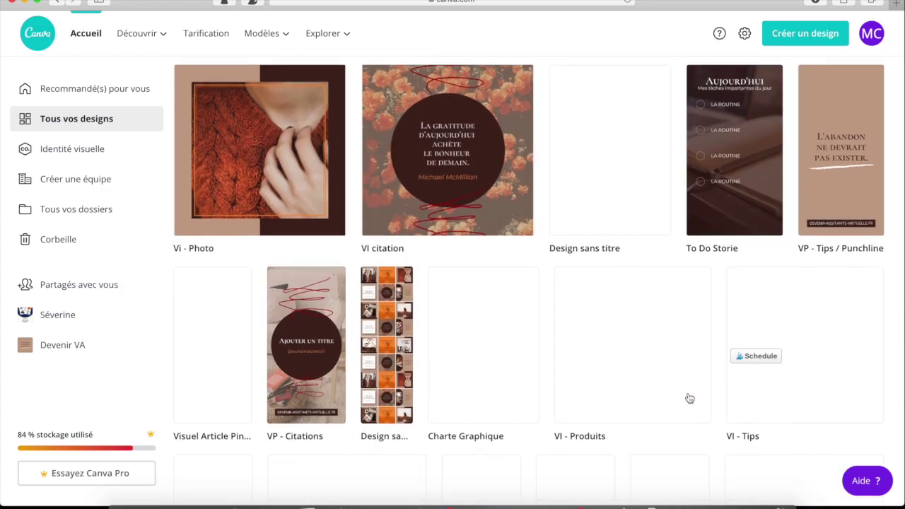
{"action": "scroll", "coordinate": [689, 398], "scroll_direction": "down", "scroll_amount": 13}
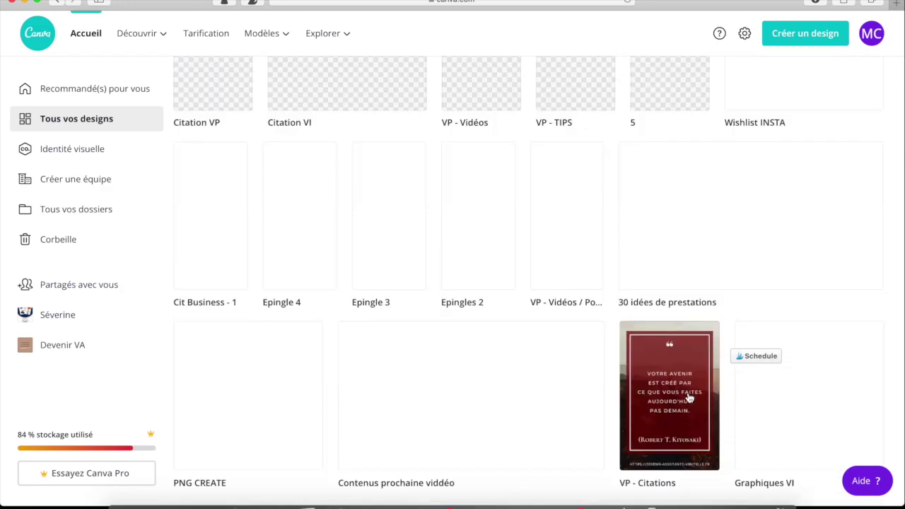
{"action": "scroll", "coordinate": [692, 380], "scroll_direction": "up", "scroll_amount": 20}
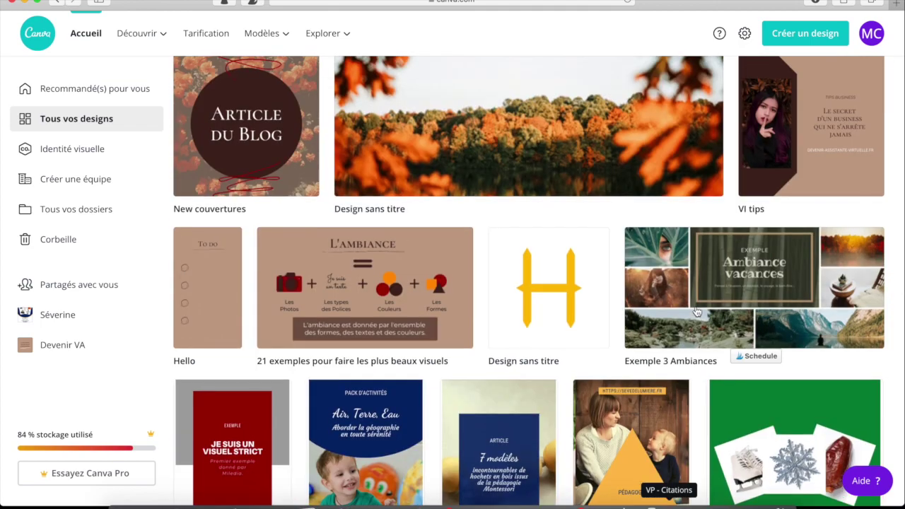
{"action": "scroll", "coordinate": [696, 311], "scroll_direction": "up", "scroll_amount": 3}
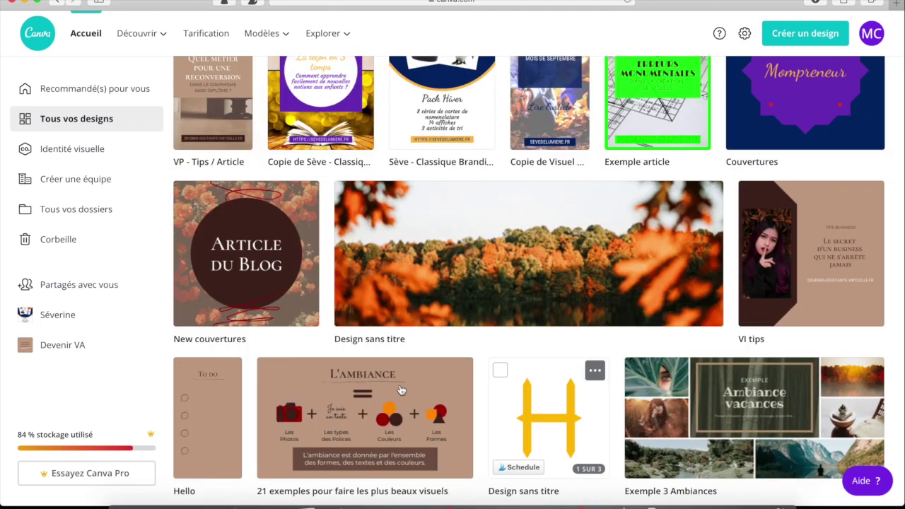
{"action": "scroll", "coordinate": [451, 407], "scroll_direction": "down", "scroll_amount": 20}
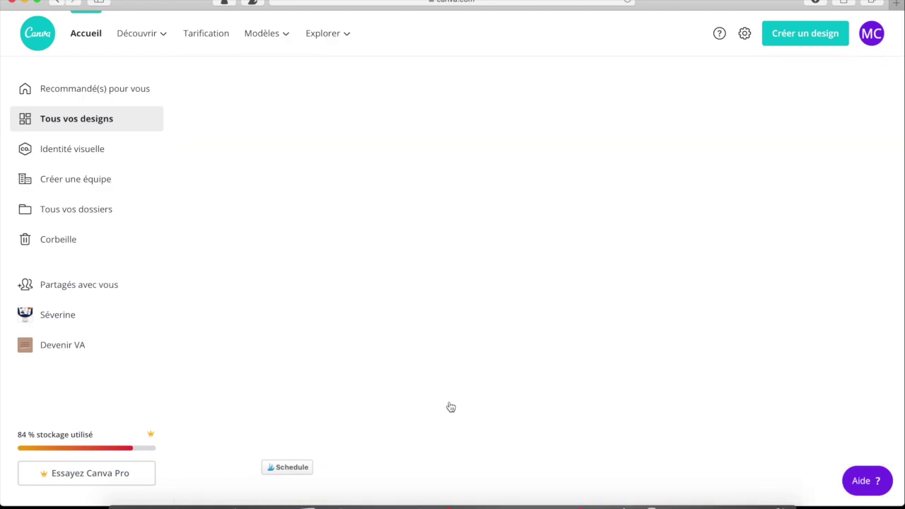
{"action": "scroll", "coordinate": [533, 247], "scroll_direction": "up", "scroll_amount": 5}
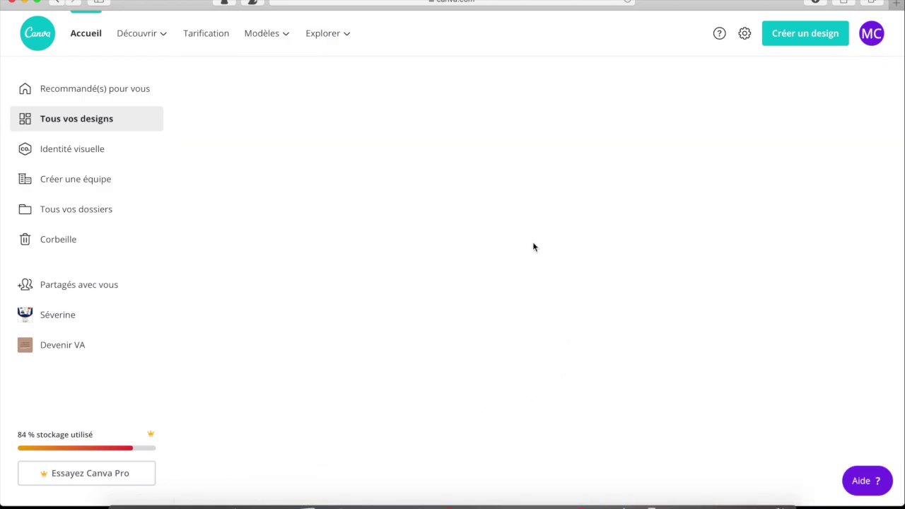
{"action": "scroll", "coordinate": [533, 247], "scroll_direction": "up", "scroll_amount": 5}
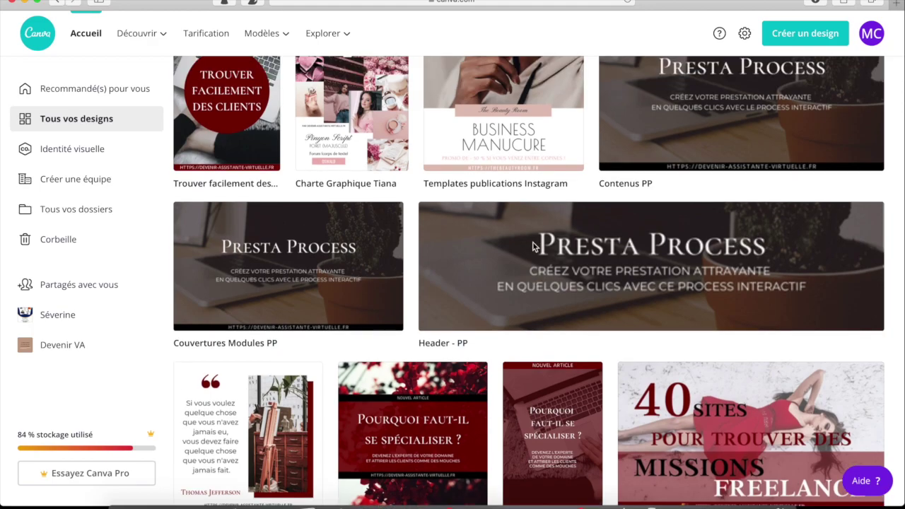
{"action": "scroll", "coordinate": [534, 246], "scroll_direction": "up", "scroll_amount": 15}
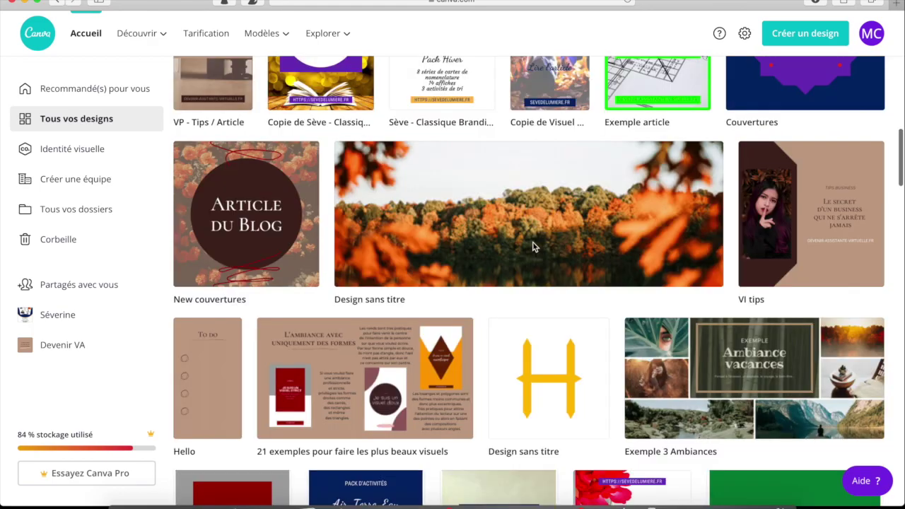
{"action": "scroll", "coordinate": [532, 241], "scroll_direction": "up", "scroll_amount": 3}
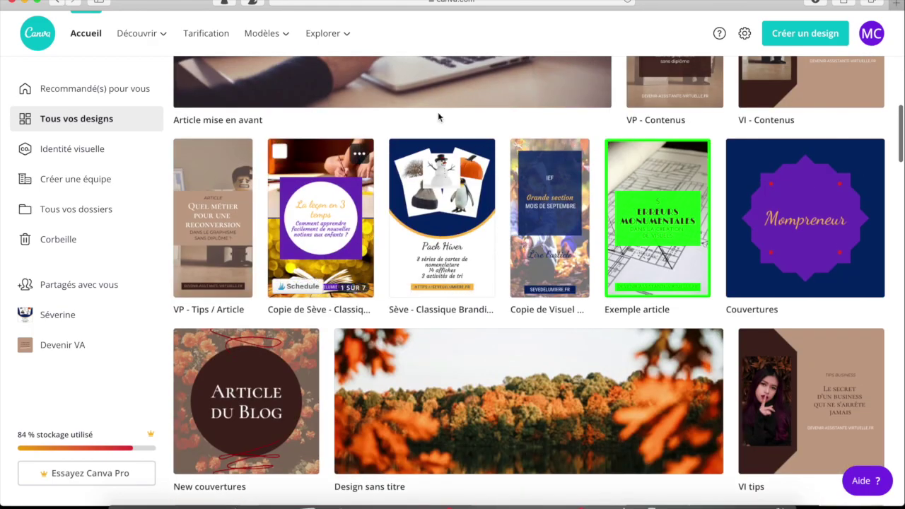
{"action": "scroll", "coordinate": [422, 131], "scroll_direction": "up", "scroll_amount": 2}
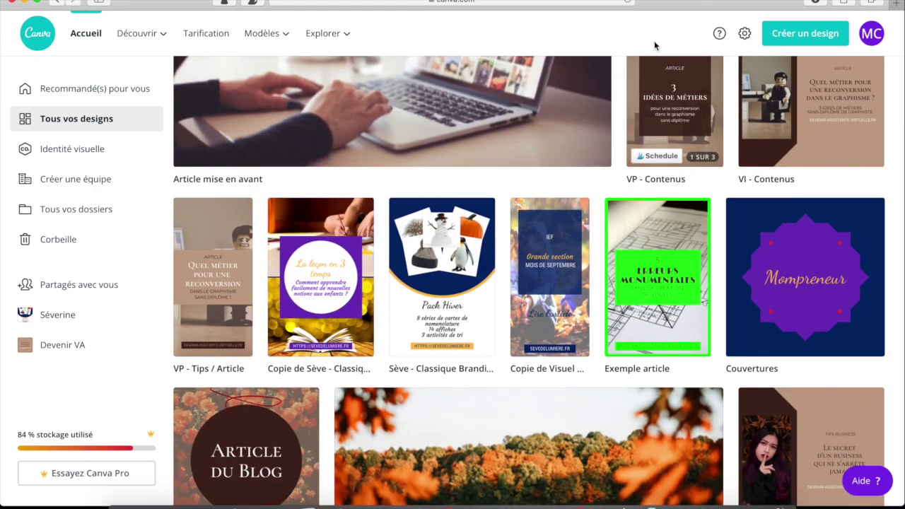
{"action": "scroll", "coordinate": [729, 39], "scroll_direction": "up", "scroll_amount": 4}
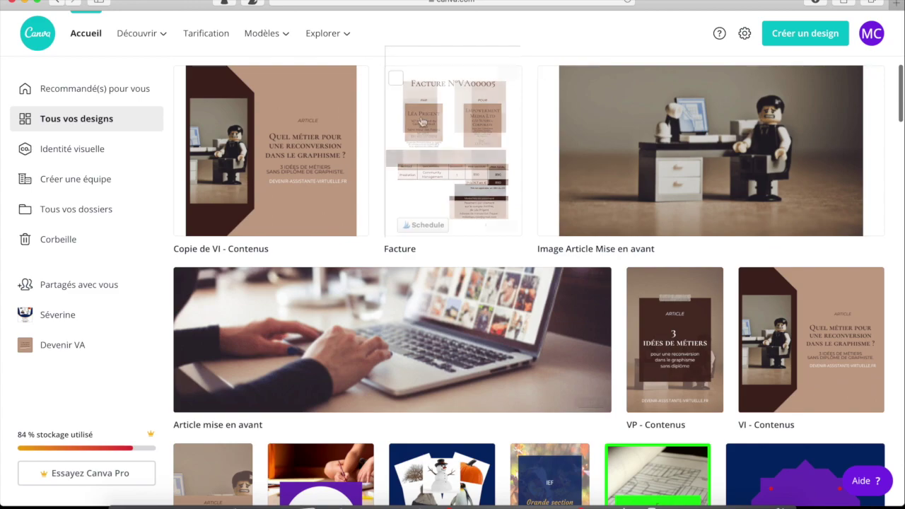
{"action": "scroll", "coordinate": [647, 196], "scroll_direction": "down", "scroll_amount": 5}
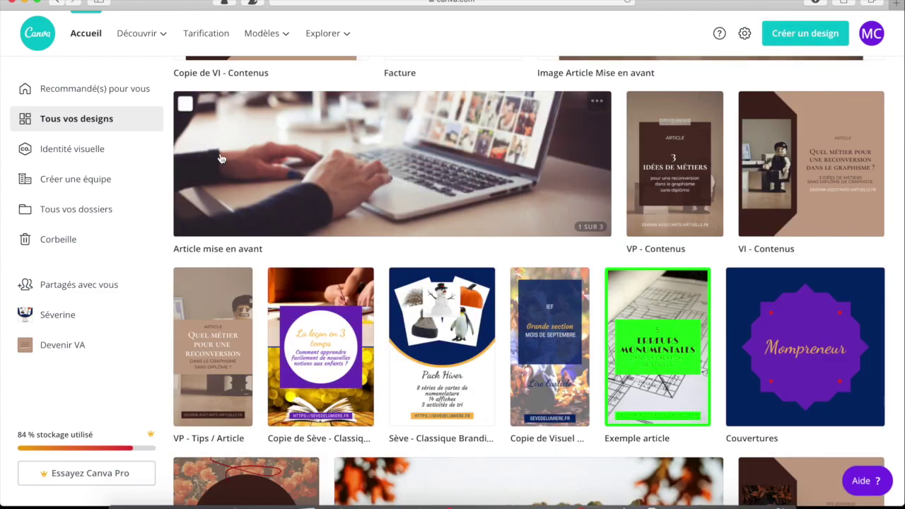
- Return to the home page, search for "Logo" and open the suggested 500 × 500 px Logo design type
{"action": "left_click", "coordinate": [92, 33]}
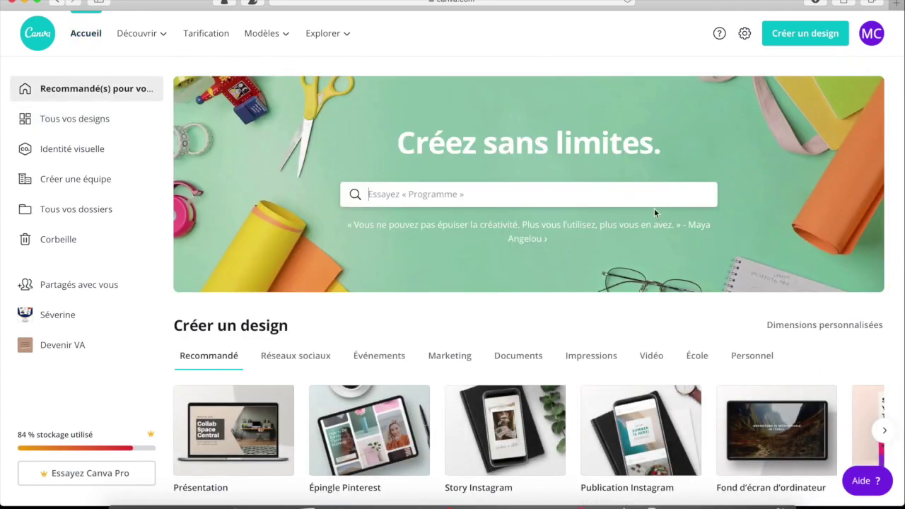
{"action": "left_click", "coordinate": [608, 195]}
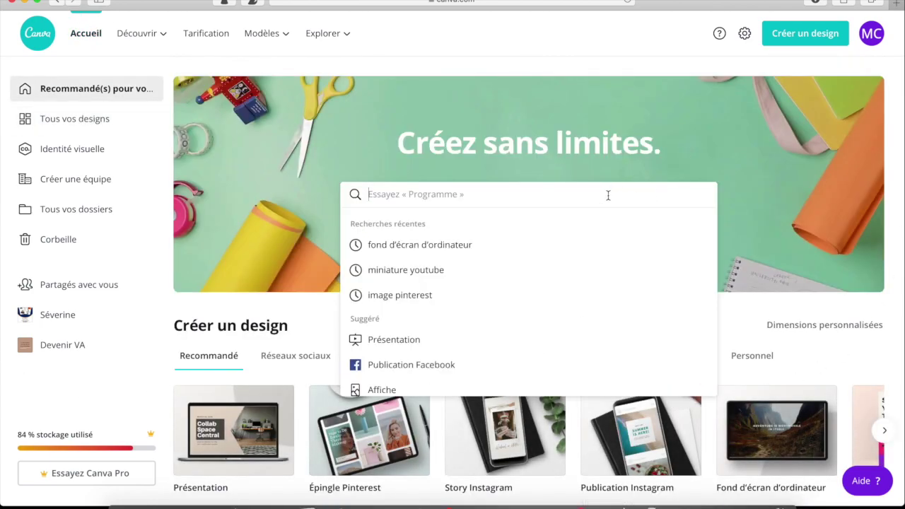
{"action": "type", "text": "Logo"}
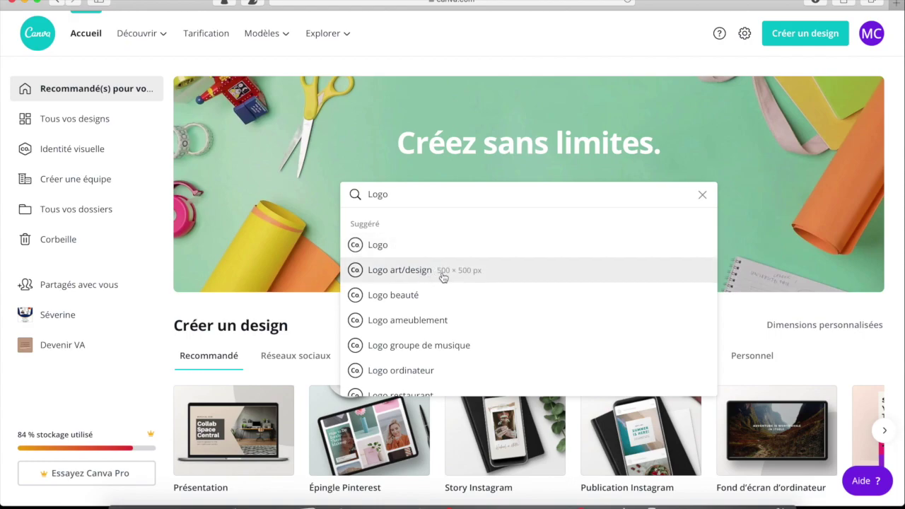
{"action": "scroll", "coordinate": [453, 342], "scroll_direction": "down", "scroll_amount": 2}
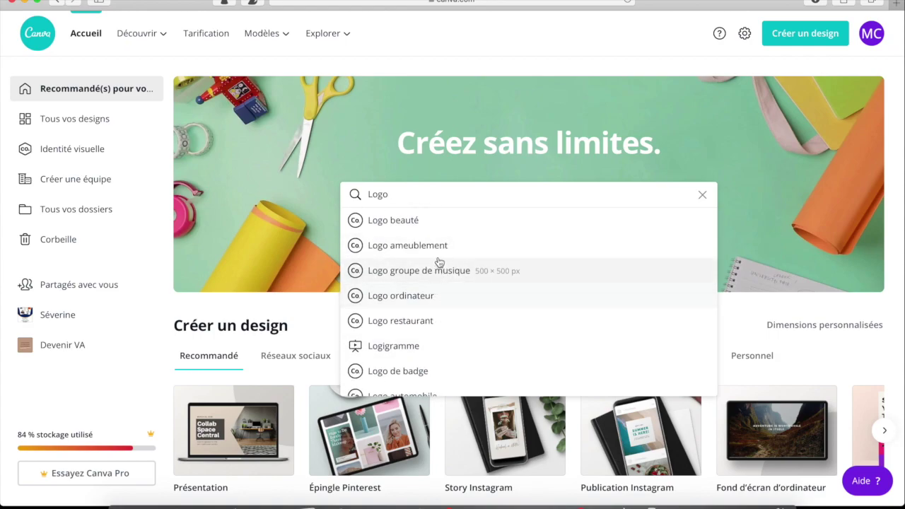
{"action": "scroll", "coordinate": [437, 262], "scroll_direction": "up", "scroll_amount": 2}
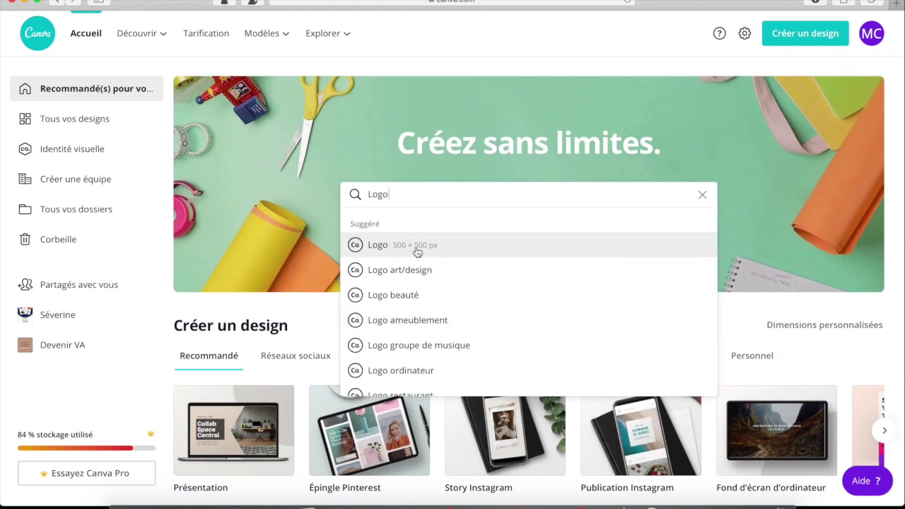
{"action": "left_click", "coordinate": [431, 248]}
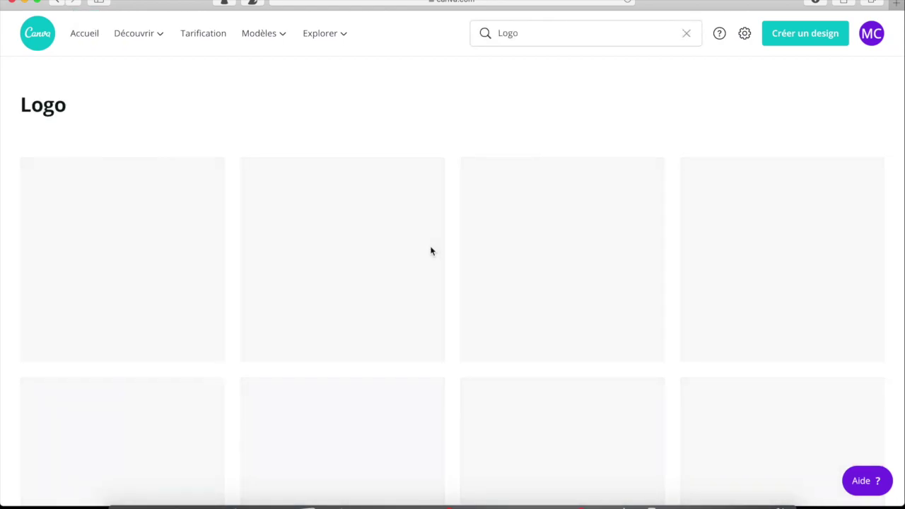
- Examine the range of ready-made templates offered for the Logo design type
{"action": "scroll", "coordinate": [467, 257], "scroll_direction": "down", "scroll_amount": 3}
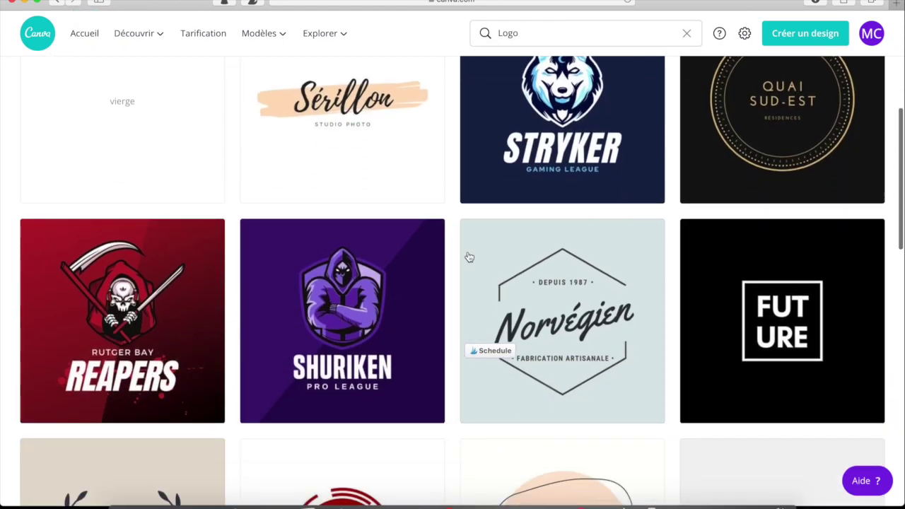
{"action": "scroll", "coordinate": [639, 433], "scroll_direction": "down", "scroll_amount": 5}
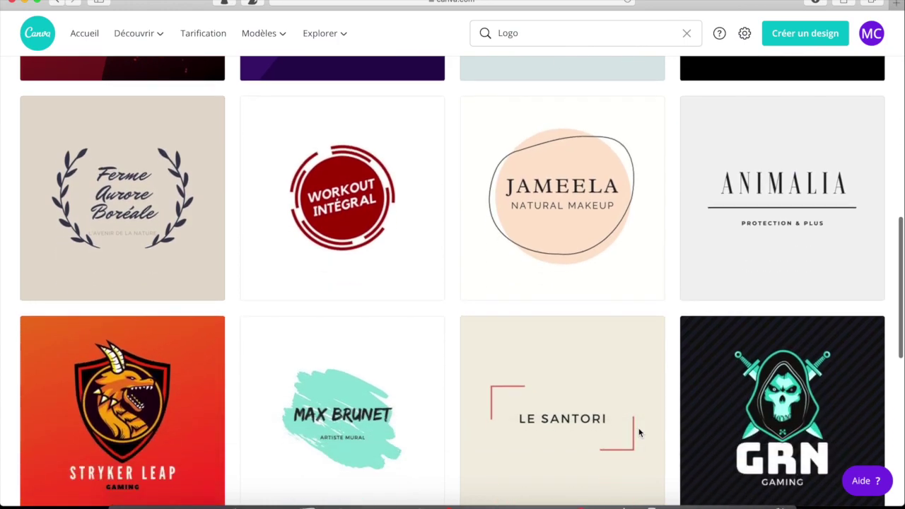
{"action": "scroll", "coordinate": [529, 367], "scroll_direction": "down", "scroll_amount": 5}
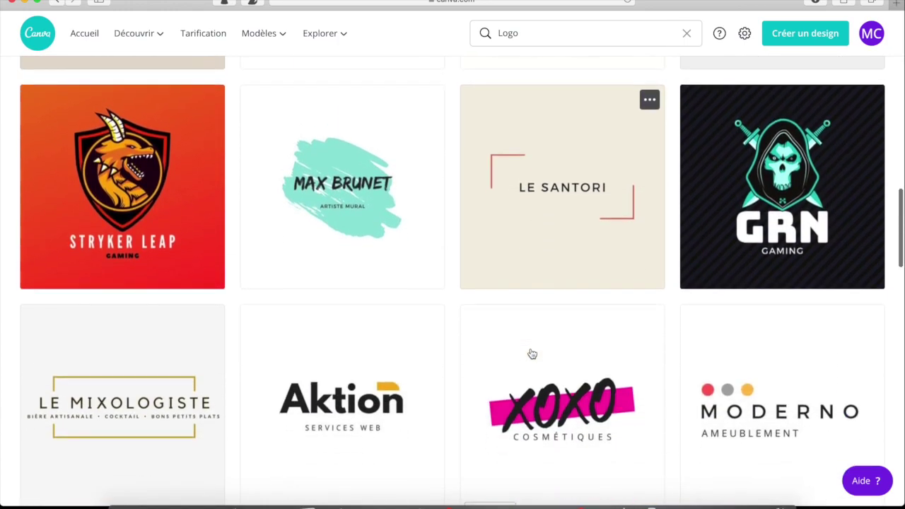
{"action": "scroll", "coordinate": [532, 354], "scroll_direction": "down", "scroll_amount": 12}
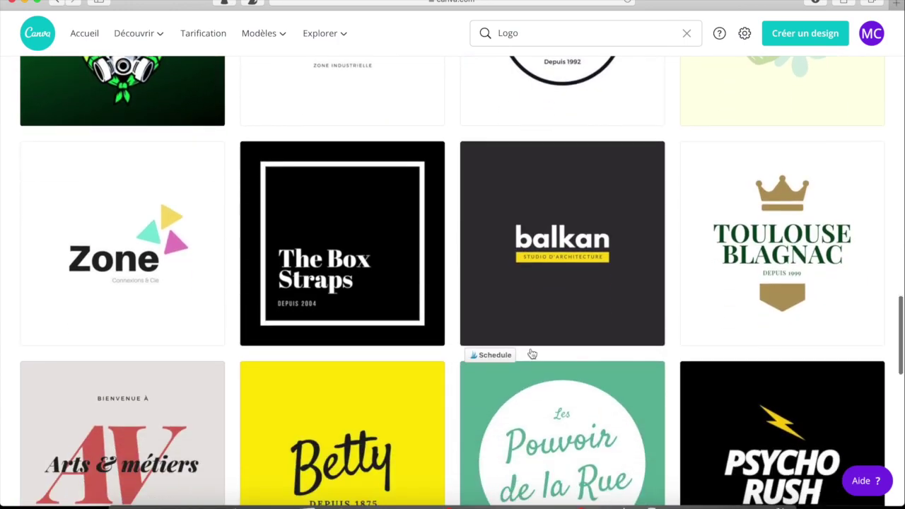
{"action": "scroll", "coordinate": [532, 354], "scroll_direction": "down", "scroll_amount": 7}
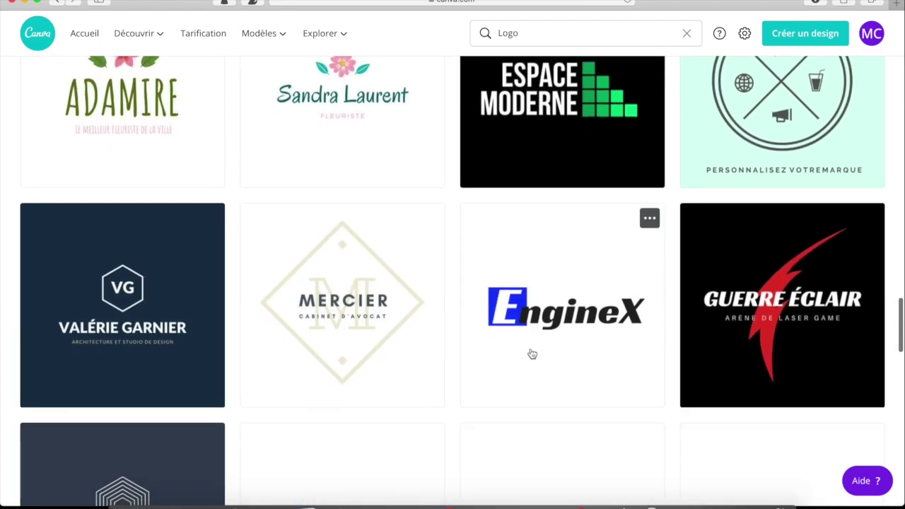
{"action": "scroll", "coordinate": [531, 354], "scroll_direction": "down", "scroll_amount": 13}
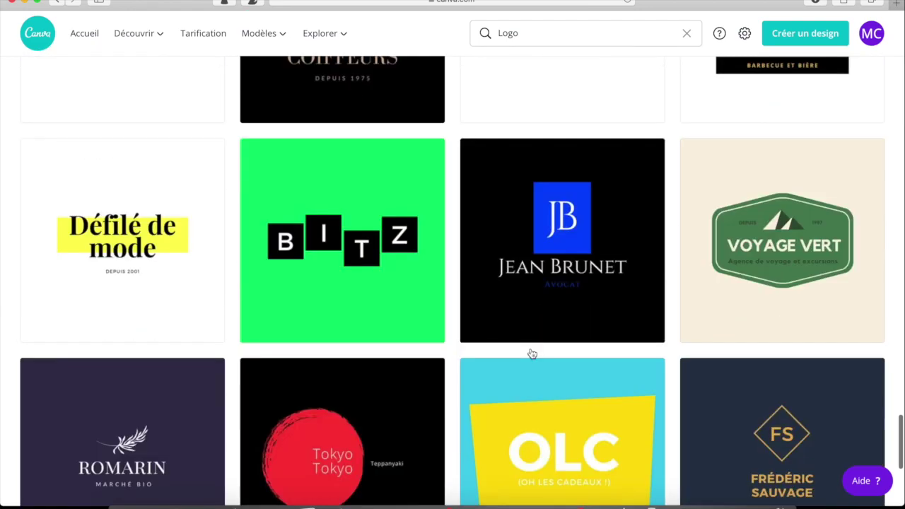
{"action": "scroll", "coordinate": [532, 354], "scroll_direction": "down", "scroll_amount": 13}
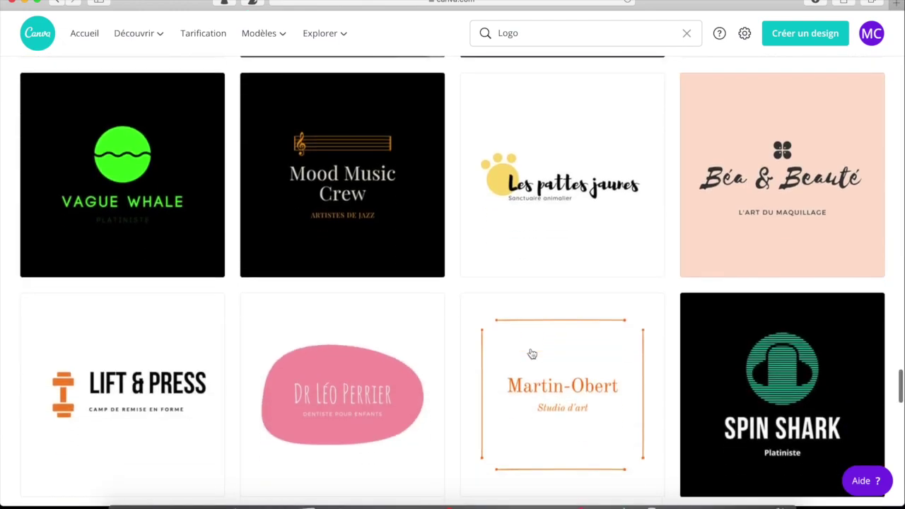
{"action": "scroll", "coordinate": [531, 354], "scroll_direction": "down", "scroll_amount": 18}
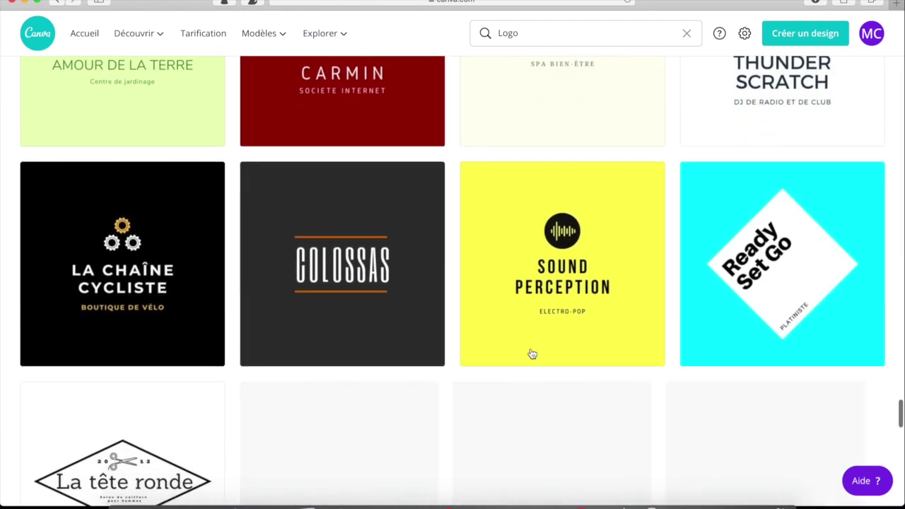
{"action": "scroll", "coordinate": [531, 354], "scroll_direction": "down", "scroll_amount": 5}
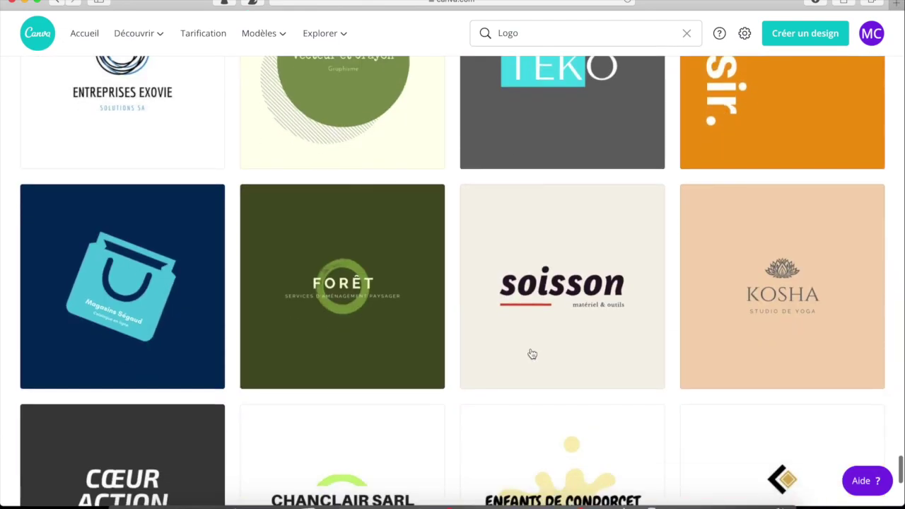
{"action": "scroll", "coordinate": [531, 352], "scroll_direction": "down", "scroll_amount": 10}
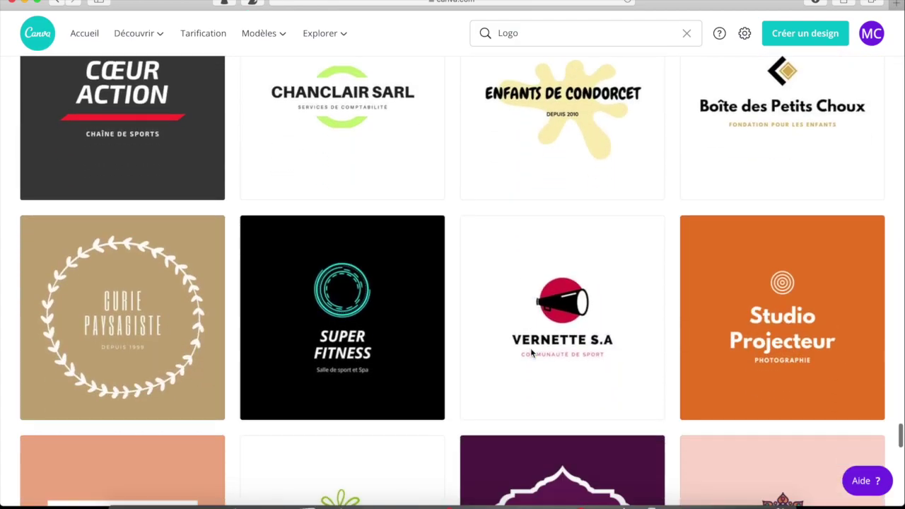
- Browse the ready-made Logo templates and open the grey El Floral leaf-circle template in the editor
{"action": "scroll", "coordinate": [530, 348], "scroll_direction": "down", "scroll_amount": 8}
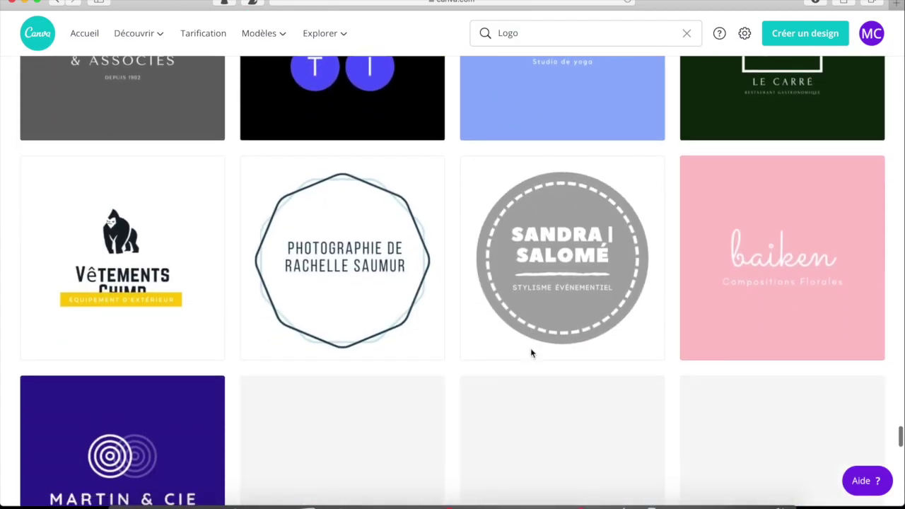
{"action": "scroll", "coordinate": [530, 348], "scroll_direction": "up", "scroll_amount": 10}
{"action": "scroll", "coordinate": [532, 353], "scroll_direction": "up", "scroll_amount": 20}
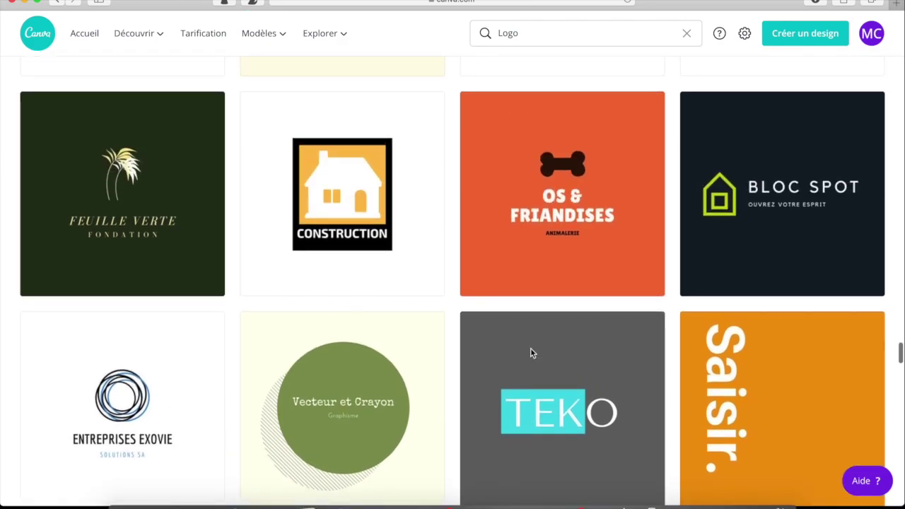
{"action": "scroll", "coordinate": [531, 352], "scroll_direction": "up", "scroll_amount": 15}
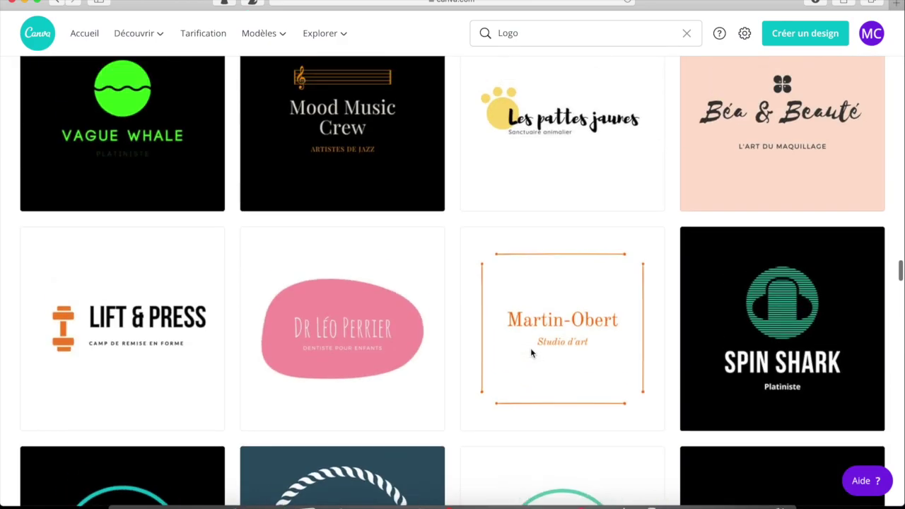
{"action": "scroll", "coordinate": [596, 165], "scroll_direction": "up", "scroll_amount": 6}
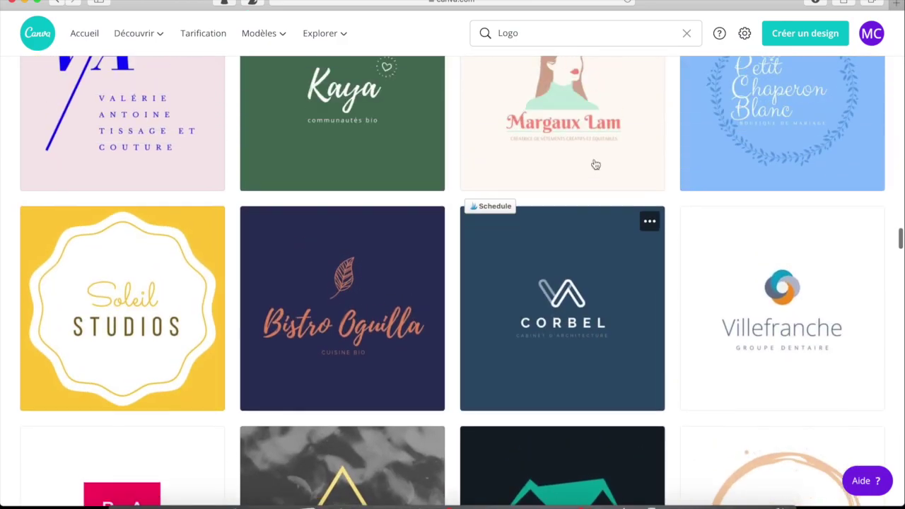
{"action": "scroll", "coordinate": [501, 133], "scroll_direction": "up", "scroll_amount": 12}
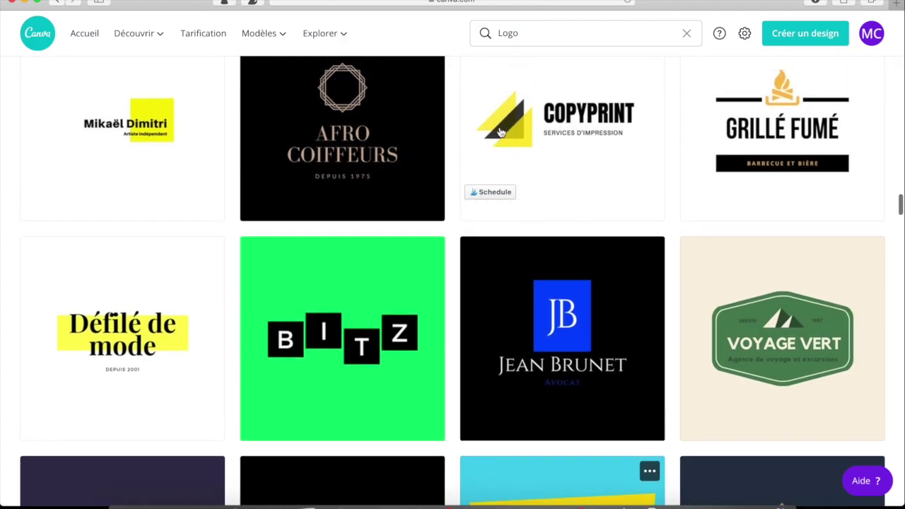
{"action": "scroll", "coordinate": [778, 303], "scroll_direction": "down", "scroll_amount": 3}
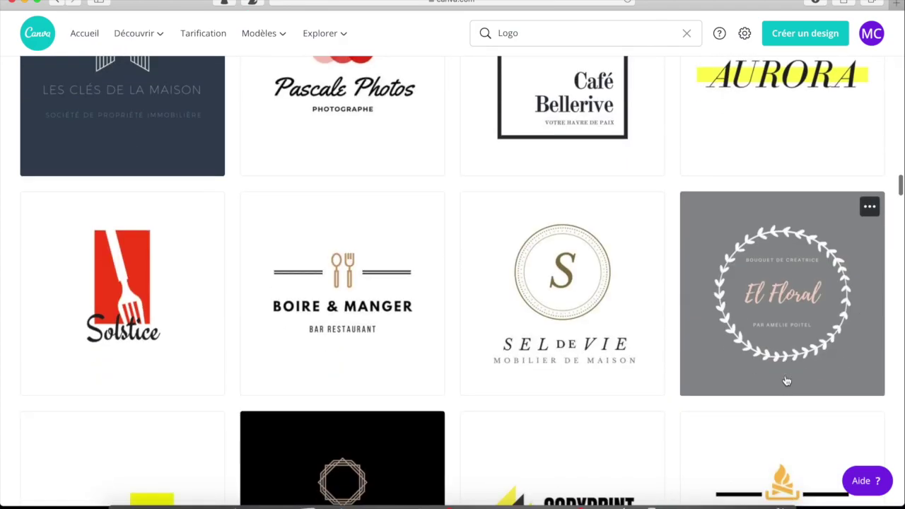
{"action": "left_click", "coordinate": [775, 306]}
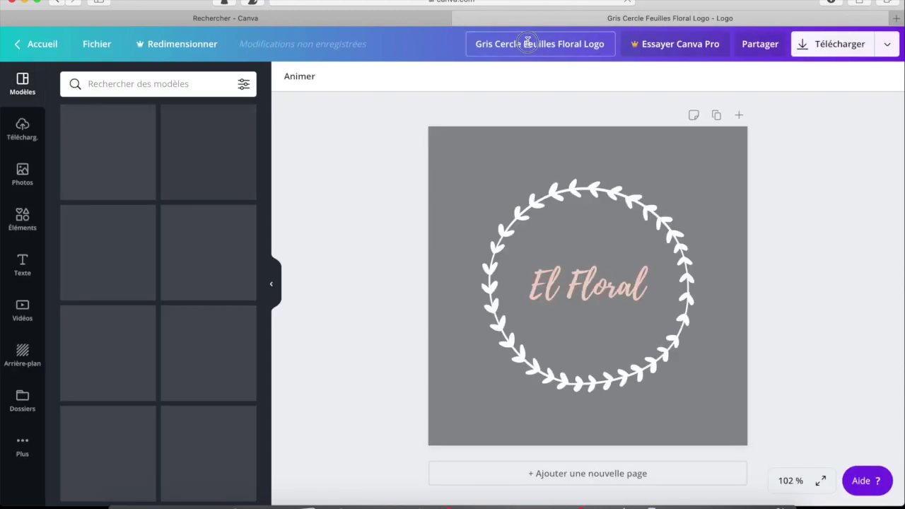
- Open the design's title field for editing and leave it without renaming the design
{"action": "left_click", "coordinate": [527, 41]}
{"action": "left_click", "coordinate": [526, 42]}
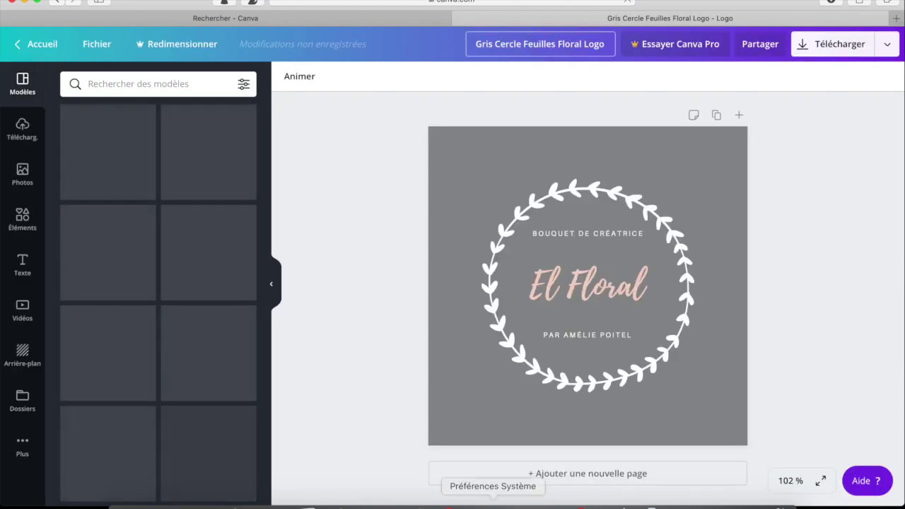
{"action": "left_click", "coordinate": [396, 162]}
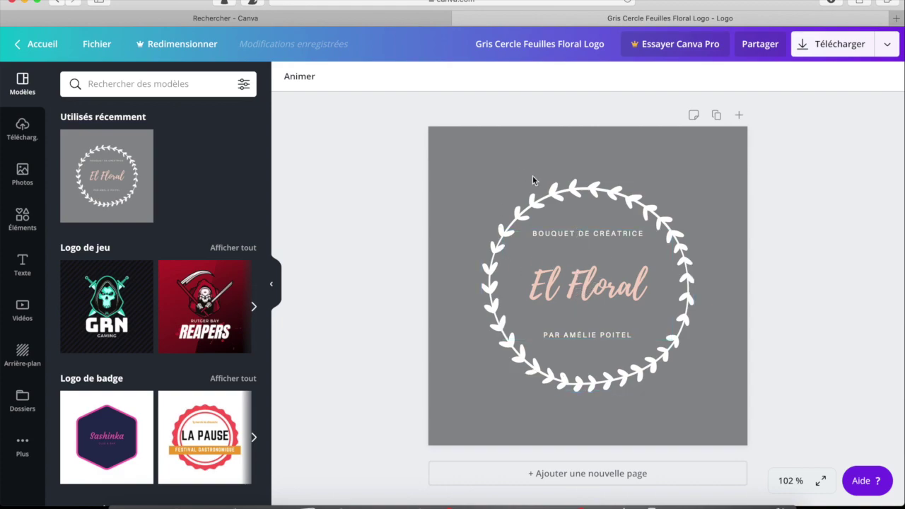
- Shift the grouped El Floral text slightly downward inside the leaf circle and deselect it
{"action": "left_click", "coordinate": [565, 249]}
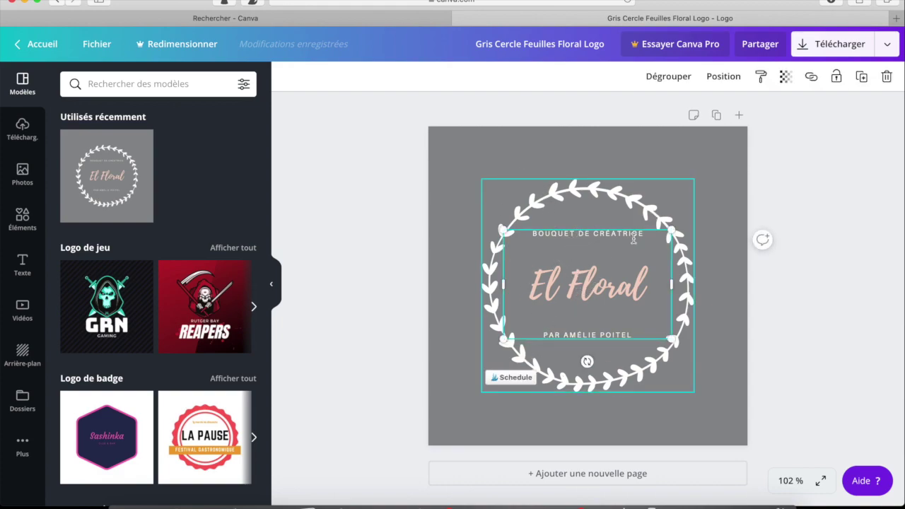
{"action": "left_click_drag", "start_coordinate": [617, 279], "coordinate": [617, 280]}
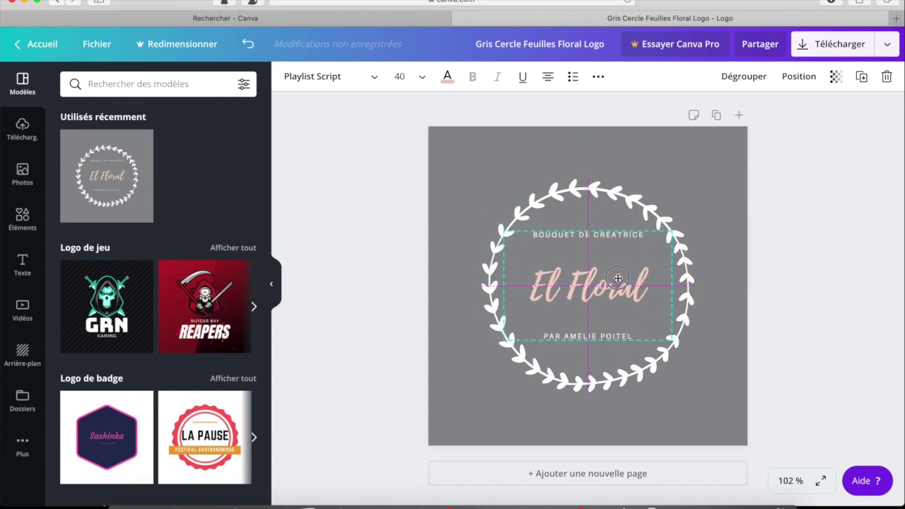
{"action": "left_click", "coordinate": [813, 168]}
- Undo the text group's shift, redo it and undo it again
{"action": "left_click", "coordinate": [246, 41]}
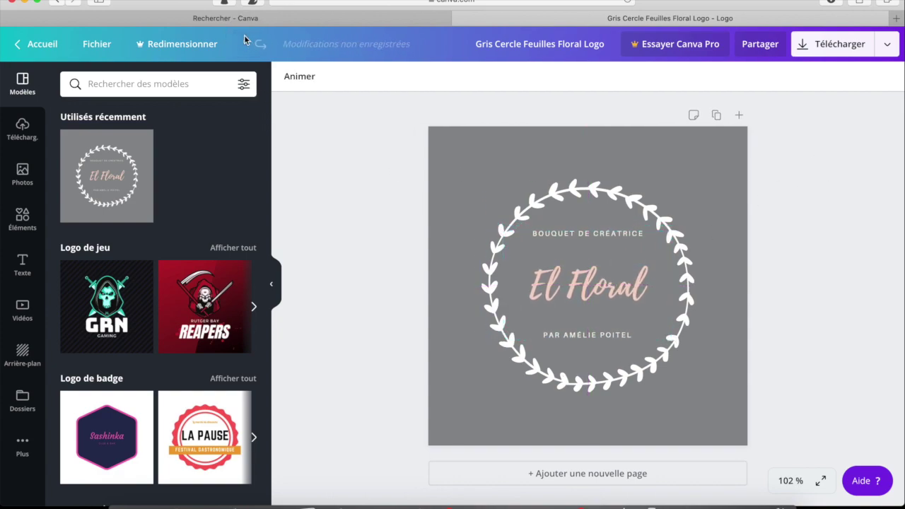
{"action": "left_click", "coordinate": [247, 44]}
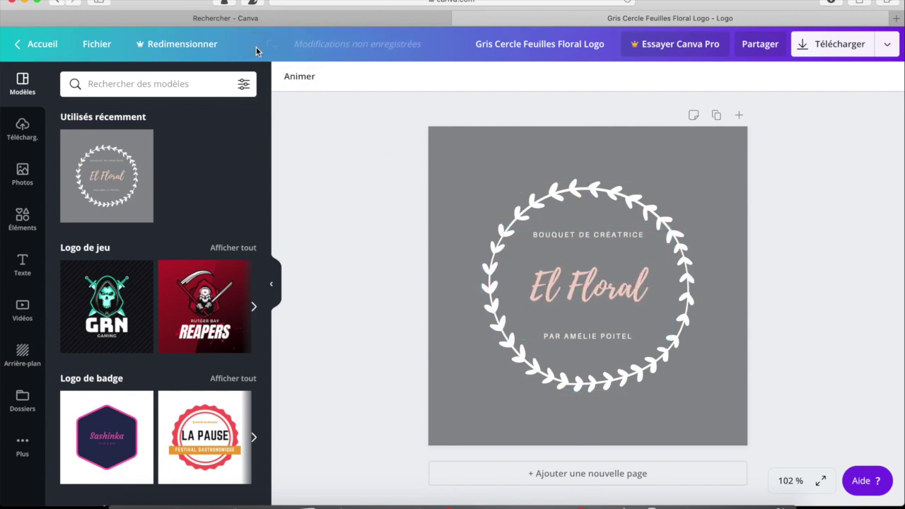
{"action": "left_click", "coordinate": [247, 44]}
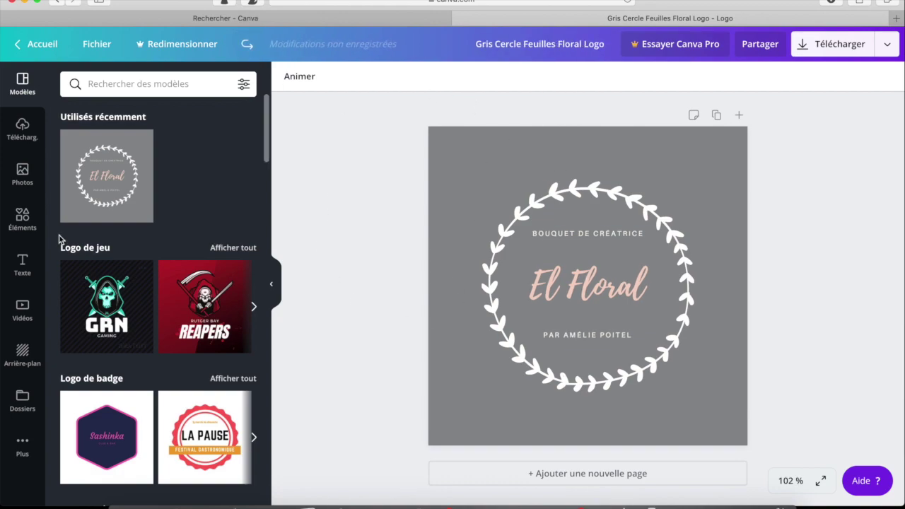
- Review the file options for the logo design, such as margins, saving, version history and duplication
{"action": "left_click", "coordinate": [98, 44]}
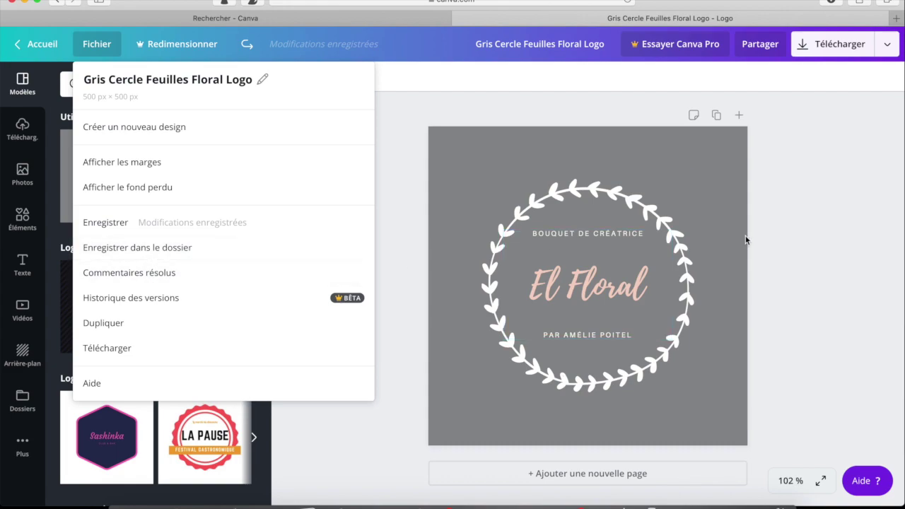
{"action": "left_click", "coordinate": [813, 190]}
- Add the note "Bonjour je suis une note" to the logo page and reopen it for checking
{"action": "left_click", "coordinate": [694, 115]}
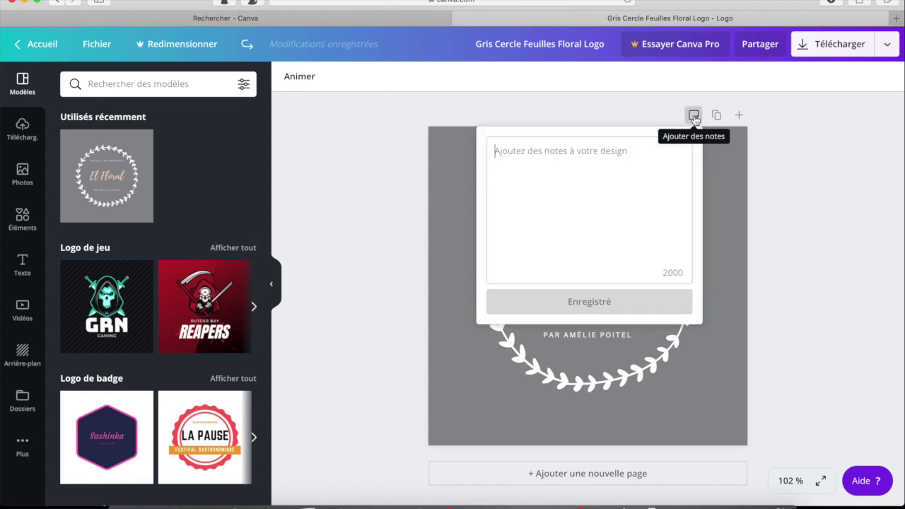
{"action": "type", "text": "B"}
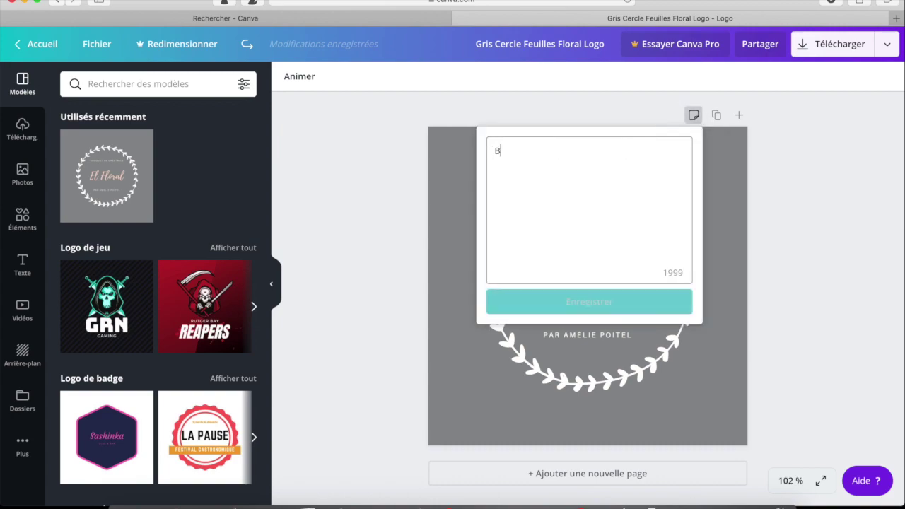
{"action": "type", "text": "onjour je suis une note"}
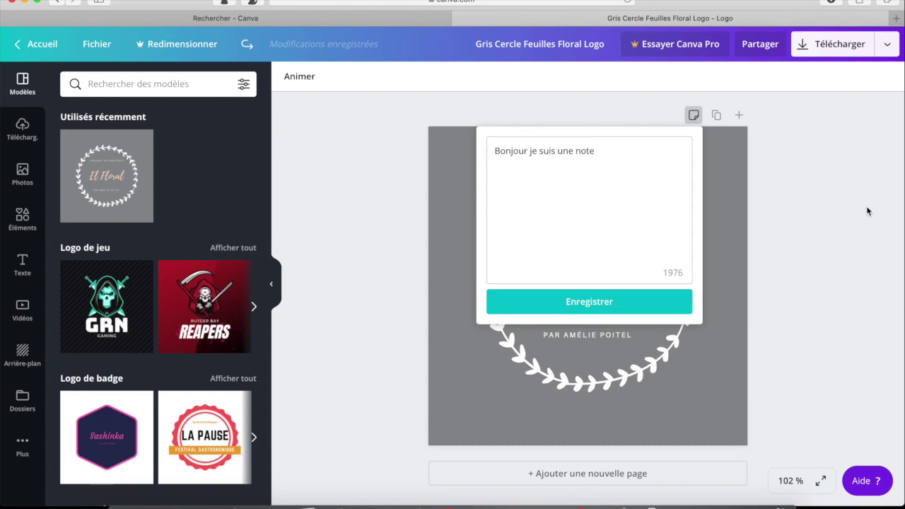
{"action": "left_click", "coordinate": [867, 211]}
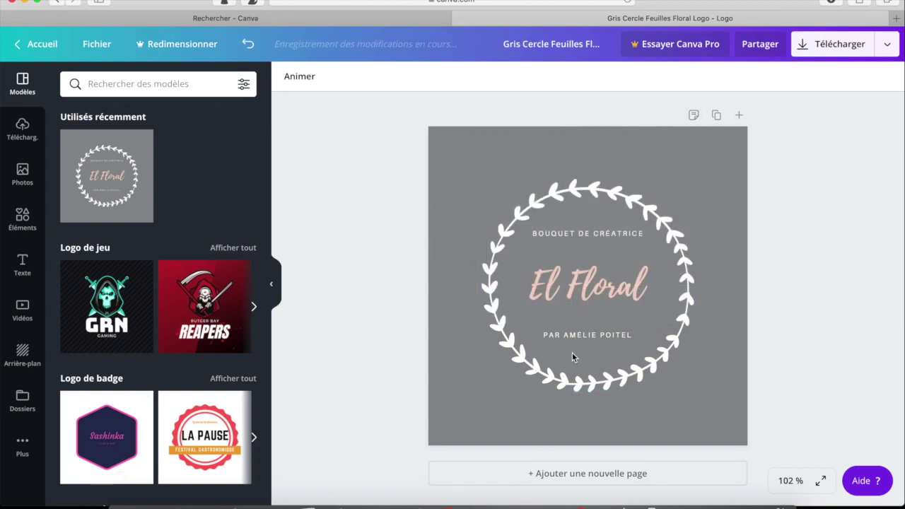
{"action": "left_click", "coordinate": [695, 116]}
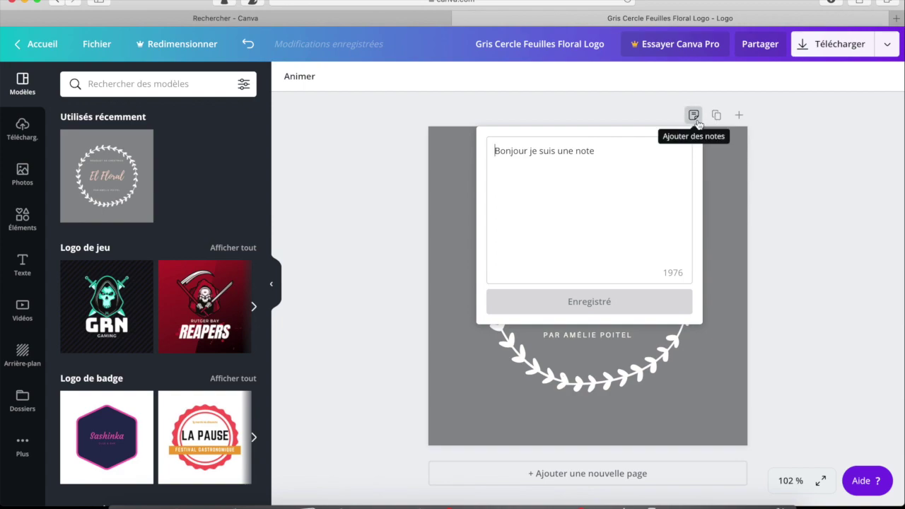
{"action": "left_click", "coordinate": [803, 195]}
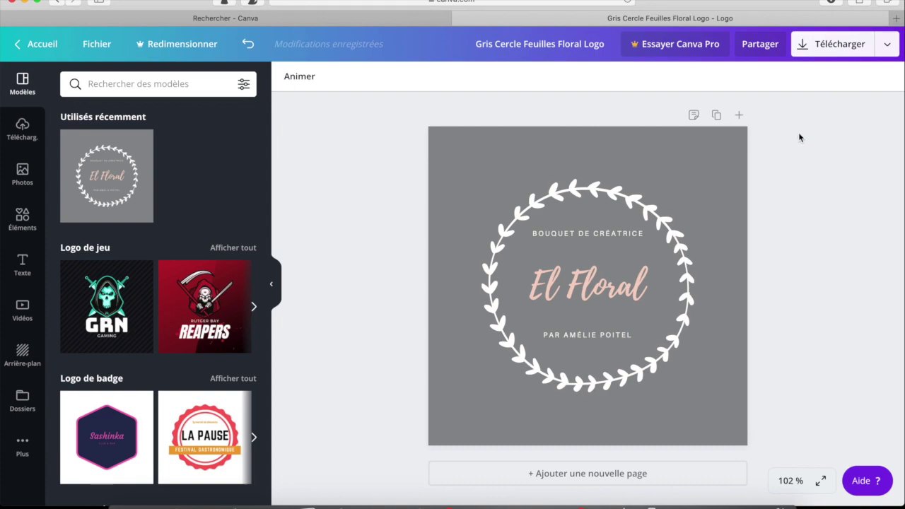
- Review the PNG download settings for the single-page logo design
{"action": "left_click", "coordinate": [838, 44]}
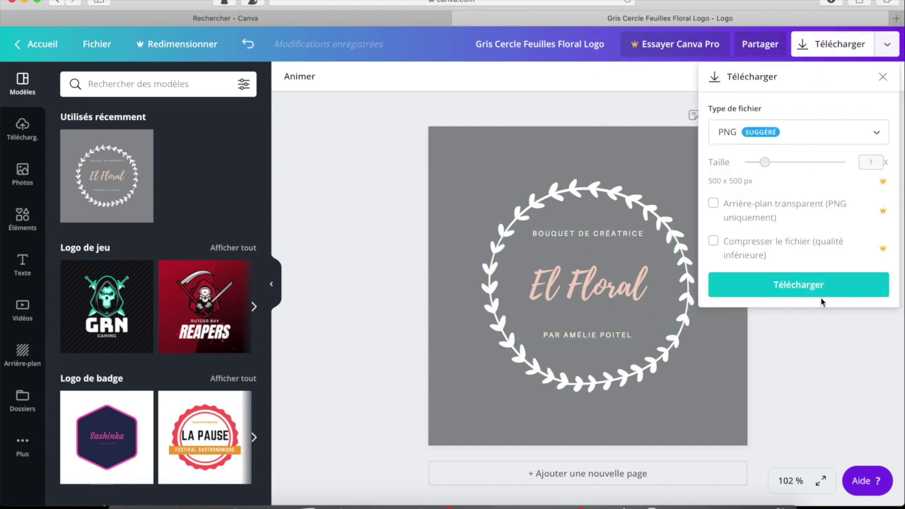
{"action": "left_click", "coordinate": [804, 285]}
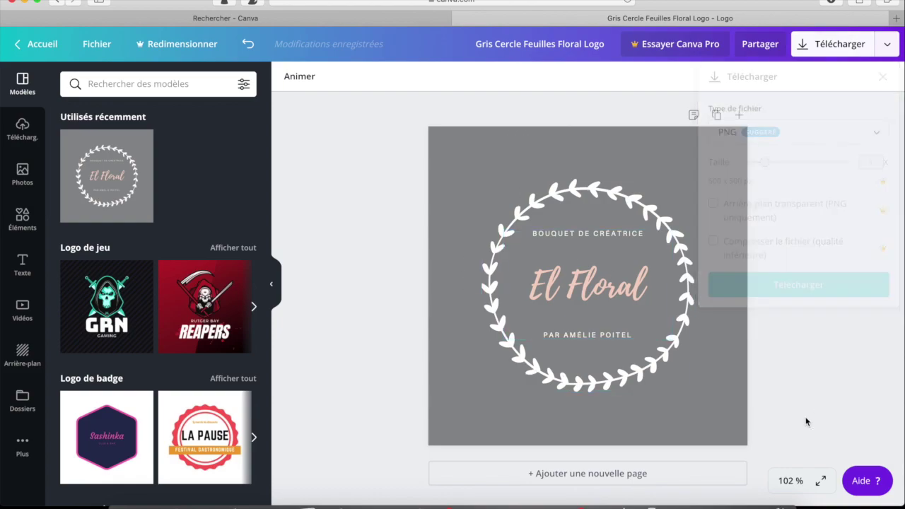
- Duplicate the logo page twice and check the page selection in the download settings
{"action": "left_click", "coordinate": [714, 118]}
{"action": "left_click", "coordinate": [693, 123]}
{"action": "left_click", "coordinate": [813, 44]}
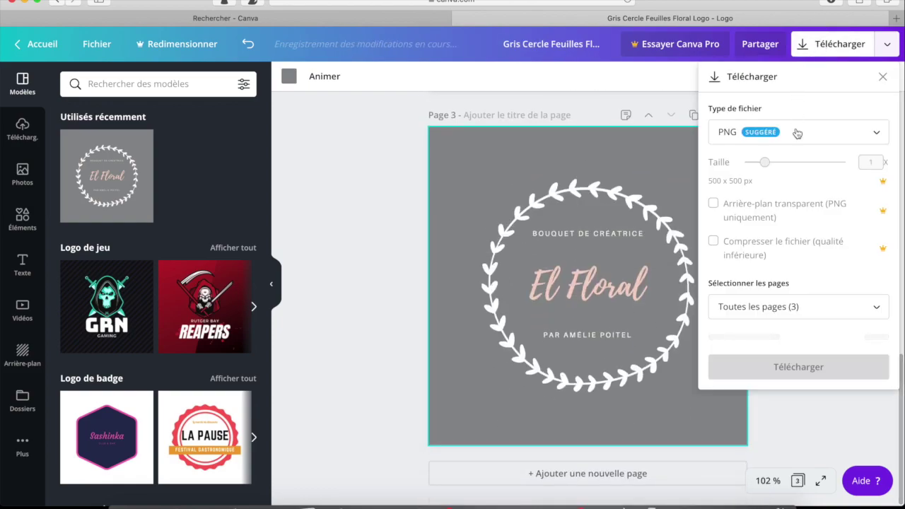
{"action": "left_click", "coordinate": [750, 314]}
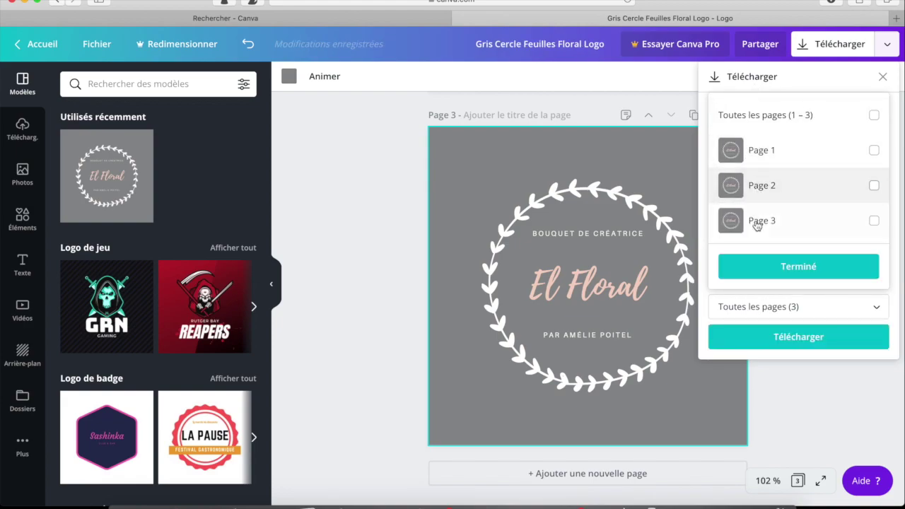
{"action": "left_click", "coordinate": [813, 371]}
{"action": "left_click", "coordinate": [819, 373]}
- Delete both duplicated pages, leaving only the original logo page
{"action": "scroll", "coordinate": [789, 154], "scroll_direction": "up", "scroll_amount": 1}
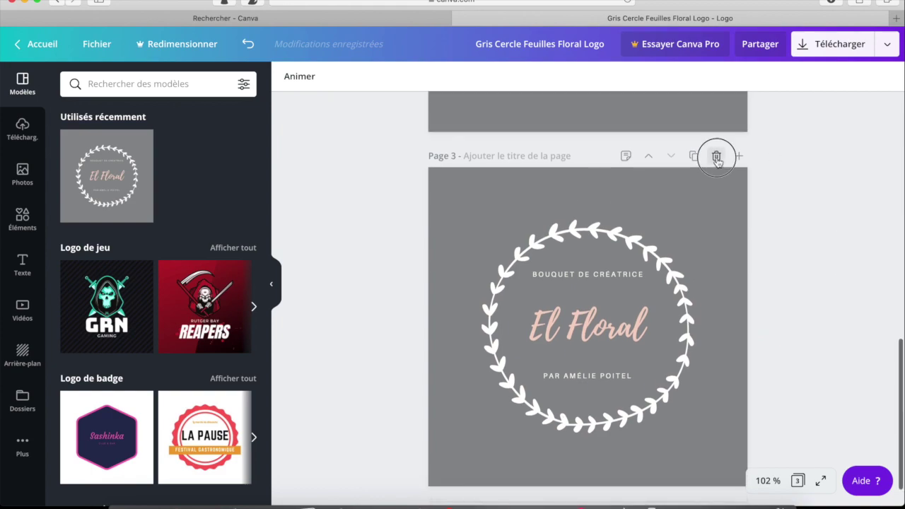
{"action": "left_click", "coordinate": [717, 157]}
{"action": "left_click", "coordinate": [717, 140]}
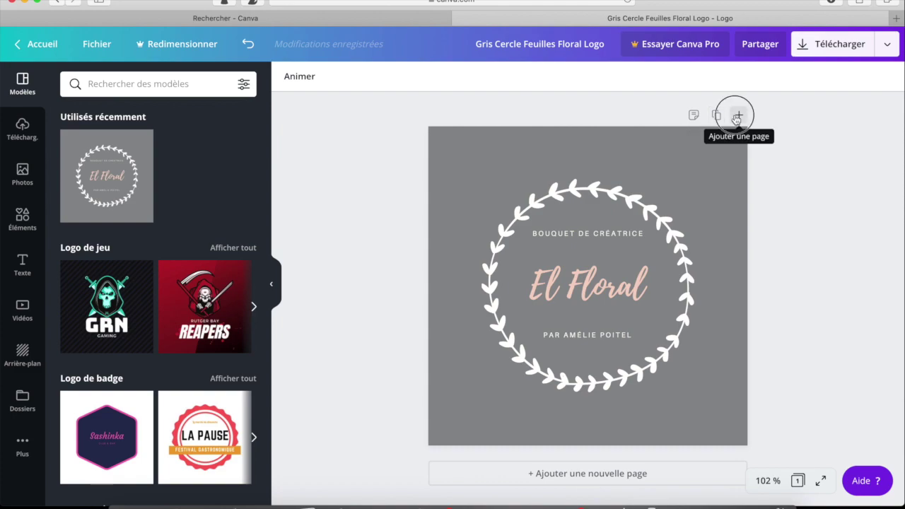
- Add a new empty page after the logo page and delete it
{"action": "left_click", "coordinate": [739, 115]}
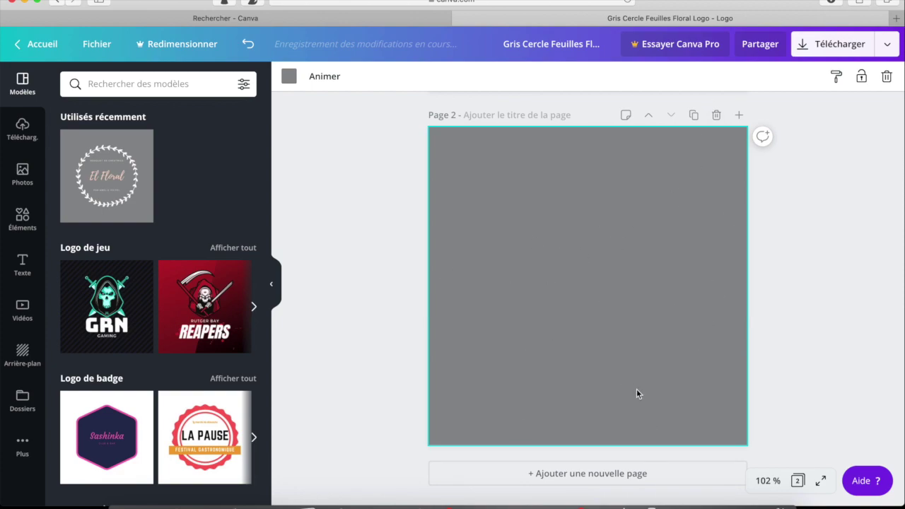
{"action": "scroll", "coordinate": [668, 303], "scroll_direction": "up", "scroll_amount": 5}
{"action": "scroll", "coordinate": [707, 318], "scroll_direction": "down", "scroll_amount": 2}
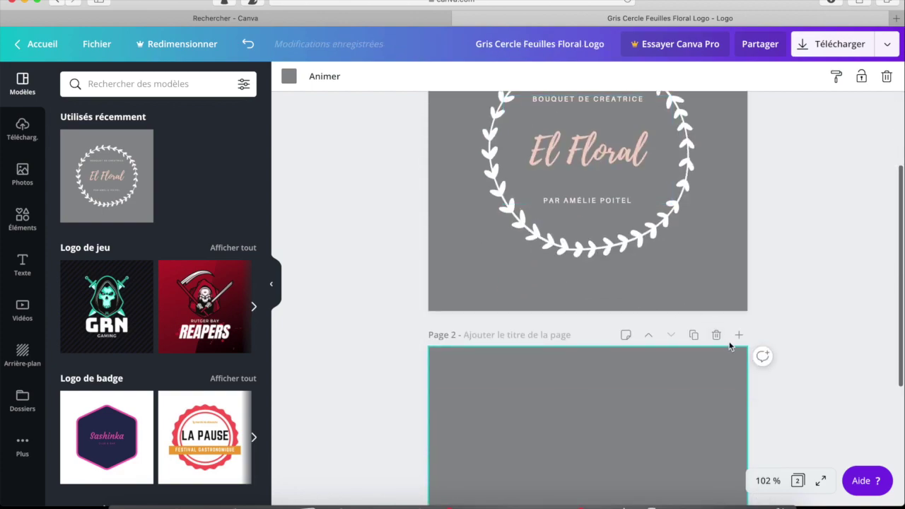
{"action": "left_click", "coordinate": [716, 336]}
- Duplicate the logo page and move the copy's text group to the lower right, overlapping the leaf circle
{"action": "left_click", "coordinate": [716, 116]}
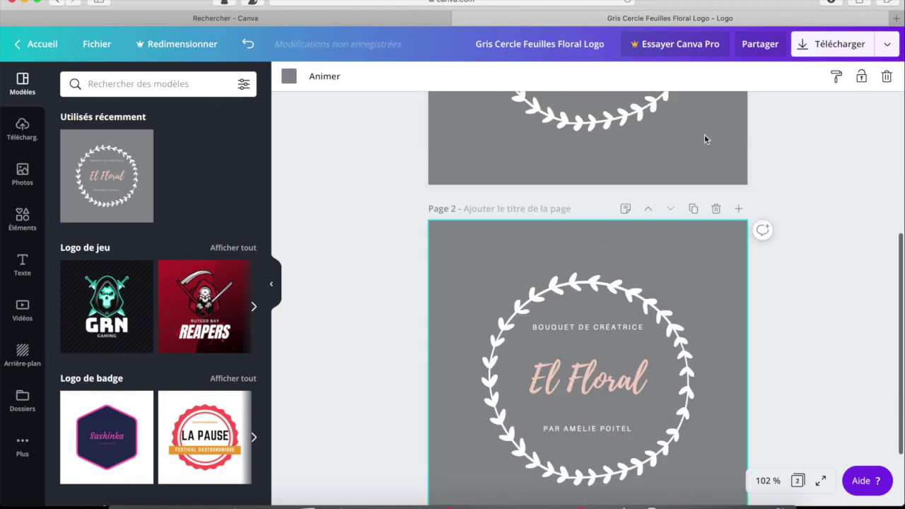
{"action": "left_click", "coordinate": [587, 283]}
{"action": "left_click_drag", "start_coordinate": [587, 283], "coordinate": [658, 339]}
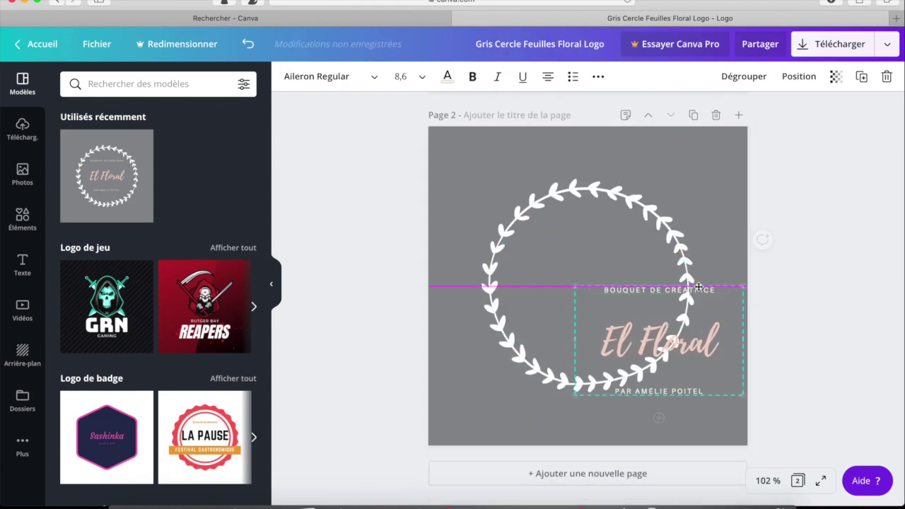
{"action": "left_click", "coordinate": [807, 278]}
- Move the altered copy above the original page and back below it, and delete the copy
{"action": "left_click", "coordinate": [648, 115]}
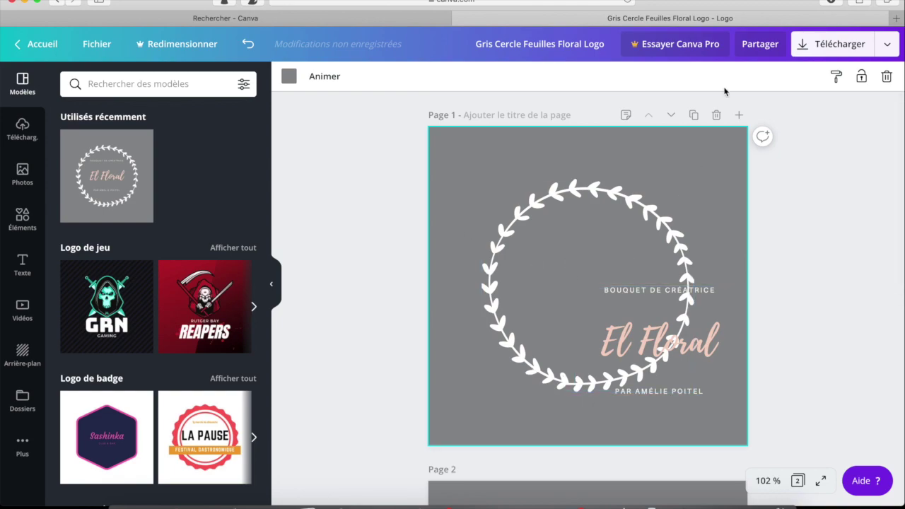
{"action": "left_click", "coordinate": [671, 115]}
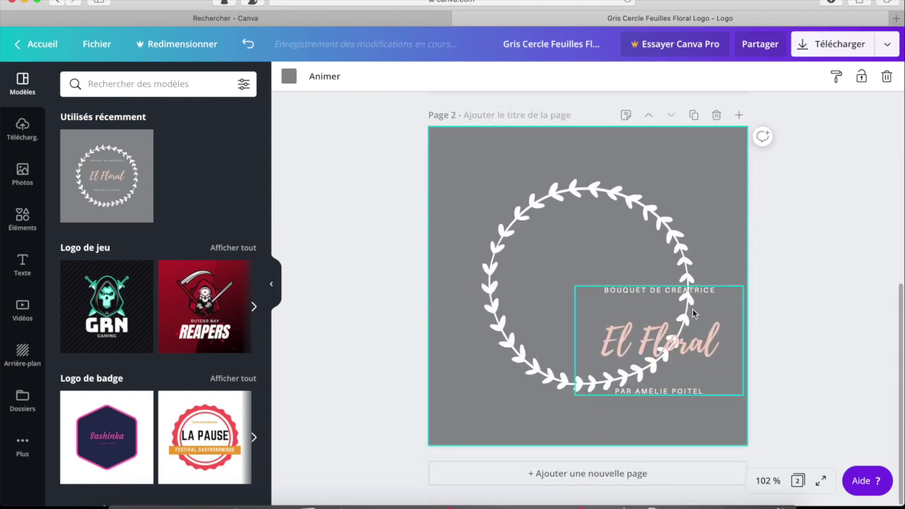
{"action": "left_click_drag", "start_coordinate": [689, 309], "coordinate": [612, 270]}
{"action": "left_click", "coordinate": [716, 114]}
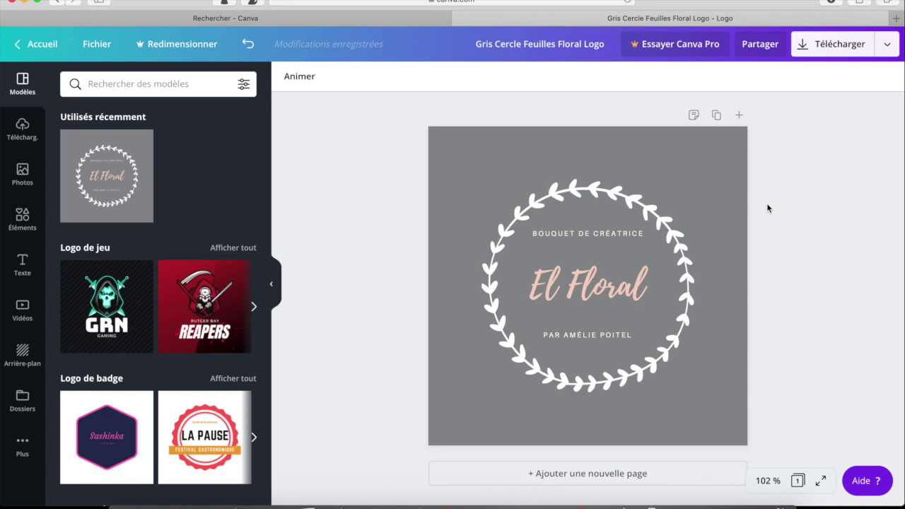
- Open the sharing options, enter "hjfgsfih" as an invitee and clear the entry
{"action": "left_click", "coordinate": [760, 48]}
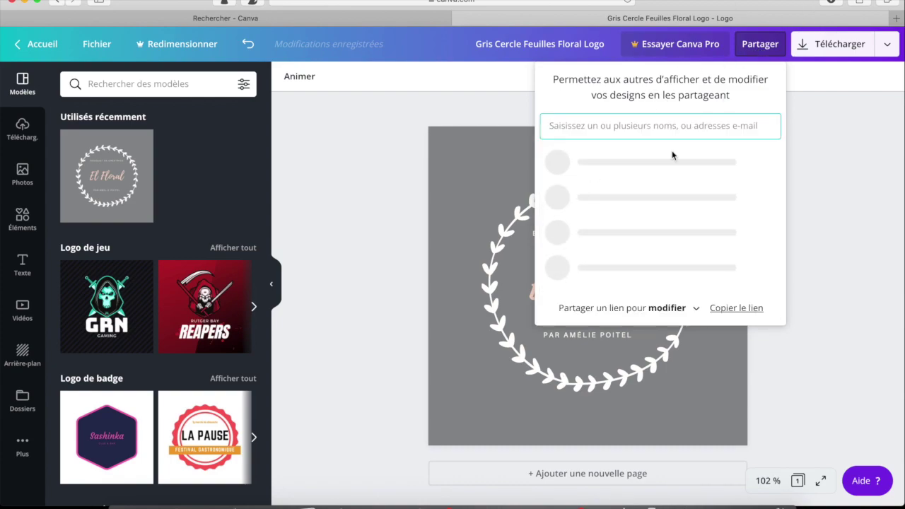
{"action": "type", "text": "hjfgsfih"}
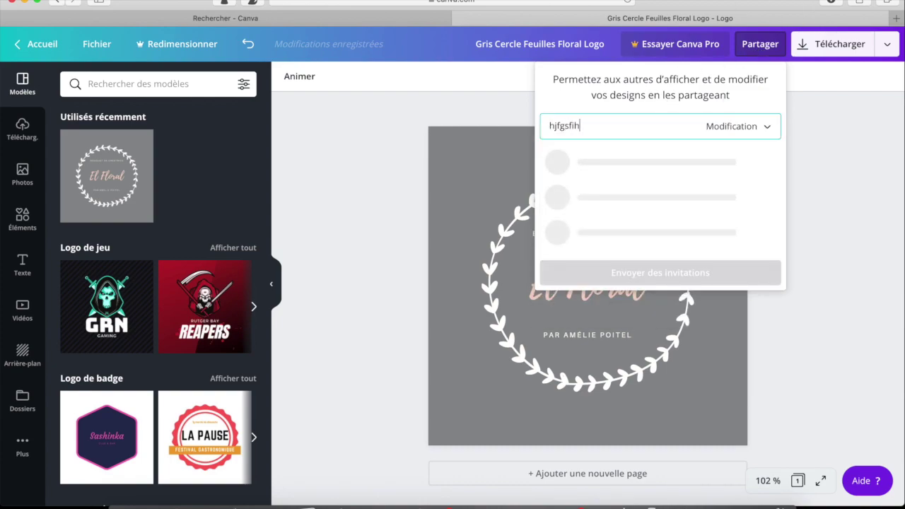
{"action": "key", "text": "BackSpace"}
{"action": "key", "text": "BackSpace"}
{"action": "key", "text": "BackSpace"}
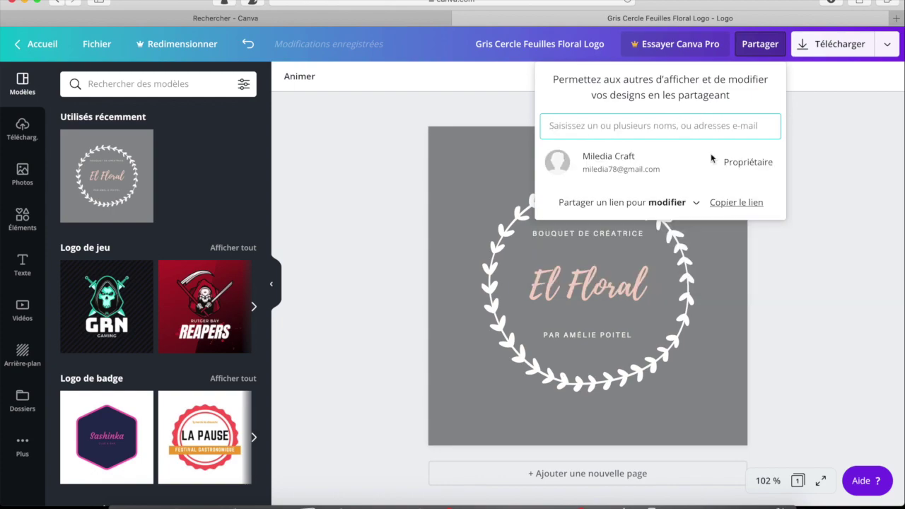
- Copy the design's share link, keep its permission on modifying, and close the sharing options
{"action": "left_click", "coordinate": [728, 205]}
{"action": "left_click", "coordinate": [672, 205]}
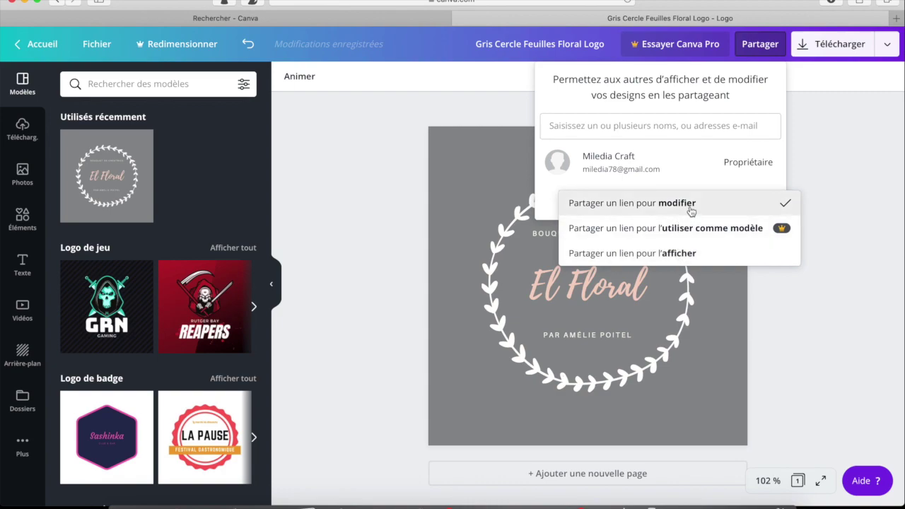
{"action": "left_click", "coordinate": [726, 212]}
{"action": "left_click", "coordinate": [817, 173]}
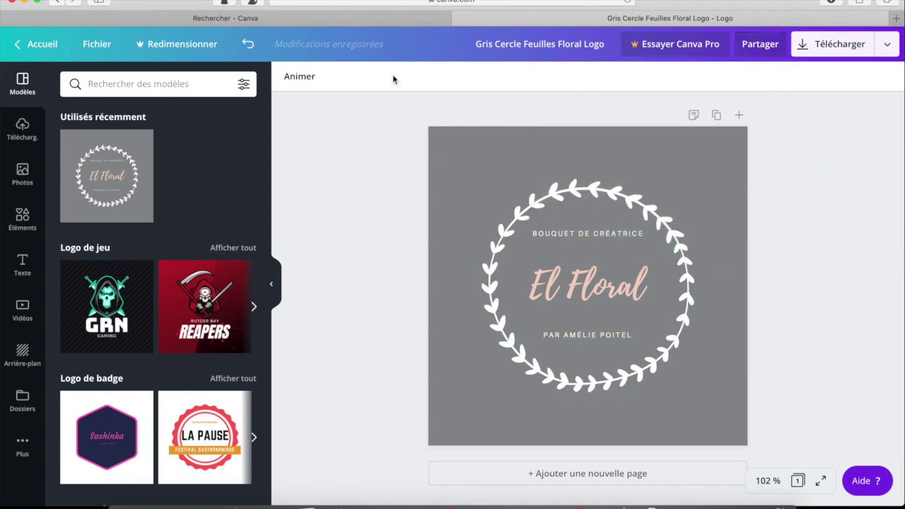
- Move the leaf circle to the right edge of the page, undo the move, and clear the selection
{"action": "left_click", "coordinate": [564, 193]}
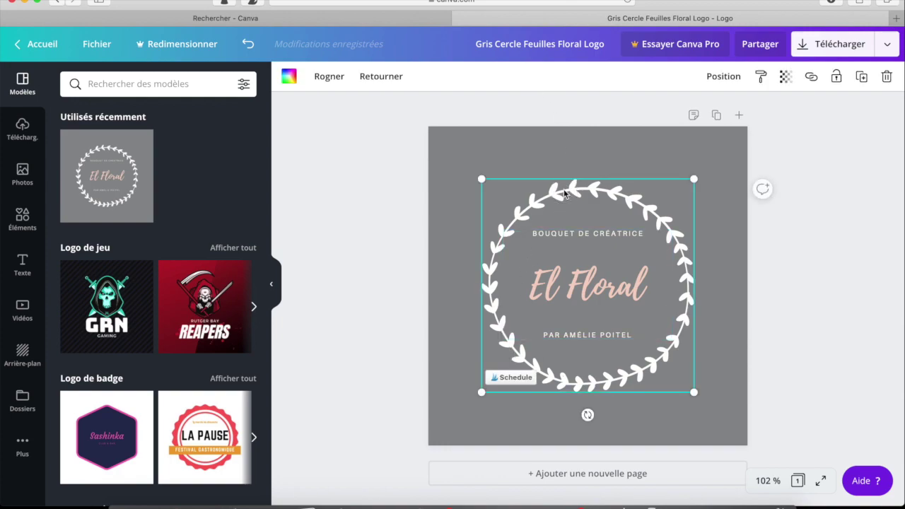
{"action": "left_click_drag", "start_coordinate": [564, 193], "coordinate": [625, 185]}
{"action": "left_click_drag", "start_coordinate": [663, 228], "coordinate": [681, 254]}
{"action": "left_click", "coordinate": [243, 52]}
{"action": "left_click", "coordinate": [243, 53]}
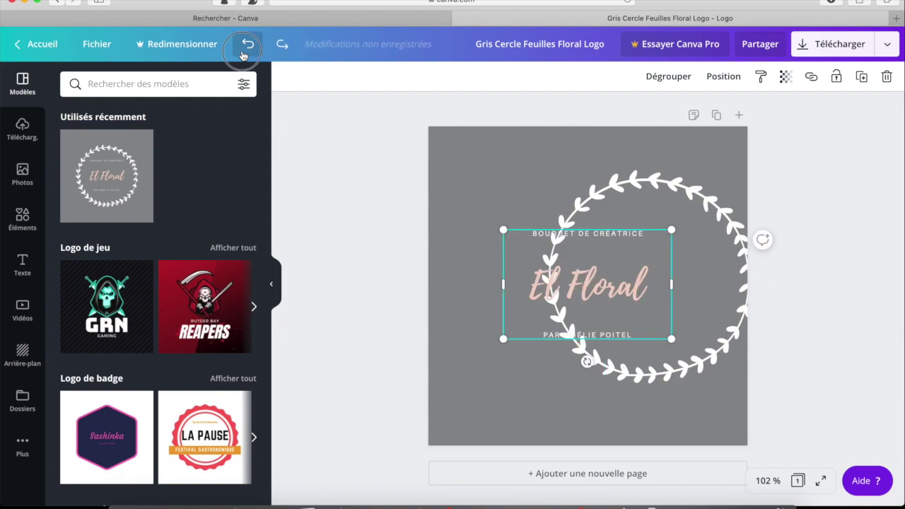
{"action": "left_click", "coordinate": [243, 52]}
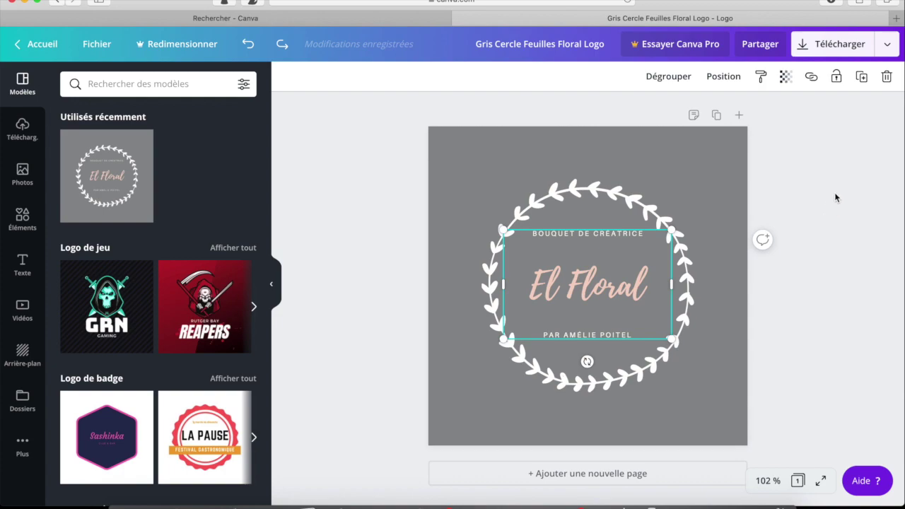
{"action": "left_click", "coordinate": [834, 235]}
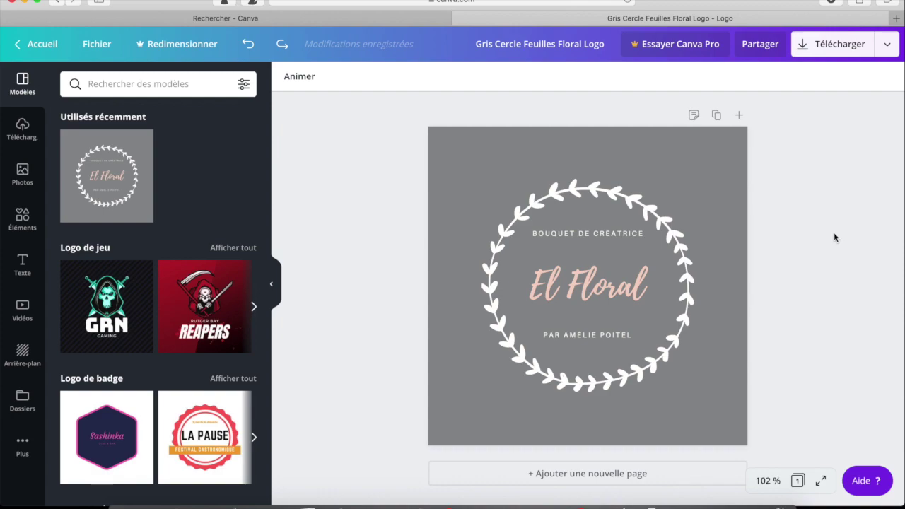
- Shift the leaf circle and the text group slightly, aligning them around the page centre
{"action": "left_click", "coordinate": [598, 263]}
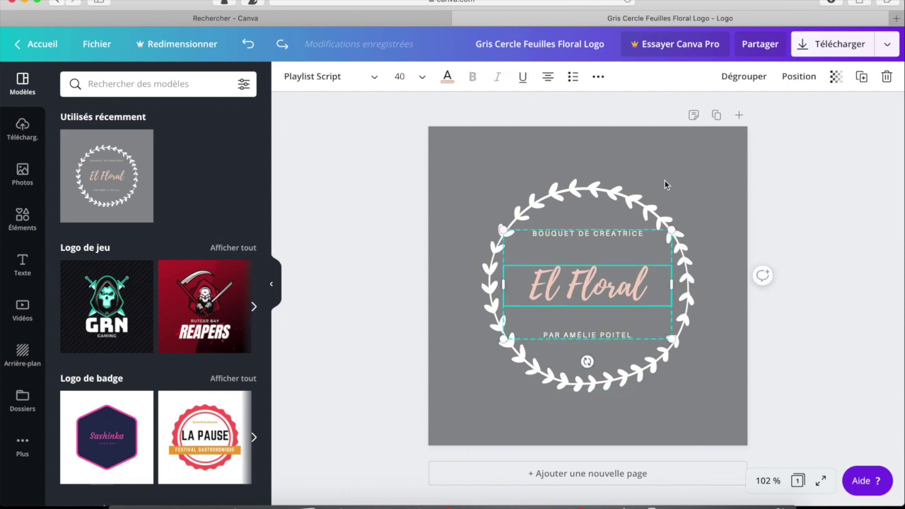
{"action": "left_click", "coordinate": [657, 210]}
{"action": "mouse_move", "coordinate": [612, 202]}
{"action": "left_mouse_down"}
{"action": "mouse_move", "coordinate": [612, 191]}
{"action": "mouse_move", "coordinate": [594, 189]}
{"action": "mouse_move", "coordinate": [614, 188]}
{"action": "mouse_move", "coordinate": [612, 204]}
{"action": "left_mouse_up"}
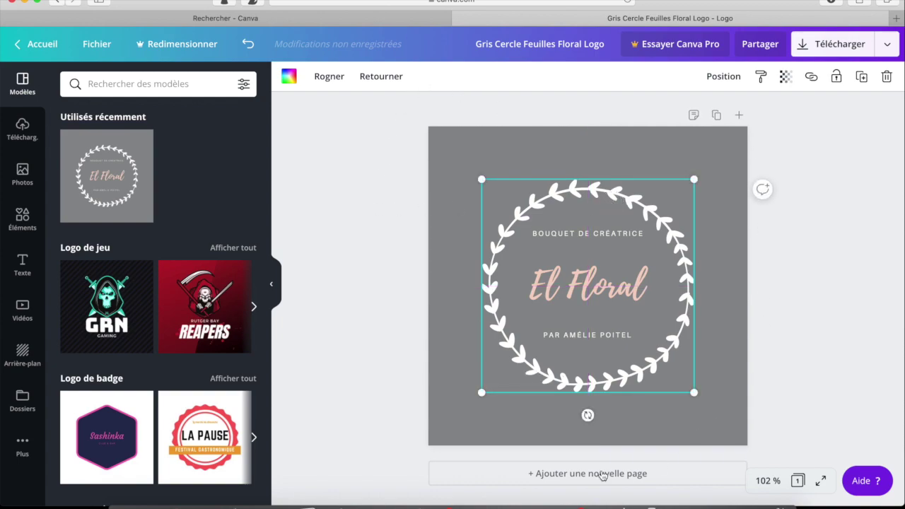
{"action": "mouse_move", "coordinate": [617, 192]}
{"action": "left_mouse_down"}
{"action": "mouse_move", "coordinate": [638, 192]}
{"action": "mouse_move", "coordinate": [632, 195]}
{"action": "left_mouse_up"}
{"action": "left_click_drag", "start_coordinate": [582, 241], "coordinate": [581, 243]}
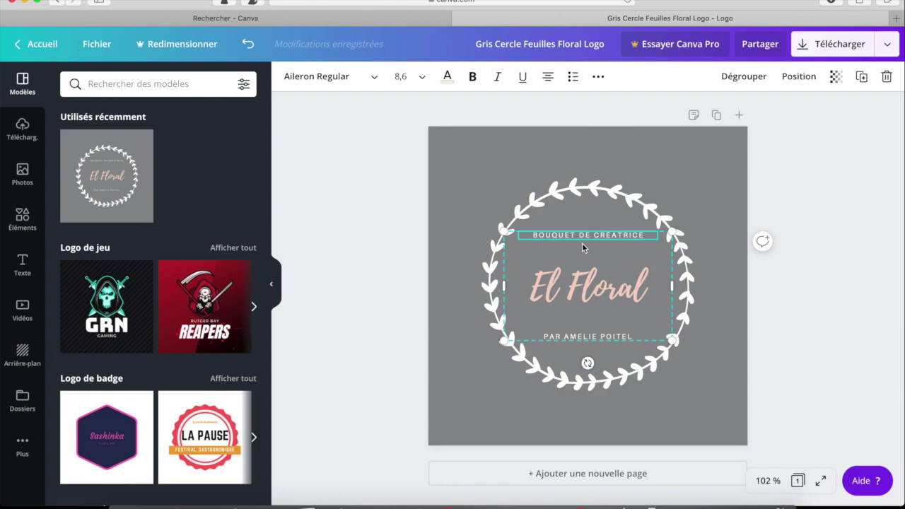
{"action": "left_click", "coordinate": [824, 184]}
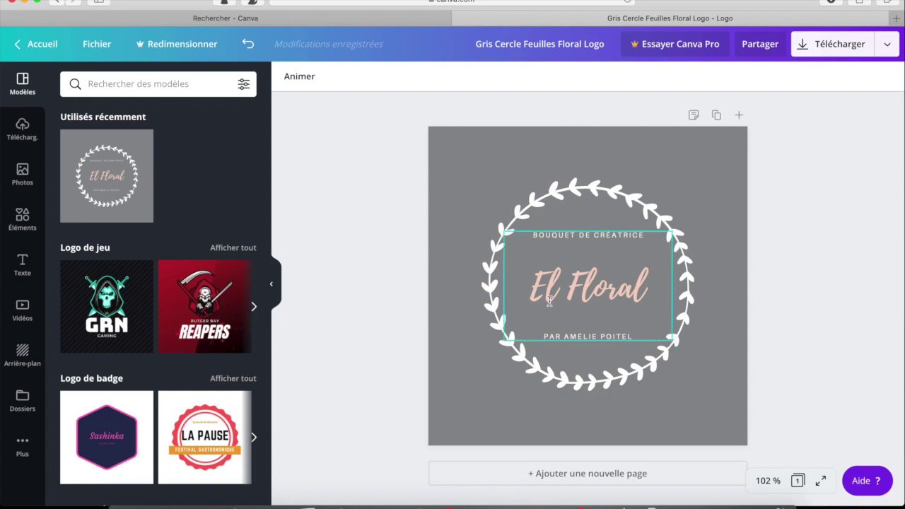
- Nudge the text group in small increments upward, to the right, and back and forth horizontally inside the leaf circle
{"action": "mouse_move", "coordinate": [583, 249]}
{"action": "left_mouse_down"}
{"action": "mouse_move", "coordinate": [588, 260]}
{"action": "mouse_move", "coordinate": [588, 249]}
{"action": "left_mouse_up"}
{"action": "key", "text": "Up"}
{"action": "key", "text": "Up"}
{"action": "key", "text": "Up"}
{"action": "key", "text": "Up"}
{"action": "key", "text": "Up"}
{"action": "key", "text": "Up"}
{"action": "key", "text": "Right"}
{"action": "key", "text": "Right"}
{"action": "key", "text": "Right"}
{"action": "key", "text": "Left"}
{"action": "key", "text": "Left"}
{"action": "key", "text": "Left"}
{"action": "key", "text": "Left"}
{"action": "key", "text": "Left"}
{"action": "key", "text": "Left"}
{"action": "key", "text": "Right"}
{"action": "key", "text": "Right"}
{"action": "key", "text": "Right"}
{"action": "key", "text": "Right"}
- Undo all the recent nudges and moves of the text group and the leaf circle
{"action": "left_click", "coordinate": [251, 44]}
{"action": "left_click", "coordinate": [251, 45]}
{"action": "left_click", "coordinate": [250, 45]}
{"action": "left_click", "coordinate": [250, 45]}
{"action": "left_click", "coordinate": [252, 47]}
{"action": "left_click", "coordinate": [251, 47]}
{"action": "left_click", "coordinate": [252, 46]}
{"action": "left_click", "coordinate": [253, 47]}
{"action": "left_click", "coordinate": [253, 48]}
{"action": "left_click", "coordinate": [253, 47]}
{"action": "left_click", "coordinate": [253, 48]}
{"action": "left_click", "coordinate": [254, 48]}
{"action": "left_click", "coordinate": [253, 47]}
{"action": "left_click", "coordinate": [253, 48]}
{"action": "left_click", "coordinate": [253, 47]}
{"action": "left_click", "coordinate": [253, 47]}
{"action": "left_click", "coordinate": [253, 47]}
{"action": "left_click", "coordinate": [254, 47]}
{"action": "left_click", "coordinate": [253, 47]}
{"action": "left_click", "coordinate": [253, 48]}
{"action": "left_click", "coordinate": [253, 47]}
{"action": "left_click", "coordinate": [253, 48]}
{"action": "left_click", "coordinate": [253, 48]}
{"action": "left_click", "coordinate": [249, 46]}
{"action": "left_click", "coordinate": [249, 45]}
{"action": "left_click", "coordinate": [249, 44]}
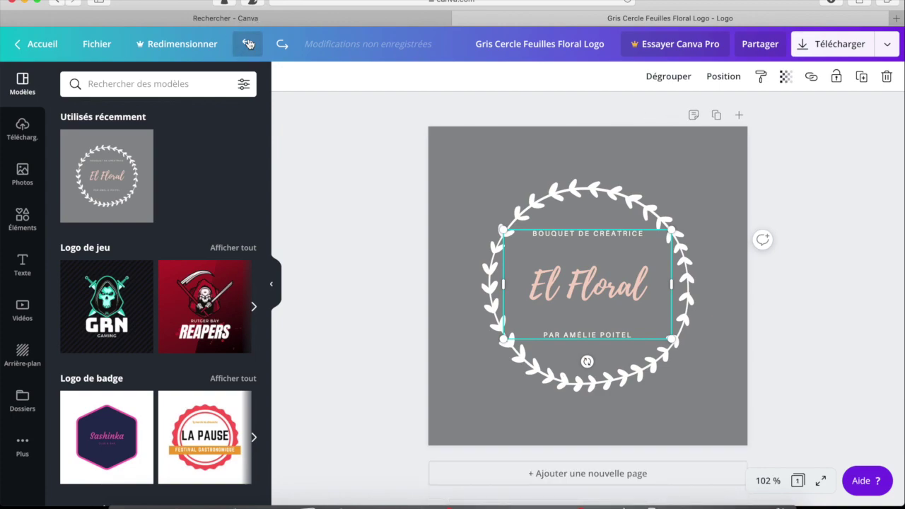
- Select the leaf circle and the text group together and clear the selection
{"action": "left_click", "coordinate": [815, 226]}
{"action": "left_click_drag", "start_coordinate": [806, 145], "coordinate": [555, 283]}
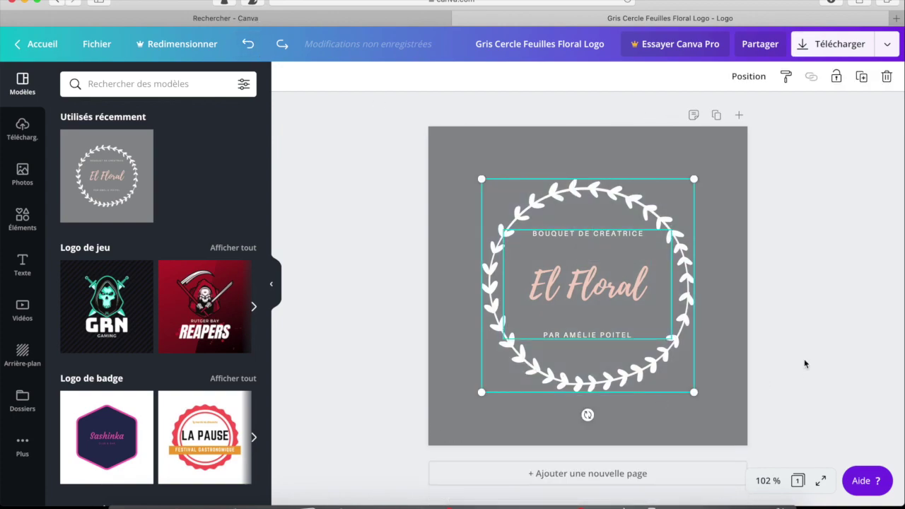
{"action": "left_click", "coordinate": [869, 259]}
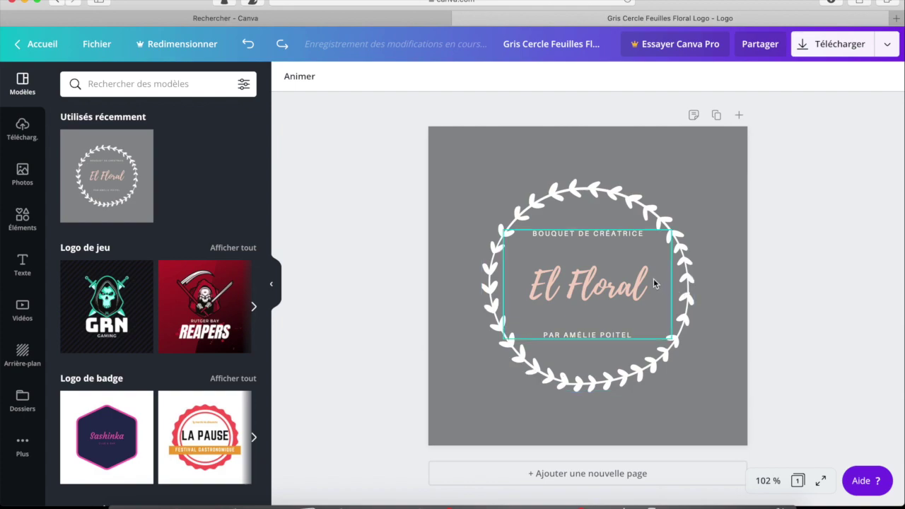
- Open the font list for the BOUQUET DE CRÉATRICE line and re-centre the text group inside the leaf circle
{"action": "left_click", "coordinate": [637, 260]}
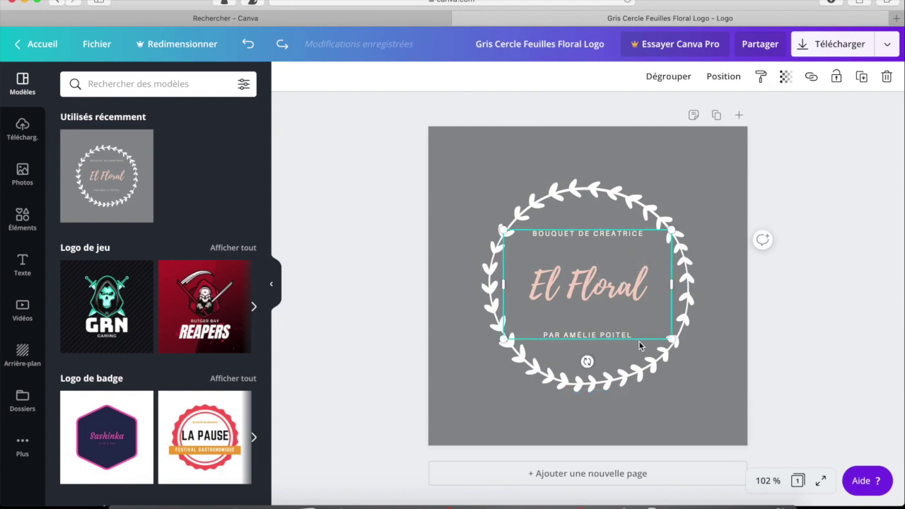
{"action": "mouse_move", "coordinate": [594, 251]}
{"action": "left_mouse_down"}
{"action": "mouse_move", "coordinate": [602, 248]}
{"action": "mouse_move", "coordinate": [590, 252]}
{"action": "left_mouse_up"}
{"action": "left_click", "coordinate": [591, 235]}
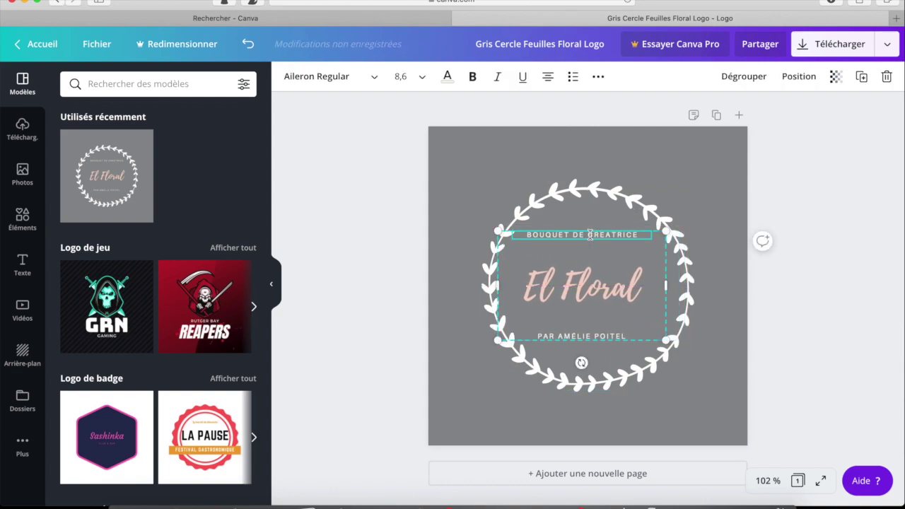
{"action": "left_click", "coordinate": [368, 77]}
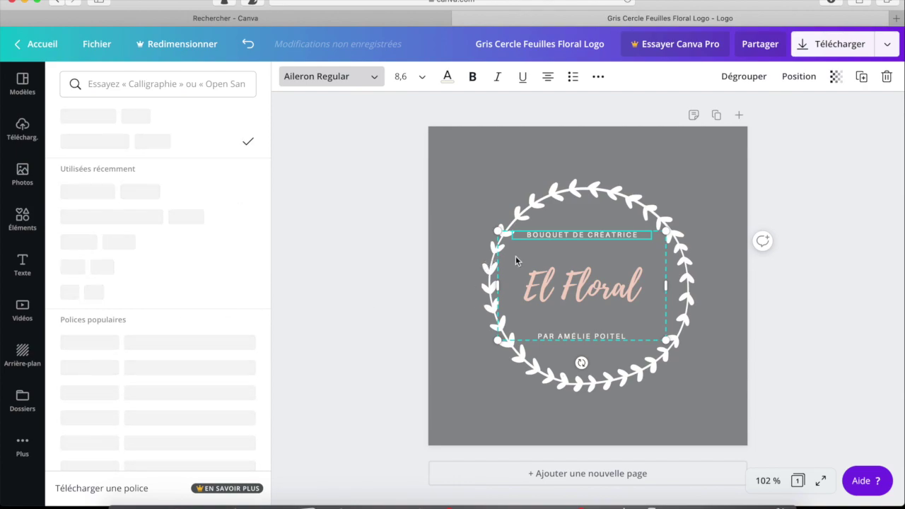
{"action": "mouse_move", "coordinate": [571, 297]}
{"action": "left_mouse_down"}
{"action": "mouse_move", "coordinate": [591, 278]}
{"action": "mouse_move", "coordinate": [573, 290]}
{"action": "mouse_move", "coordinate": [578, 296]}
{"action": "left_mouse_up"}
- Try the document's pink, cream and grey on the BOUQUET DE CRÉATRICE line and settle on pink
{"action": "left_click", "coordinate": [612, 236]}
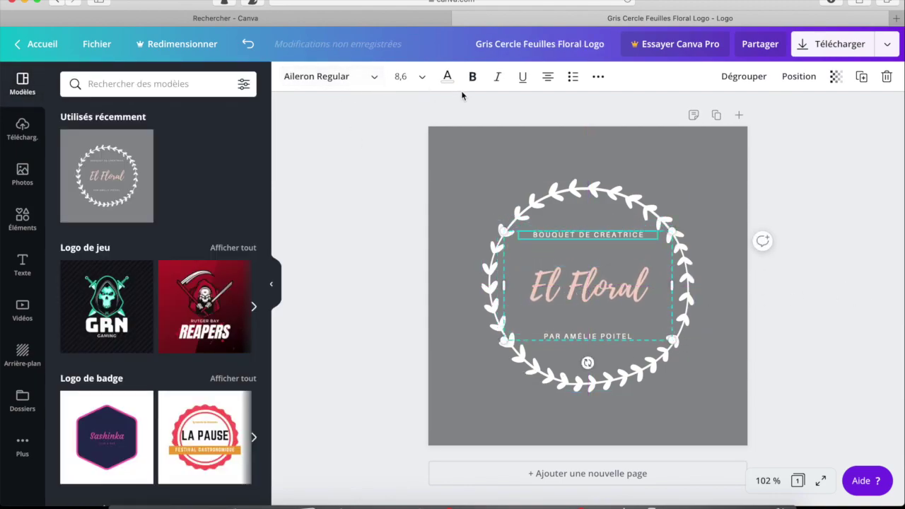
{"action": "left_click", "coordinate": [447, 76]}
{"action": "left_click", "coordinate": [141, 214]}
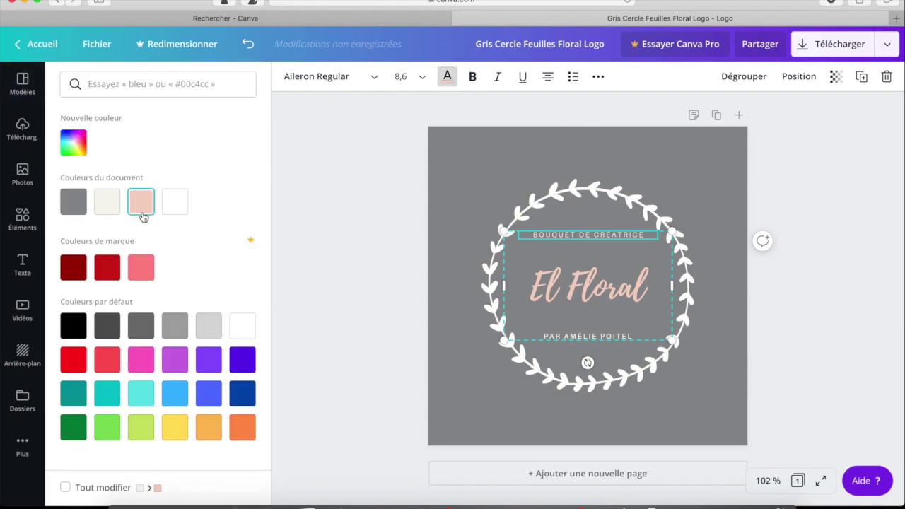
{"action": "left_click", "coordinate": [107, 207]}
{"action": "left_click", "coordinate": [74, 206]}
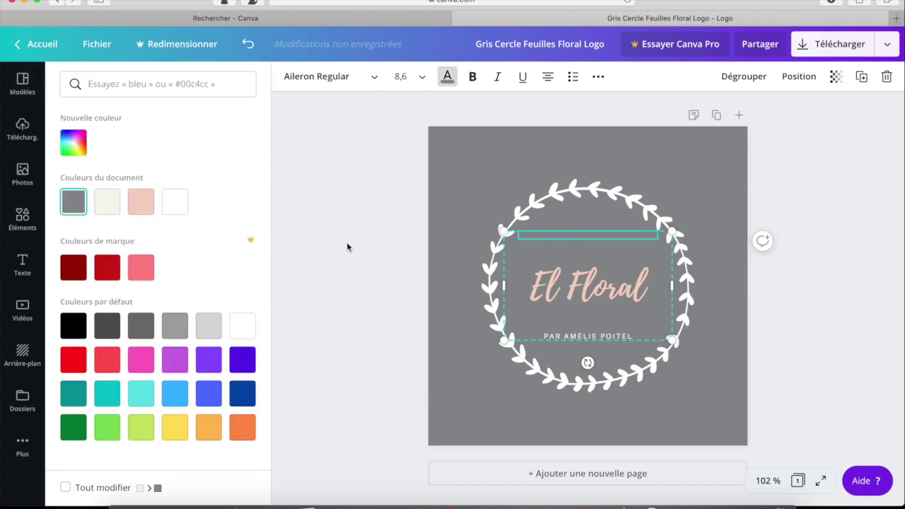
{"action": "left_click", "coordinate": [361, 246]}
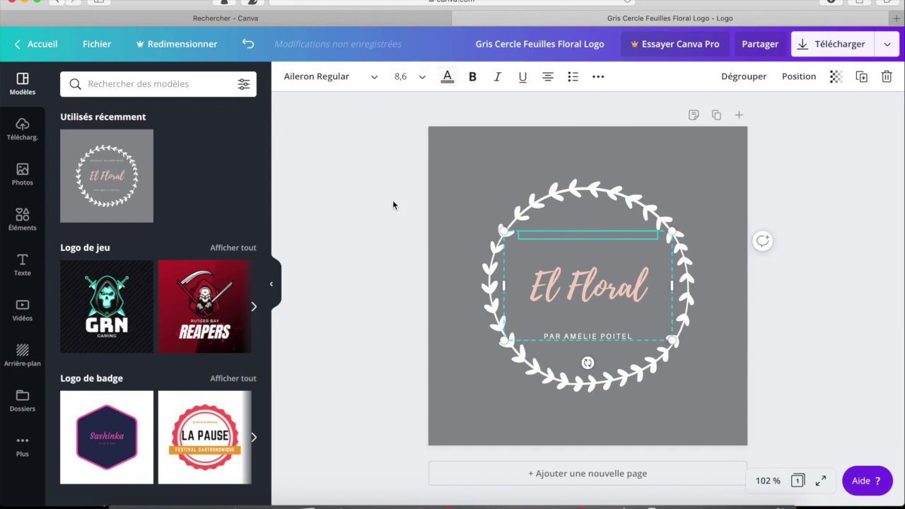
{"action": "left_click", "coordinate": [446, 77]}
{"action": "left_click", "coordinate": [137, 205]}
- Try bold and underline on the BOUQUET DE CRÉATRICE line, leaving neither applied
{"action": "left_click", "coordinate": [473, 81]}
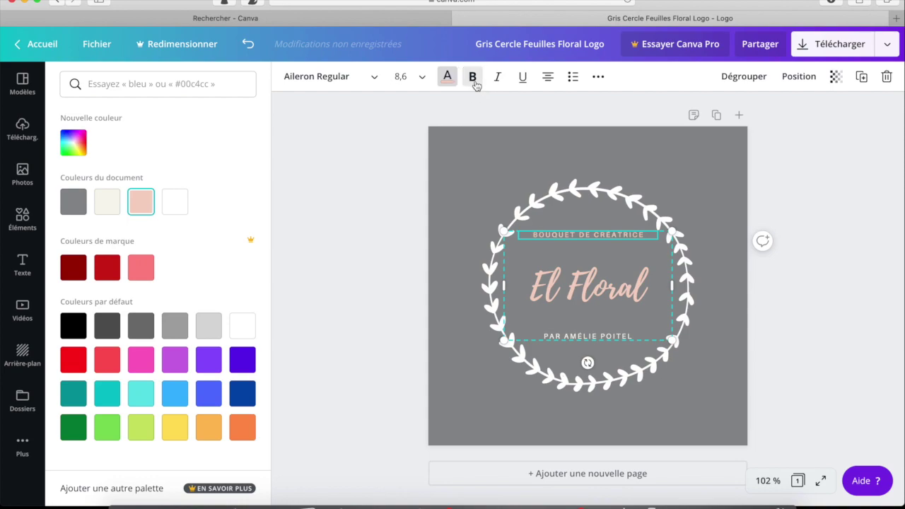
{"action": "left_click", "coordinate": [520, 80]}
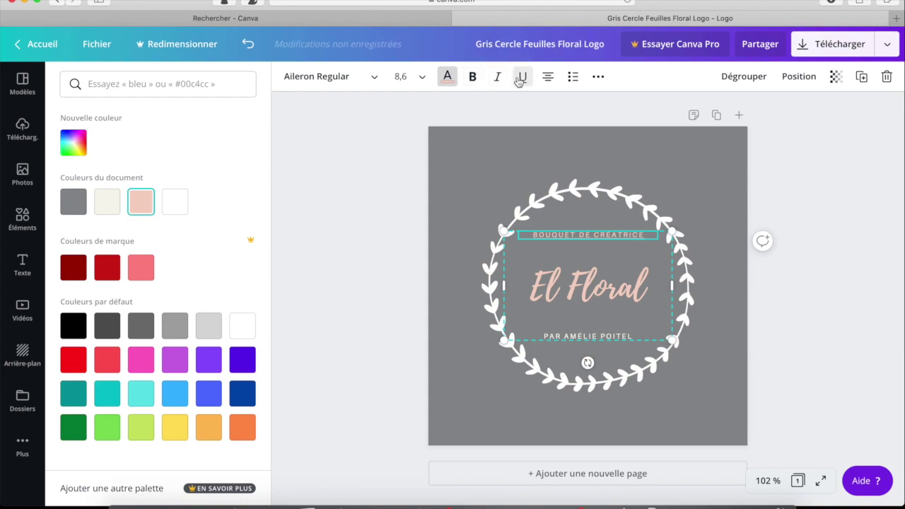
{"action": "left_click", "coordinate": [520, 82]}
- Cycle the BOUQUET DE CRÉATRICE line through the text alignments and back to centred
{"action": "left_click", "coordinate": [547, 77]}
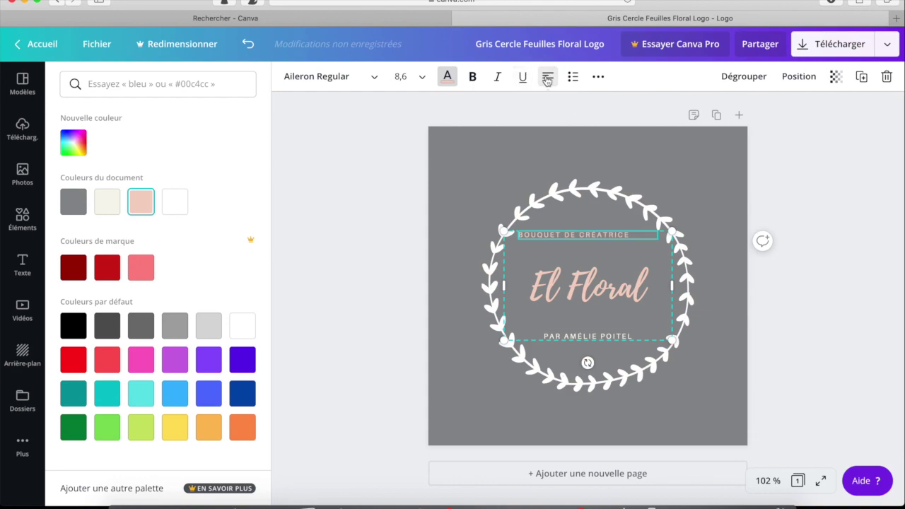
{"action": "left_click", "coordinate": [547, 79]}
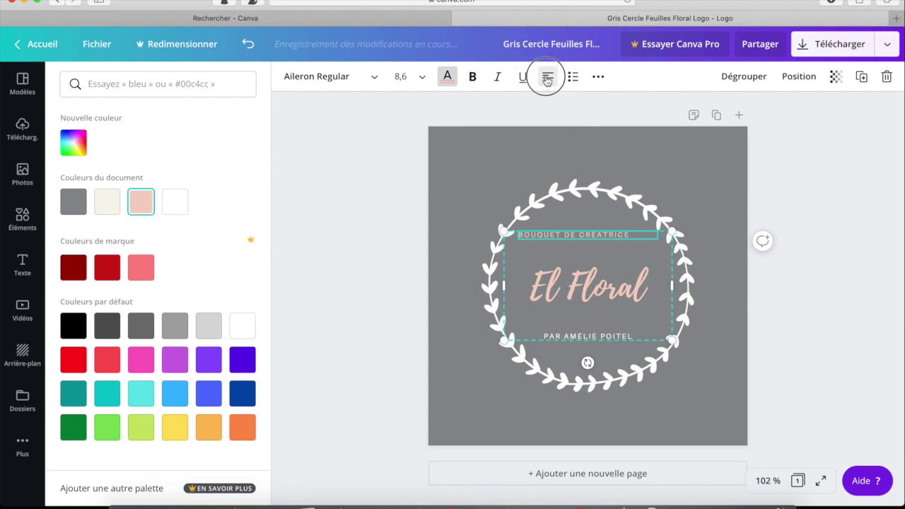
{"action": "left_click", "coordinate": [547, 80]}
{"action": "left_click", "coordinate": [547, 80]}
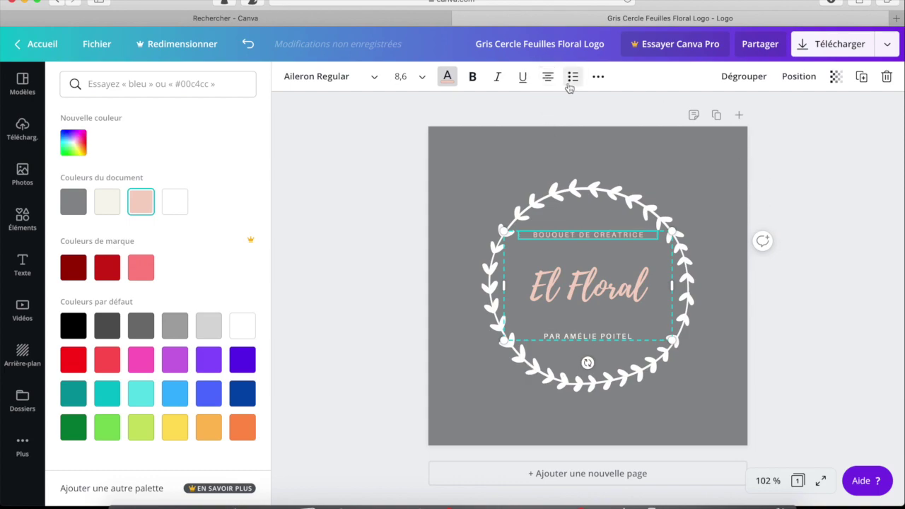
- Cycle the BOUQUET DE CRÉATRICE line through the list styles and back to plain text
{"action": "left_click", "coordinate": [573, 79]}
{"action": "left_click", "coordinate": [572, 79]}
{"action": "left_click", "coordinate": [573, 79]}
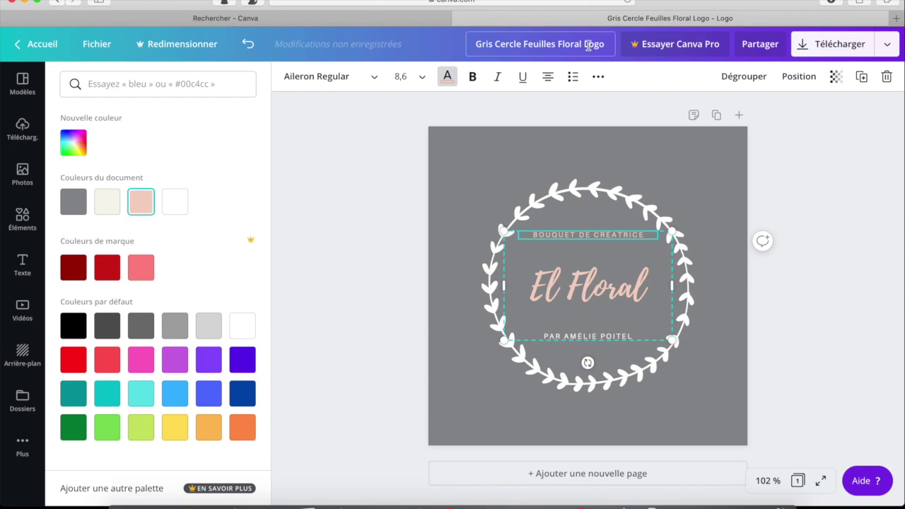
- Open the BOUQUET DE CRÉATRICE line's spacing settings and anchor its text box to the middle, then to the bottom
{"action": "left_click", "coordinate": [600, 82]}
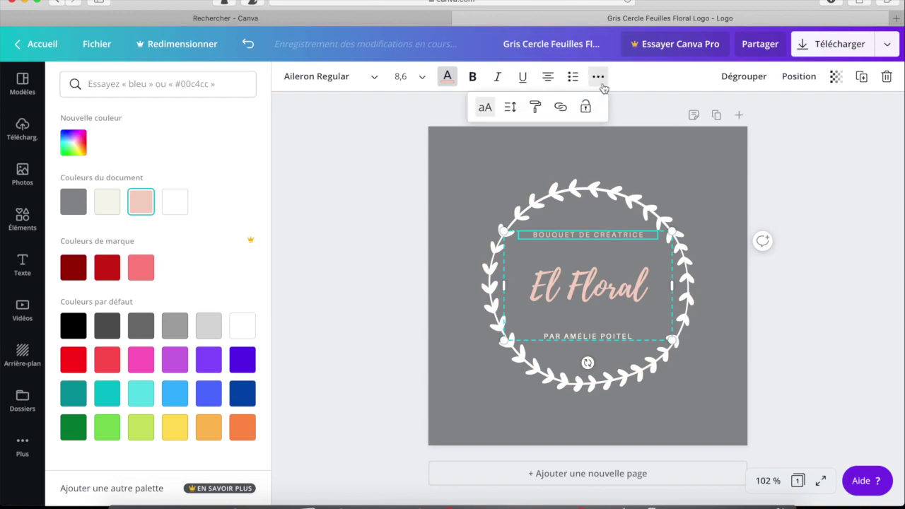
{"action": "left_click", "coordinate": [511, 107]}
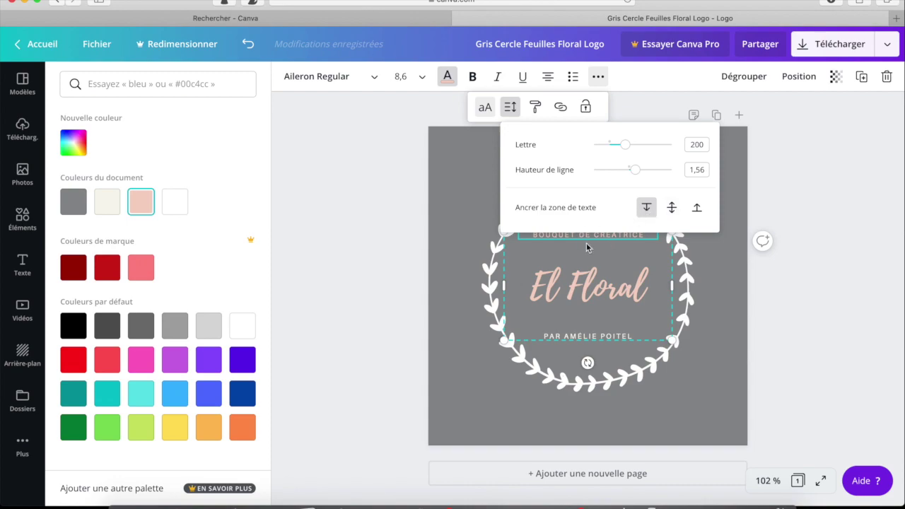
{"action": "left_click", "coordinate": [672, 208]}
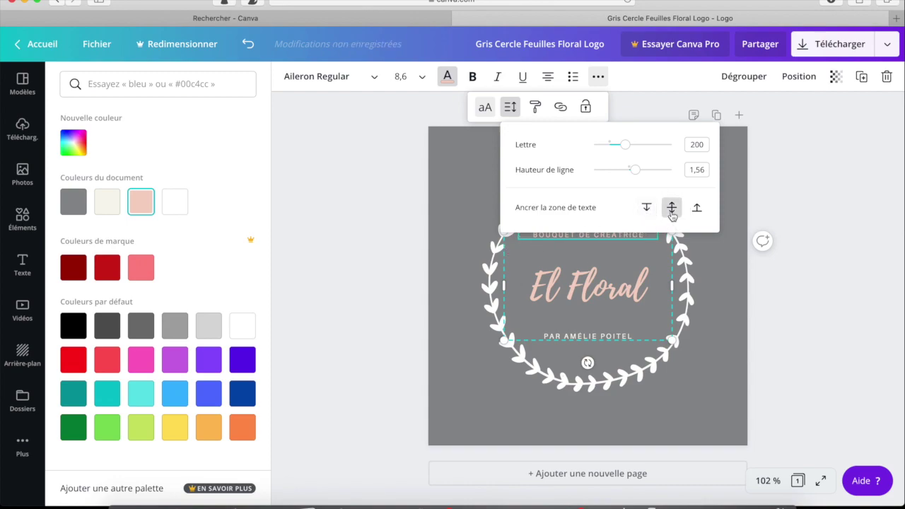
{"action": "left_click", "coordinate": [699, 212]}
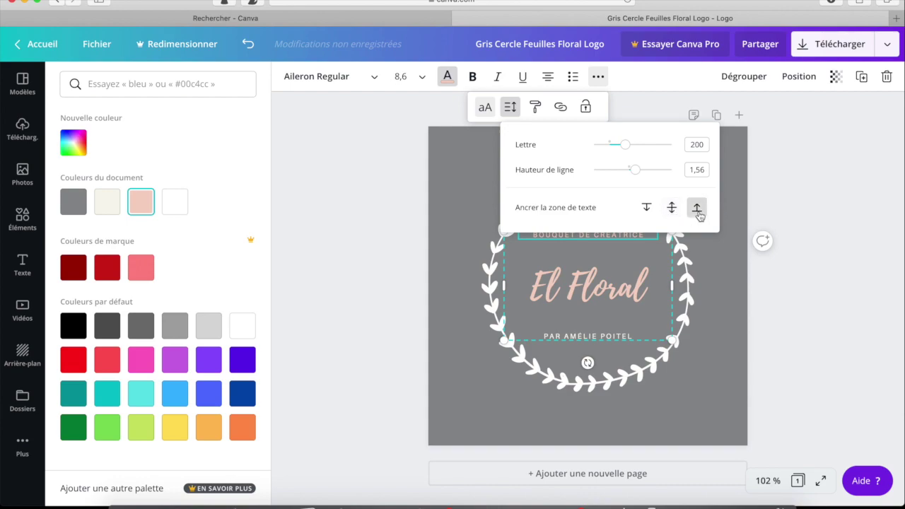
- Copy the BOUQUET DE CRÉATRICE line's style onto the byline below El Floral, undoing and redoing the change once
{"action": "left_click", "coordinate": [537, 111]}
{"action": "left_click", "coordinate": [537, 114]}
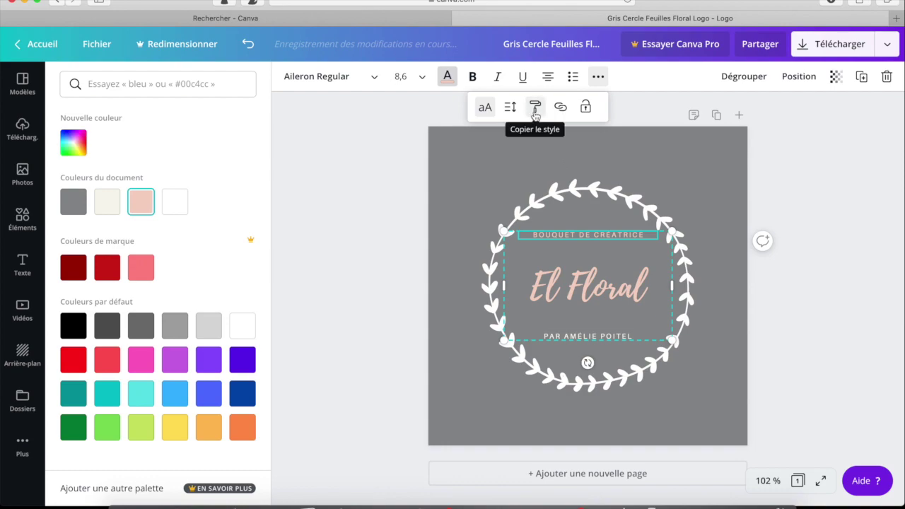
{"action": "left_click", "coordinate": [538, 111]}
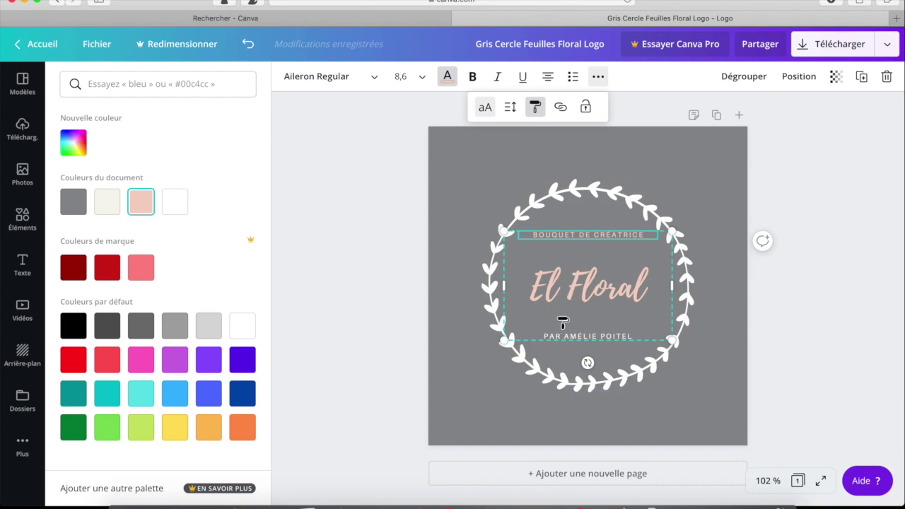
{"action": "left_click", "coordinate": [574, 338]}
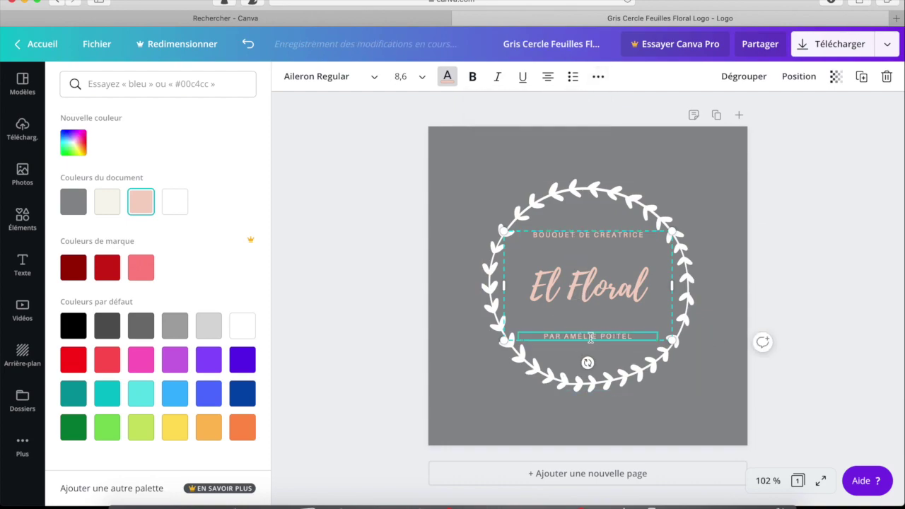
{"action": "left_click", "coordinate": [247, 44]}
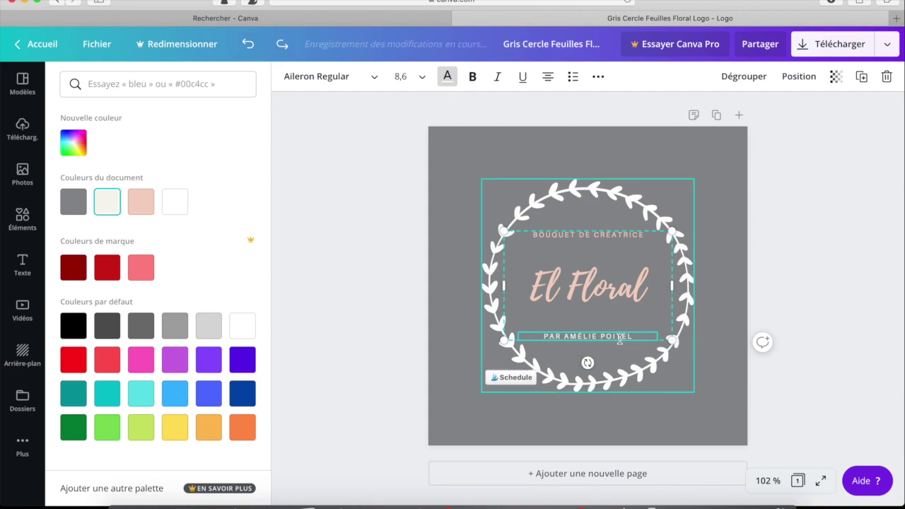
{"action": "left_click", "coordinate": [282, 44]}
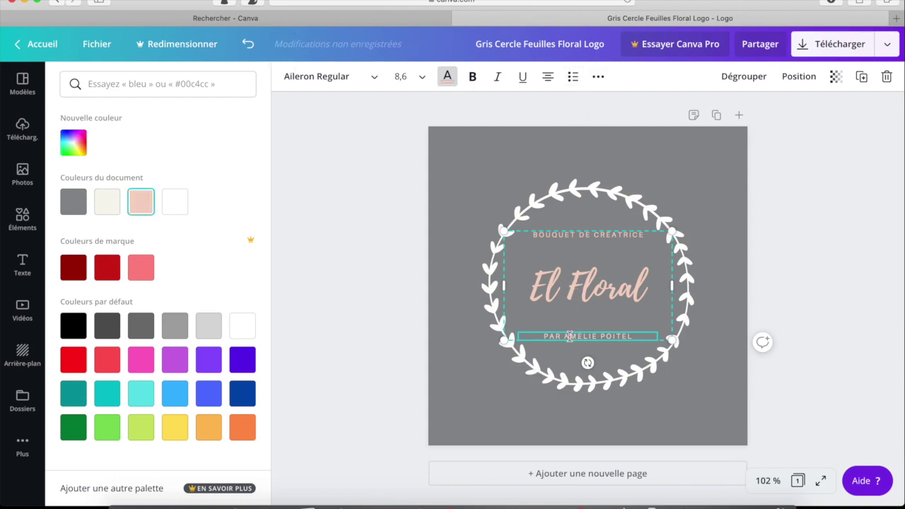
- Lock the grouped text inside the wreath and try to move it
{"action": "left_click", "coordinate": [598, 76]}
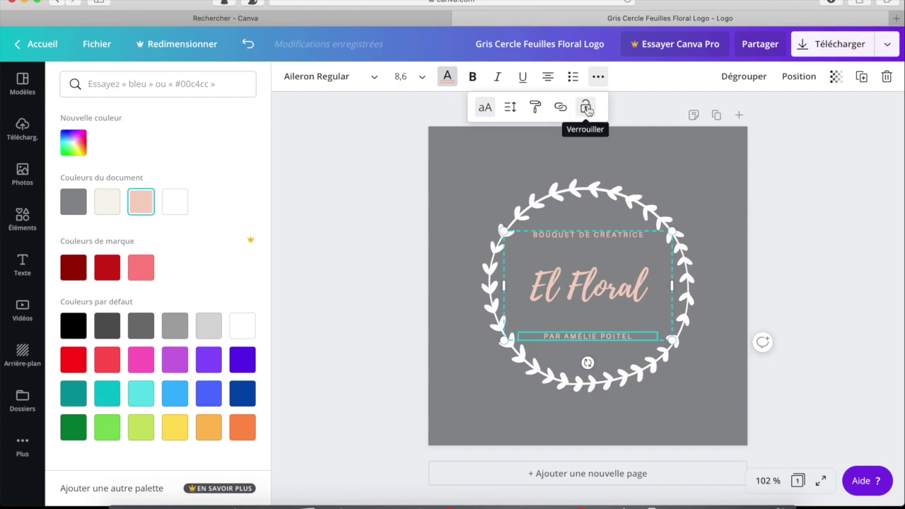
{"action": "left_click", "coordinate": [586, 108]}
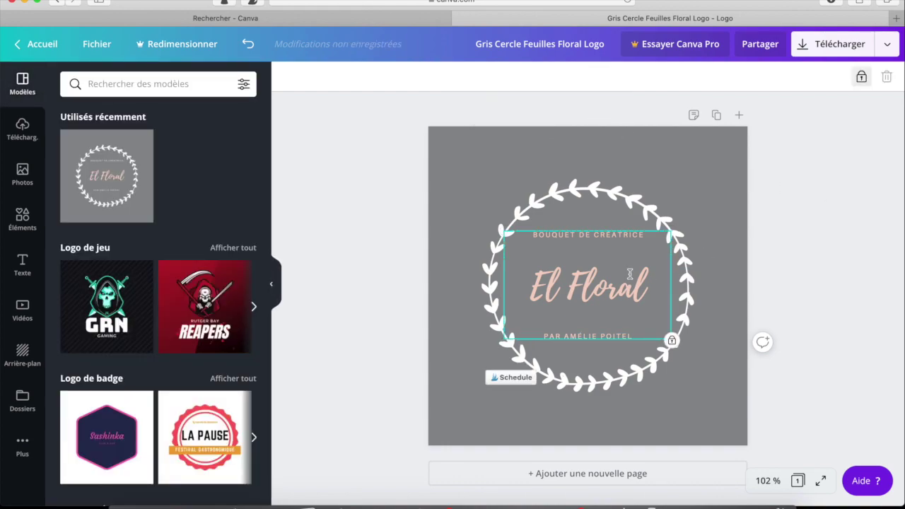
{"action": "left_click_drag", "start_coordinate": [618, 278], "coordinate": [680, 266]}
{"action": "left_click", "coordinate": [809, 242]}
{"action": "left_click_drag", "start_coordinate": [614, 259], "coordinate": [638, 304]}
{"action": "left_click_drag", "start_coordinate": [666, 312], "coordinate": [696, 324]}
{"action": "left_click_drag", "start_coordinate": [646, 305], "coordinate": [621, 291]}
- Undo the last move and unlock the text group inside the wreath
{"action": "left_click", "coordinate": [247, 44]}
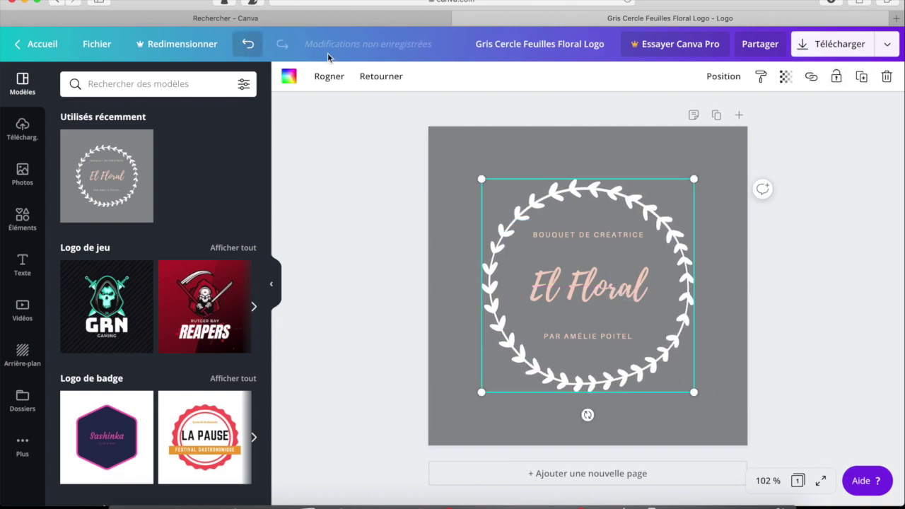
{"action": "left_click", "coordinate": [598, 261]}
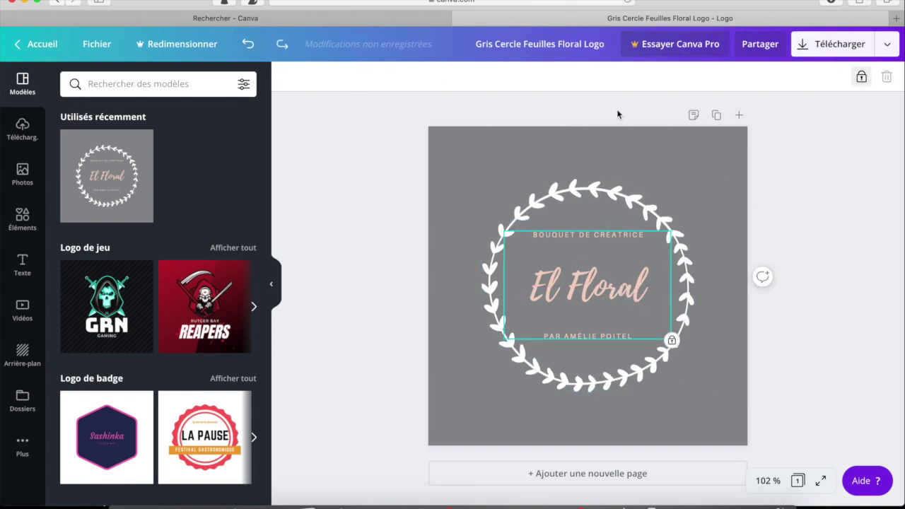
{"action": "left_click", "coordinate": [862, 79]}
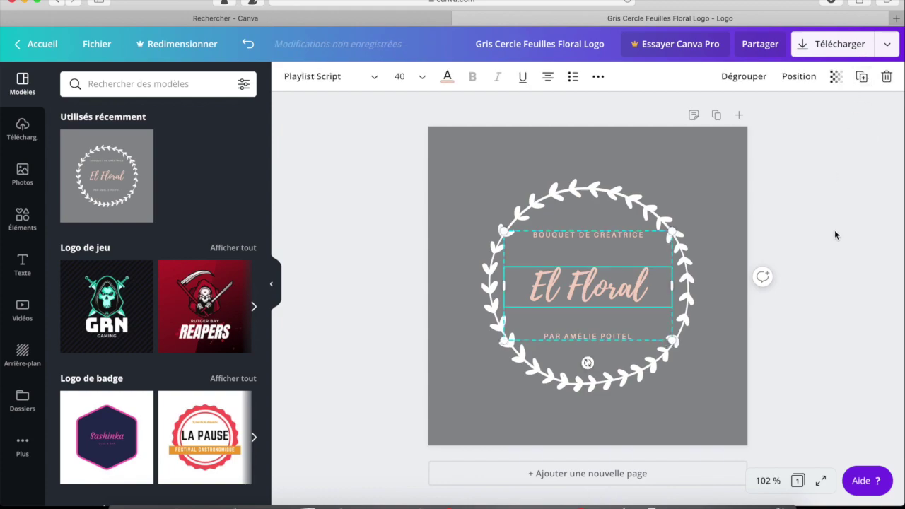
- Shift the text group over the wreath's right edge, and send it backward and forward again in the layer order
{"action": "left_click", "coordinate": [799, 78]}
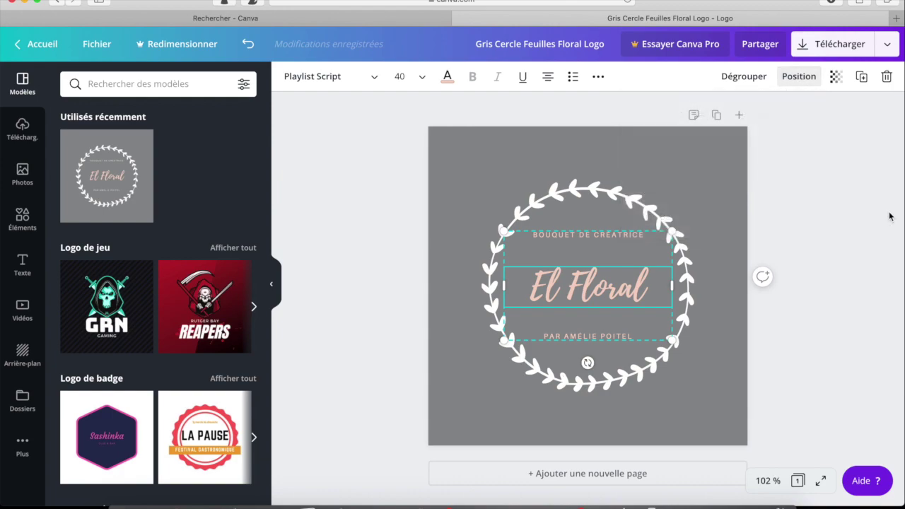
{"action": "left_click", "coordinate": [573, 249]}
{"action": "left_click_drag", "start_coordinate": [573, 248], "coordinate": [633, 245]}
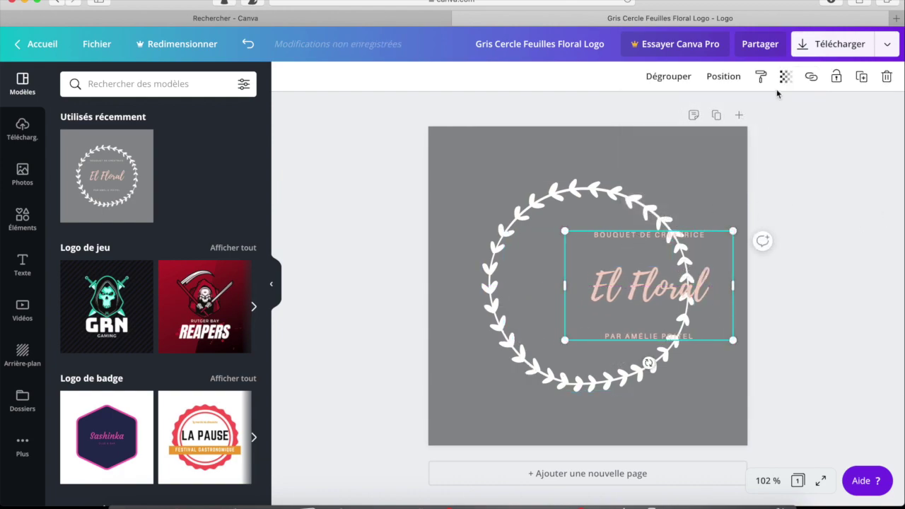
{"action": "left_click", "coordinate": [740, 78]}
{"action": "left_click", "coordinate": [690, 112]}
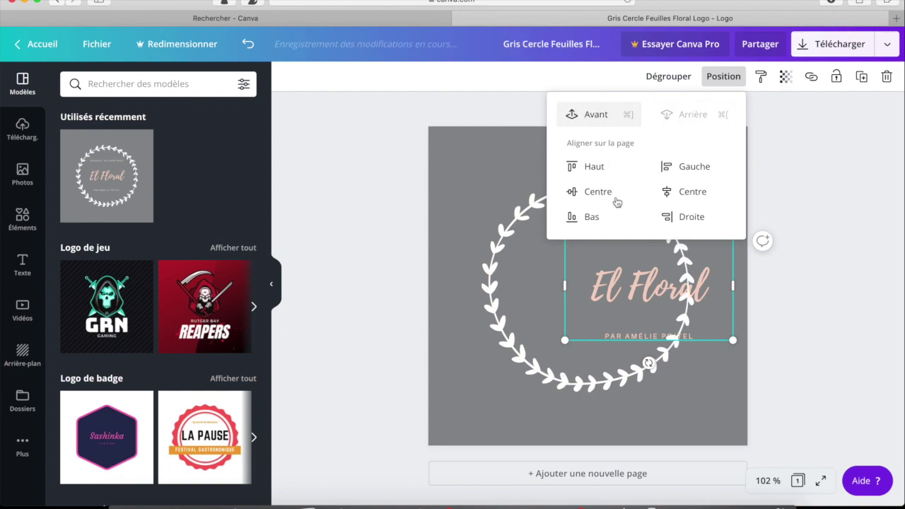
{"action": "left_click", "coordinate": [593, 115]}
- Move the text group back to the centre of the wreath
{"action": "left_click", "coordinate": [882, 312]}
{"action": "left_click_drag", "start_coordinate": [640, 306], "coordinate": [579, 306]}
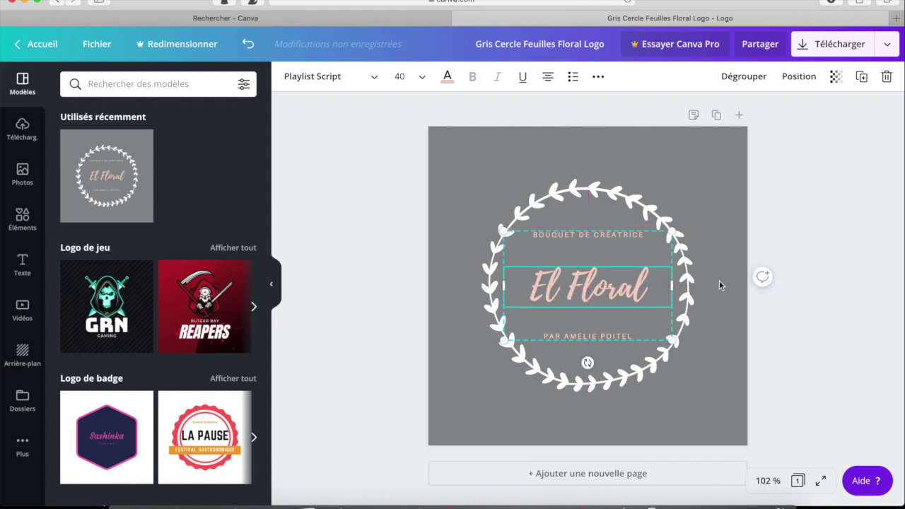
{"action": "left_click", "coordinate": [847, 171]}
- Try out the text group's transparency setting and return it to 100
{"action": "left_click", "coordinate": [609, 244]}
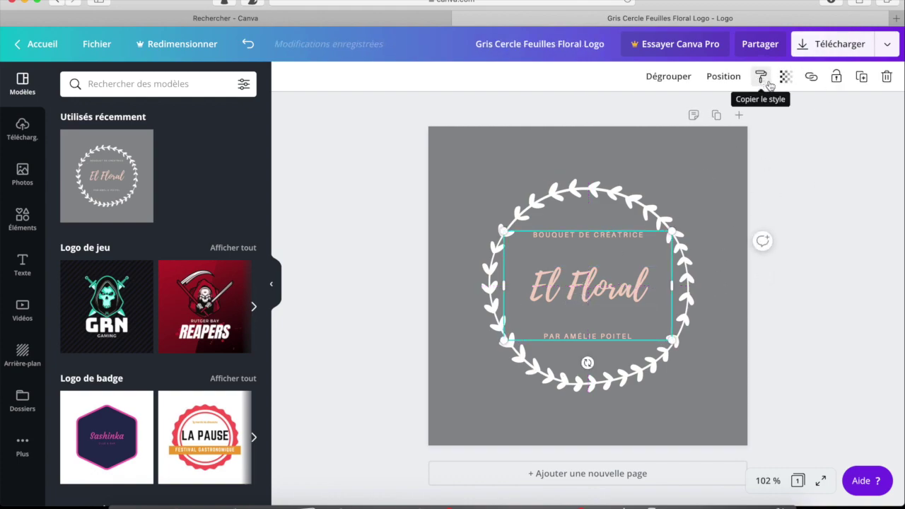
{"action": "left_click", "coordinate": [784, 79]}
{"action": "left_click_drag", "start_coordinate": [725, 115], "coordinate": [753, 115]}
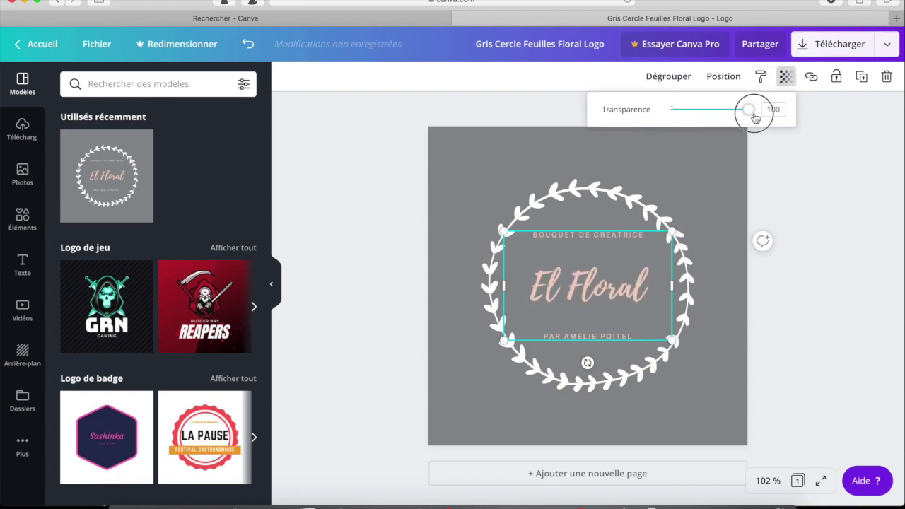
{"action": "left_click", "coordinate": [783, 167]}
{"action": "left_click", "coordinate": [784, 167]}
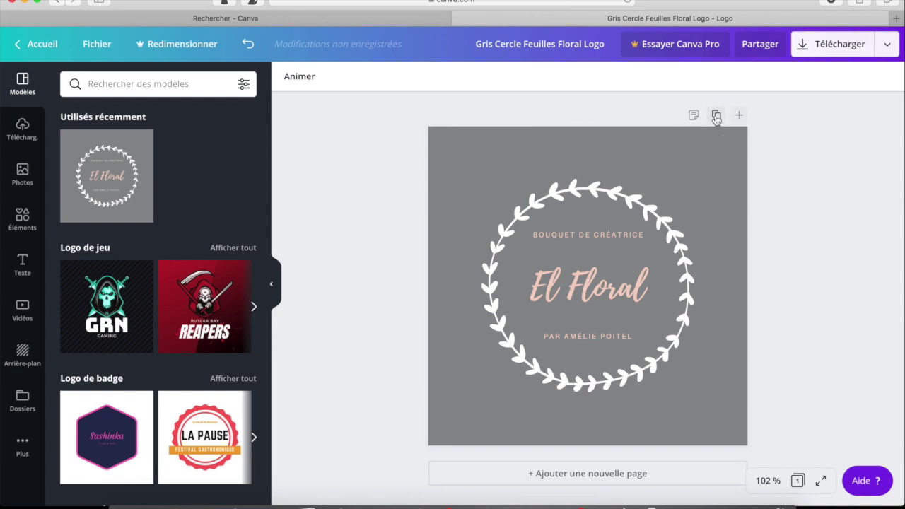
- Duplicate the logo page and delete the text group and wreath from the copy
{"action": "left_click", "coordinate": [716, 114]}
{"action": "left_click", "coordinate": [581, 237]}
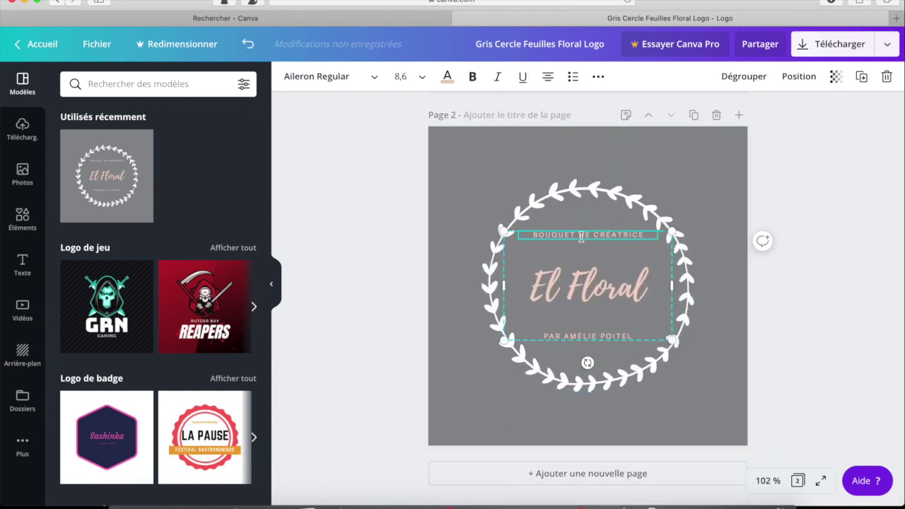
{"action": "left_click", "coordinate": [618, 208], "text": "shift"}
{"action": "key", "text": "Delete"}
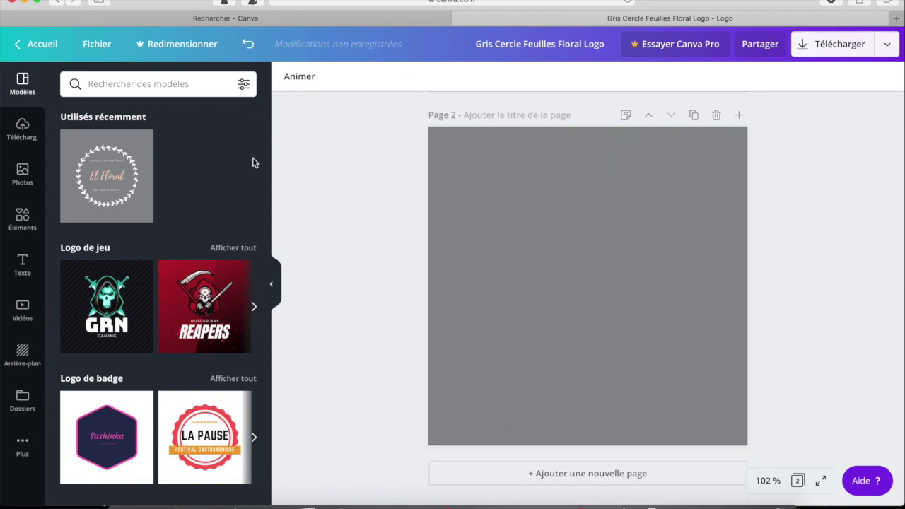
- Browse to the design elements and add a single-cell photo grid filling page 2
{"action": "left_click", "coordinate": [22, 173]}
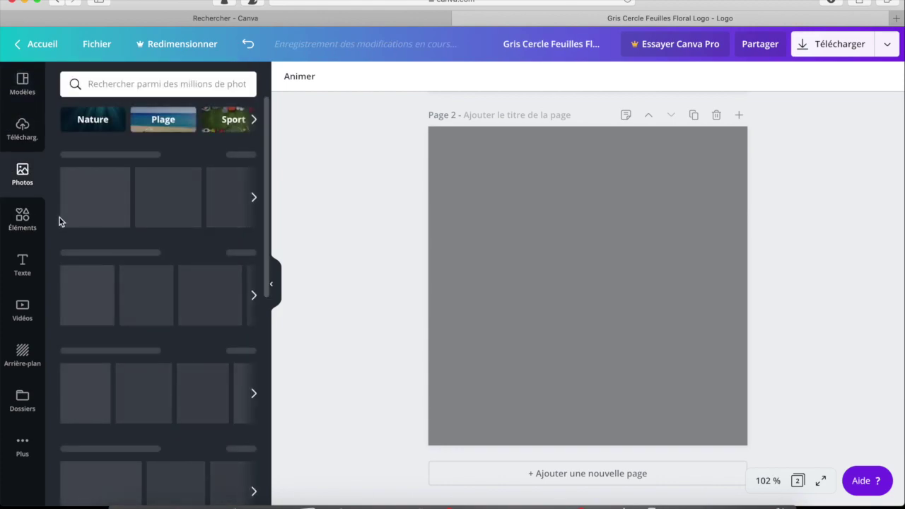
{"action": "left_click", "coordinate": [30, 219]}
{"action": "left_click", "coordinate": [495, 354]}
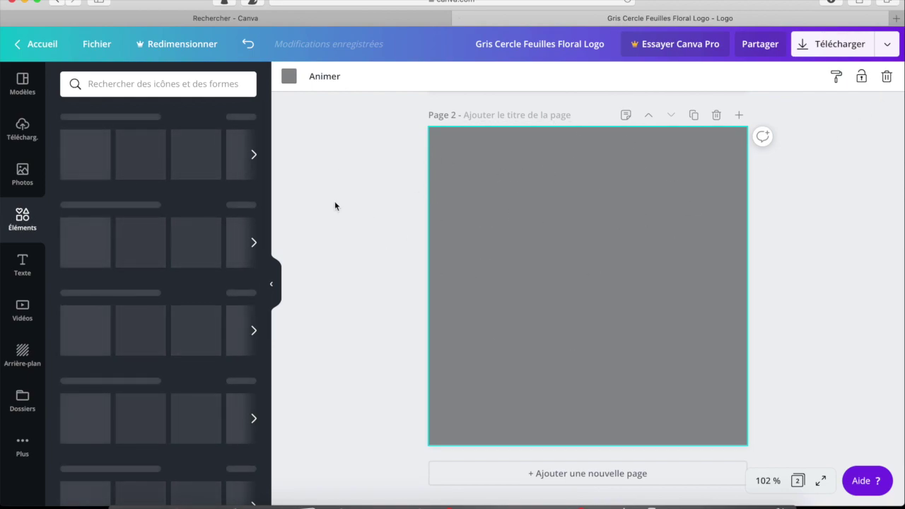
{"action": "left_click", "coordinate": [8, 19]}
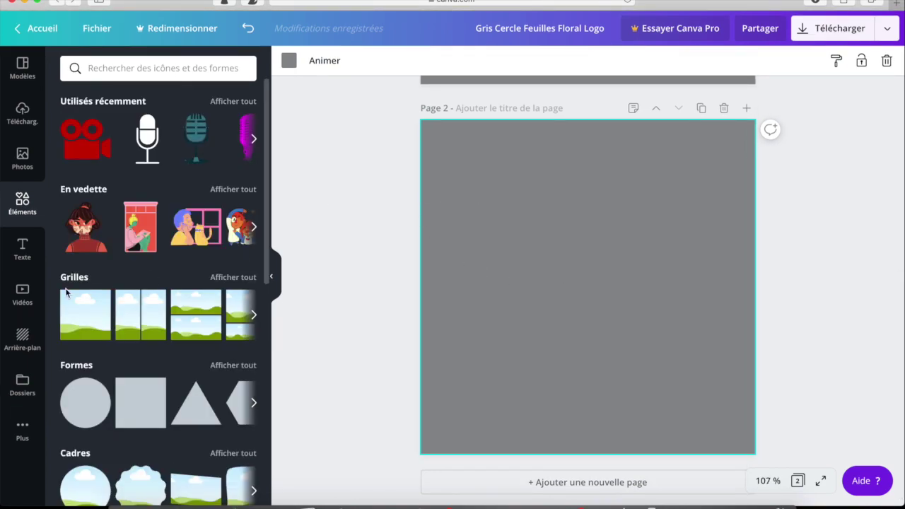
{"action": "left_click", "coordinate": [98, 318]}
- Place the uploaded sunset photo of the person with a raised arm into page 2's grid
{"action": "left_click", "coordinate": [21, 115]}
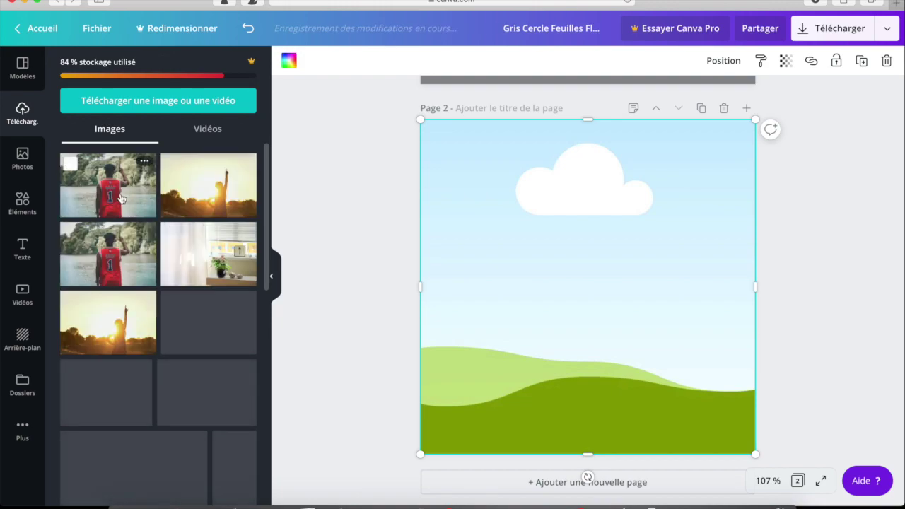
{"action": "left_click_drag", "start_coordinate": [191, 192], "coordinate": [495, 218]}
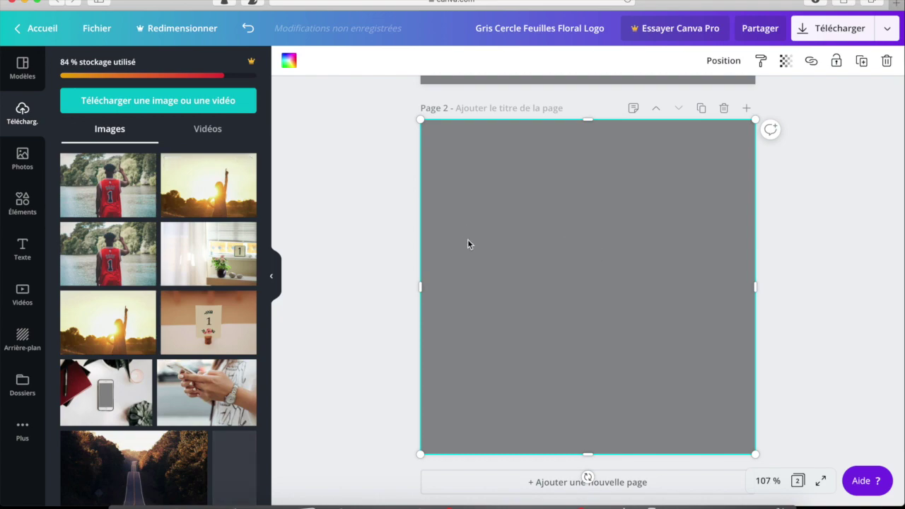
{"action": "left_click", "coordinate": [366, 189]}
- Undo the recent changes back to the single-page design and redo them
{"action": "left_click", "coordinate": [248, 28]}
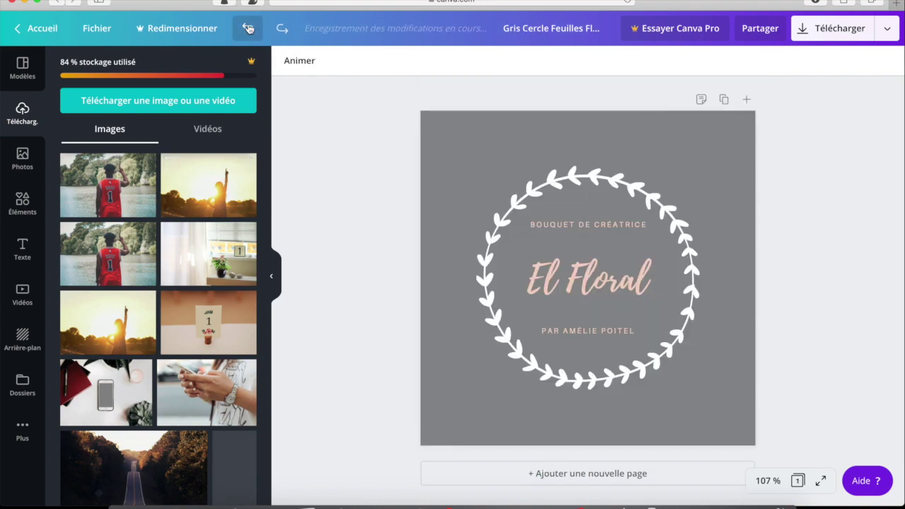
{"action": "left_click", "coordinate": [282, 28]}
{"action": "scroll", "coordinate": [443, 375], "scroll_direction": "down", "scroll_amount": 5}
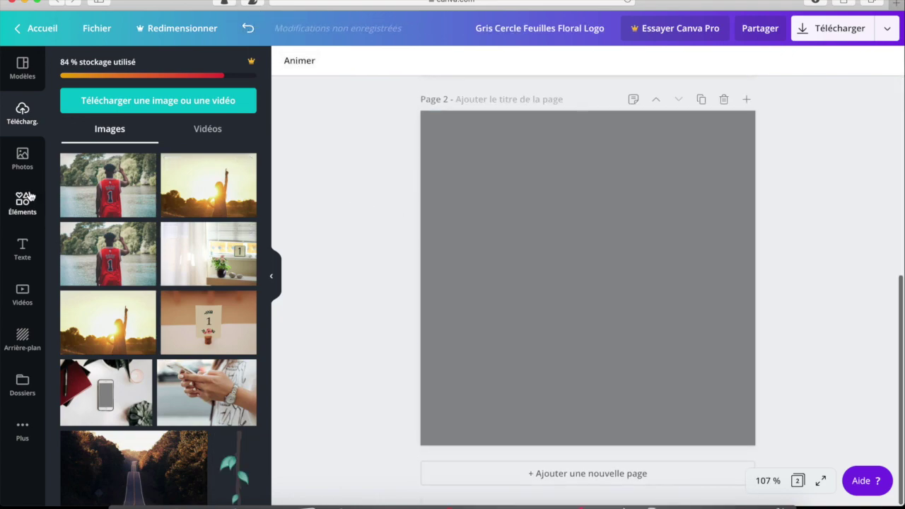
- Add the uploaded sunset photo to page 2 and send it backward, adjusting its placement
{"action": "left_click", "coordinate": [220, 183]}
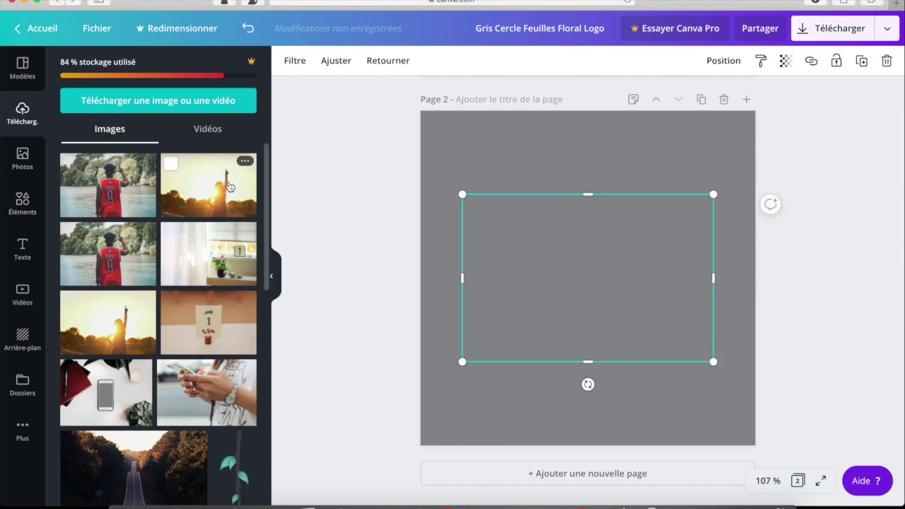
{"action": "left_click", "coordinate": [724, 61]}
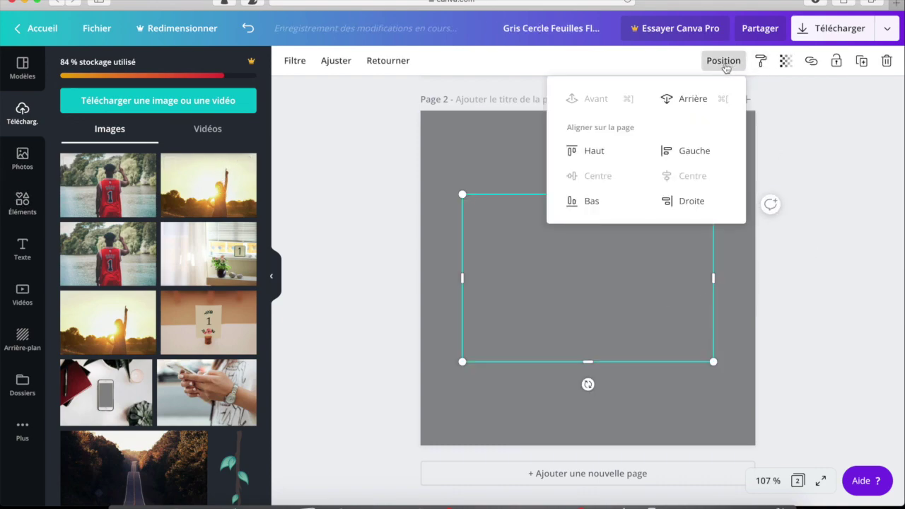
{"action": "left_click", "coordinate": [704, 95]}
{"action": "left_click_drag", "start_coordinate": [596, 265], "coordinate": [599, 297]}
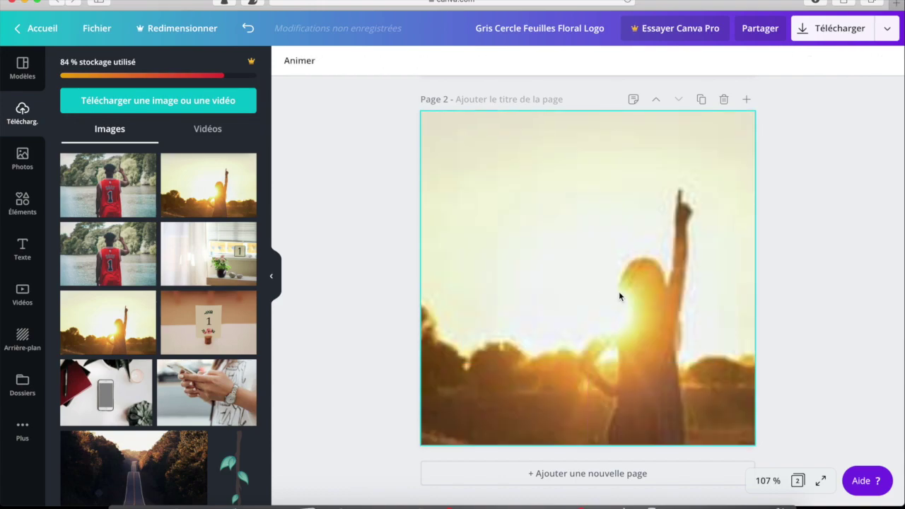
- Select the sunset photo filling page 2 and lower its transparency value so it looks faded
{"action": "left_click", "coordinate": [600, 305]}
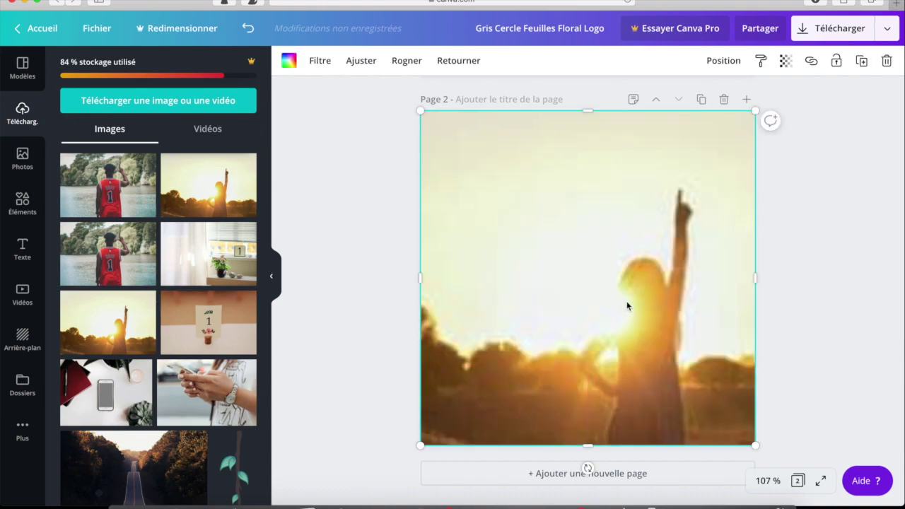
{"action": "left_click", "coordinate": [817, 268]}
{"action": "left_click", "coordinate": [624, 205]}
{"action": "left_click", "coordinate": [785, 61]}
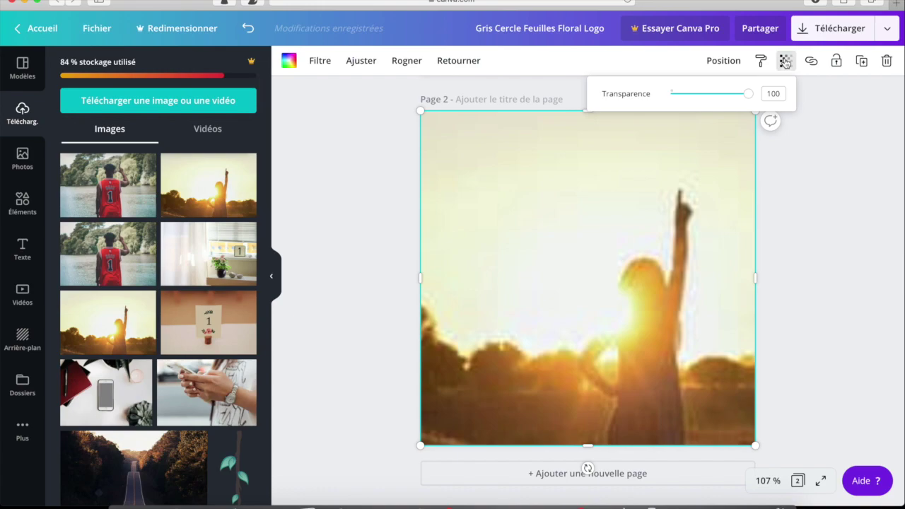
{"action": "left_click", "coordinate": [701, 96]}
{"action": "mouse_move", "coordinate": [700, 95]}
{"action": "left_mouse_down"}
{"action": "mouse_move", "coordinate": [725, 101]}
{"action": "mouse_move", "coordinate": [711, 95]}
{"action": "left_mouse_up"}
{"action": "left_click", "coordinate": [804, 238]}
- Replace page 2's grid photo with the basketball player image, and that one with the number 1 table card image
{"action": "left_click_drag", "start_coordinate": [109, 193], "coordinate": [521, 222]}
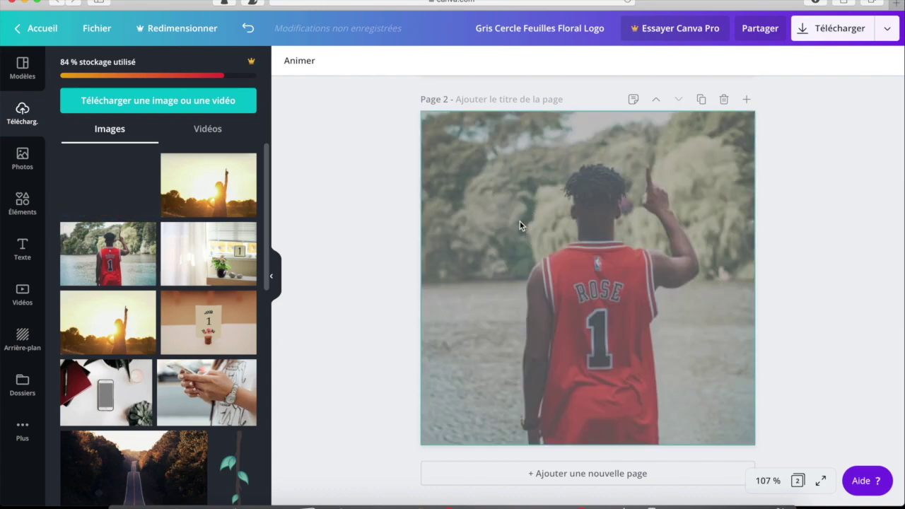
{"action": "left_click", "coordinate": [313, 246]}
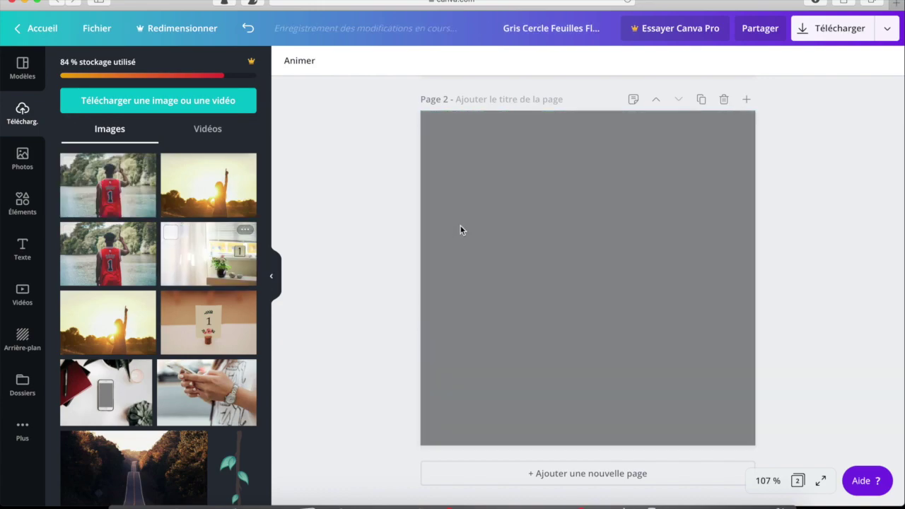
{"action": "left_click_drag", "start_coordinate": [208, 320], "coordinate": [434, 285]}
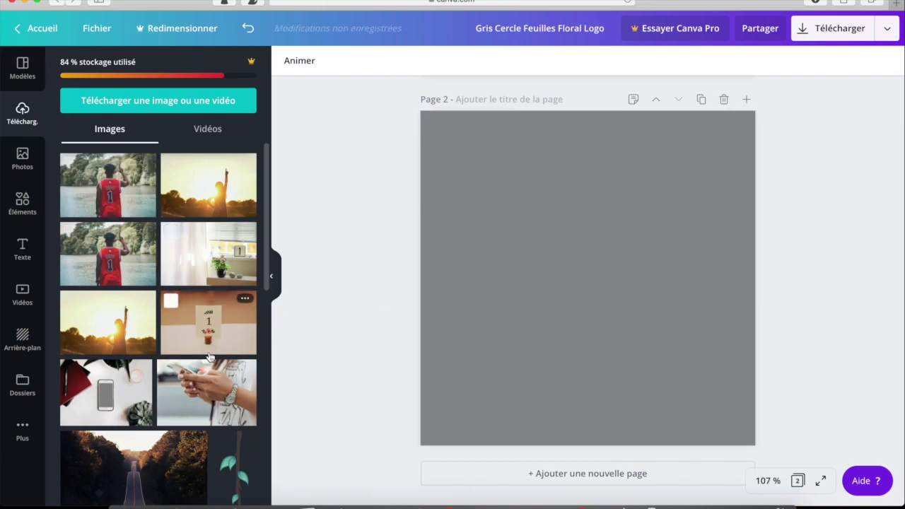
{"action": "scroll", "coordinate": [584, 171], "scroll_direction": "up", "scroll_amount": 1}
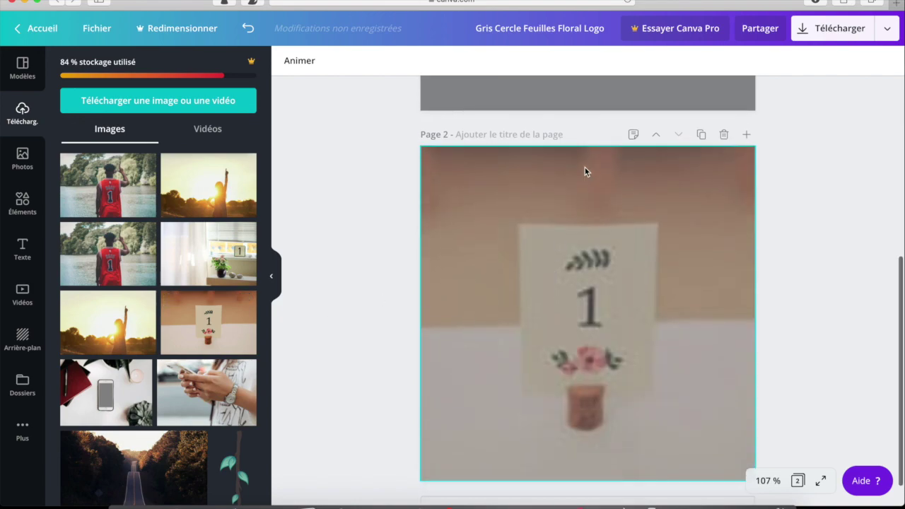
- Delete page 2 from the design and show the available logo templates
{"action": "left_click", "coordinate": [723, 135]}
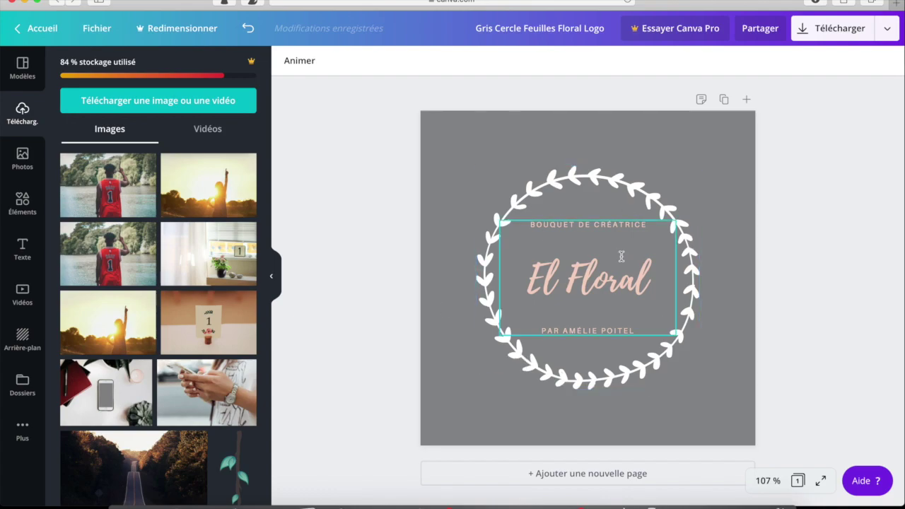
{"action": "left_click", "coordinate": [22, 67]}
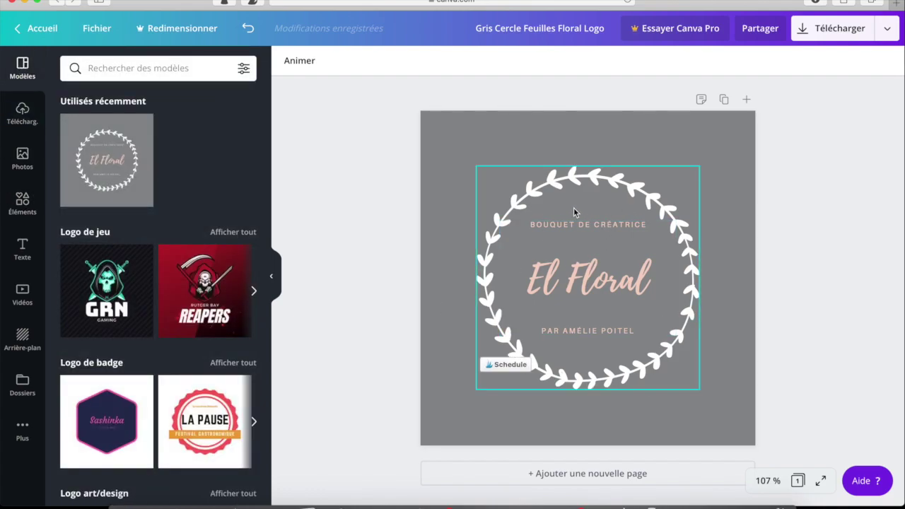
- Duplicate the "El Floral" text group, move the copy lower within the wreath, and delete the copy
{"action": "left_click", "coordinate": [574, 208]}
{"action": "left_click", "coordinate": [606, 226]}
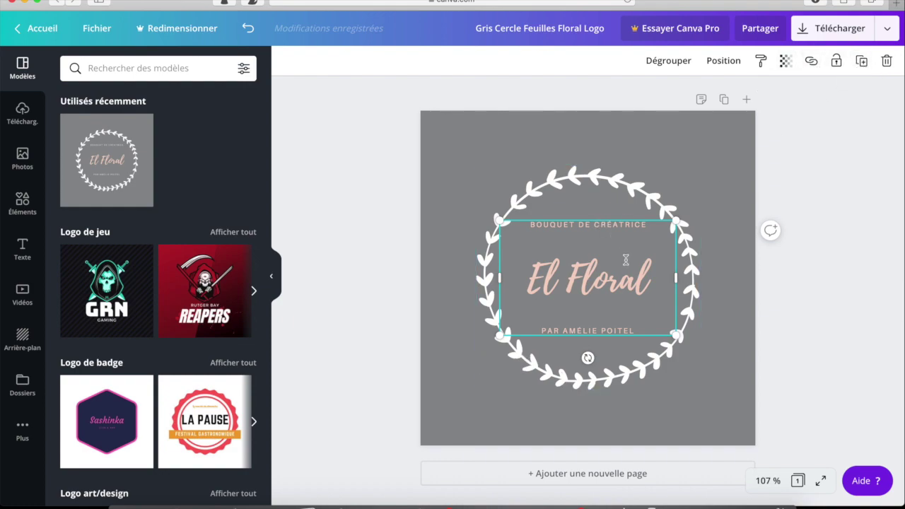
{"action": "left_click", "coordinate": [861, 61]}
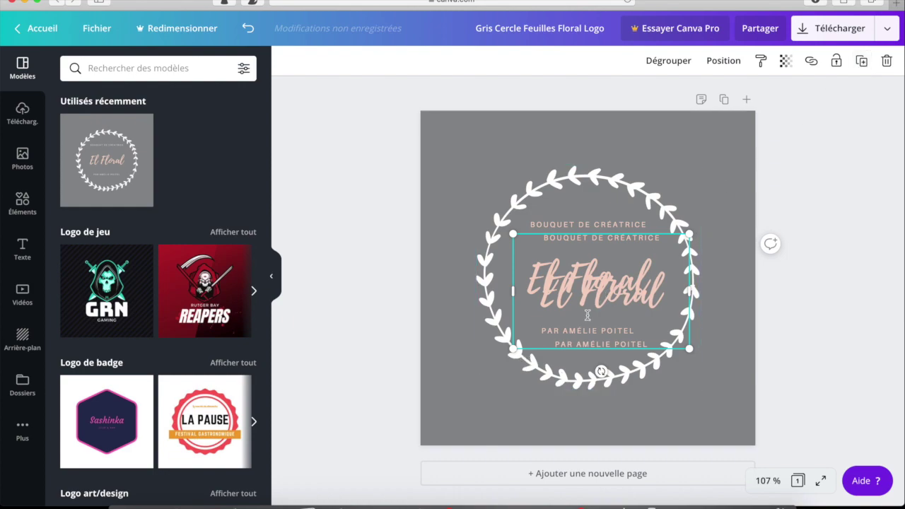
{"action": "left_click_drag", "start_coordinate": [587, 314], "coordinate": [596, 340]}
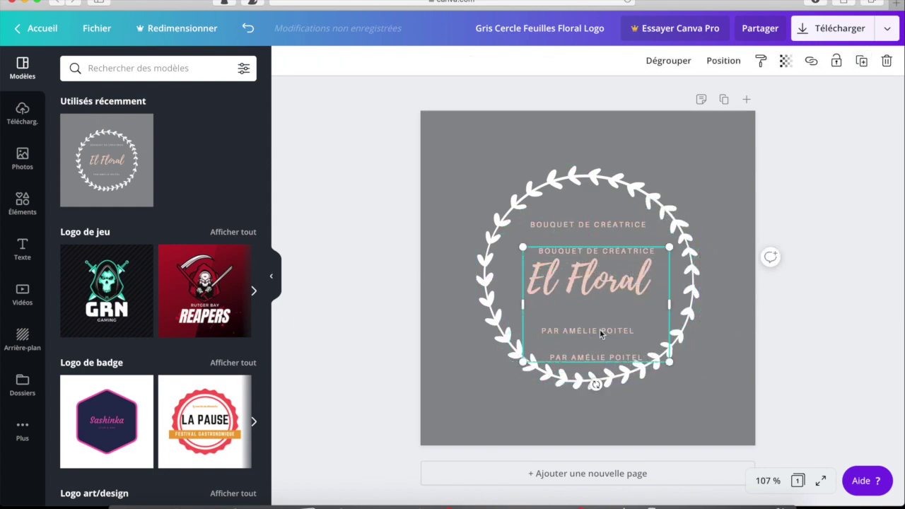
{"action": "key", "text": "Delete"}
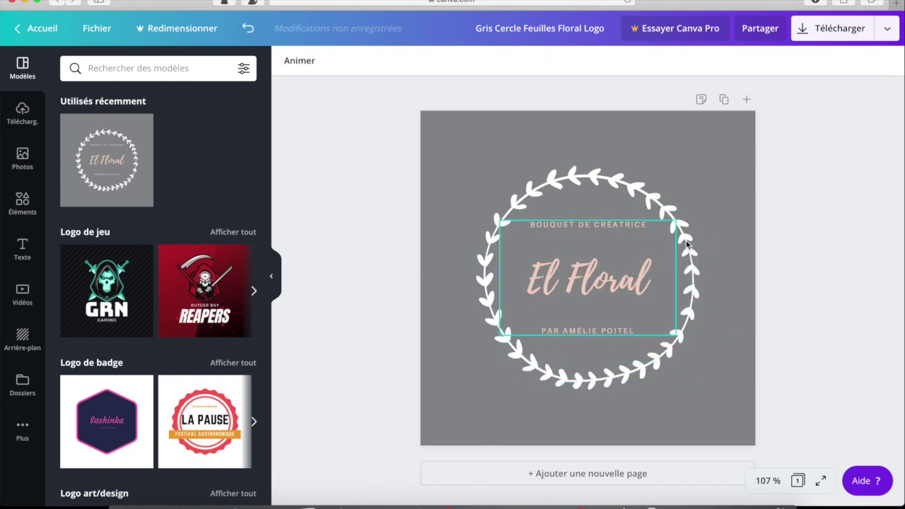
- Duplicate the page and remove the leaf wreath from page 2
{"action": "left_click", "coordinate": [723, 99]}
{"action": "left_click", "coordinate": [597, 313]}
{"action": "key", "text": "Delete"}
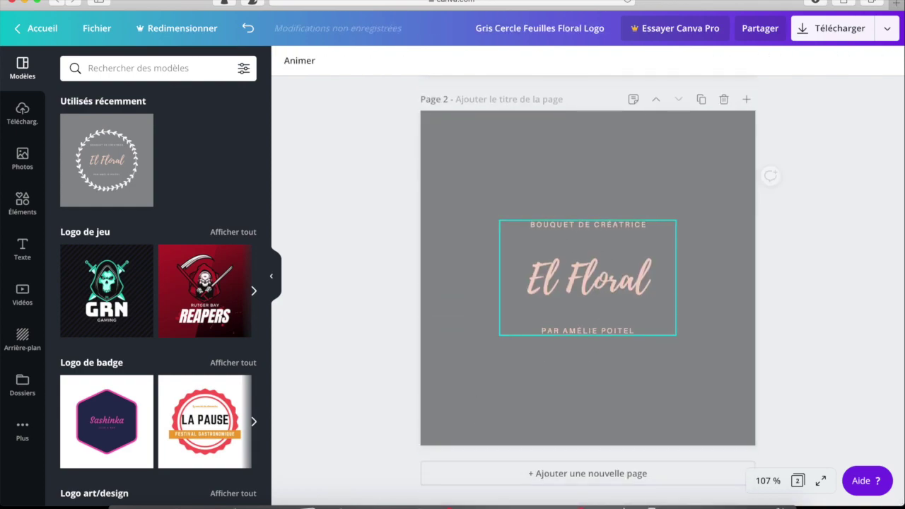
- Duplicate page 1's leaf wreath, place the copy around the text on page 2, and delete page 2
{"action": "scroll", "coordinate": [613, 295], "scroll_direction": "up", "scroll_amount": 1}
{"action": "scroll", "coordinate": [613, 295], "scroll_direction": "up", "scroll_amount": 3}
{"action": "left_click", "coordinate": [684, 217]}
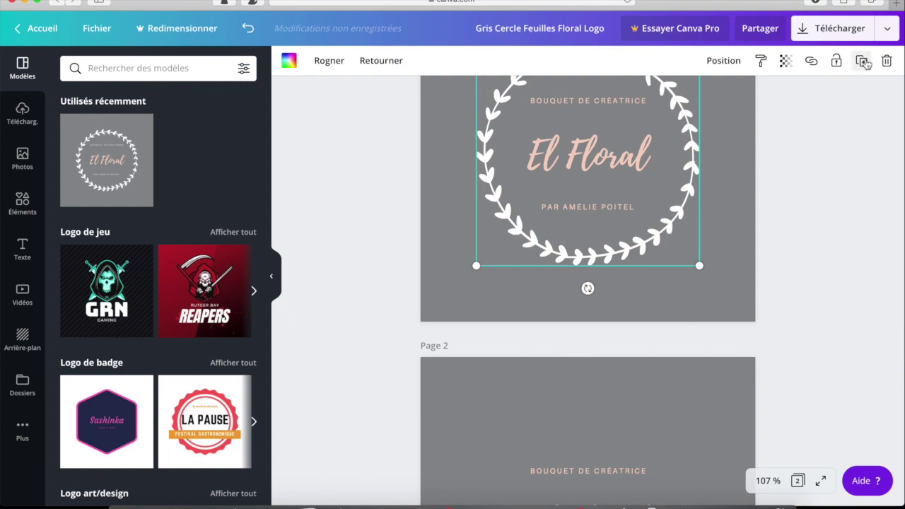
{"action": "left_click_drag", "start_coordinate": [710, 144], "coordinate": [697, 457]}
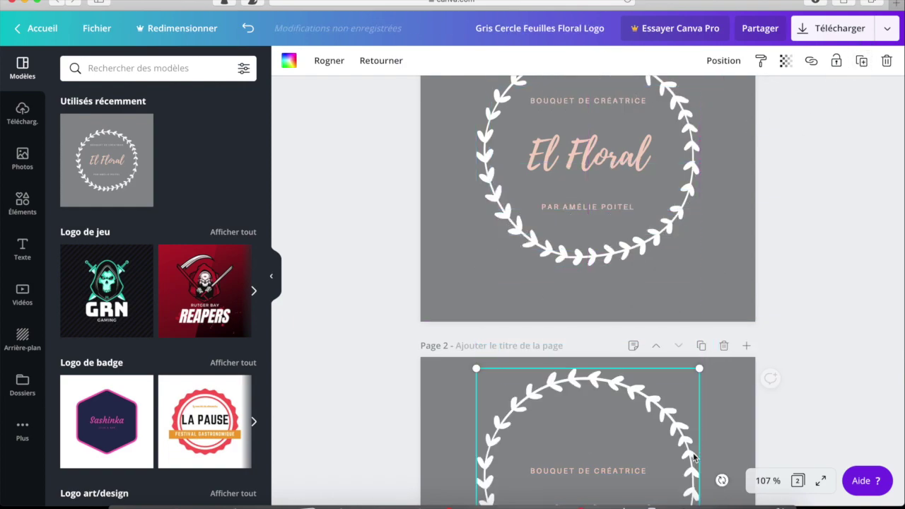
{"action": "scroll", "coordinate": [685, 354], "scroll_direction": "down", "scroll_amount": 3}
{"action": "left_click_drag", "start_coordinate": [683, 245], "coordinate": [686, 294]}
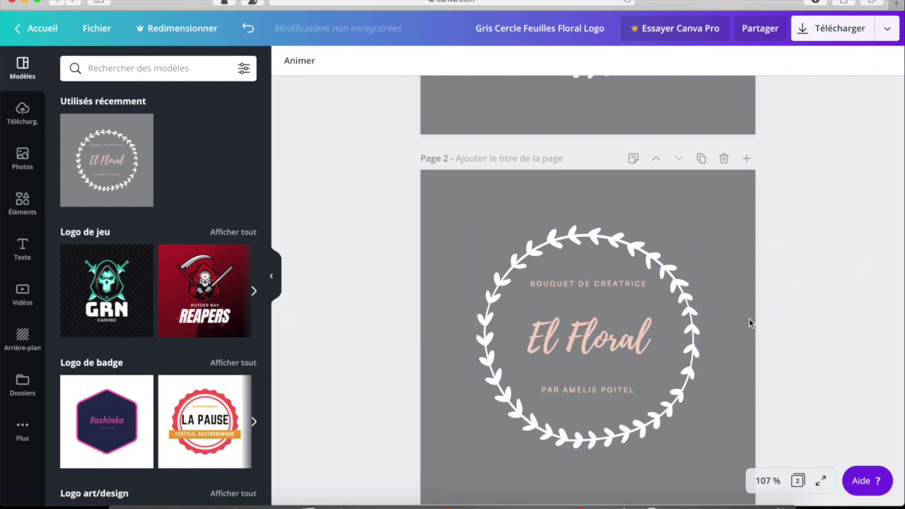
{"action": "left_click", "coordinate": [723, 158]}
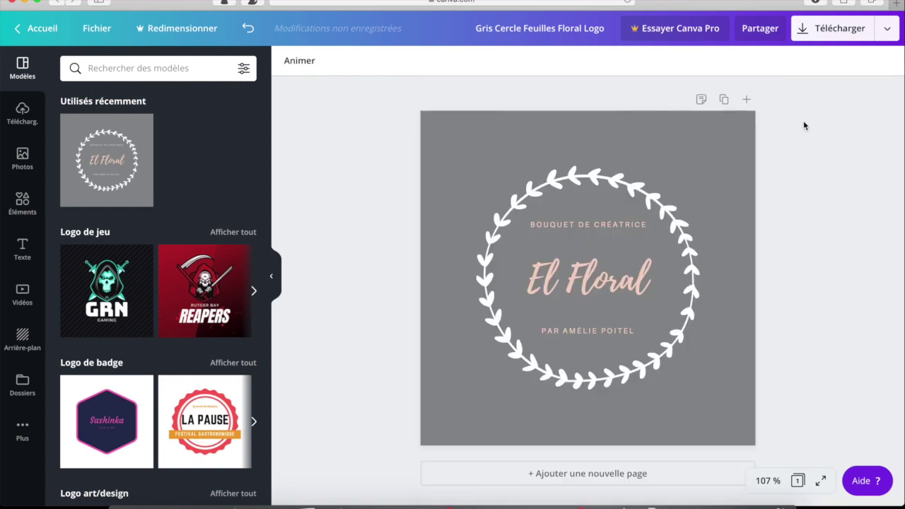
- Delete the leaf wreath and undo the deletion
{"action": "left_click", "coordinate": [667, 181]}
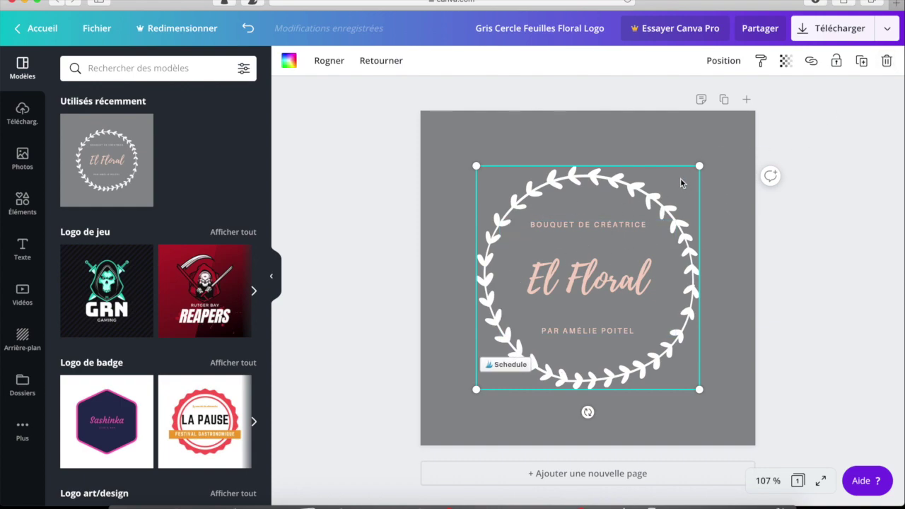
{"action": "left_click", "coordinate": [886, 61]}
{"action": "left_click", "coordinate": [247, 27]}
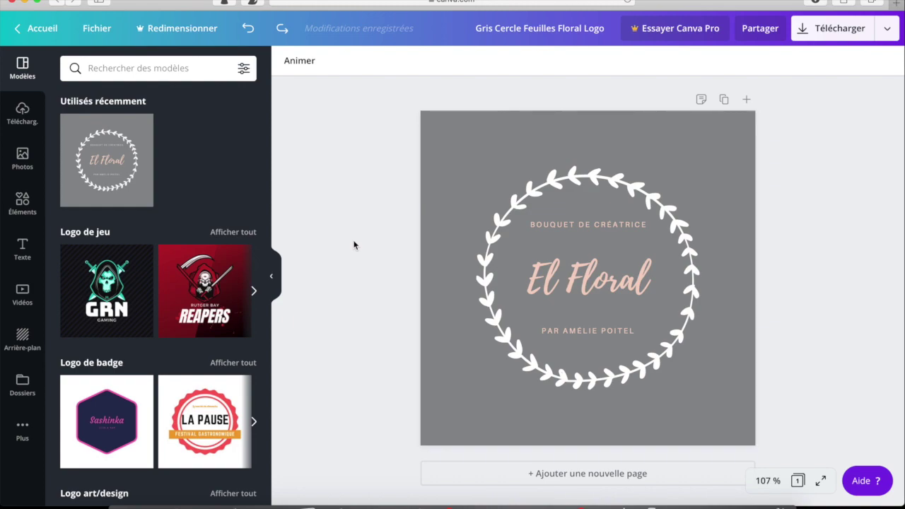
- Delete the wreath again, view the text group's context options, and undo to restore the wreath
{"action": "left_click", "coordinate": [564, 221]}
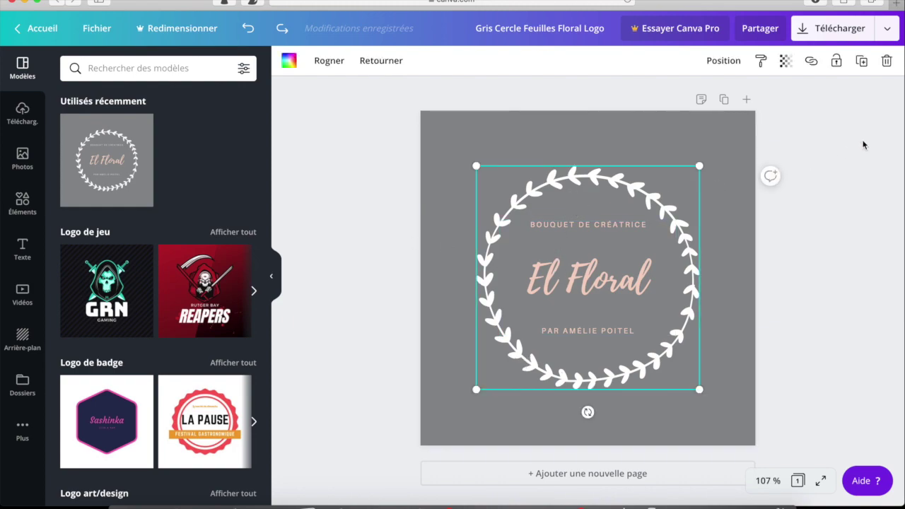
{"action": "left_click", "coordinate": [887, 61]}
{"action": "left_click", "coordinate": [566, 238]}
{"action": "right_click", "coordinate": [566, 238]}
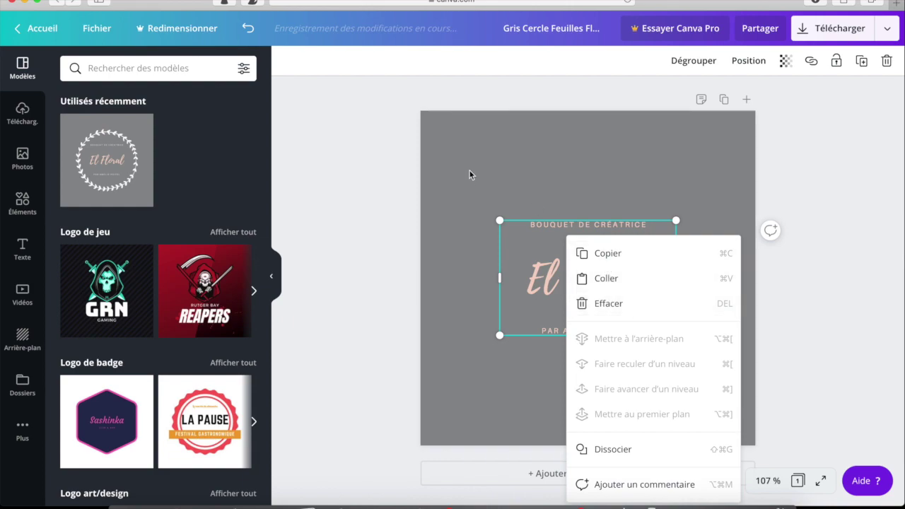
{"action": "left_click", "coordinate": [506, 185]}
{"action": "left_click", "coordinate": [248, 28]}
{"action": "left_click", "coordinate": [838, 204]}
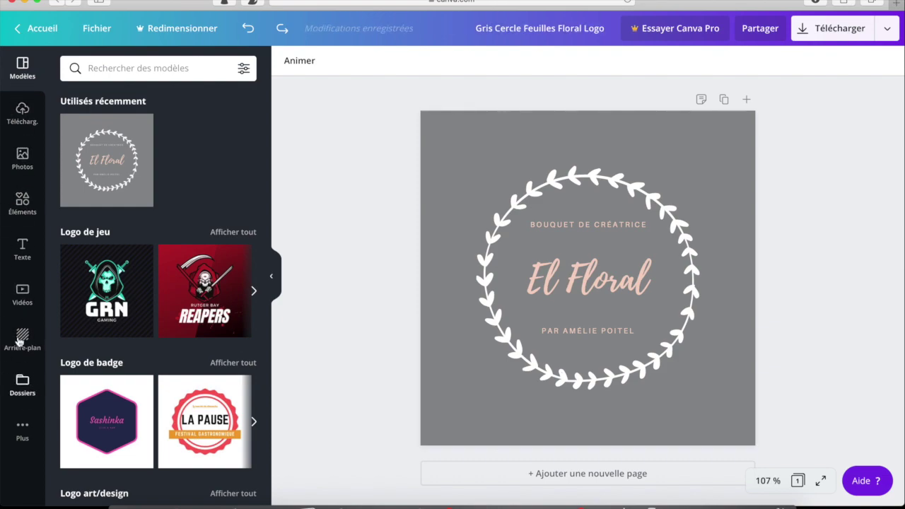
- Browse the logo template categories and the uploaded images
{"action": "scroll", "coordinate": [145, 278], "scroll_direction": "down", "scroll_amount": 8}
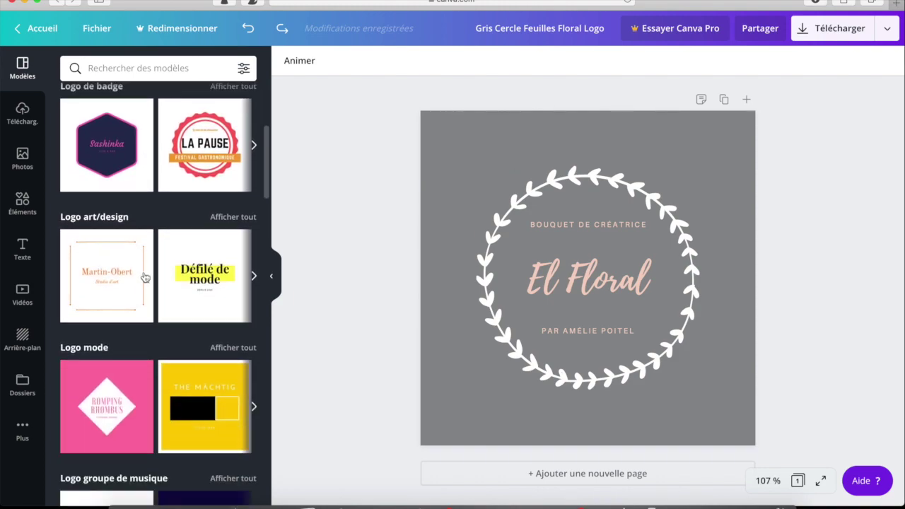
{"action": "scroll", "coordinate": [145, 278], "scroll_direction": "down", "scroll_amount": 7}
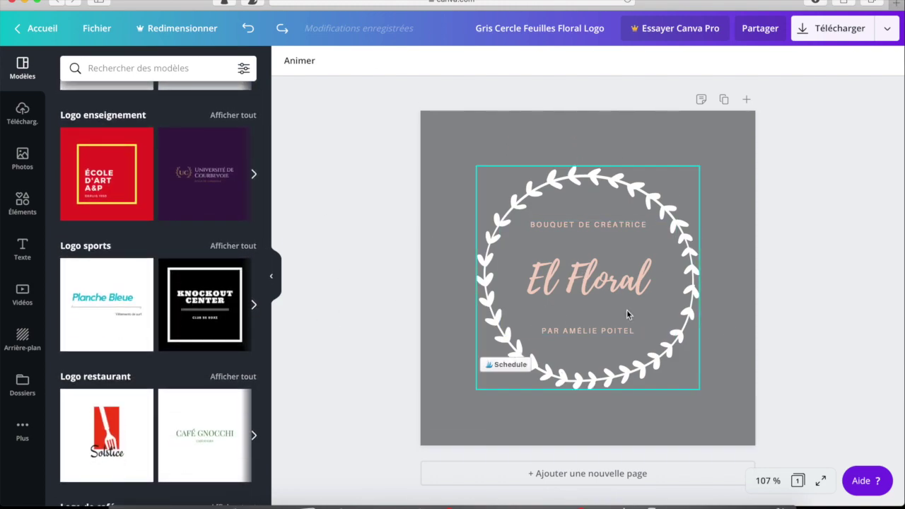
{"action": "left_click", "coordinate": [31, 122]}
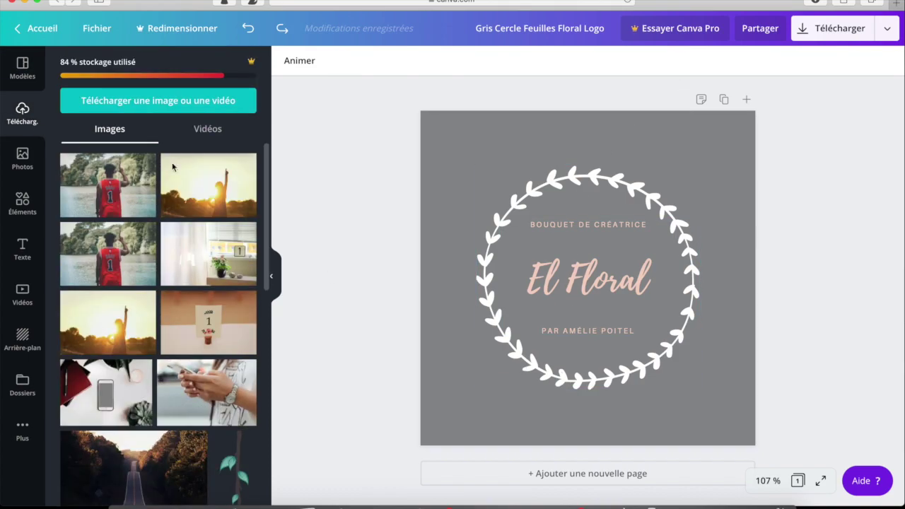
{"action": "scroll", "coordinate": [185, 288], "scroll_direction": "down", "scroll_amount": 4}
{"action": "scroll", "coordinate": [185, 288], "scroll_direction": "down", "scroll_amount": 10}
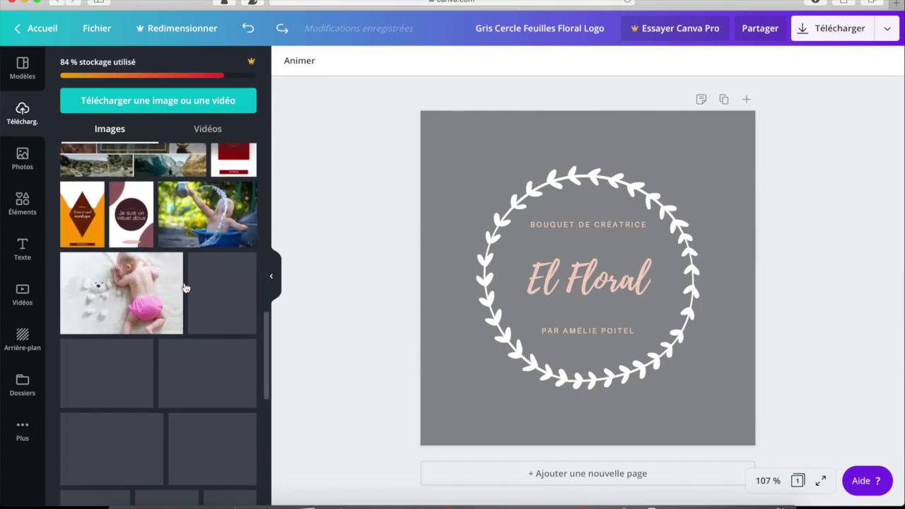
{"action": "scroll", "coordinate": [185, 288], "scroll_direction": "up", "scroll_amount": 15}
{"action": "scroll", "coordinate": [185, 288], "scroll_direction": "up", "scroll_amount": 1}
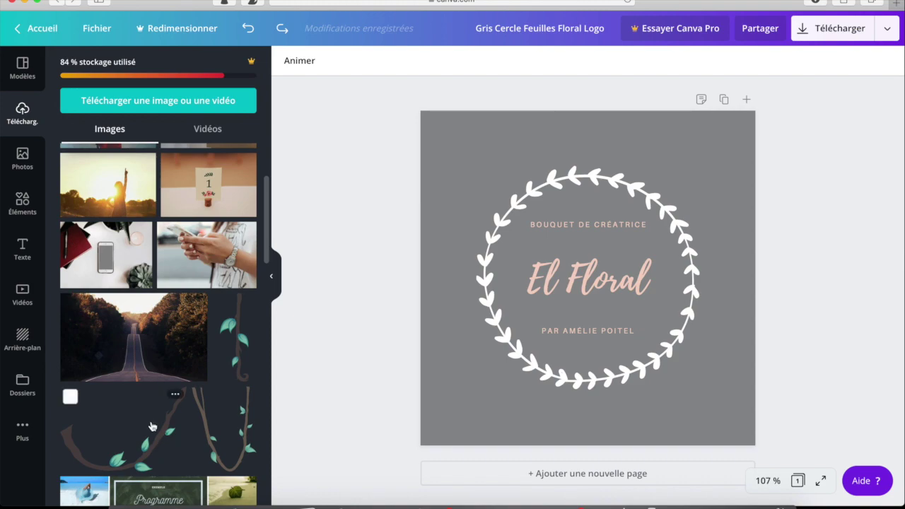
- Add the uploaded wide curved leafy branch image to the logo, try adjusting it, and delete it
{"action": "left_click", "coordinate": [158, 422]}
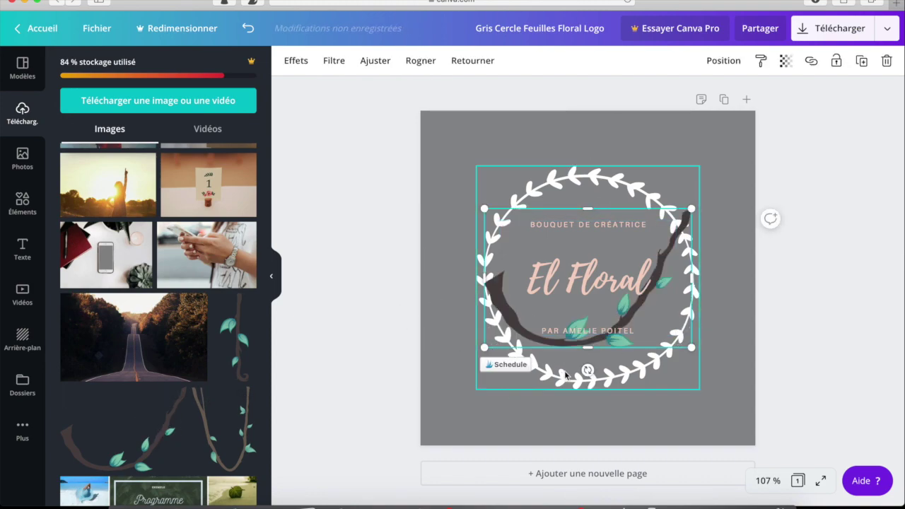
{"action": "left_click_drag", "start_coordinate": [517, 346], "coordinate": [456, 388]}
{"action": "left_click_drag", "start_coordinate": [592, 389], "coordinate": [590, 360]}
{"action": "key", "text": "Delete"}
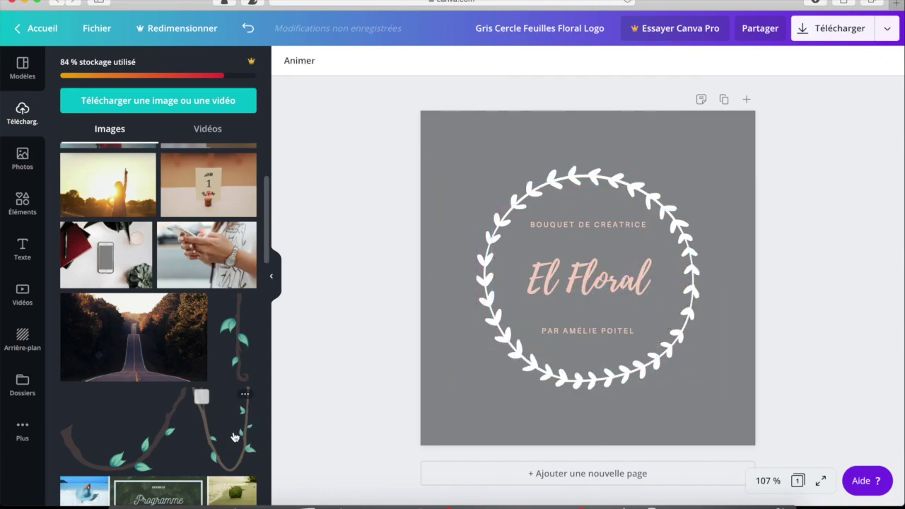
- Add the curved leafy branch again, trim its lower edge, shrink it from the upper-left corner, and delete it
{"action": "left_click", "coordinate": [152, 442]}
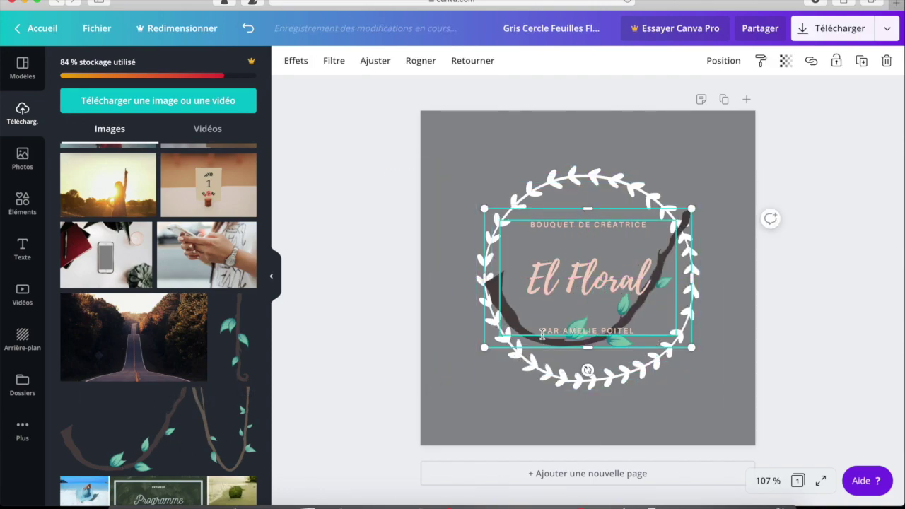
{"action": "left_click_drag", "start_coordinate": [549, 347], "coordinate": [478, 342]}
{"action": "mouse_move", "coordinate": [587, 349]}
{"action": "left_mouse_down"}
{"action": "mouse_move", "coordinate": [592, 380]}
{"action": "mouse_move", "coordinate": [592, 308]}
{"action": "mouse_move", "coordinate": [595, 344]}
{"action": "left_mouse_up"}
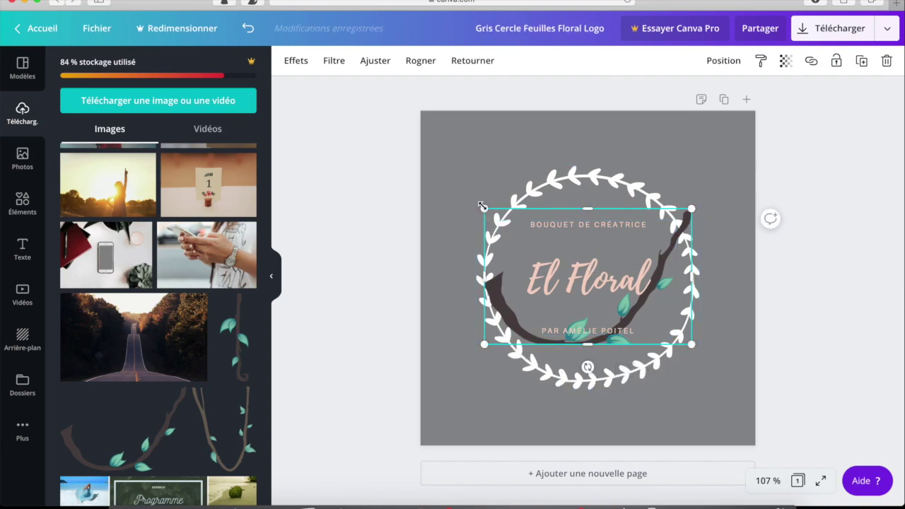
{"action": "left_click_drag", "start_coordinate": [479, 204], "coordinate": [565, 203]}
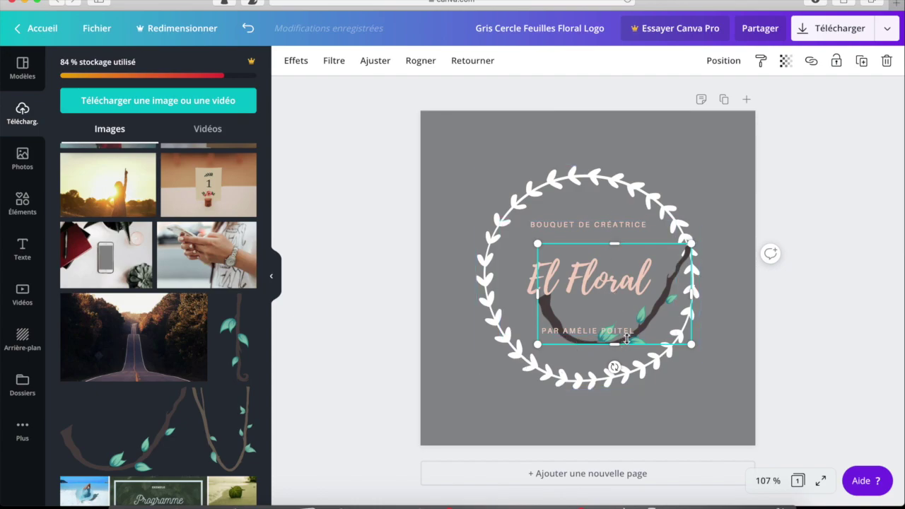
{"action": "left_click", "coordinate": [786, 319]}
{"action": "left_click_drag", "start_coordinate": [669, 340], "coordinate": [639, 381]}
{"action": "key", "text": "Delete"}
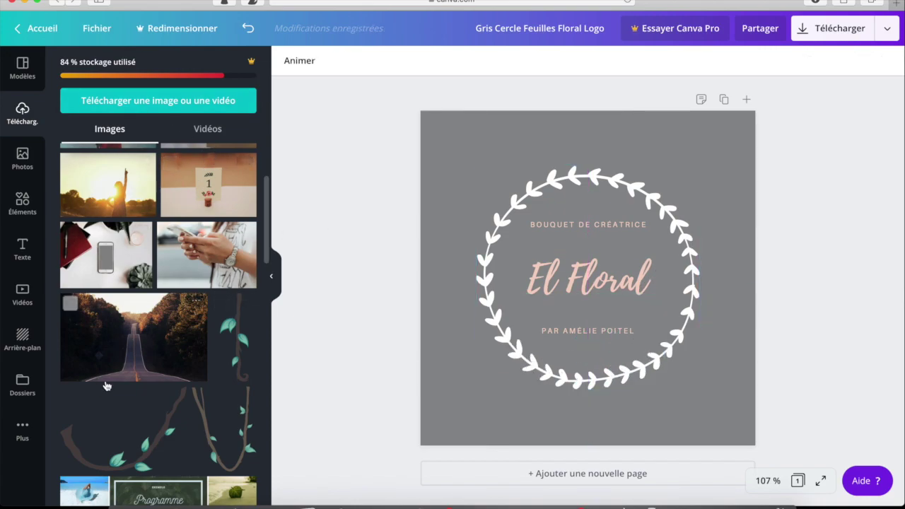
- Look through the uploaded images and show the uploaded videos
{"action": "scroll", "coordinate": [108, 389], "scroll_direction": "down", "scroll_amount": 15}
{"action": "scroll", "coordinate": [111, 392], "scroll_direction": "down", "scroll_amount": 10}
{"action": "scroll", "coordinate": [111, 393], "scroll_direction": "up", "scroll_amount": 20}
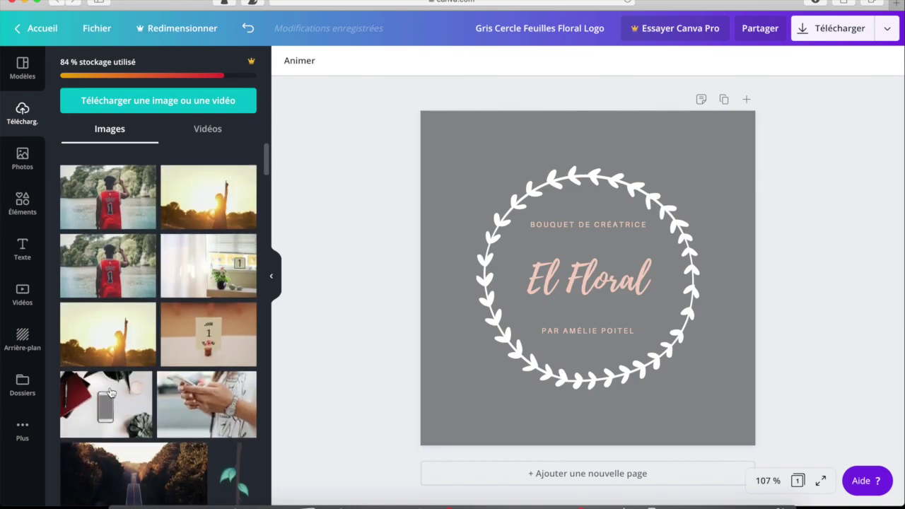
{"action": "left_click", "coordinate": [215, 136]}
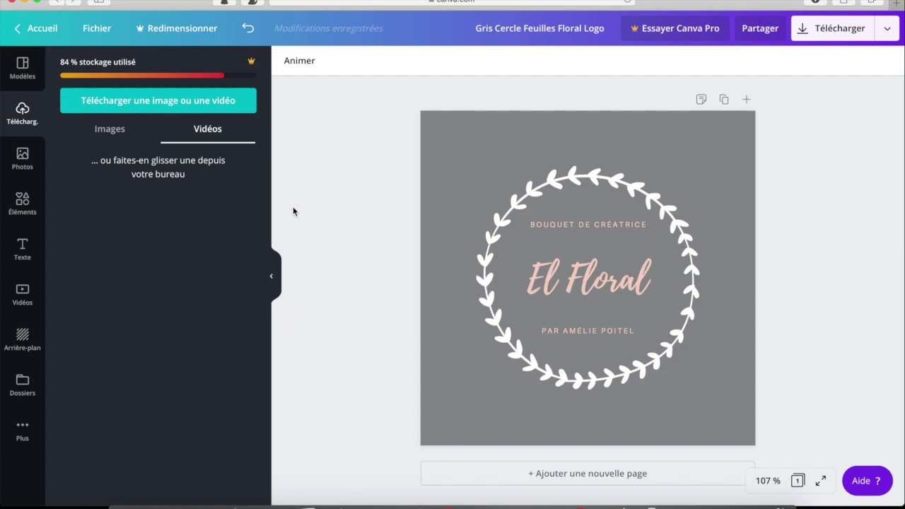
- Search the stock photos for "ordinateur" and look through the related search categories
{"action": "left_click", "coordinate": [134, 132]}
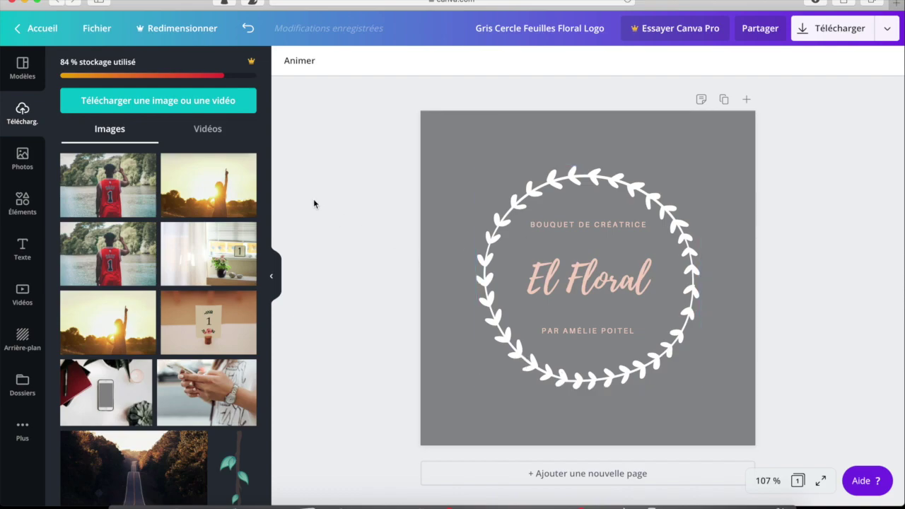
{"action": "left_click", "coordinate": [21, 158]}
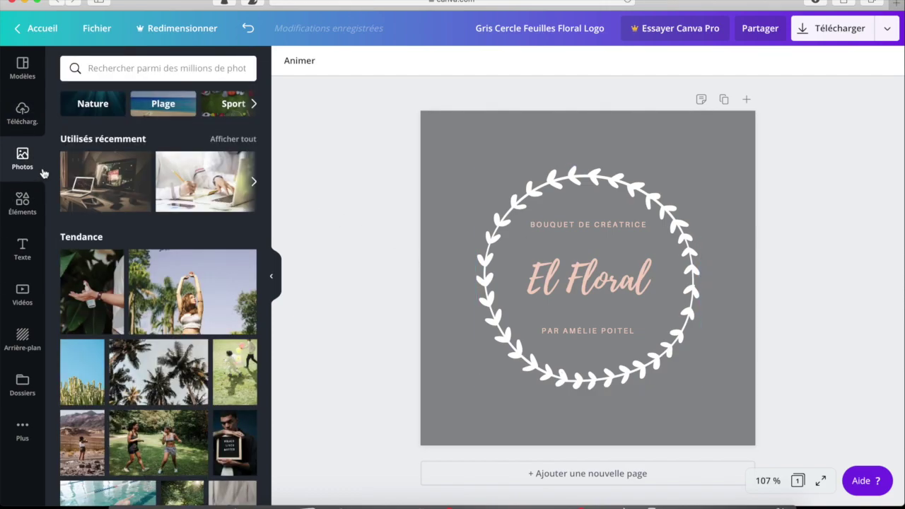
{"action": "left_click", "coordinate": [130, 68]}
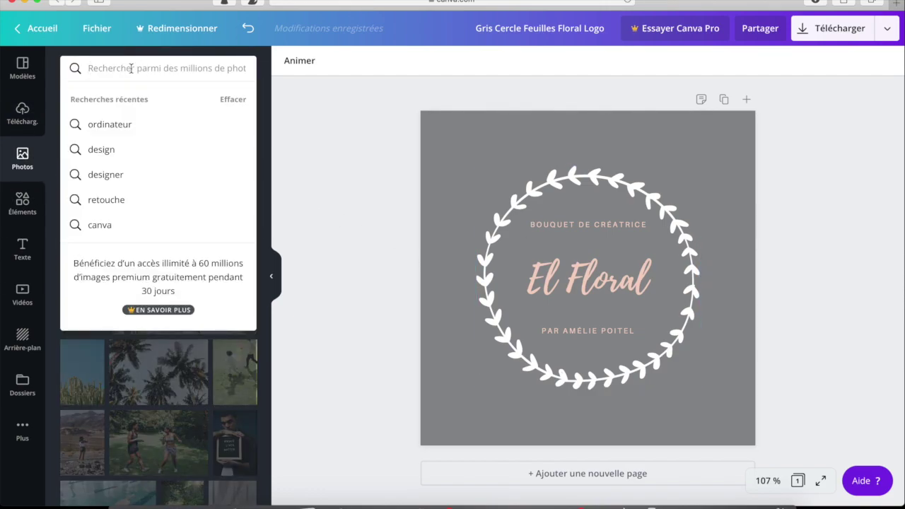
{"action": "left_click", "coordinate": [131, 123]}
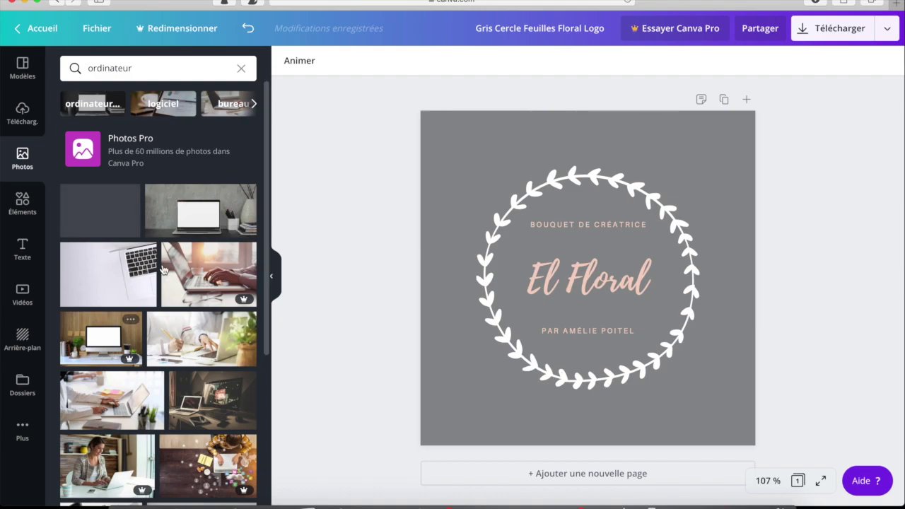
{"action": "left_click", "coordinate": [254, 104]}
{"action": "left_click", "coordinate": [164, 62]}
{"action": "left_click", "coordinate": [293, 133]}
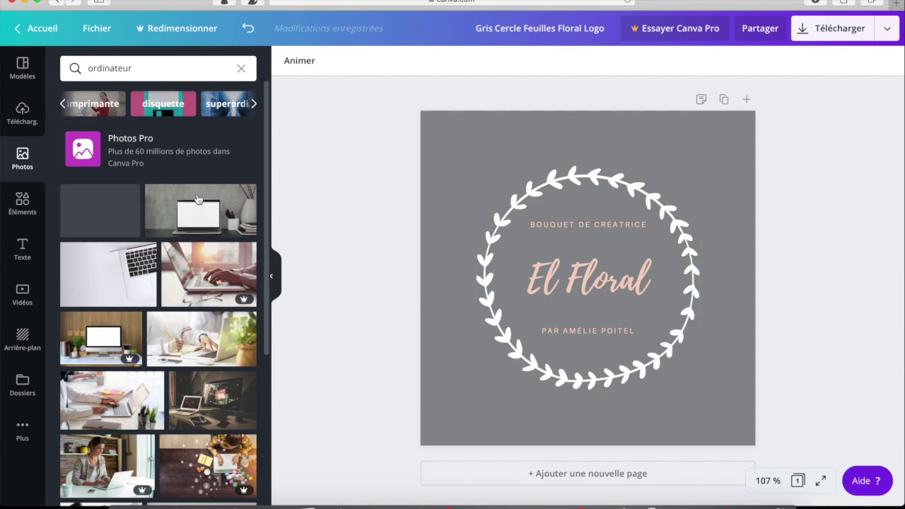
- Try placing the photo of a laptop against a grey wall on the logo page, and remove it
{"action": "left_click", "coordinate": [161, 202]}
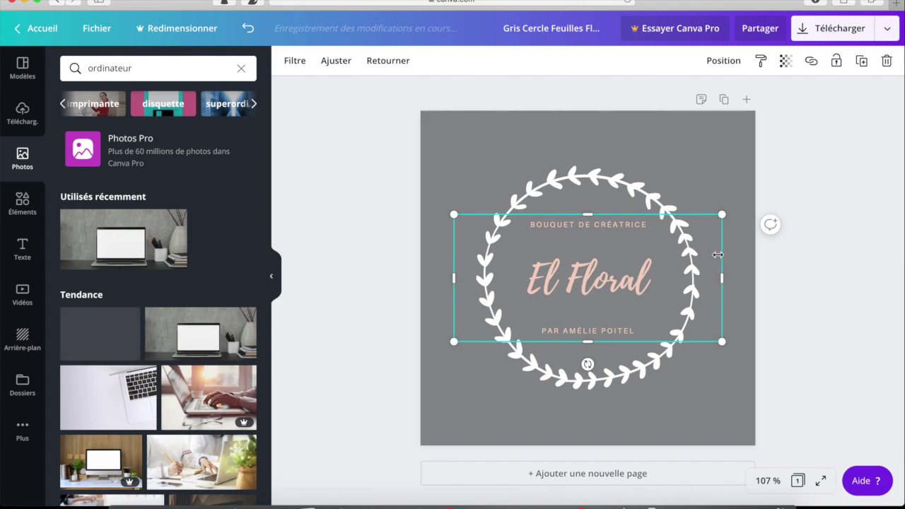
{"action": "left_click", "coordinate": [428, 278]}
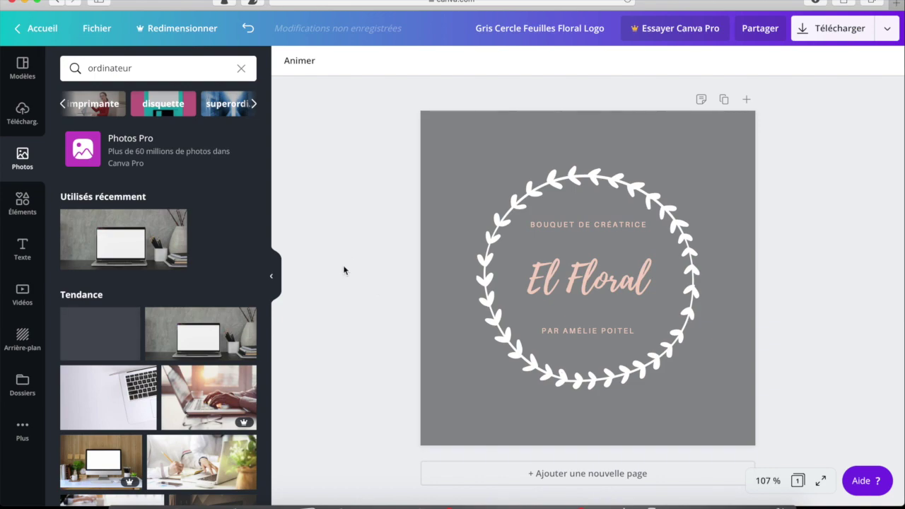
- Browse the "ordinateur" photos for free and Pro labels, and view the details of the Gray Laptop Computer photo
{"action": "scroll", "coordinate": [169, 362], "scroll_direction": "down", "scroll_amount": 3}
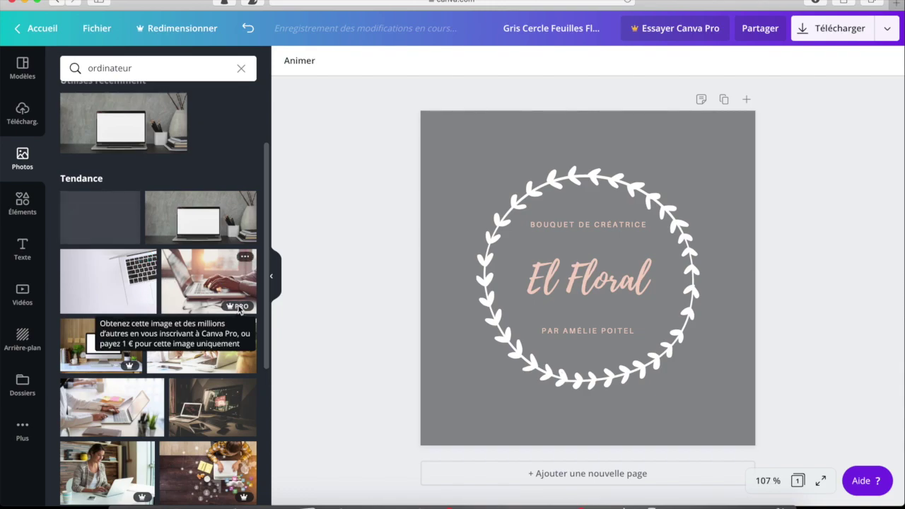
{"action": "mouse_move", "coordinate": [237, 311]}
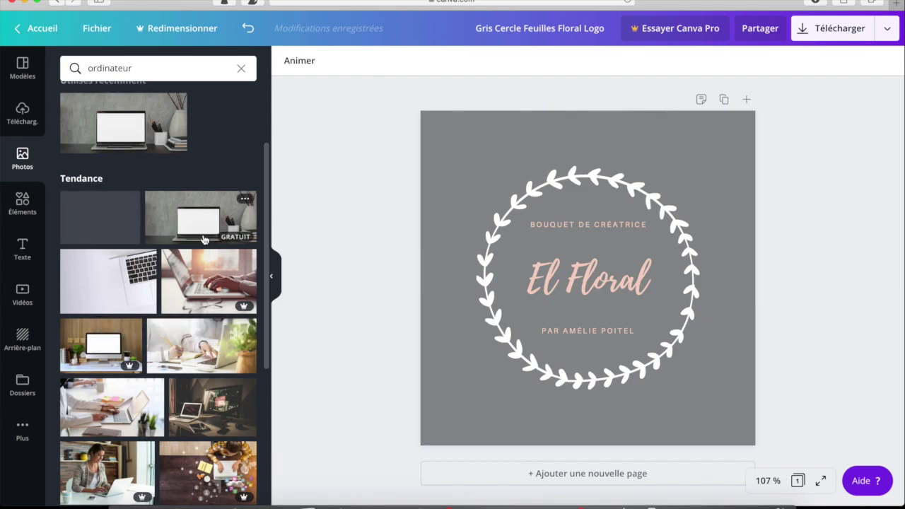
{"action": "scroll", "coordinate": [170, 488], "scroll_direction": "down", "scroll_amount": 15}
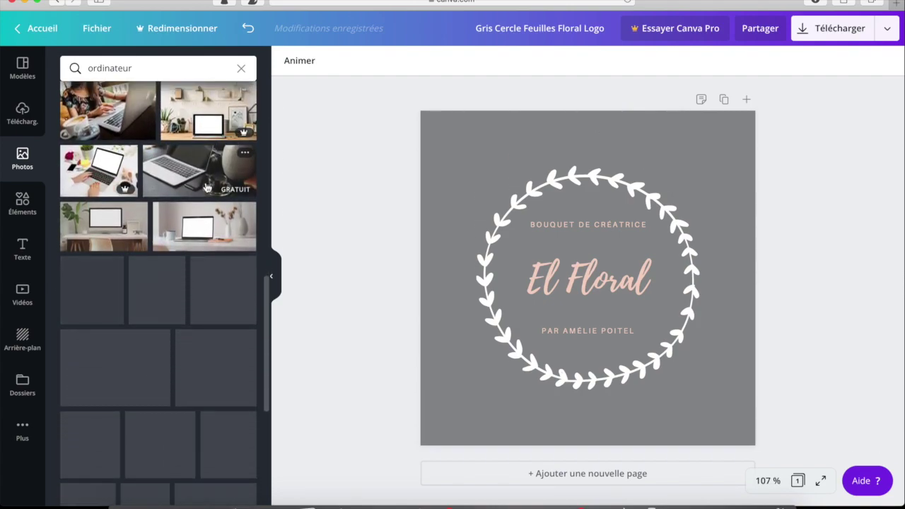
{"action": "scroll", "coordinate": [188, 419], "scroll_direction": "up", "scroll_amount": 15}
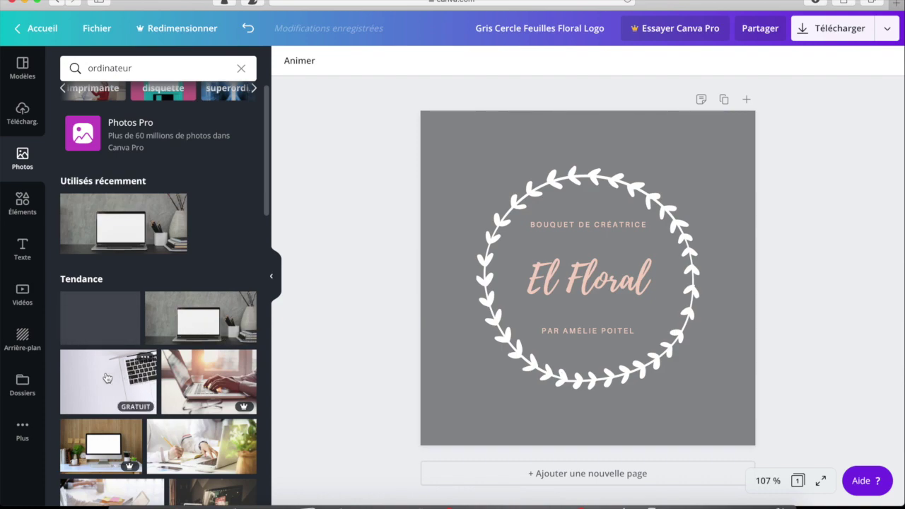
{"action": "left_click", "coordinate": [146, 359]}
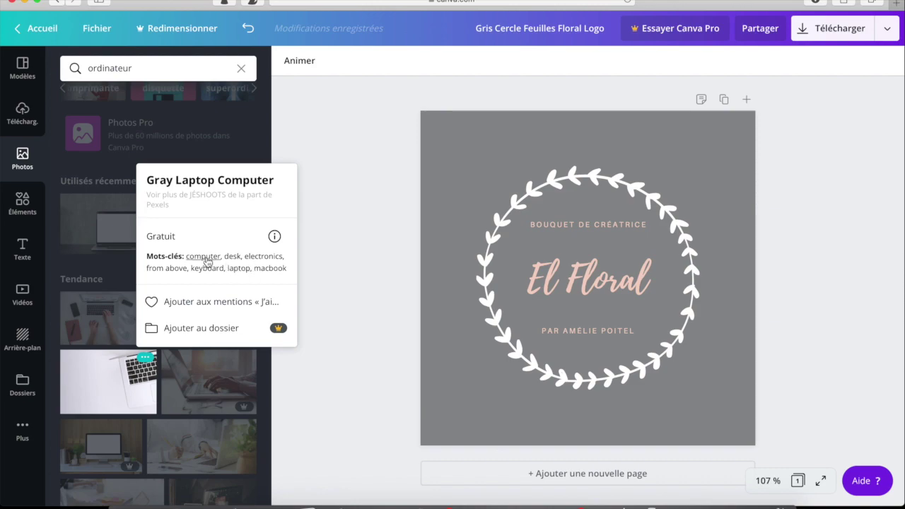
{"action": "left_click", "coordinate": [362, 276]}
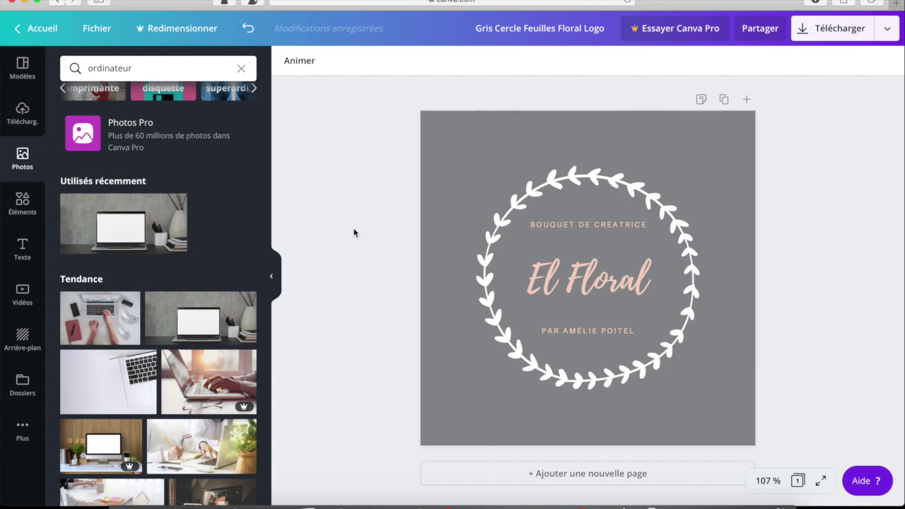
{"action": "scroll", "coordinate": [215, 177], "scroll_direction": "up", "scroll_amount": 2}
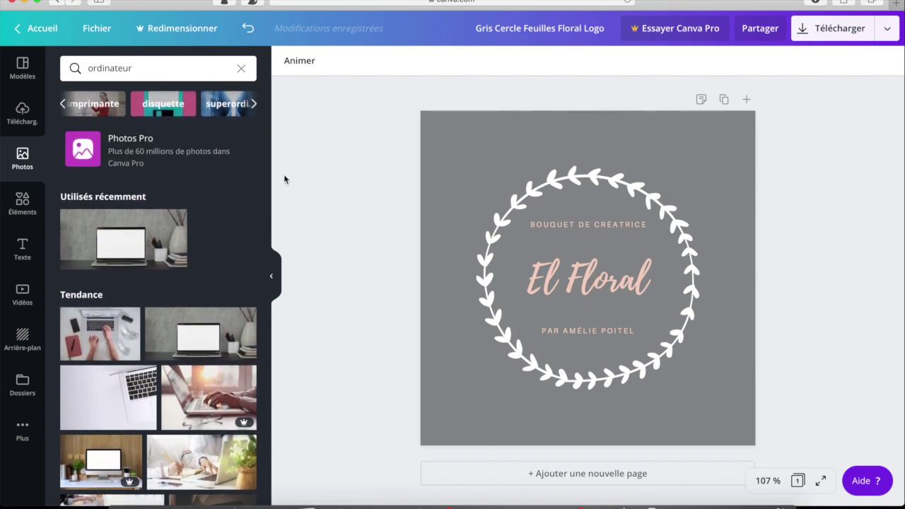
- Search the stock photos for "déprime"
{"action": "left_click", "coordinate": [177, 68]}
{"action": "type", "text": "ddéprimé"}
{"action": "key", "text": "Return"}
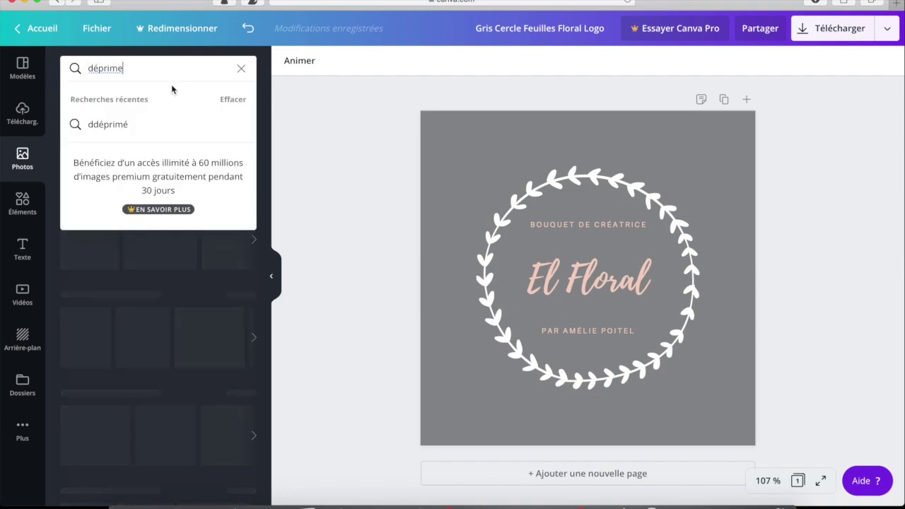
{"action": "left_click", "coordinate": [336, 103]}
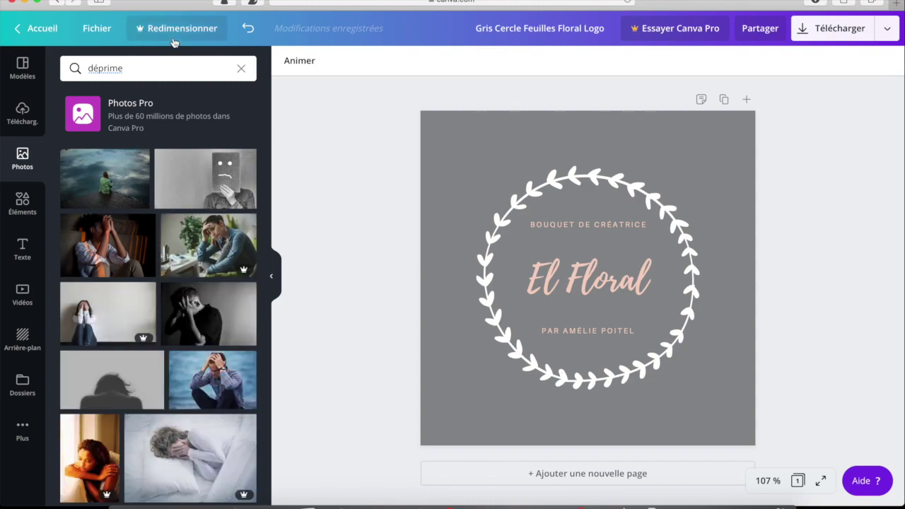
- Search the stock photos for "sad"
{"action": "left_click", "coordinate": [162, 67]}
{"action": "type", "text": "sad"}
{"action": "key", "text": "Return"}
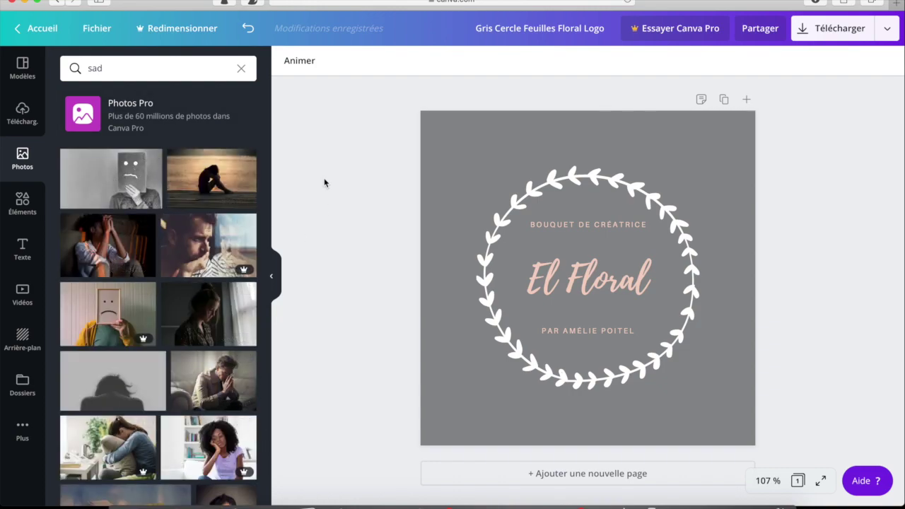
{"action": "left_click", "coordinate": [421, 173]}
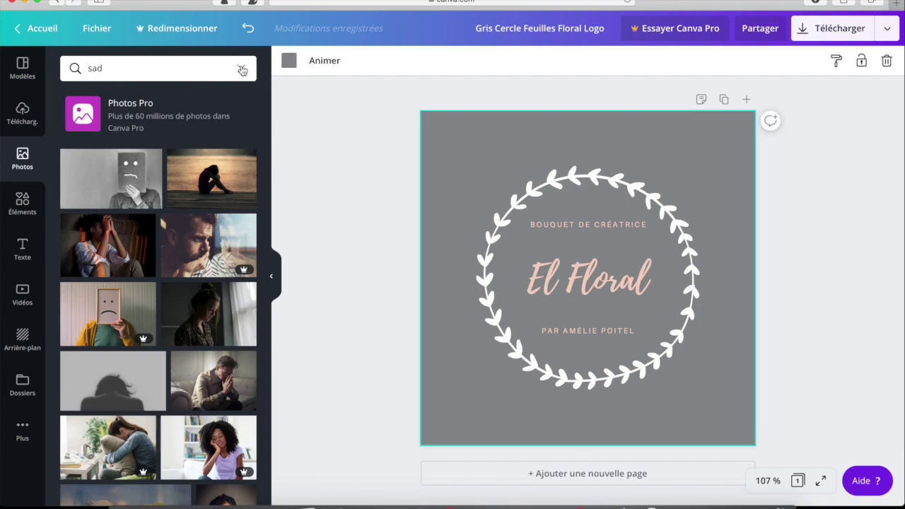
- Browse the available logo templates across the different categories
{"action": "left_click", "coordinate": [23, 199]}
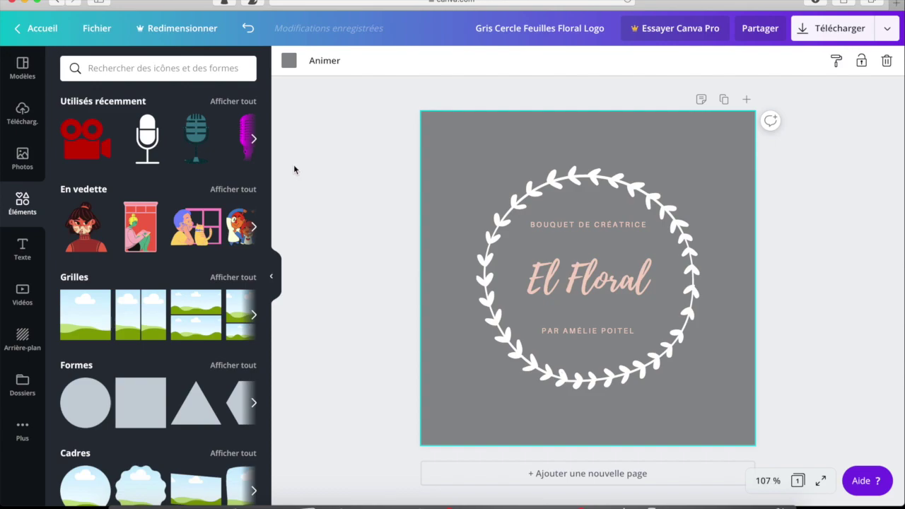
{"action": "left_click", "coordinate": [22, 67]}
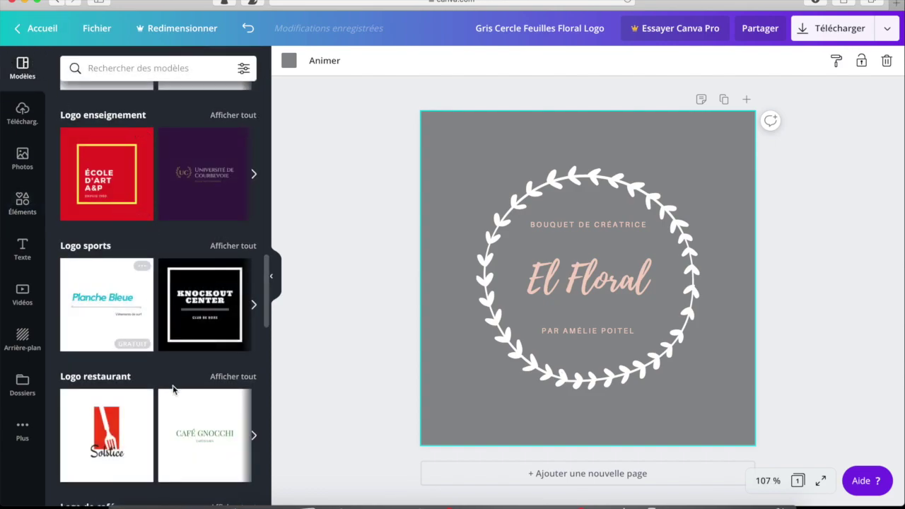
{"action": "scroll", "coordinate": [173, 389], "scroll_direction": "down", "scroll_amount": 3}
{"action": "scroll", "coordinate": [174, 391], "scroll_direction": "down", "scroll_amount": 15}
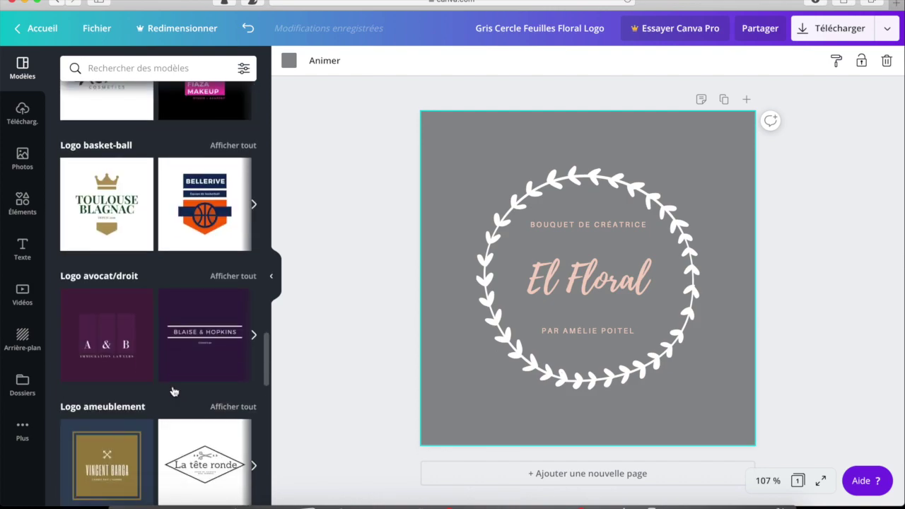
{"action": "scroll", "coordinate": [174, 392], "scroll_direction": "down", "scroll_amount": 10}
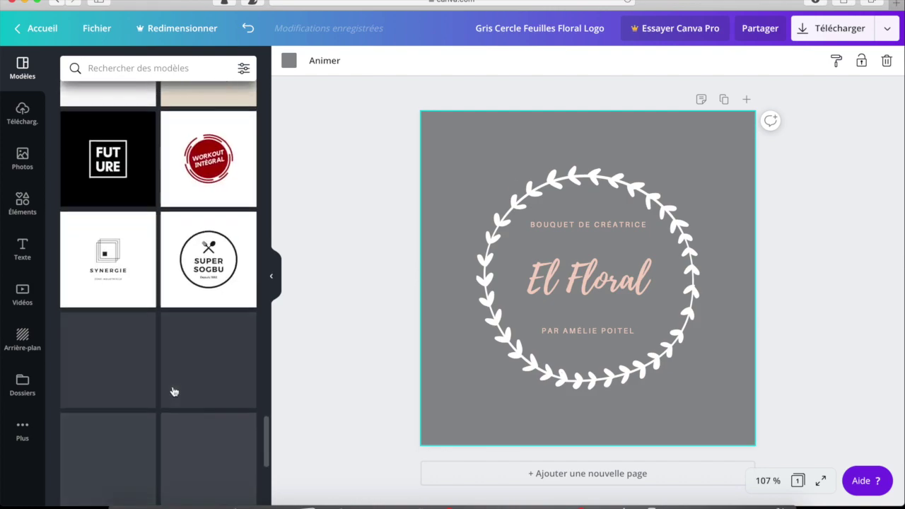
{"action": "scroll", "coordinate": [178, 361], "scroll_direction": "down", "scroll_amount": 5}
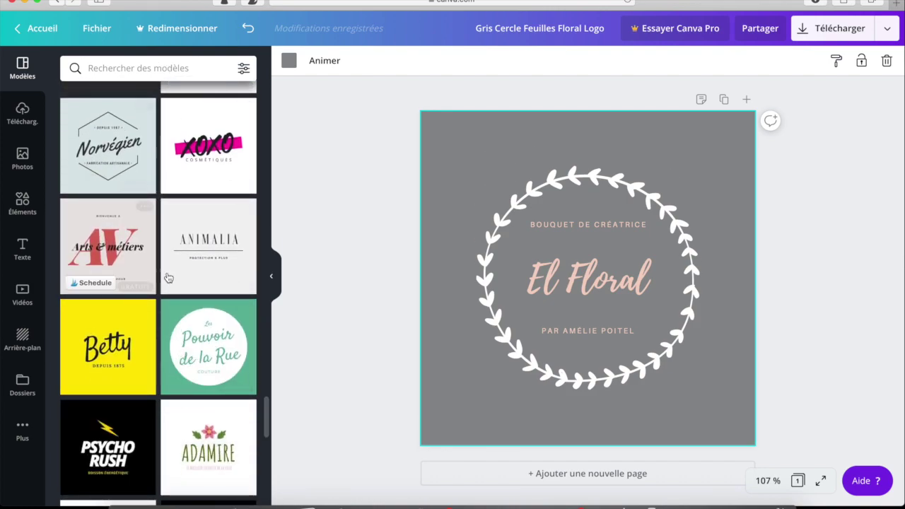
- Try the ANIMALIA logo template on the page, and undo it to restore the floral logo
{"action": "left_click", "coordinate": [208, 258]}
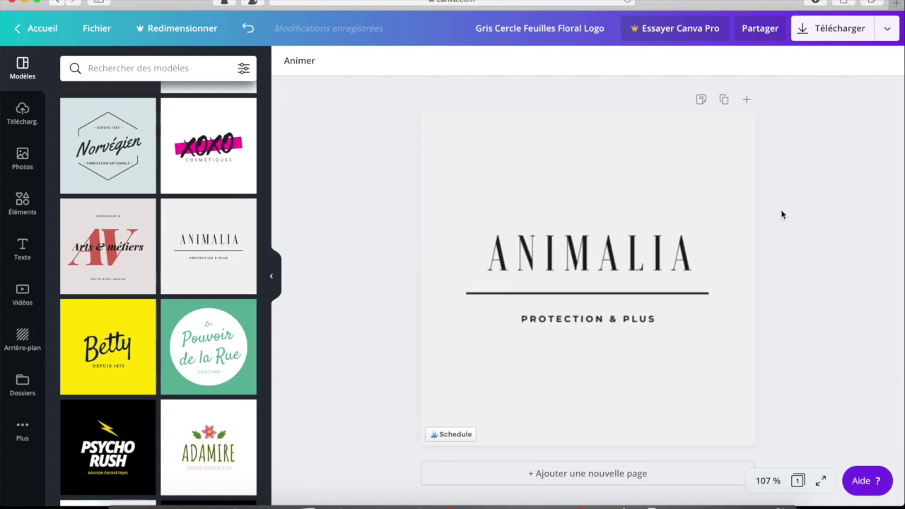
{"action": "left_click", "coordinate": [608, 368]}
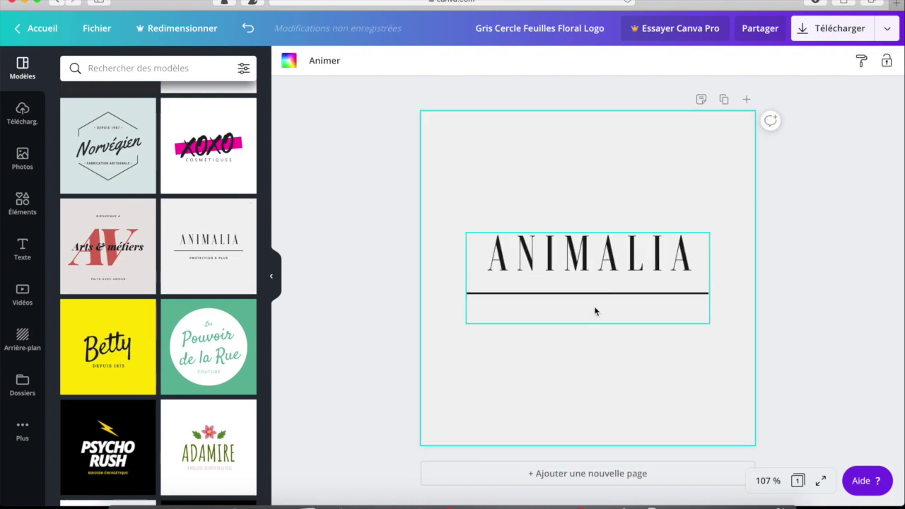
{"action": "left_click", "coordinate": [246, 28]}
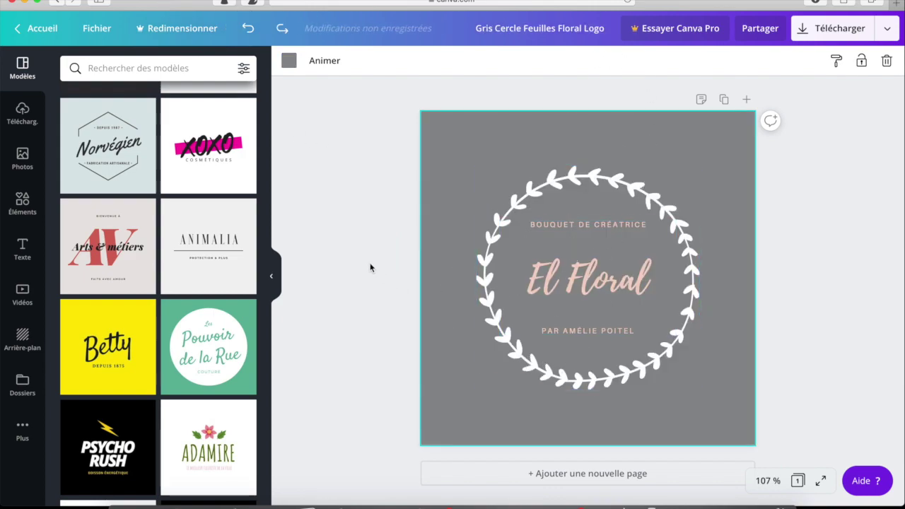
- Add a new blank page after the floral logo page with the design elements open
{"action": "left_click", "coordinate": [24, 190]}
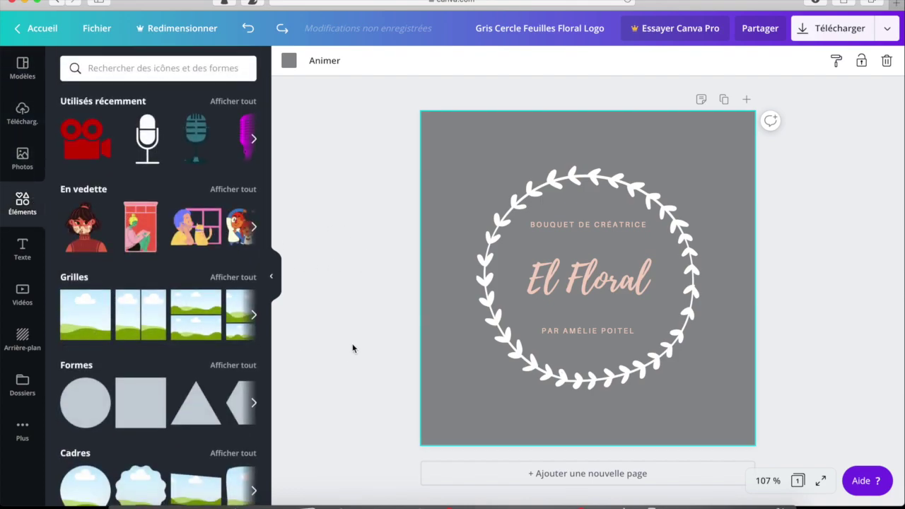
{"action": "left_click", "coordinate": [746, 99]}
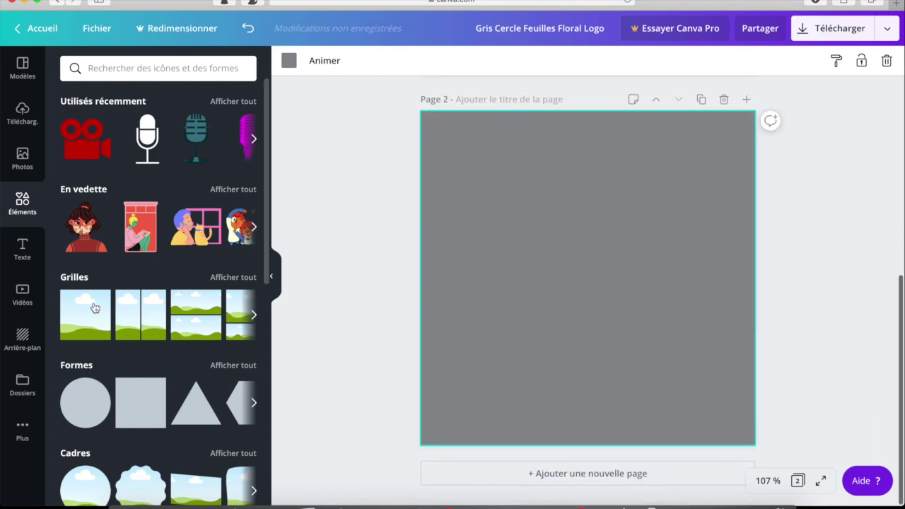
- Try a two-row photo grid with a taller lower cell on page 2, filling it with the uploaded red-jersey and sunset photos
{"action": "left_click", "coordinate": [226, 282]}
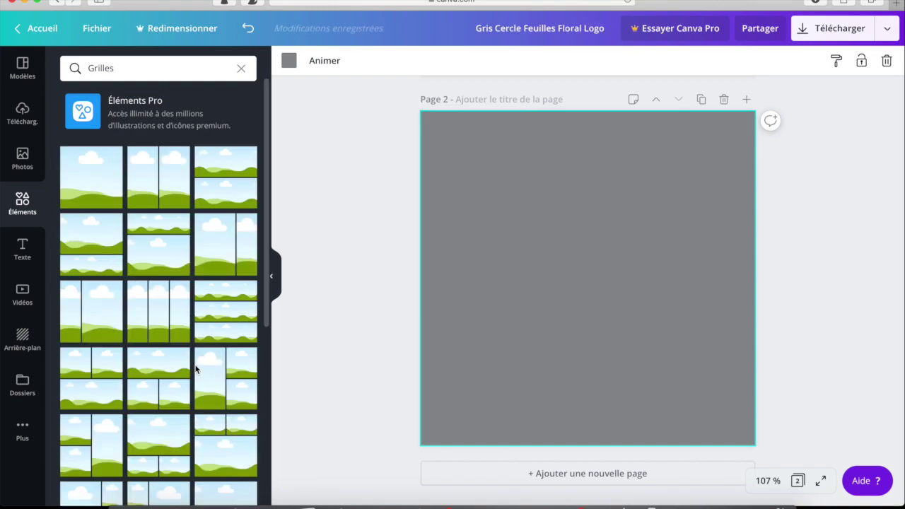
{"action": "left_click", "coordinate": [164, 256]}
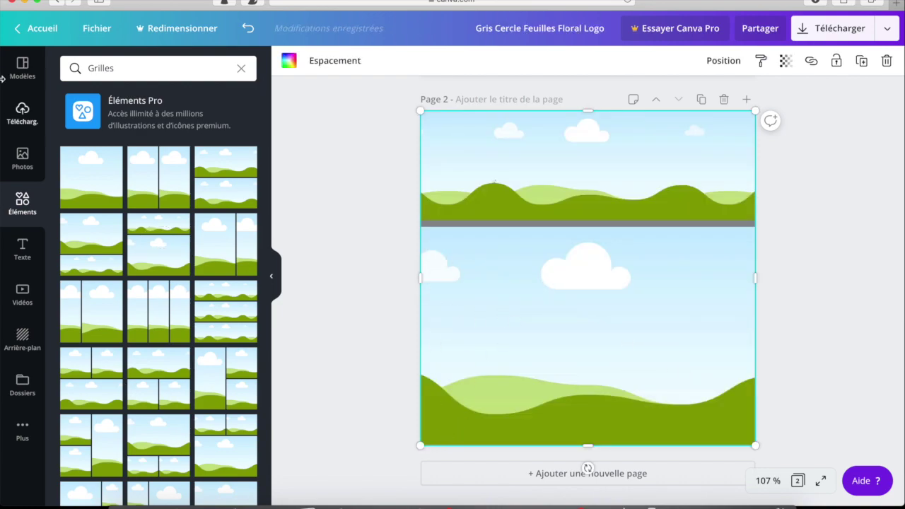
{"action": "left_click", "coordinate": [40, 122]}
{"action": "left_click_drag", "start_coordinate": [113, 180], "coordinate": [460, 184]}
{"action": "left_click_drag", "start_coordinate": [222, 171], "coordinate": [452, 332]}
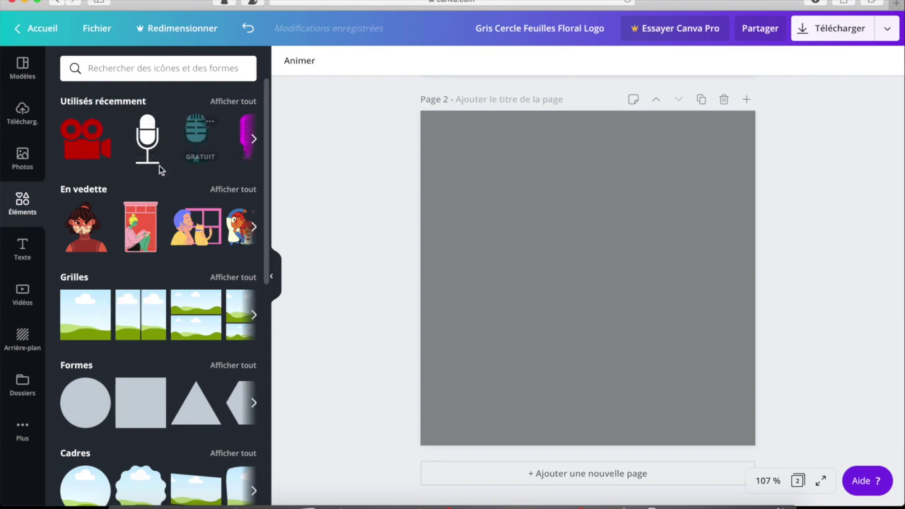
- Browse the full collection of featured ("En vedette") illustrations and return to the elements overview
{"action": "left_click", "coordinate": [233, 189]}
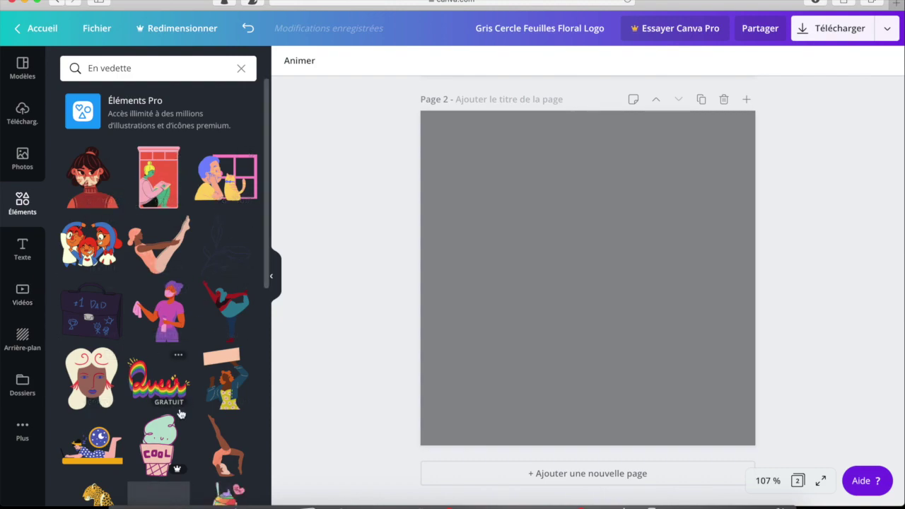
{"action": "scroll", "coordinate": [210, 375], "scroll_direction": "down", "scroll_amount": 5}
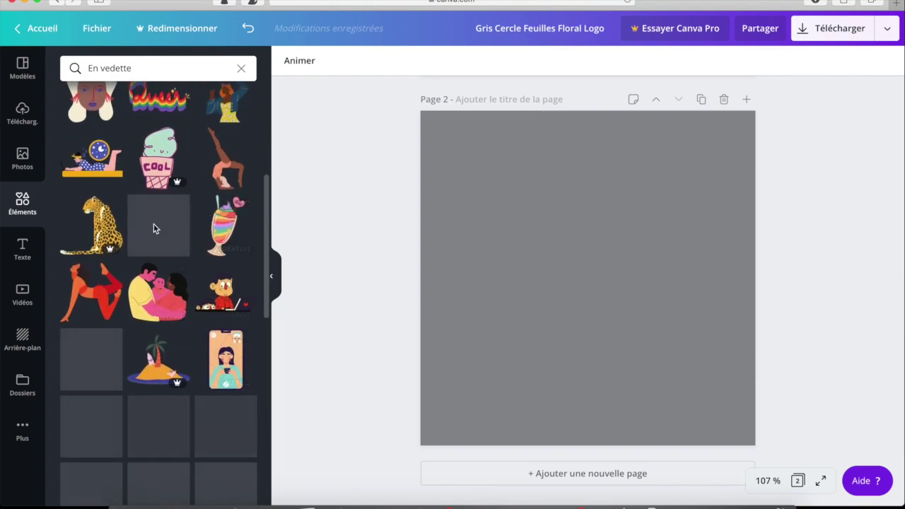
{"action": "scroll", "coordinate": [159, 220], "scroll_direction": "up", "scroll_amount": 5}
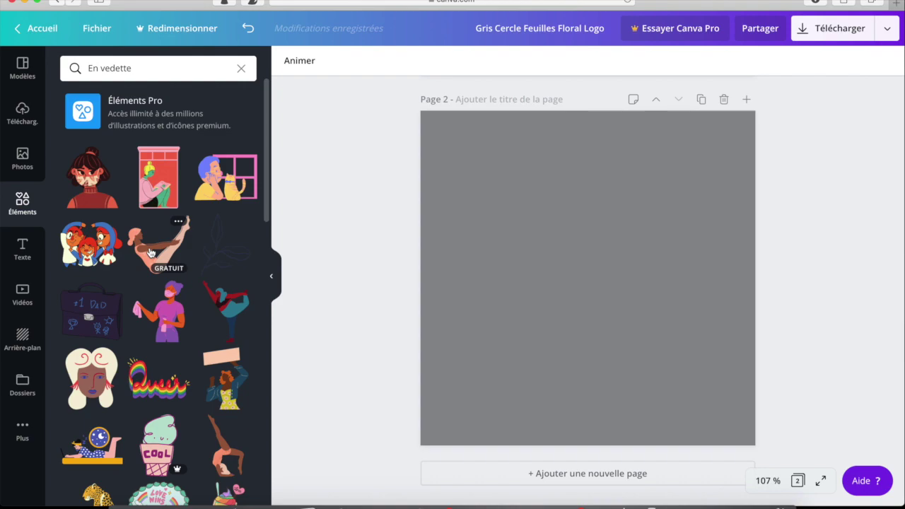
{"action": "left_click", "coordinate": [243, 70]}
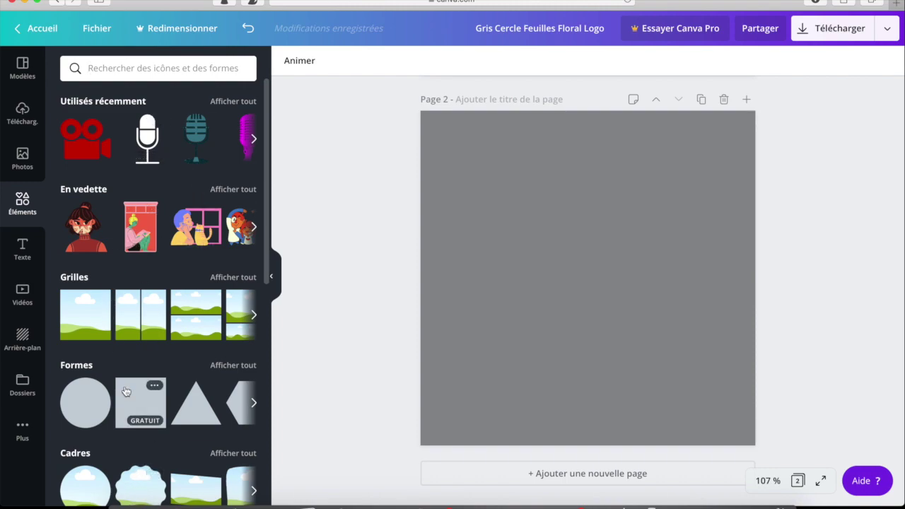
- Browse the full collection of shapes ("Formes") and return to its beginning
{"action": "scroll", "coordinate": [113, 396], "scroll_direction": "down", "scroll_amount": 2}
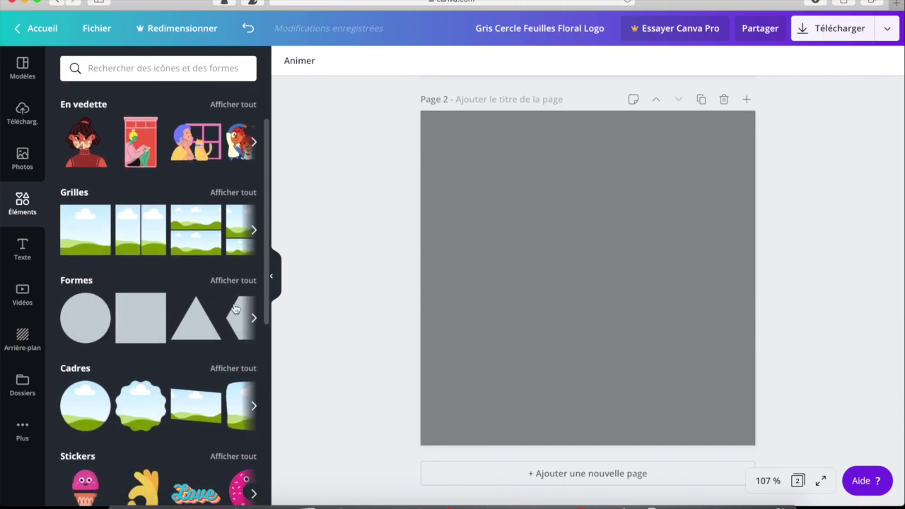
{"action": "left_click", "coordinate": [216, 280]}
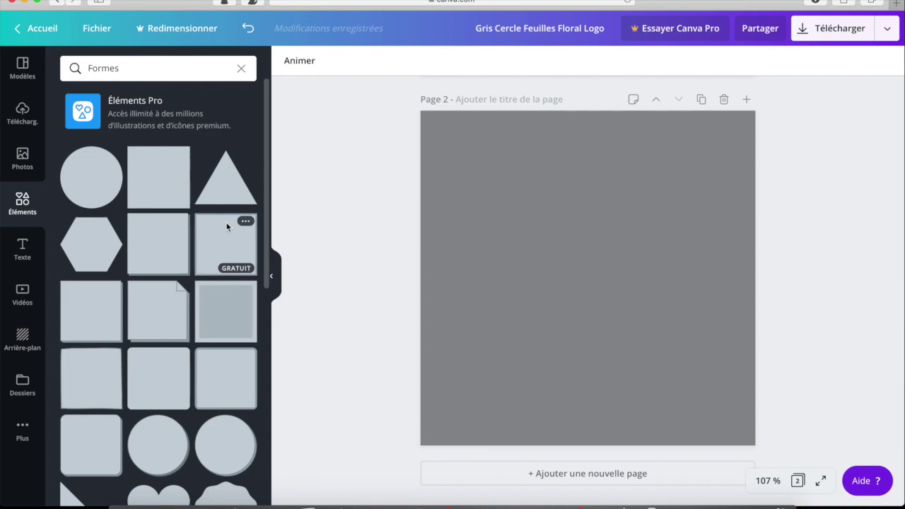
{"action": "scroll", "coordinate": [183, 424], "scroll_direction": "down", "scroll_amount": 5}
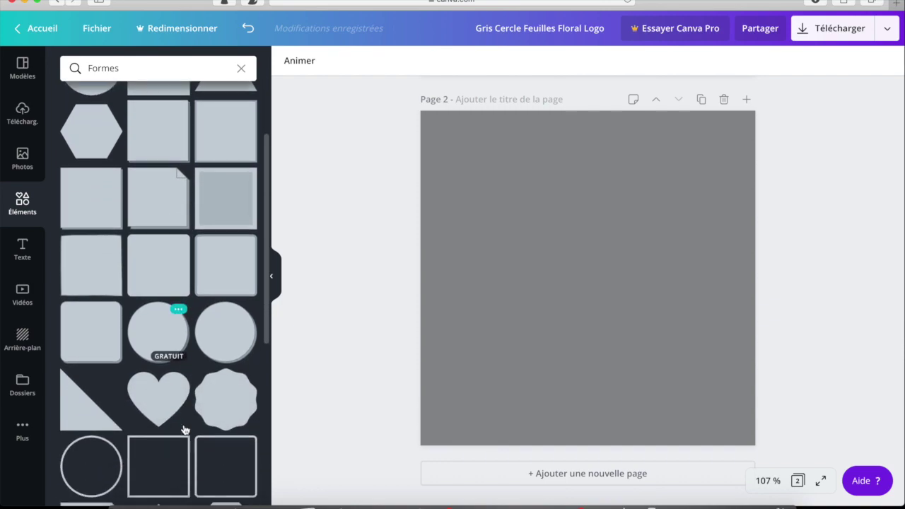
{"action": "scroll", "coordinate": [184, 429], "scroll_direction": "down", "scroll_amount": 10}
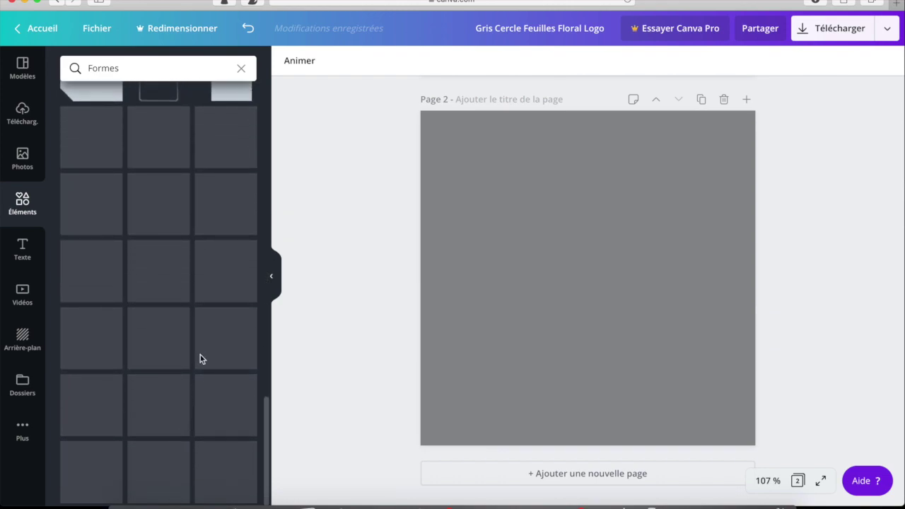
{"action": "scroll", "coordinate": [200, 355], "scroll_direction": "up", "scroll_amount": 15}
{"action": "scroll", "coordinate": [200, 357], "scroll_direction": "up", "scroll_amount": 3}
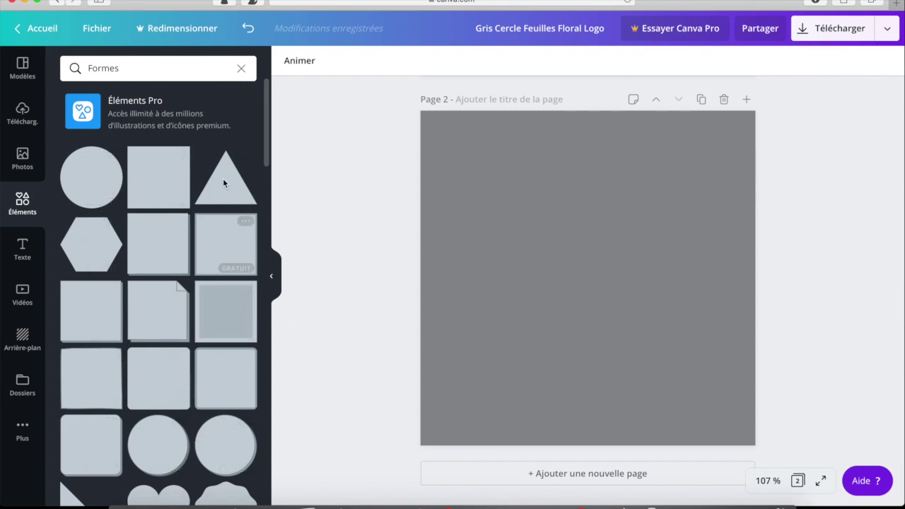
- Try a circle shape on page 2, narrowing and heightening it into a vertical oval in the middle of the page
{"action": "left_click", "coordinate": [90, 165]}
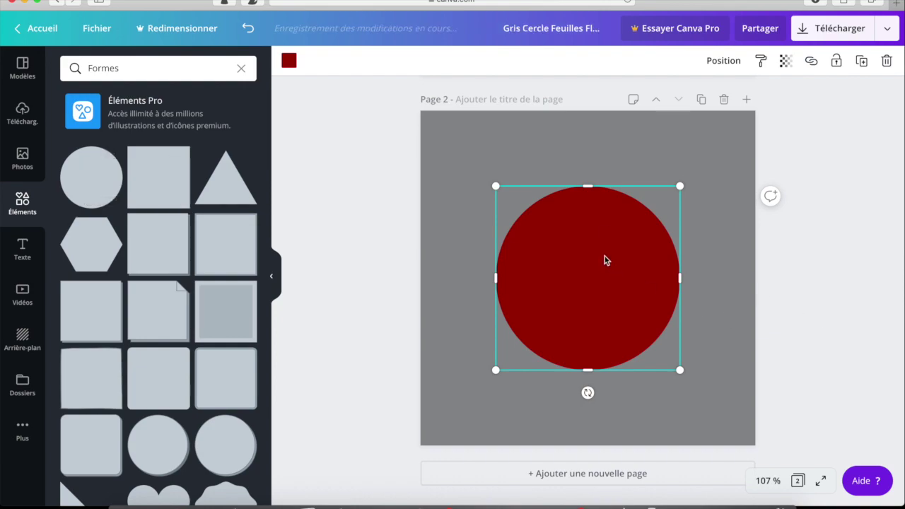
{"action": "mouse_move", "coordinate": [590, 302]}
{"action": "left_mouse_down"}
{"action": "mouse_move", "coordinate": [581, 281]}
{"action": "mouse_move", "coordinate": [586, 292]}
{"action": "left_mouse_up"}
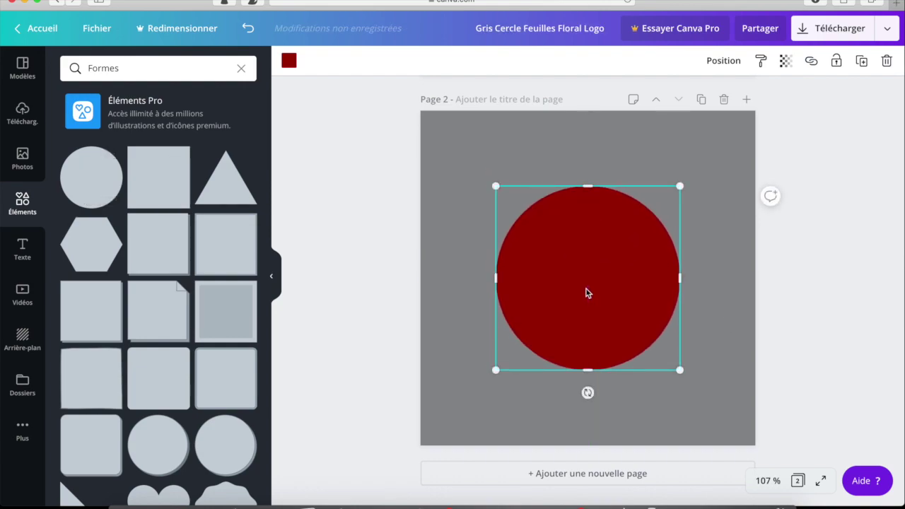
{"action": "left_click_drag", "start_coordinate": [498, 186], "coordinate": [511, 201]}
{"action": "left_click_drag", "start_coordinate": [598, 199], "coordinate": [610, 147]}
{"action": "left_click_drag", "start_coordinate": [600, 252], "coordinate": [593, 272]}
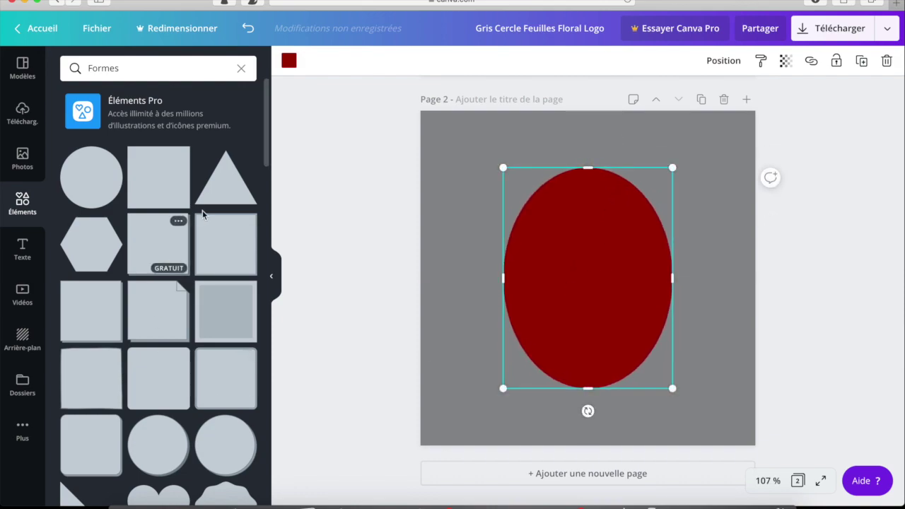
- Try a triangle shape in the document's light pink, placed over the lower-left part of the dark red oval
{"action": "left_click", "coordinate": [226, 178]}
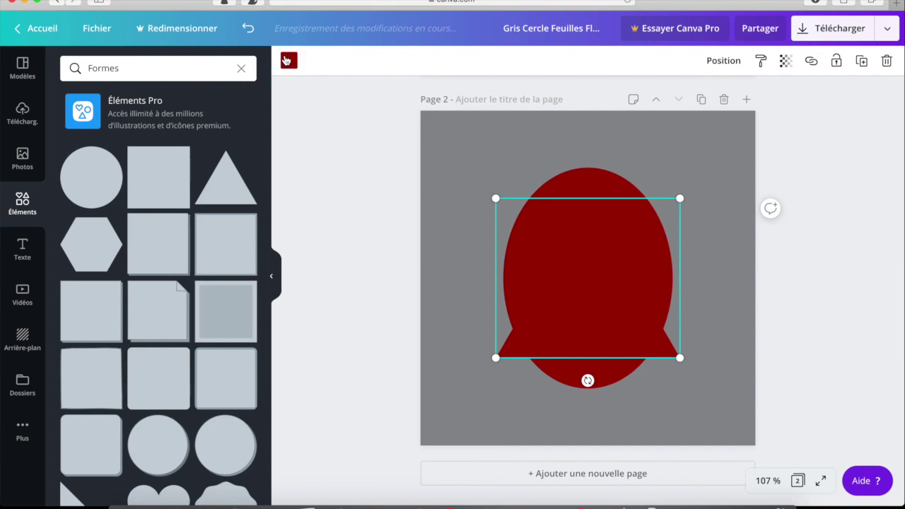
{"action": "left_click", "coordinate": [287, 60]}
{"action": "left_click", "coordinate": [142, 186]}
{"action": "left_click_drag", "start_coordinate": [592, 301], "coordinate": [545, 371]}
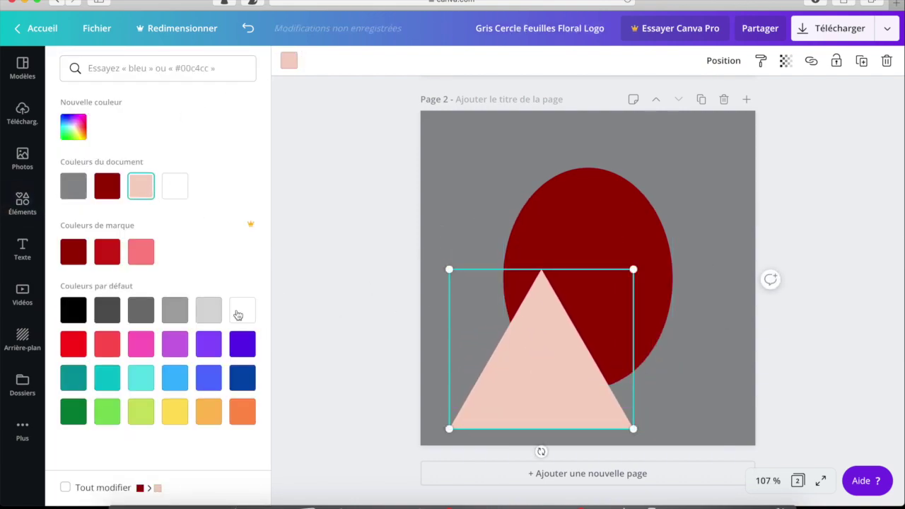
- Try a rounded square from the full shapes collection, coloured white and reduced in size beside the triangle
{"action": "left_click", "coordinate": [23, 200]}
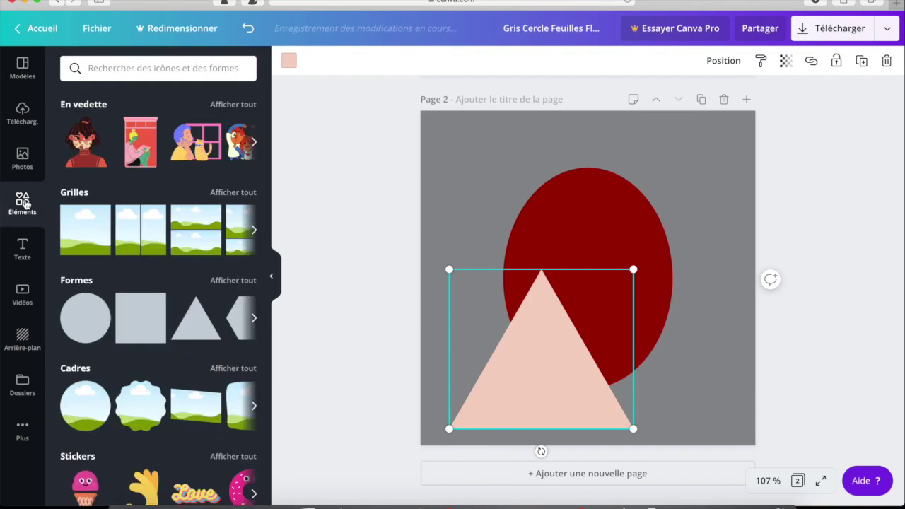
{"action": "left_click", "coordinate": [234, 281]}
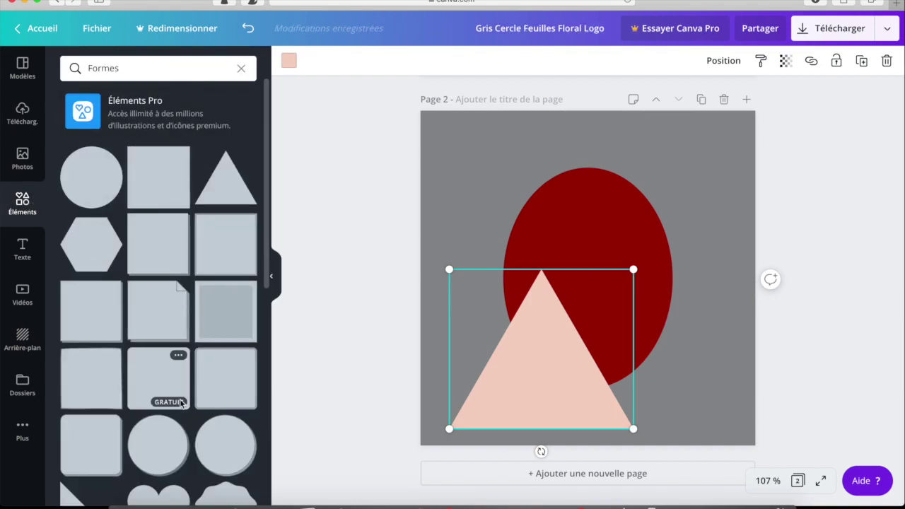
{"action": "left_click", "coordinate": [168, 380]}
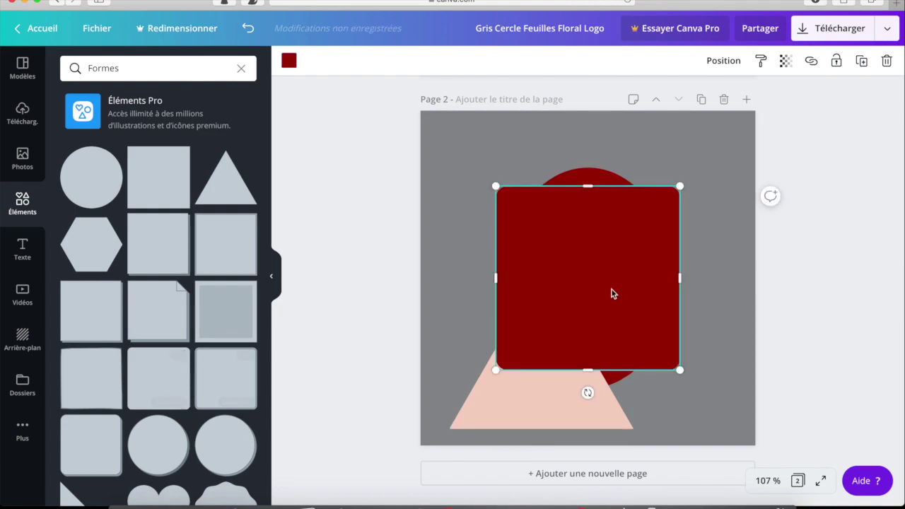
{"action": "left_click", "coordinate": [289, 60]}
{"action": "left_click", "coordinate": [182, 192]}
{"action": "left_click_drag", "start_coordinate": [567, 252], "coordinate": [638, 283]}
{"action": "left_click_drag", "start_coordinate": [681, 330], "coordinate": [612, 333]}
- Select the oval, triangle and rounded square together, shift them up and to the right, and delete all three
{"action": "left_click_drag", "start_coordinate": [794, 132], "coordinate": [555, 330]}
{"action": "left_click", "coordinate": [788, 245]}
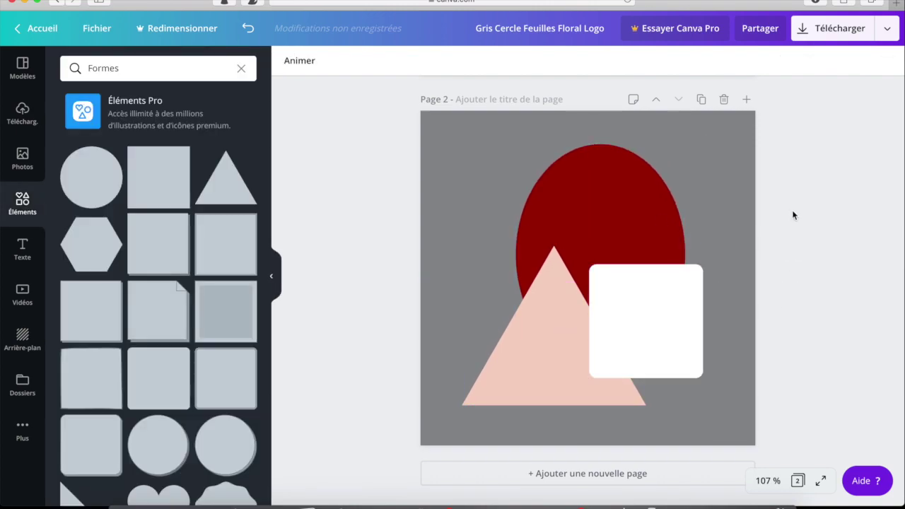
{"action": "left_click_drag", "start_coordinate": [793, 181], "coordinate": [541, 391]}
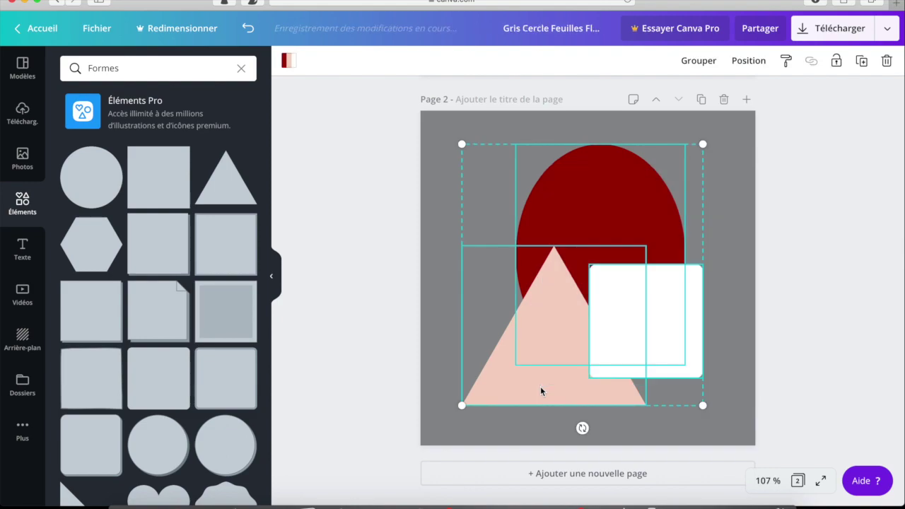
{"action": "key", "text": "Delete"}
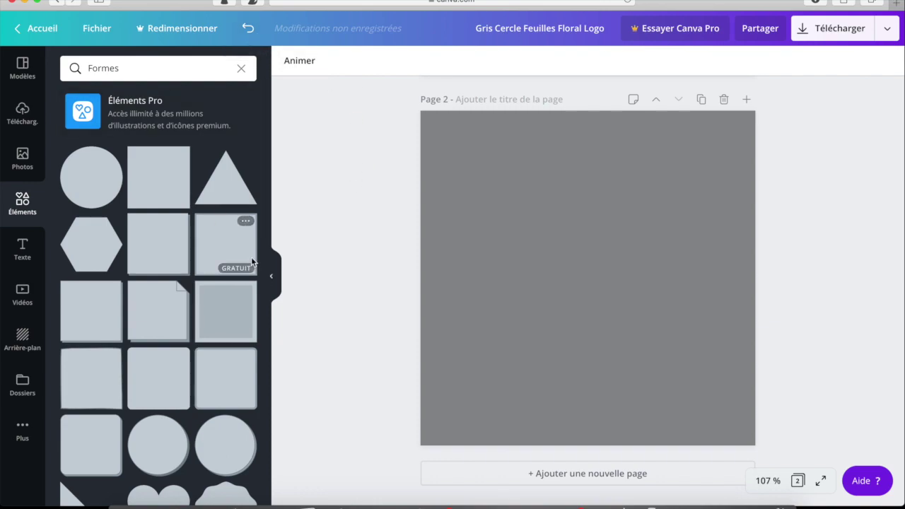
- Try the square shape with an offset shadow on page 2, and set its front face to yellow
{"action": "scroll", "coordinate": [230, 437], "scroll_direction": "down", "scroll_amount": 2}
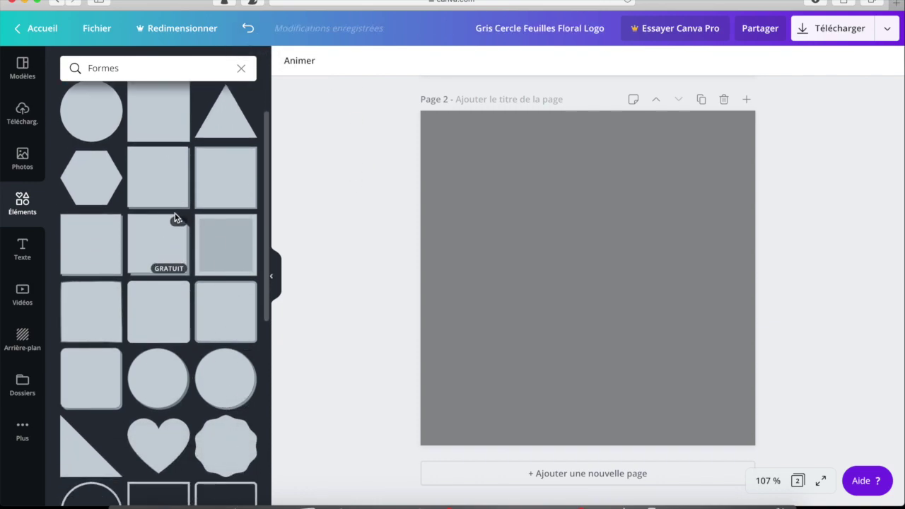
{"action": "scroll", "coordinate": [137, 142], "scroll_direction": "up", "scroll_amount": 1}
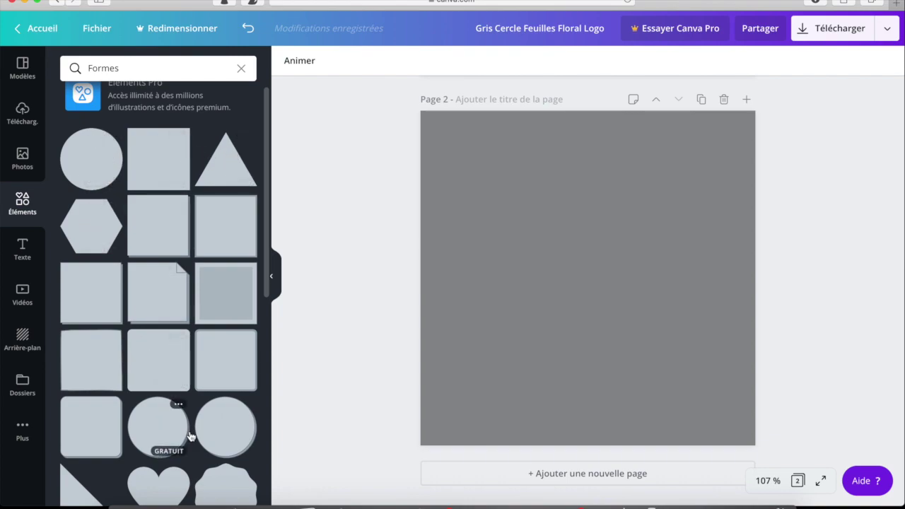
{"action": "left_click", "coordinate": [163, 233]}
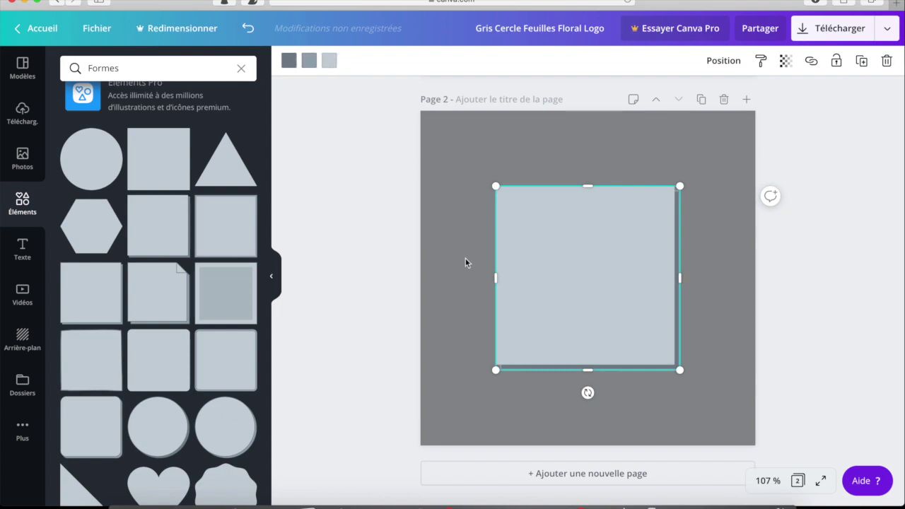
{"action": "left_click", "coordinate": [358, 262]}
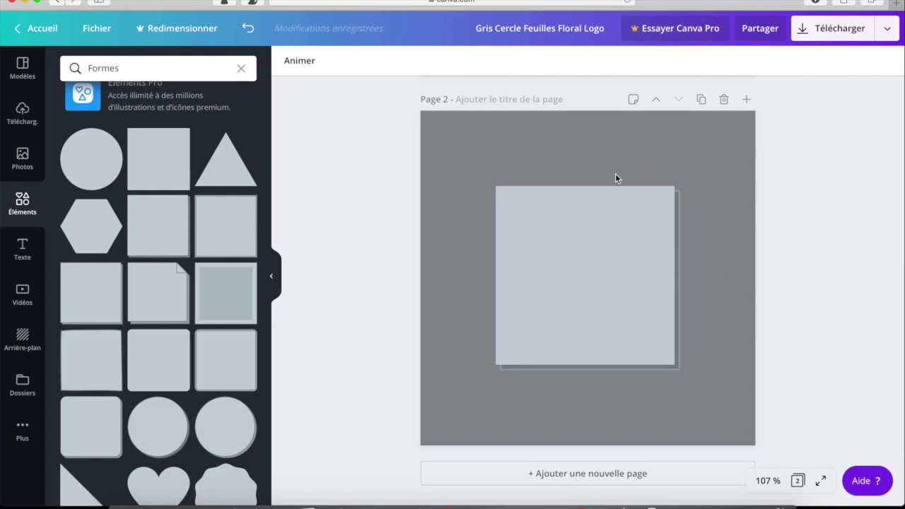
{"action": "left_click", "coordinate": [593, 222]}
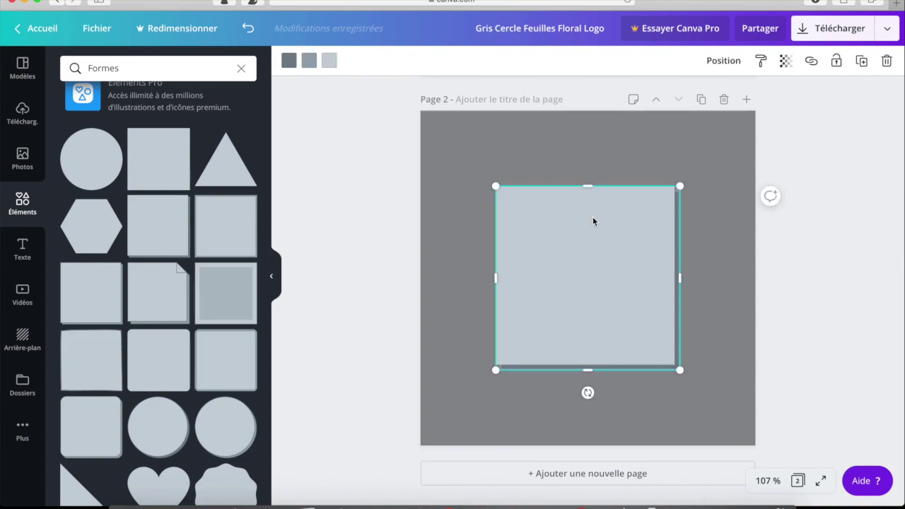
{"action": "left_click", "coordinate": [329, 60]}
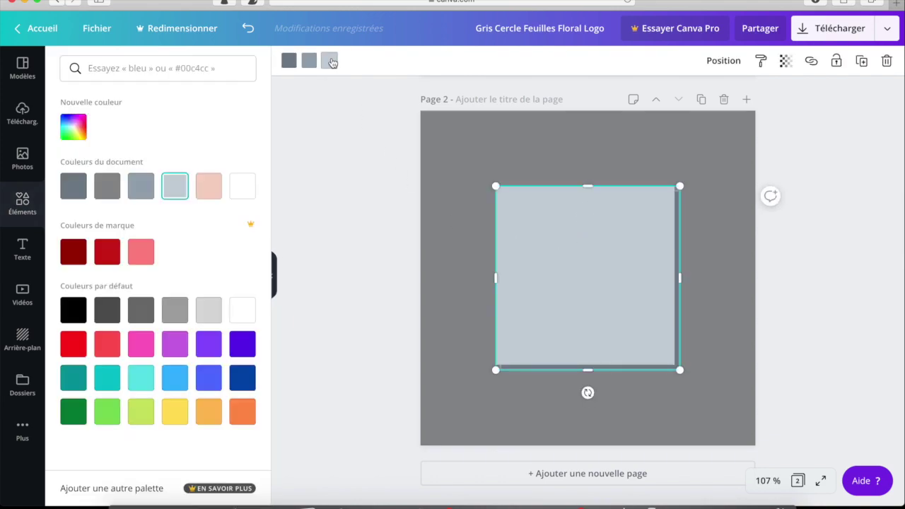
{"action": "left_click", "coordinate": [181, 419]}
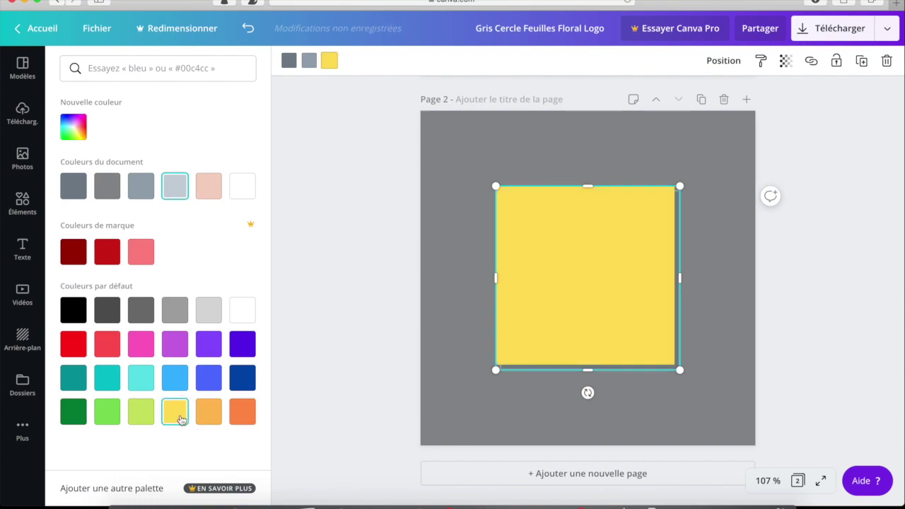
- Recolour the square's shadow orange and the shadow's thin outline light orange
{"action": "left_click", "coordinate": [305, 67]}
{"action": "left_click", "coordinate": [243, 411]}
{"action": "left_click", "coordinate": [210, 417]}
{"action": "left_click", "coordinate": [288, 61]}
{"action": "left_click", "coordinate": [243, 408]}
{"action": "left_click", "coordinate": [379, 326]}
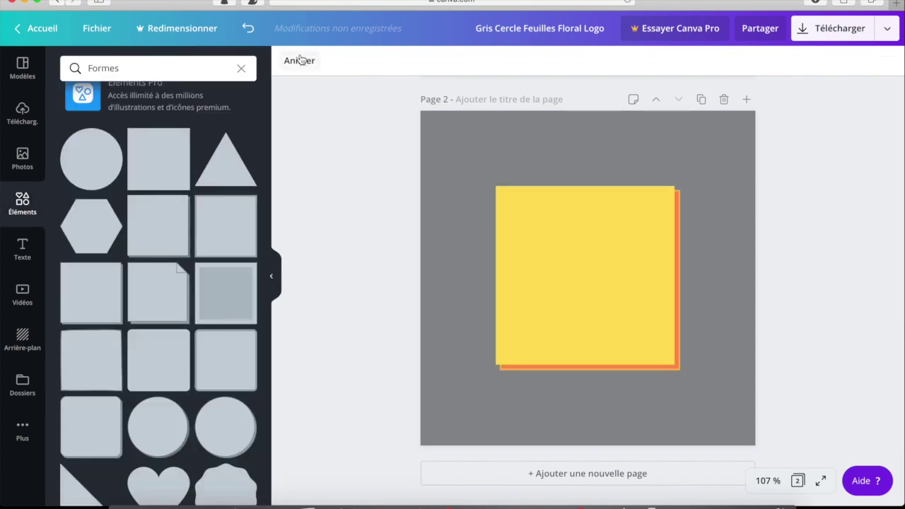
- Move the yellow shadowed square slightly up and to the left, and delete it from page 2
{"action": "left_click", "coordinate": [522, 226]}
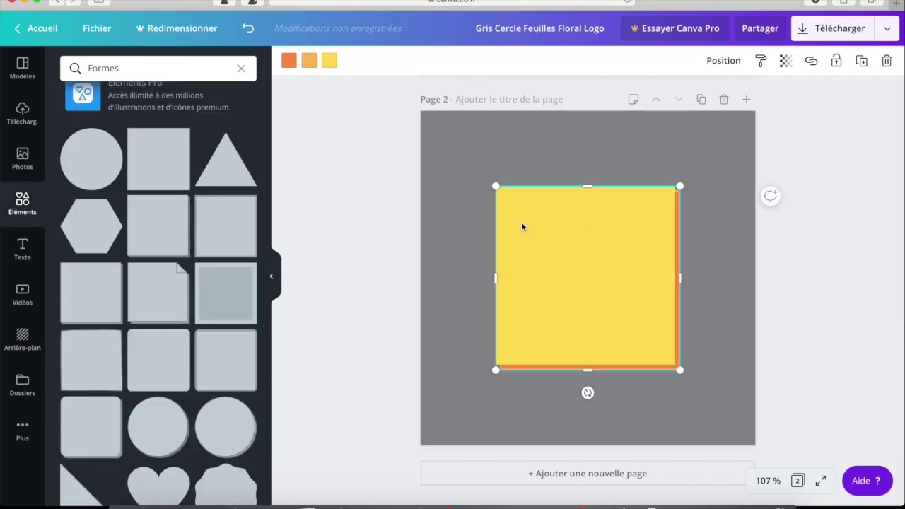
{"action": "left_click", "coordinate": [733, 149]}
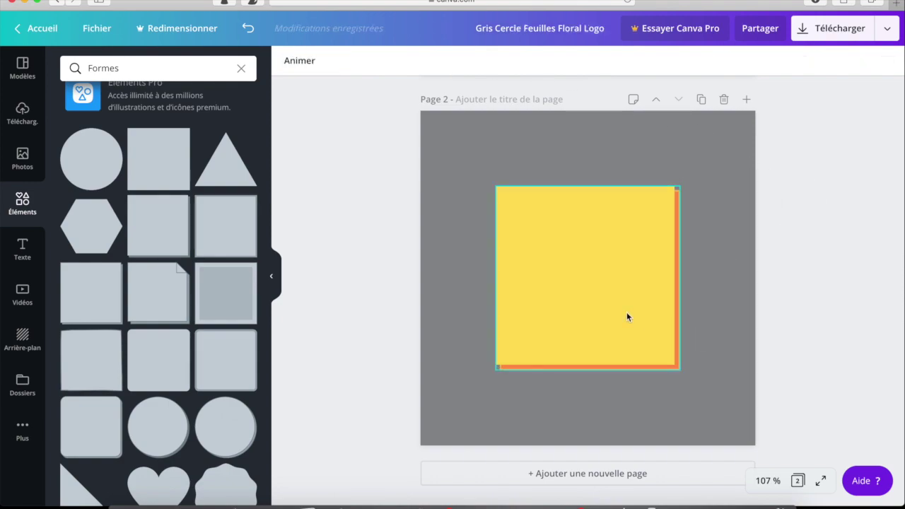
{"action": "mouse_move", "coordinate": [627, 317]}
{"action": "left_mouse_down"}
{"action": "mouse_move", "coordinate": [619, 286]}
{"action": "mouse_move", "coordinate": [622, 304]}
{"action": "left_mouse_up"}
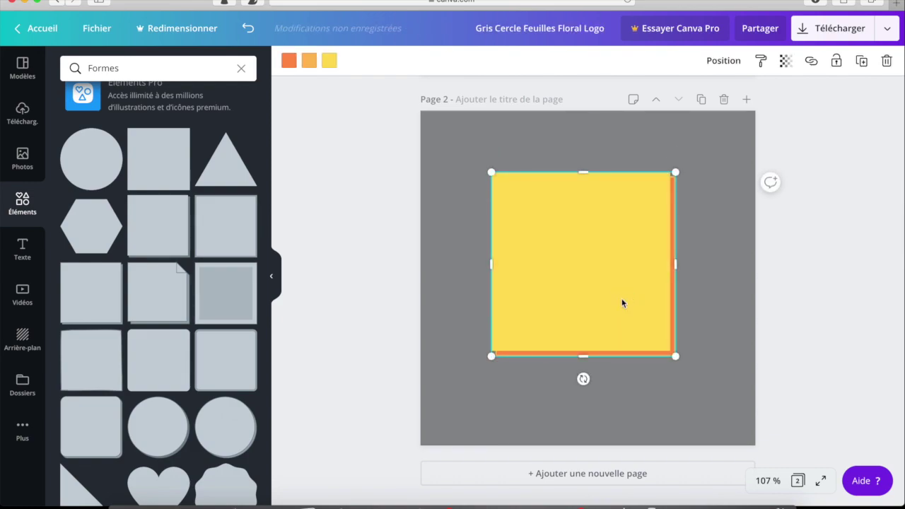
{"action": "key", "text": "Delete"}
- Try the framed square shape with an orange outline, light orange centre and yellow frame, and delete it from page 2
{"action": "left_click", "coordinate": [238, 300]}
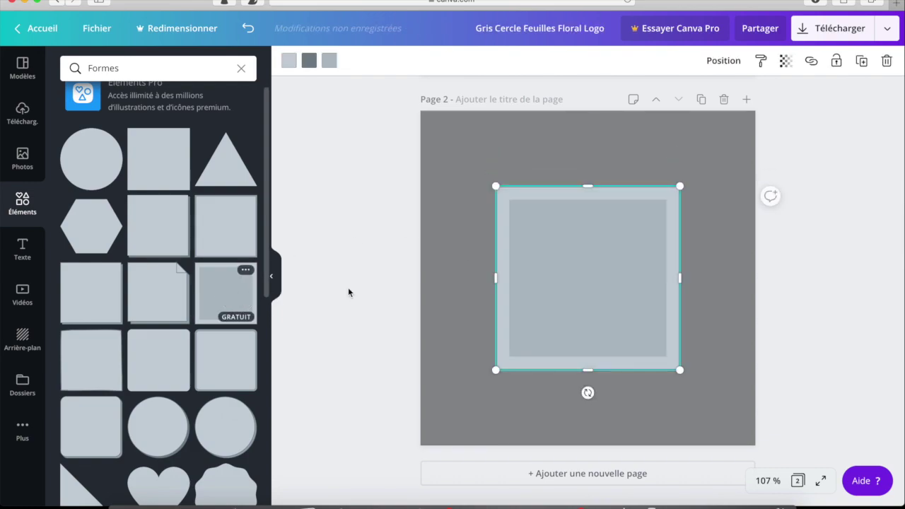
{"action": "left_click", "coordinate": [309, 62]}
{"action": "left_click", "coordinate": [243, 412]}
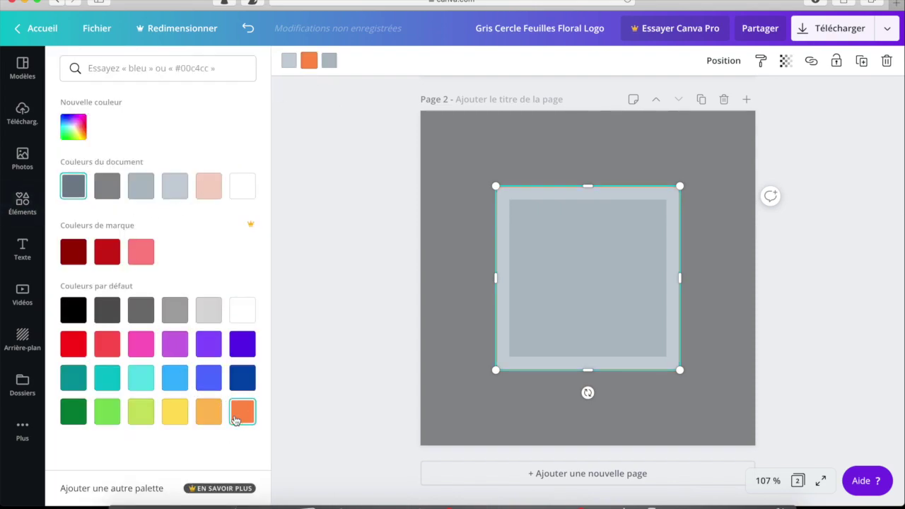
{"action": "left_click", "coordinate": [209, 412]}
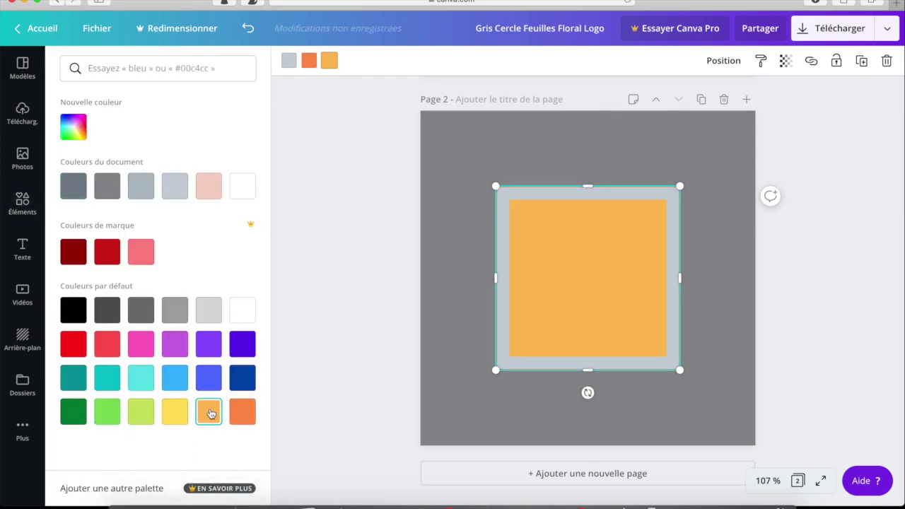
{"action": "left_click", "coordinate": [289, 60]}
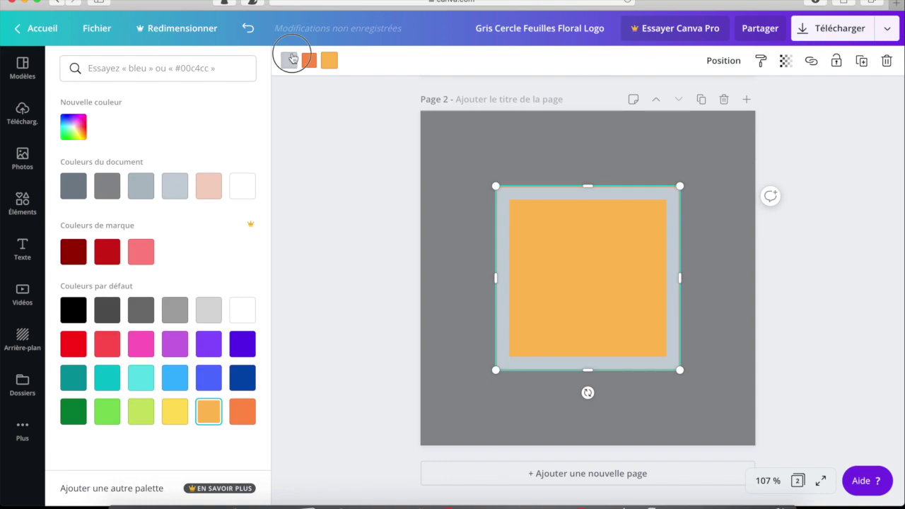
{"action": "left_click", "coordinate": [175, 411]}
{"action": "left_click", "coordinate": [378, 310]}
{"action": "left_click", "coordinate": [378, 310]}
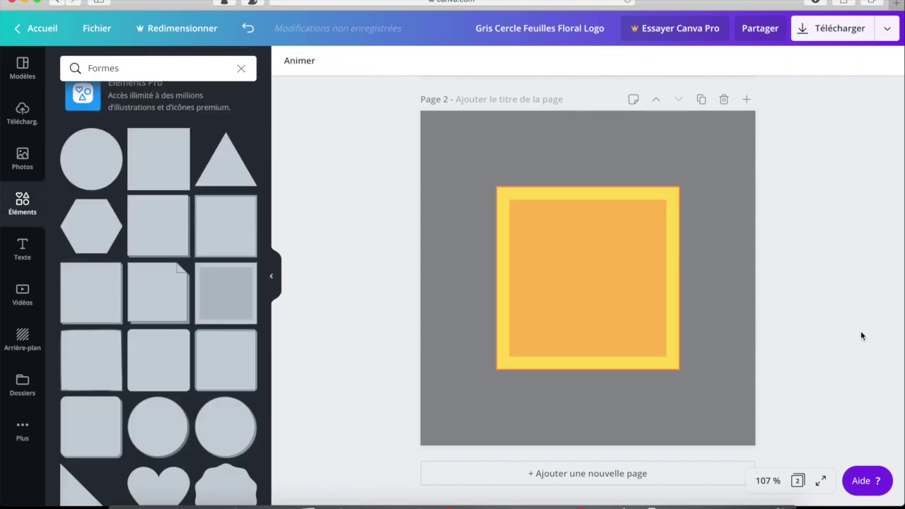
{"action": "left_click", "coordinate": [643, 332]}
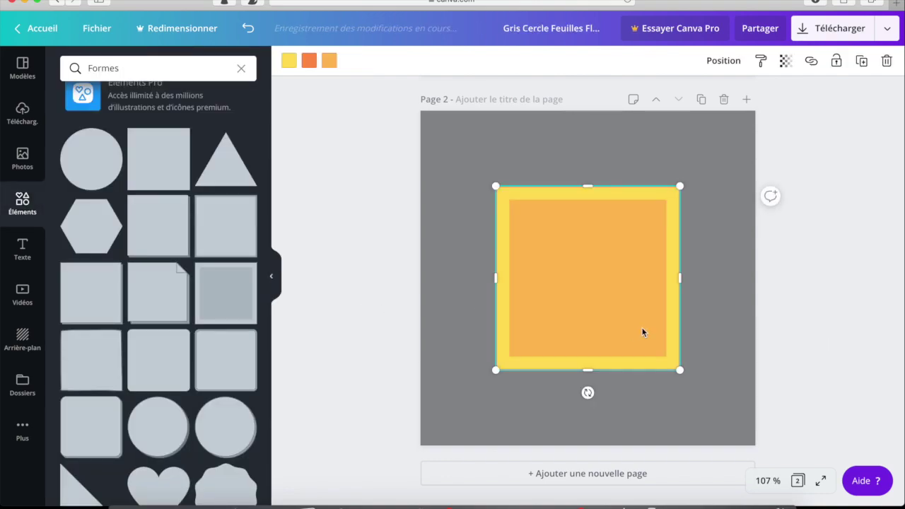
{"action": "key", "text": "Delete"}
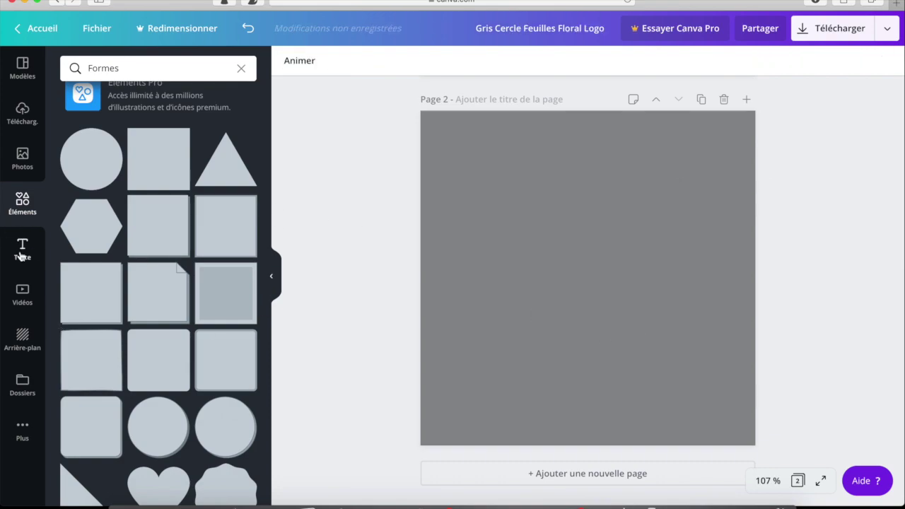
- Try the desktop monitor frame on page 2, enlarge it and centre it on the page
{"action": "left_click", "coordinate": [24, 205]}
{"action": "scroll", "coordinate": [186, 417], "scroll_direction": "down", "scroll_amount": 2}
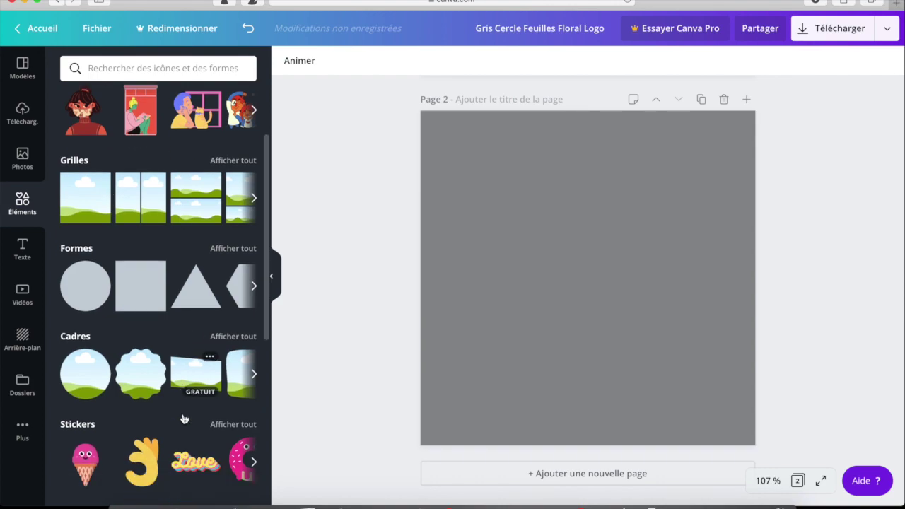
{"action": "left_click", "coordinate": [227, 309]}
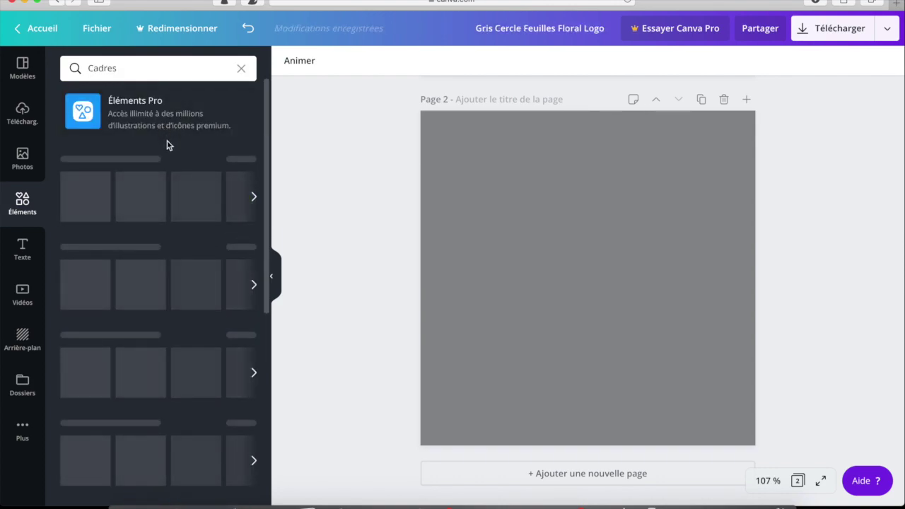
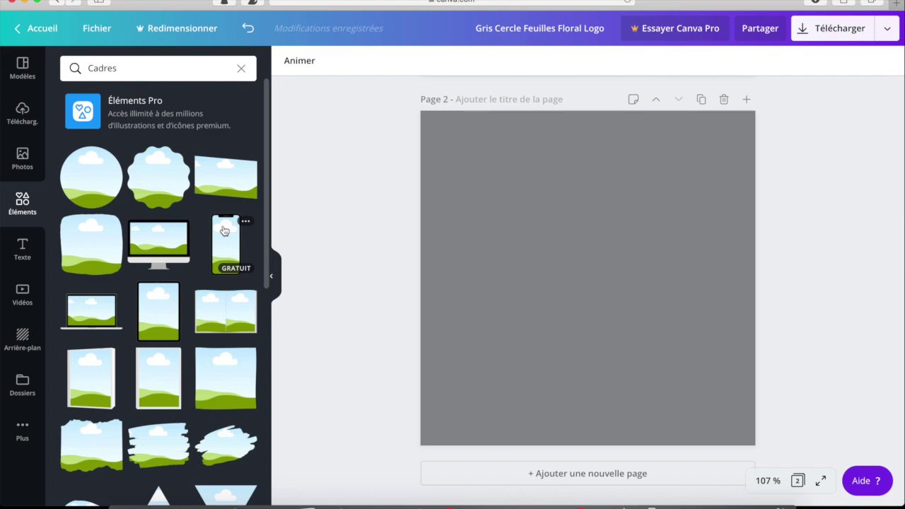
{"action": "left_click", "coordinate": [157, 240]}
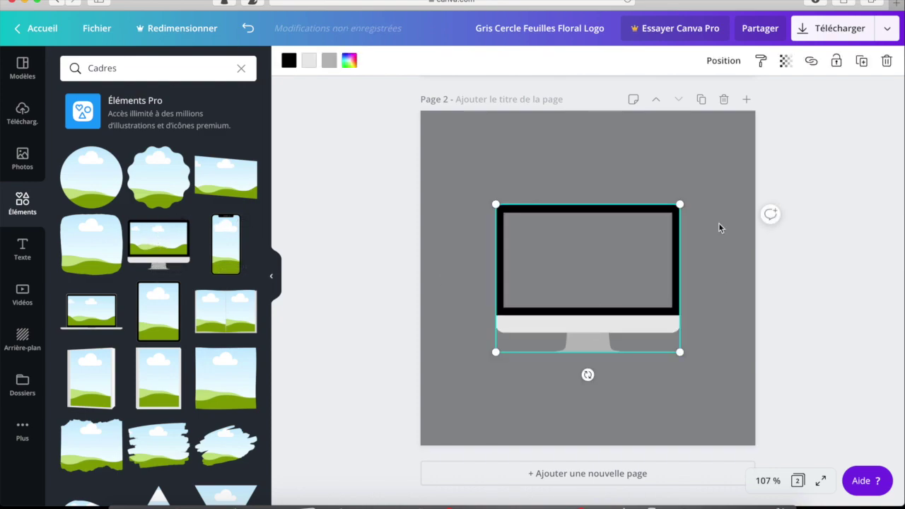
{"action": "left_click_drag", "start_coordinate": [685, 201], "coordinate": [739, 153]}
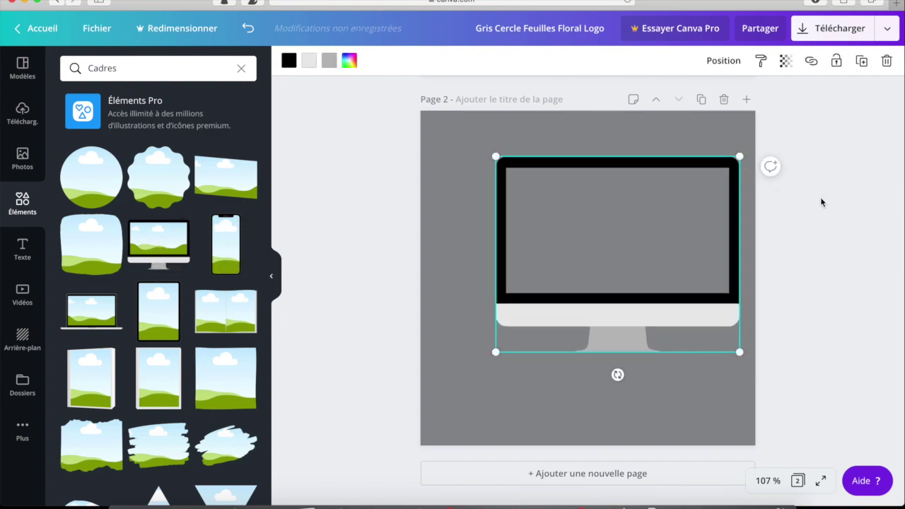
{"action": "left_click_drag", "start_coordinate": [638, 269], "coordinate": [607, 297]}
{"action": "left_click", "coordinate": [863, 296]}
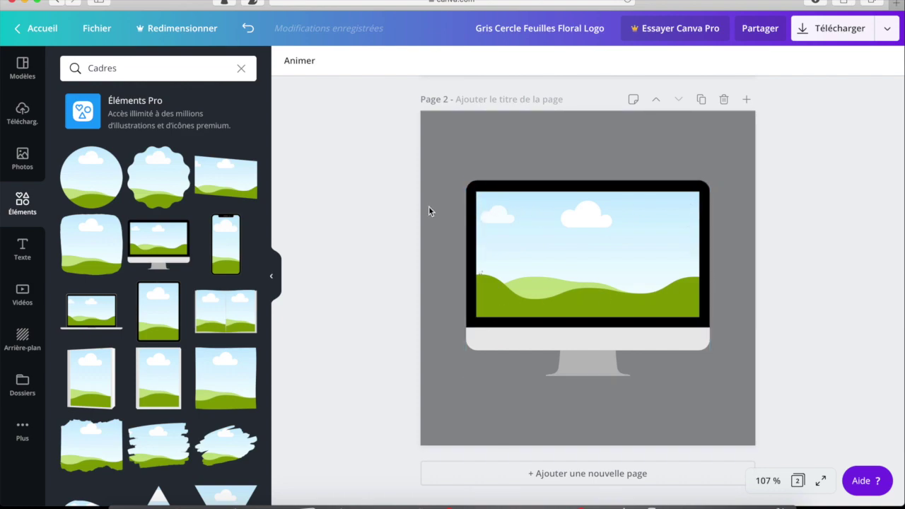
- Fill the monitor frame's screen with the uploaded sunset photo of a person raising an arm, keeping the frame centred
{"action": "left_click", "coordinate": [22, 117]}
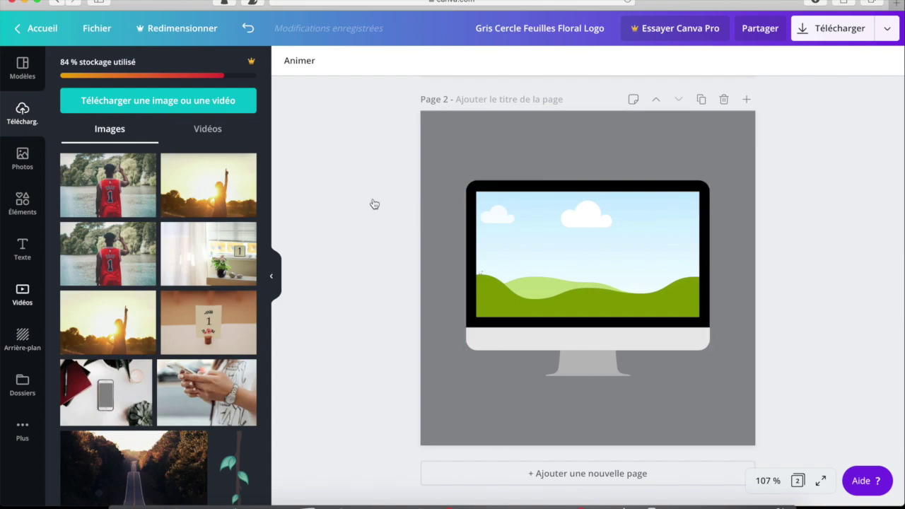
{"action": "mouse_move", "coordinate": [555, 249]}
{"action": "left_mouse_down"}
{"action": "mouse_move", "coordinate": [571, 202]}
{"action": "mouse_move", "coordinate": [207, 246]}
{"action": "mouse_move", "coordinate": [570, 233]}
{"action": "mouse_move", "coordinate": [556, 260]}
{"action": "left_mouse_up"}
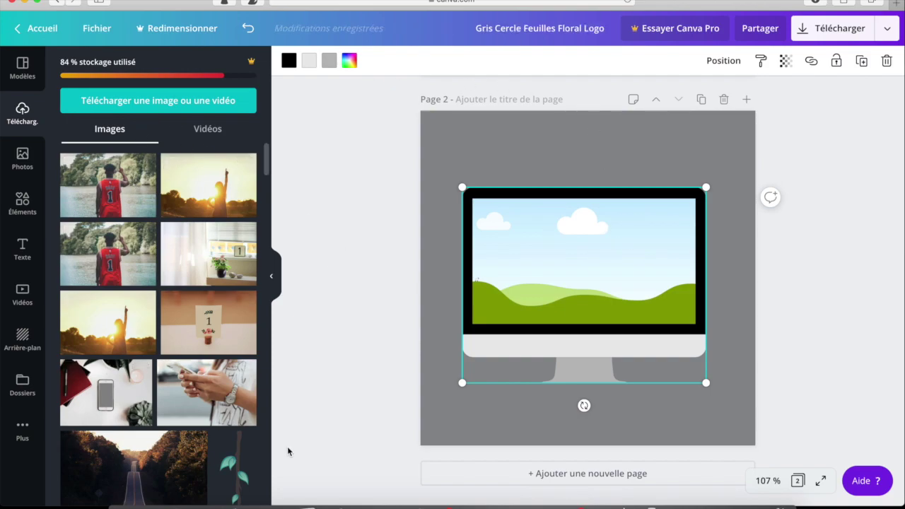
{"action": "left_click", "coordinate": [384, 204]}
{"action": "left_click_drag", "start_coordinate": [201, 182], "coordinate": [523, 229]}
{"action": "mouse_move", "coordinate": [595, 283]}
{"action": "left_mouse_down"}
{"action": "mouse_move", "coordinate": [608, 275]}
{"action": "mouse_move", "coordinate": [600, 277]}
{"action": "left_mouse_up"}
{"action": "left_click", "coordinate": [776, 255]}
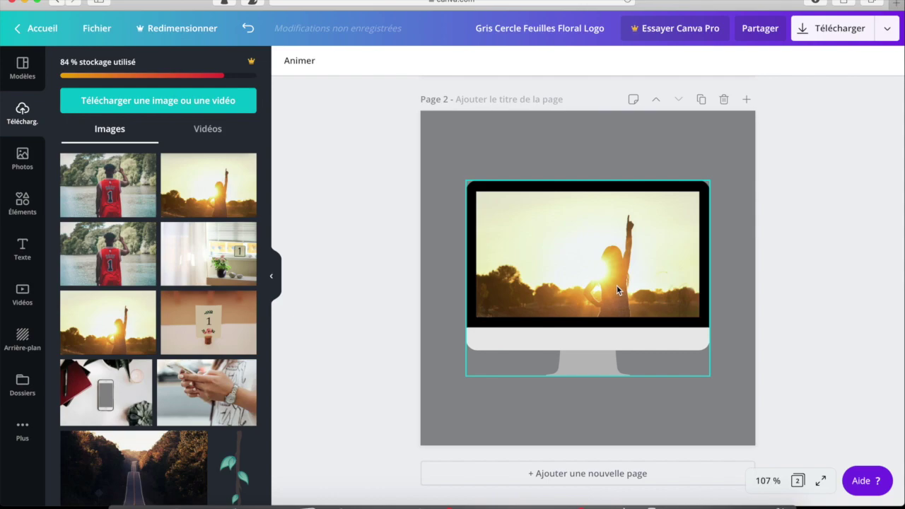
- Remove the sunset photo from the monitor frame and delete the empty frame from page 2
{"action": "left_click", "coordinate": [689, 243]}
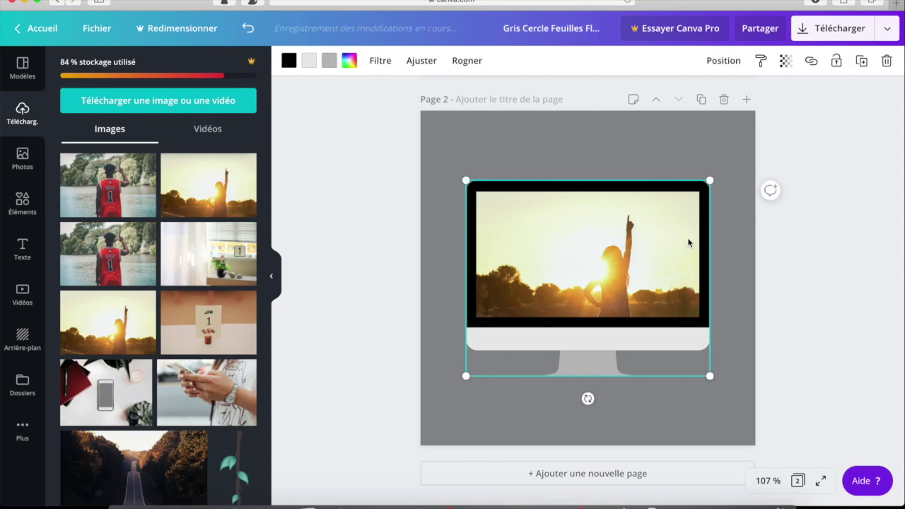
{"action": "key", "text": "Delete"}
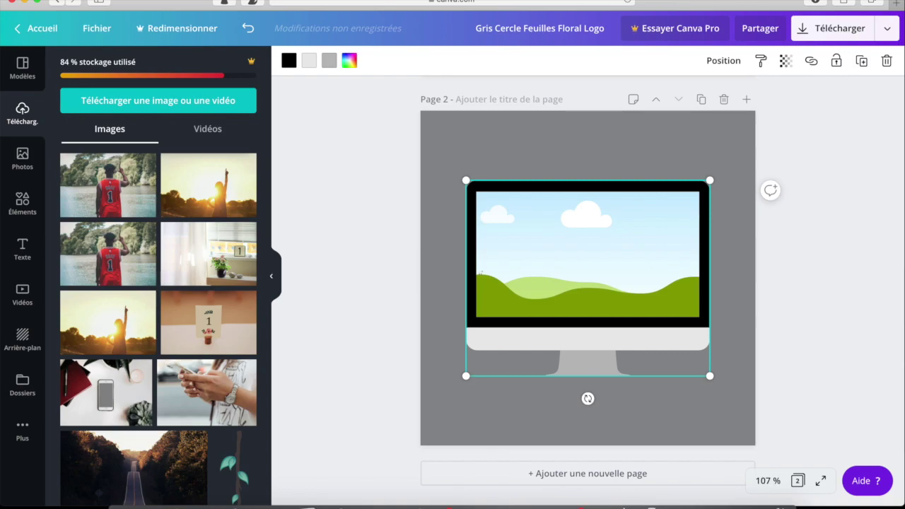
{"action": "key", "text": "Delete"}
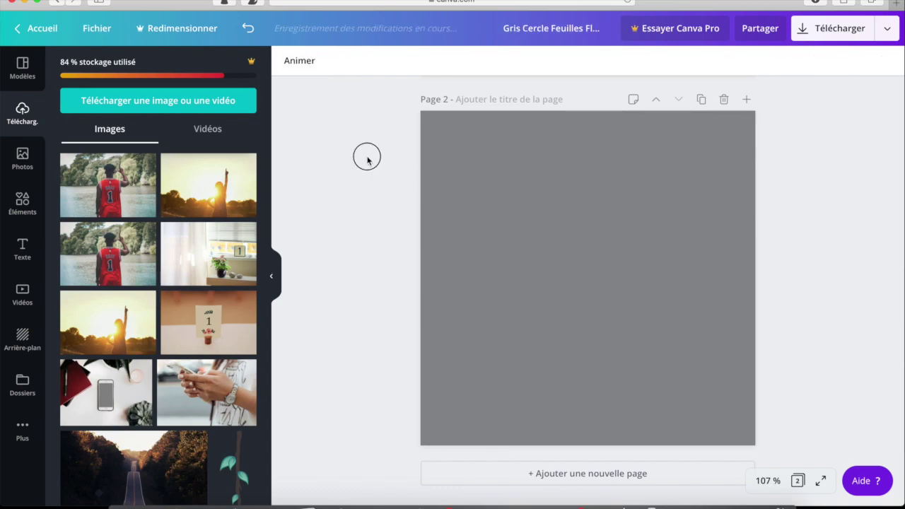
- Try the circular frame on page 2, placing it partly outside the page at the upper-left corner
{"action": "left_click", "coordinate": [22, 201]}
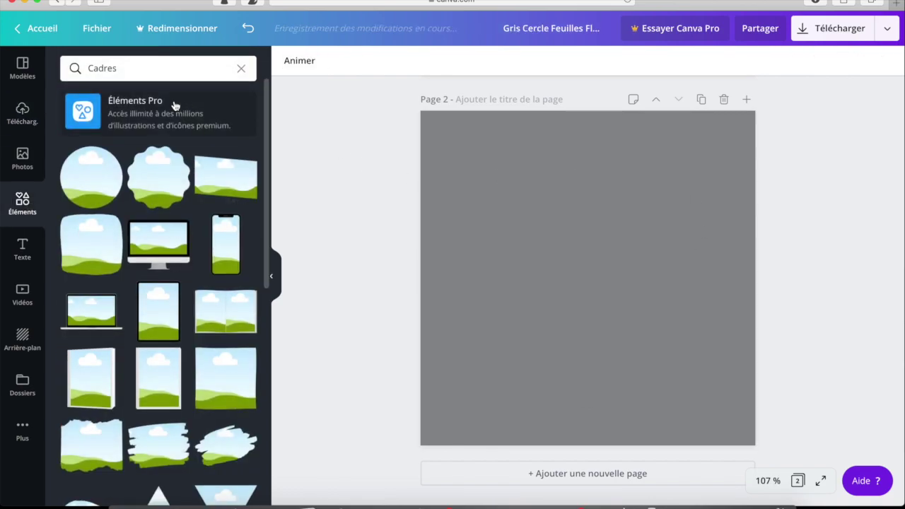
{"action": "left_click", "coordinate": [97, 182]}
{"action": "left_click_drag", "start_coordinate": [555, 268], "coordinate": [430, 168]}
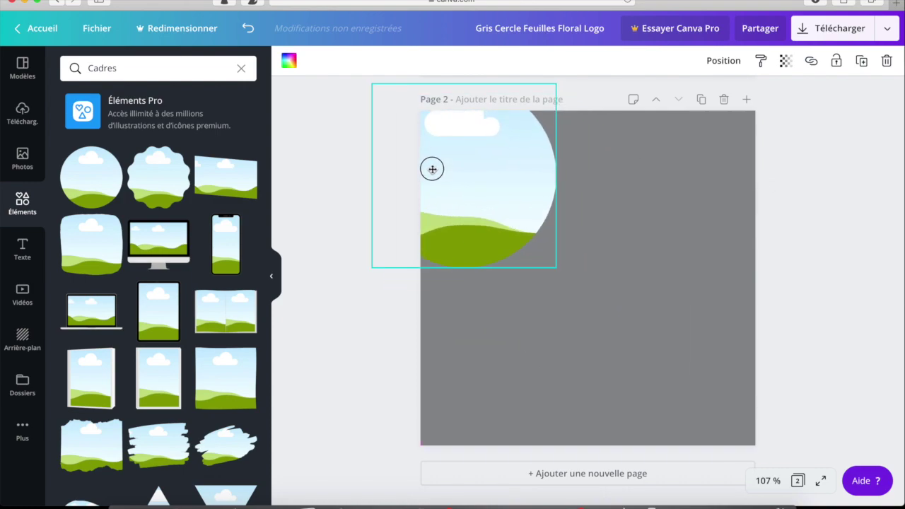
{"action": "left_click", "coordinate": [346, 320]}
- Try the "Juste pour vous !" text combination on page 2, narrow it to two lines and place it beside the circular frame
{"action": "left_click", "coordinate": [22, 249]}
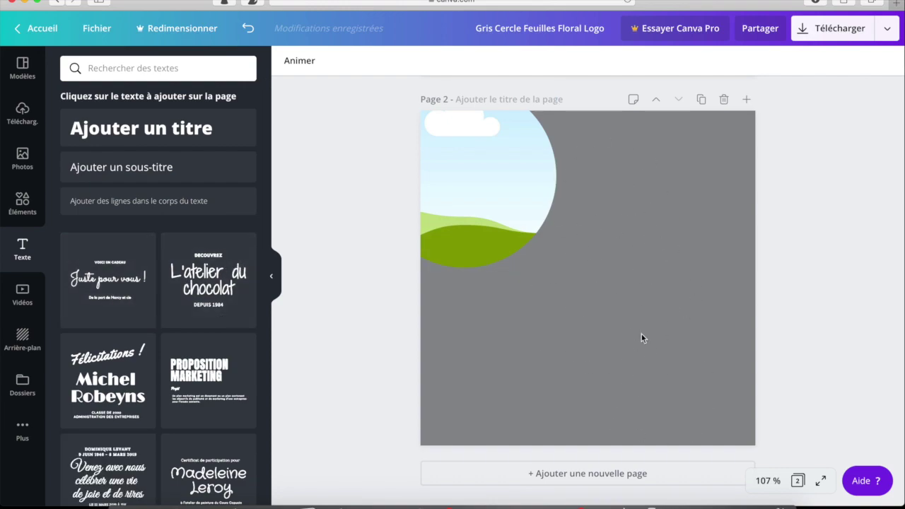
{"action": "left_click", "coordinate": [606, 199]}
{"action": "left_click_drag", "start_coordinate": [590, 265], "coordinate": [591, 325]}
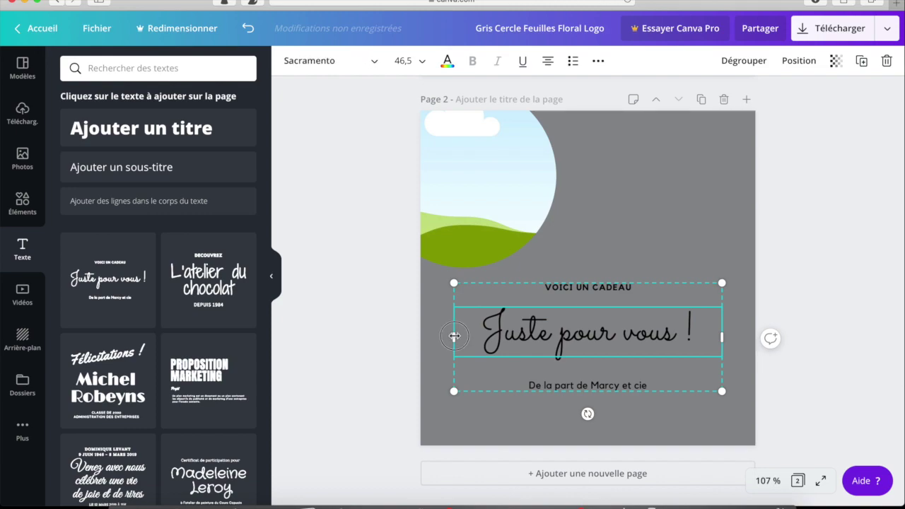
{"action": "left_click_drag", "start_coordinate": [454, 335], "coordinate": [586, 328]}
{"action": "left_click_drag", "start_coordinate": [681, 359], "coordinate": [676, 232]}
{"action": "left_click", "coordinate": [684, 264]}
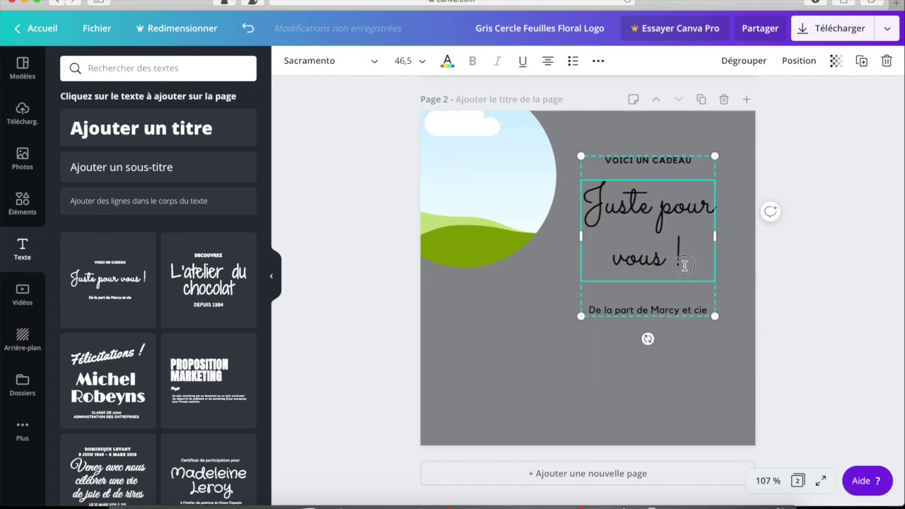
- Move the "Juste pour vous !" text group slightly lower beside the circle, and delete both the text and the circular frame
{"action": "left_click_drag", "start_coordinate": [684, 264], "coordinate": [691, 294]}
{"action": "left_click", "coordinate": [792, 245]}
{"action": "left_click", "coordinate": [574, 299]}
{"action": "key", "text": "Delete"}
{"action": "key", "text": "Delete"}
{"action": "left_click_drag", "start_coordinate": [668, 261], "coordinate": [665, 274]}
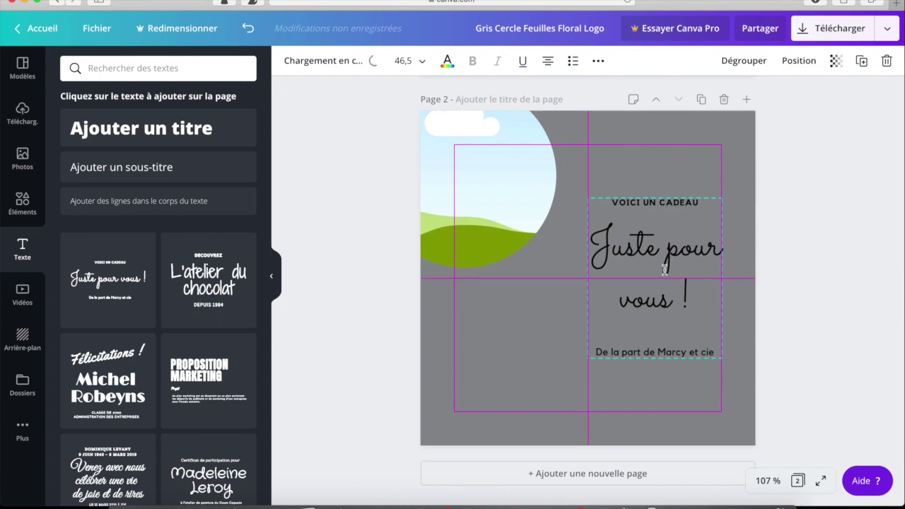
{"action": "left_click", "coordinate": [813, 297]}
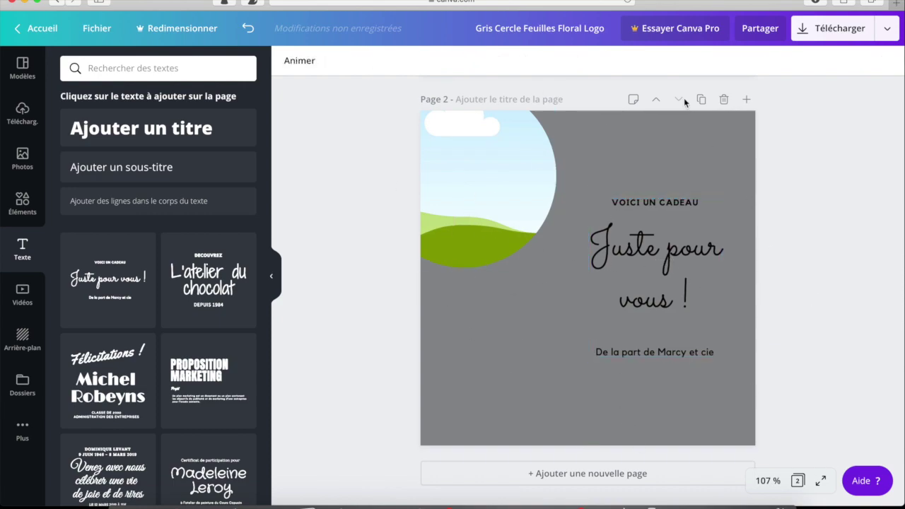
{"action": "left_click_drag", "start_coordinate": [794, 132], "coordinate": [429, 280]}
{"action": "key", "text": "Delete"}
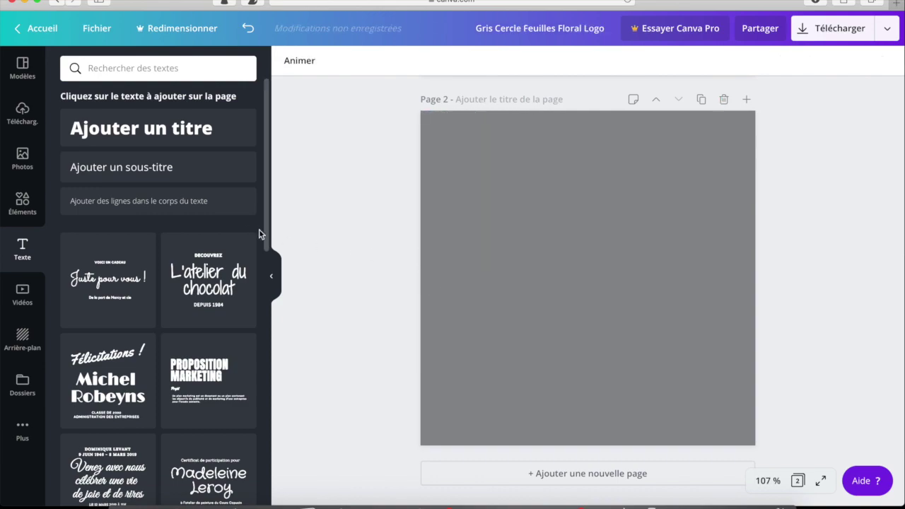
- Look back at the floral logo on page 1 and browse the ready-made text combinations
{"action": "left_click", "coordinate": [22, 201]}
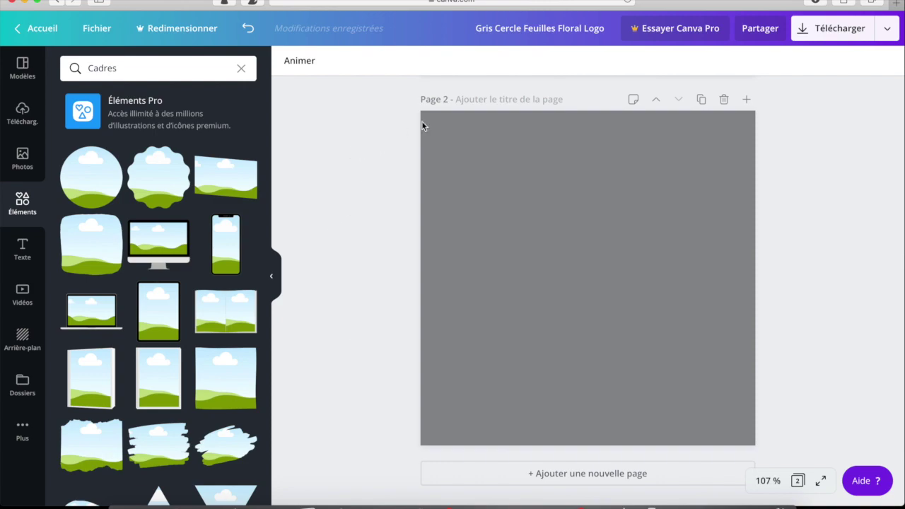
{"action": "scroll", "coordinate": [636, 146], "scroll_direction": "up", "scroll_amount": 5}
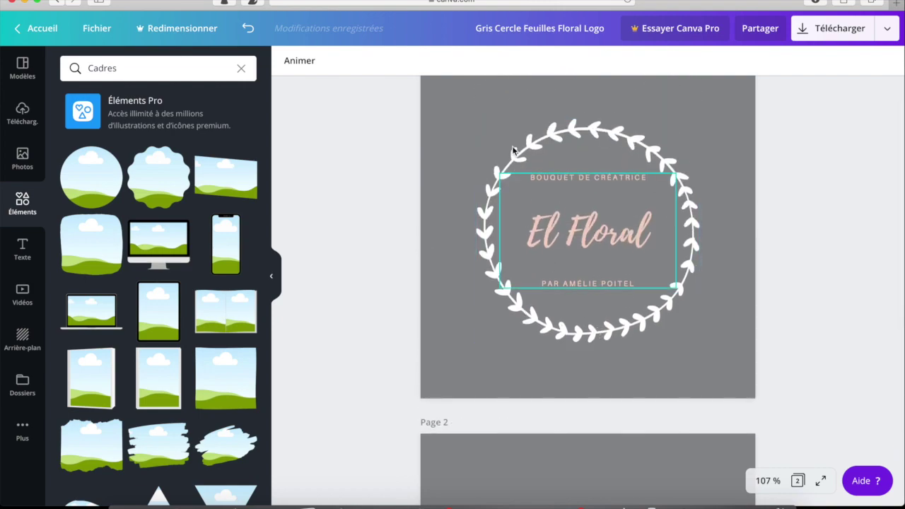
{"action": "scroll", "coordinate": [565, 266], "scroll_direction": "down", "scroll_amount": 5}
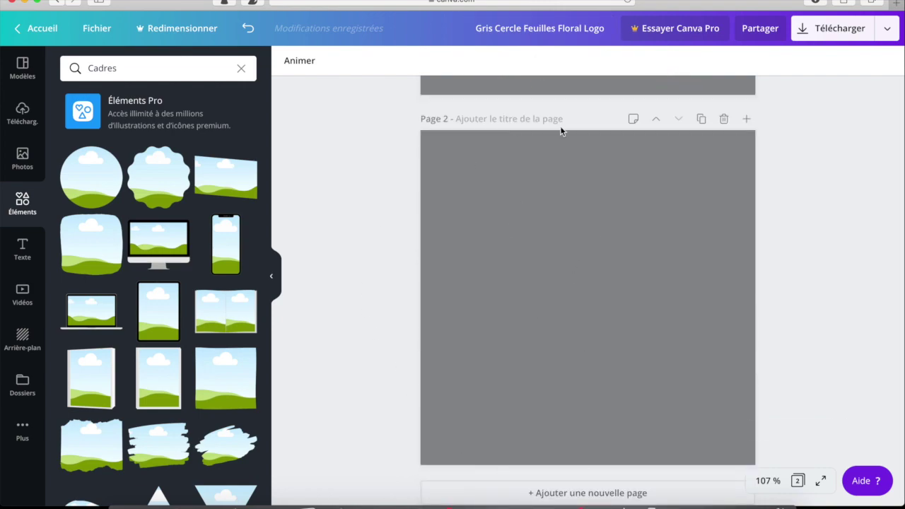
{"action": "scroll", "coordinate": [357, 292], "scroll_direction": "up", "scroll_amount": 1}
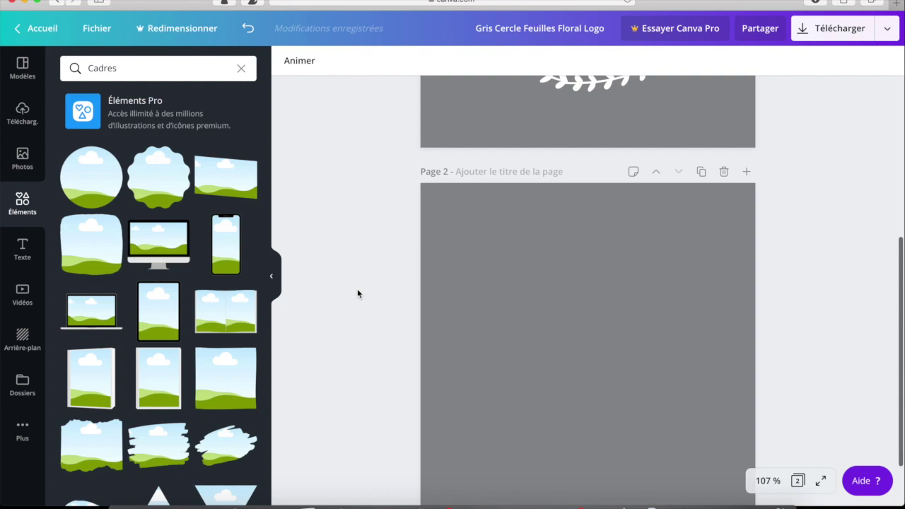
{"action": "left_click", "coordinate": [23, 247]}
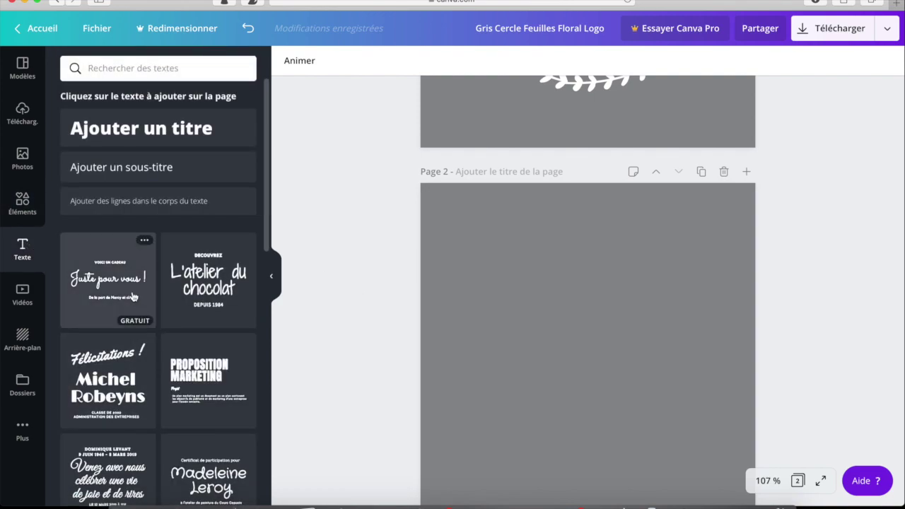
{"action": "scroll", "coordinate": [150, 374], "scroll_direction": "down", "scroll_amount": 10}
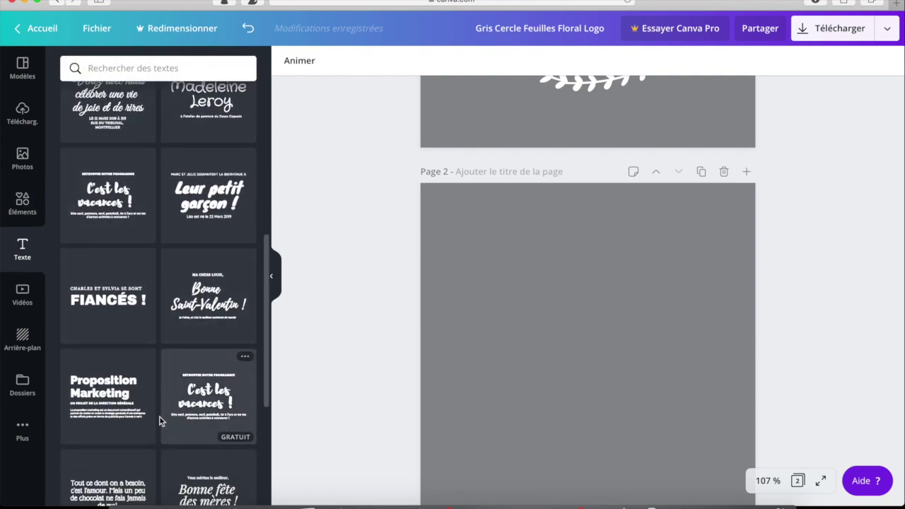
{"action": "scroll", "coordinate": [202, 325], "scroll_direction": "down", "scroll_amount": 4}
{"action": "scroll", "coordinate": [201, 325], "scroll_direction": "down", "scroll_amount": 10}
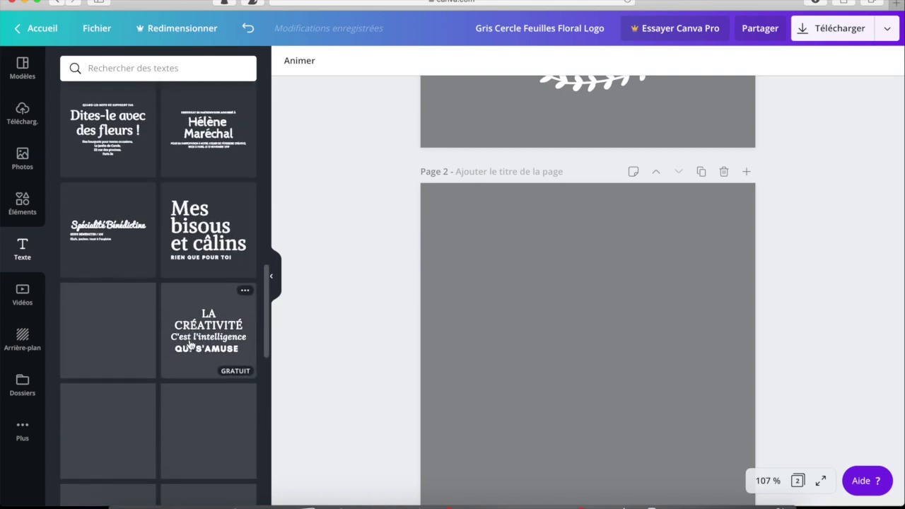
{"action": "scroll", "coordinate": [191, 339], "scroll_direction": "up", "scroll_amount": 20}
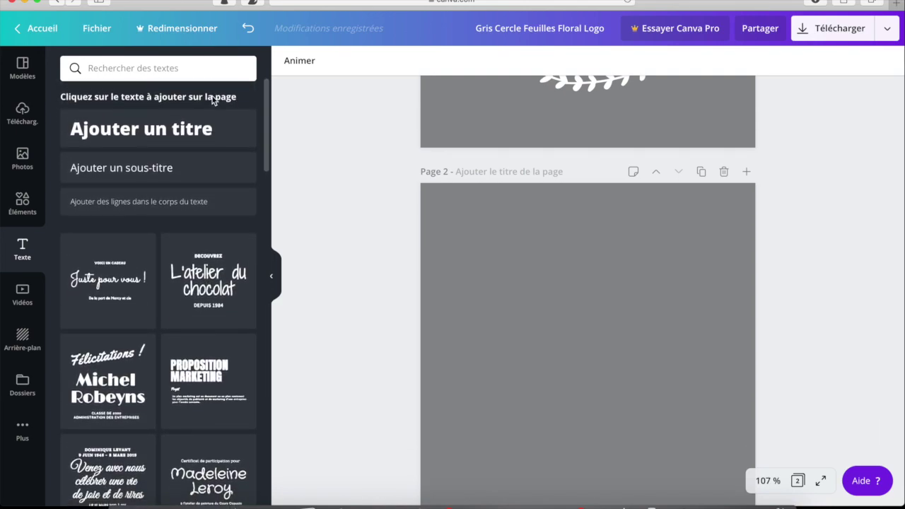
- Add a title text box to page 2, and give it the Moontime font and white colour
{"action": "left_click", "coordinate": [164, 132]}
{"action": "left_click", "coordinate": [358, 65]}
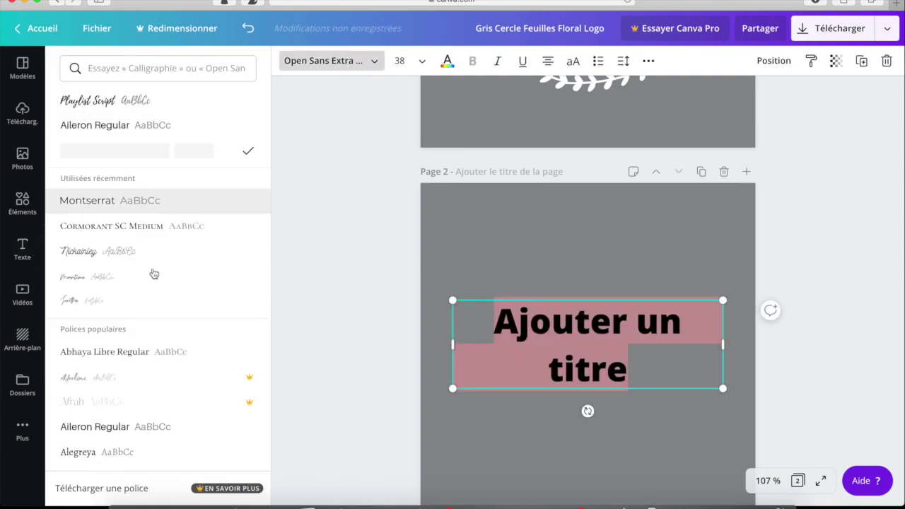
{"action": "left_click", "coordinate": [247, 277]}
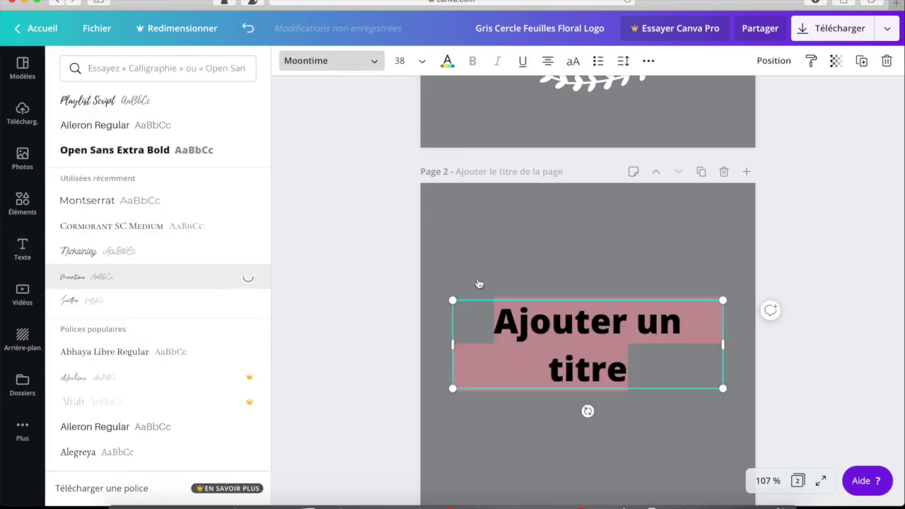
{"action": "left_click", "coordinate": [441, 61]}
{"action": "left_click", "coordinate": [174, 186]}
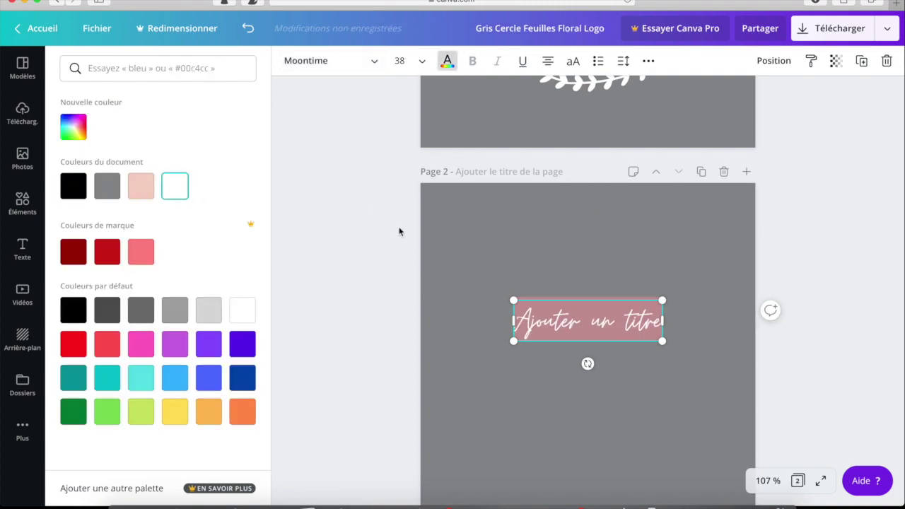
{"action": "left_click", "coordinate": [523, 65]}
{"action": "left_click", "coordinate": [814, 323]}
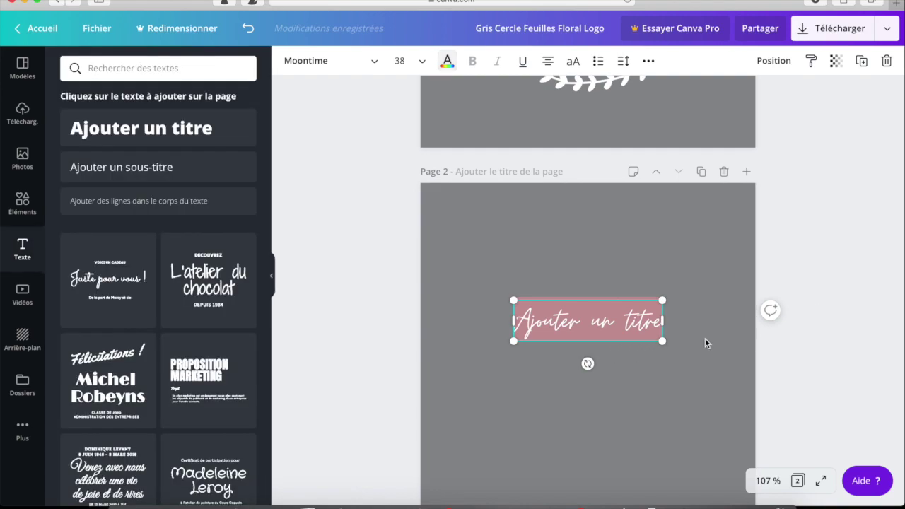
{"action": "left_click", "coordinate": [774, 353]}
- Try uppercase lettering on the white title and switch it back to its original case
{"action": "left_click", "coordinate": [628, 318]}
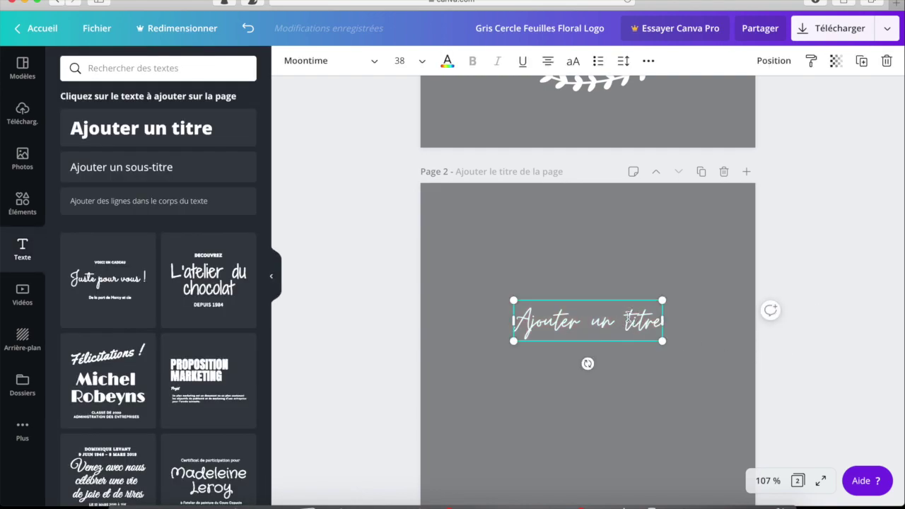
{"action": "left_click", "coordinate": [573, 64]}
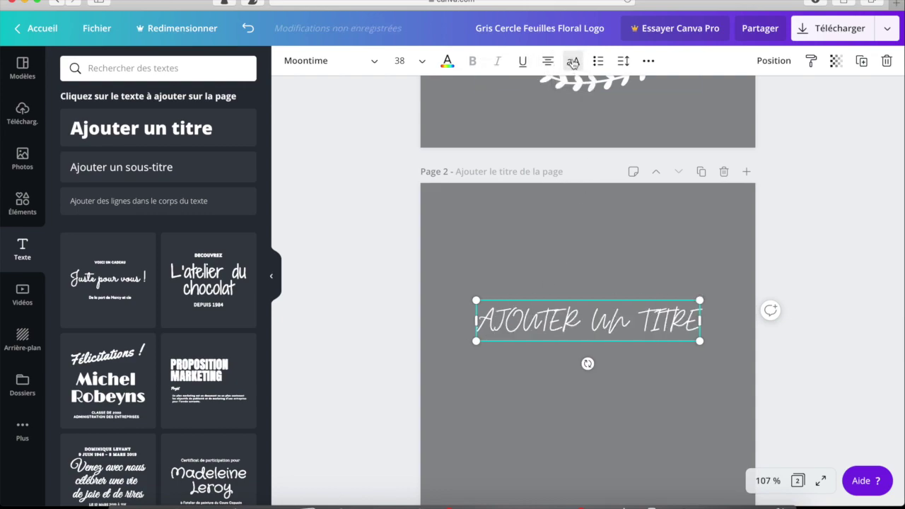
{"action": "left_click", "coordinate": [573, 64]}
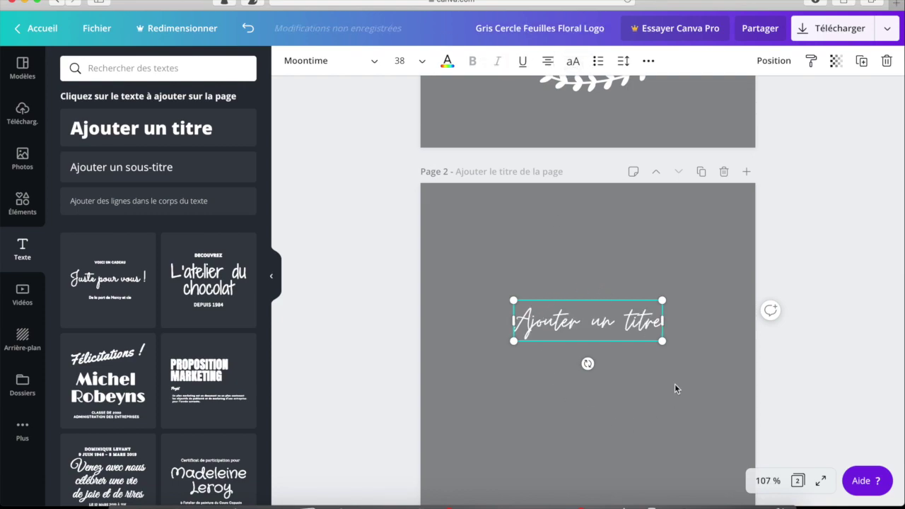
- Delete the white title text box from page 2
{"action": "key", "text": "Delete"}
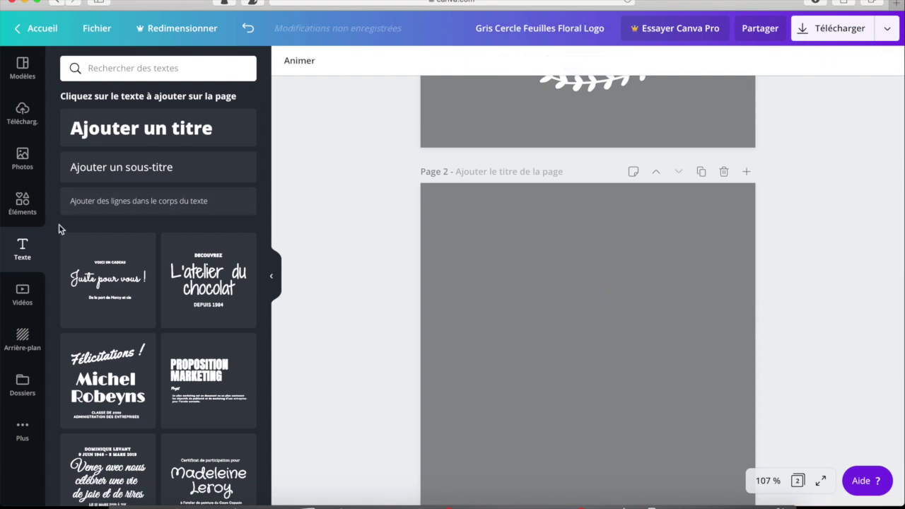
- Look through the stock video categories, from aerial views and backgrounds down to sea, sky, sports and technology
{"action": "left_click", "coordinate": [24, 295]}
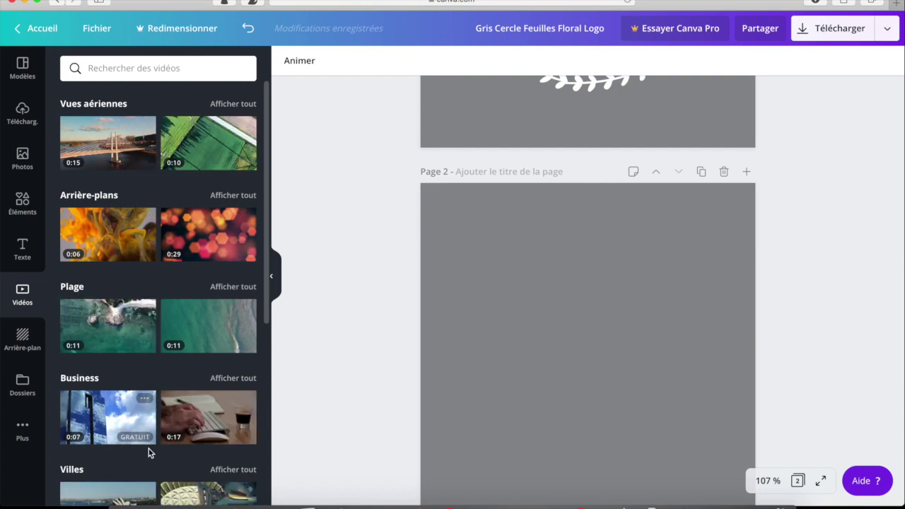
{"action": "scroll", "coordinate": [150, 451], "scroll_direction": "down", "scroll_amount": 4}
{"action": "scroll", "coordinate": [152, 449], "scroll_direction": "down", "scroll_amount": 3}
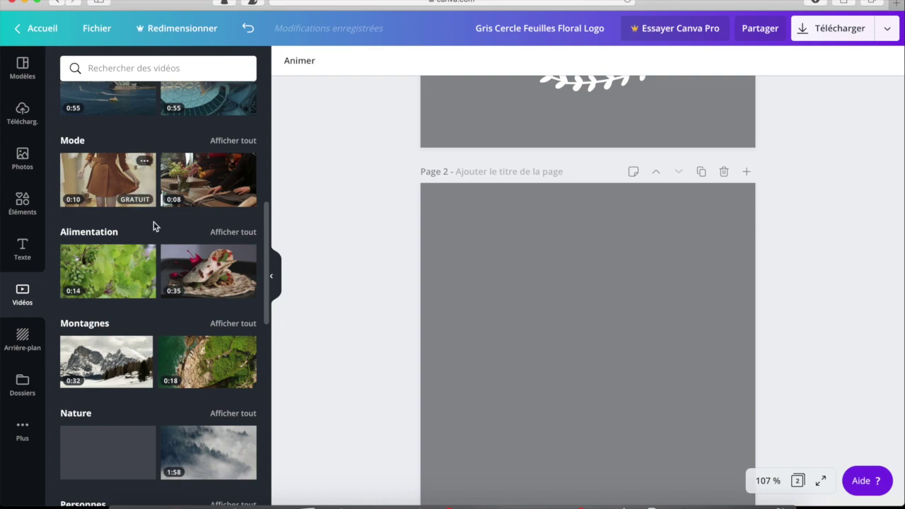
{"action": "scroll", "coordinate": [149, 177], "scroll_direction": "up", "scroll_amount": 8}
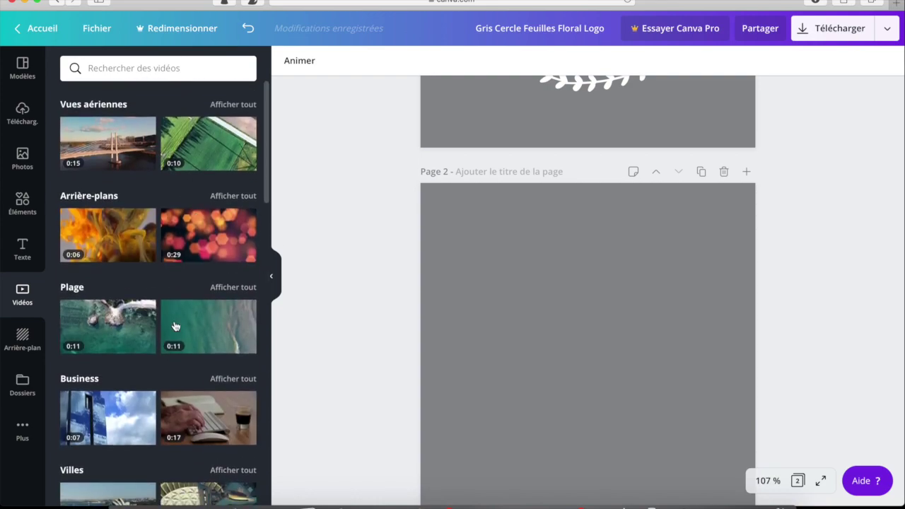
{"action": "scroll", "coordinate": [151, 364], "scroll_direction": "down", "scroll_amount": 2}
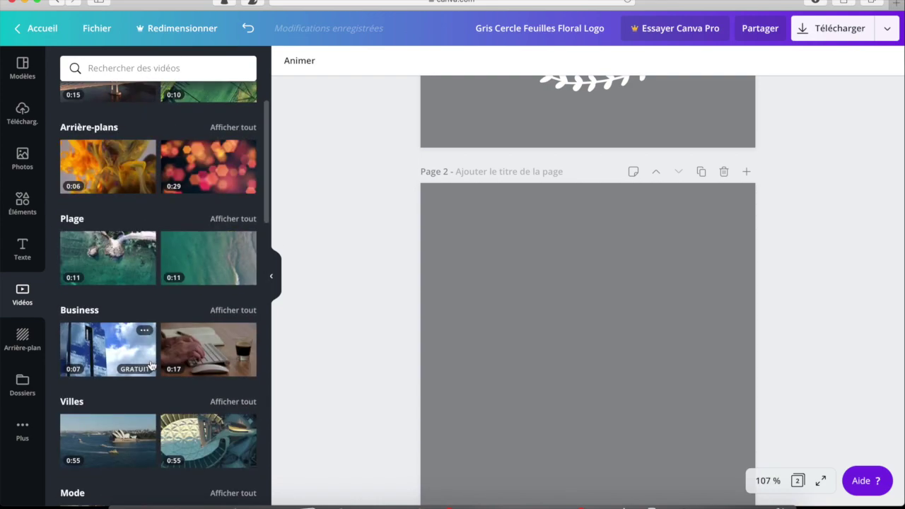
{"action": "scroll", "coordinate": [150, 364], "scroll_direction": "up", "scroll_amount": 2}
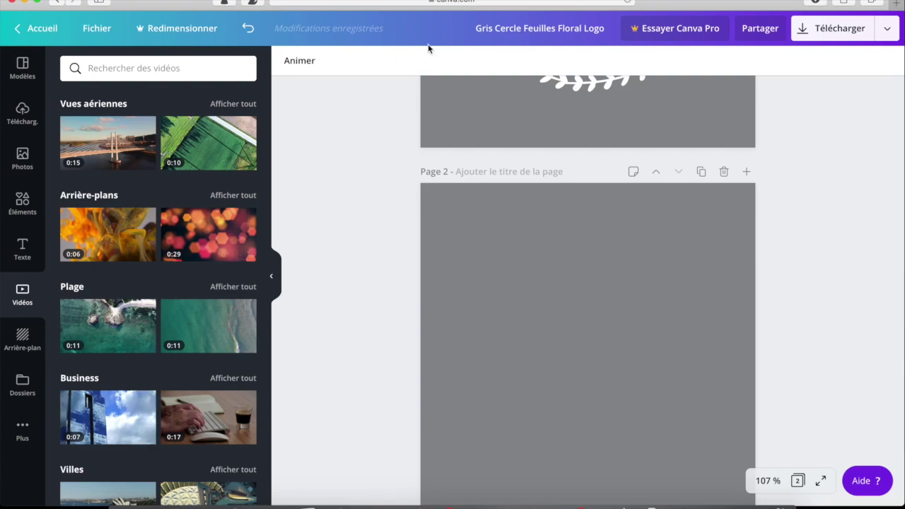
{"action": "scroll", "coordinate": [205, 297], "scroll_direction": "down", "scroll_amount": 15}
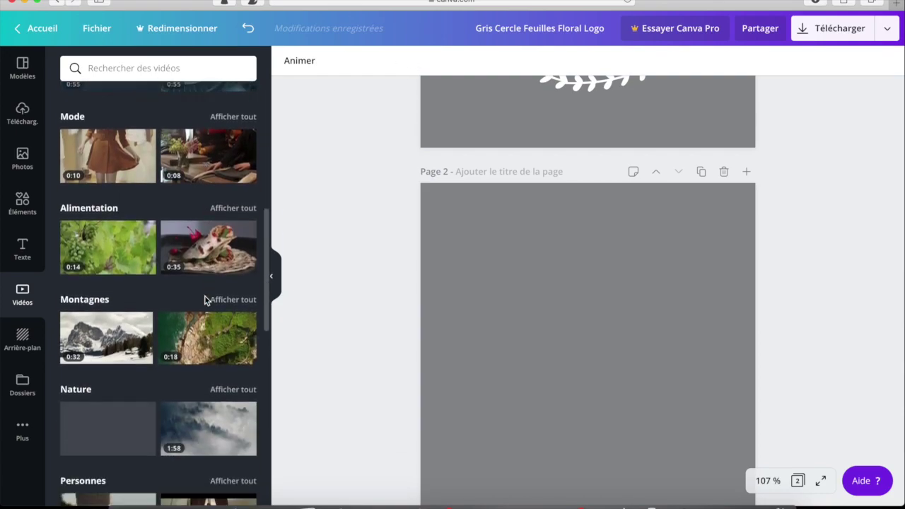
{"action": "scroll", "coordinate": [205, 301], "scroll_direction": "down", "scroll_amount": 5}
{"action": "scroll", "coordinate": [204, 300], "scroll_direction": "up", "scroll_amount": 20}
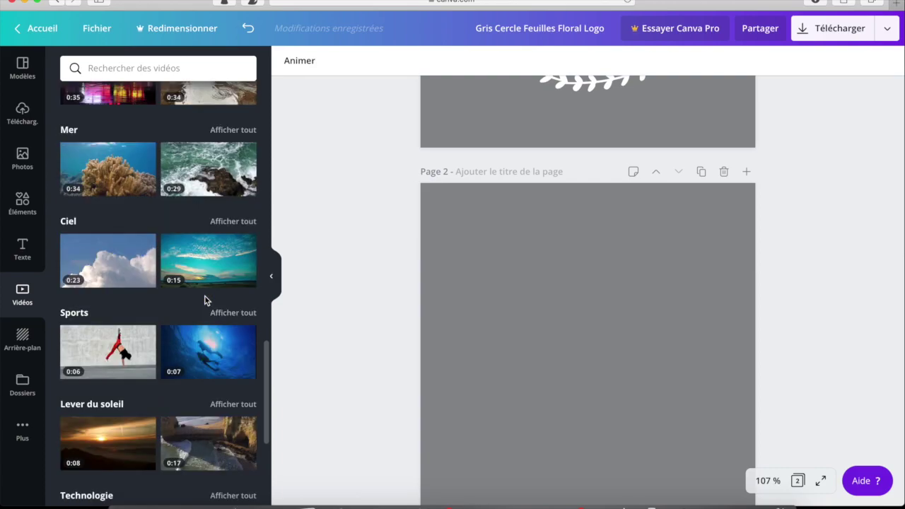
- Try the pastel bokeh, black marble, dark grainy and reddish-brown wood backgrounds in turn on page 1's floral logo
{"action": "left_click", "coordinate": [22, 340]}
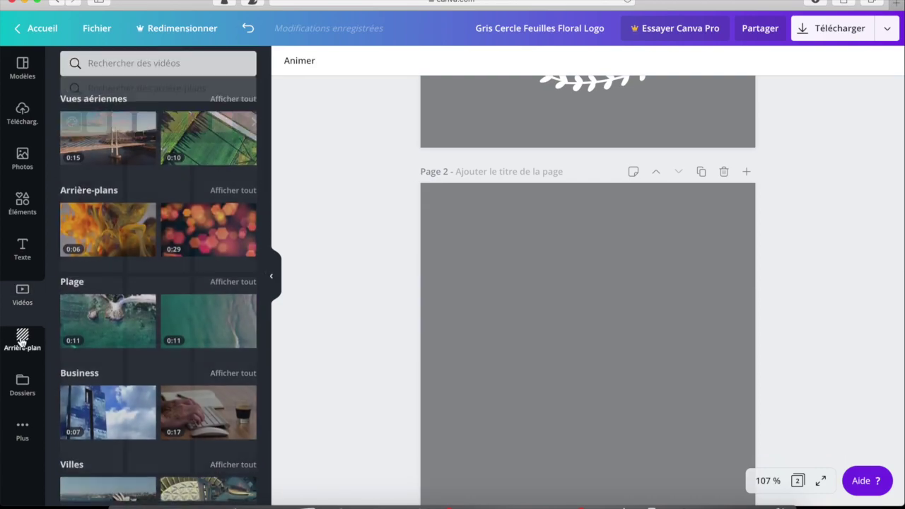
{"action": "left_click", "coordinate": [539, 333]}
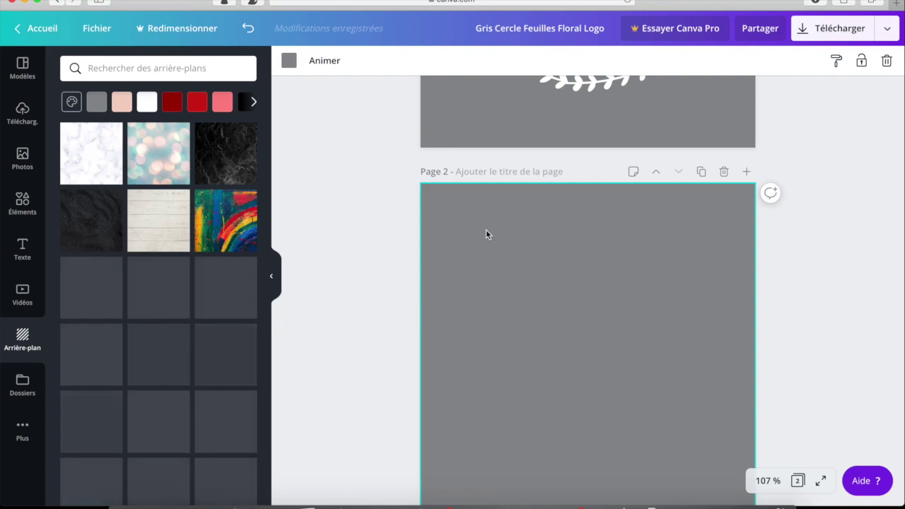
{"action": "scroll", "coordinate": [483, 232], "scroll_direction": "up", "scroll_amount": 2}
{"action": "scroll", "coordinate": [457, 119], "scroll_direction": "up", "scroll_amount": 2}
{"action": "scroll", "coordinate": [455, 113], "scroll_direction": "up", "scroll_amount": 1}
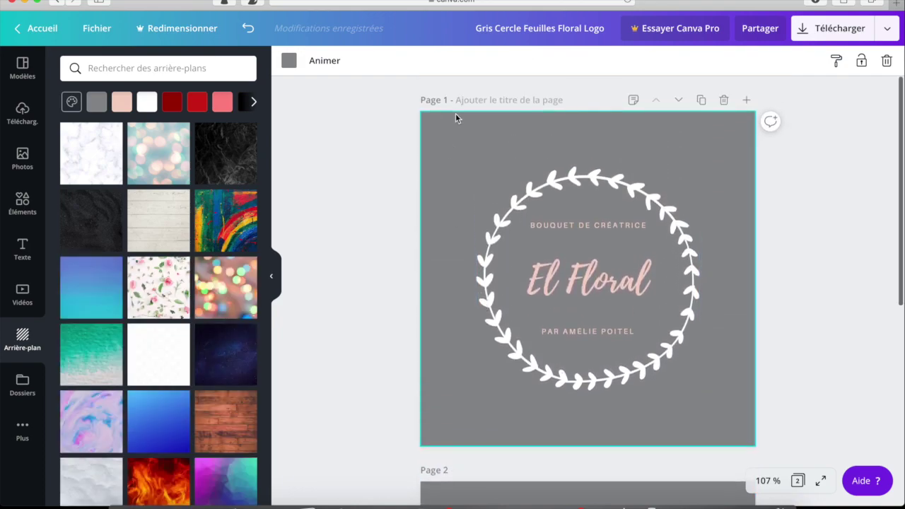
{"action": "left_click", "coordinate": [162, 154]}
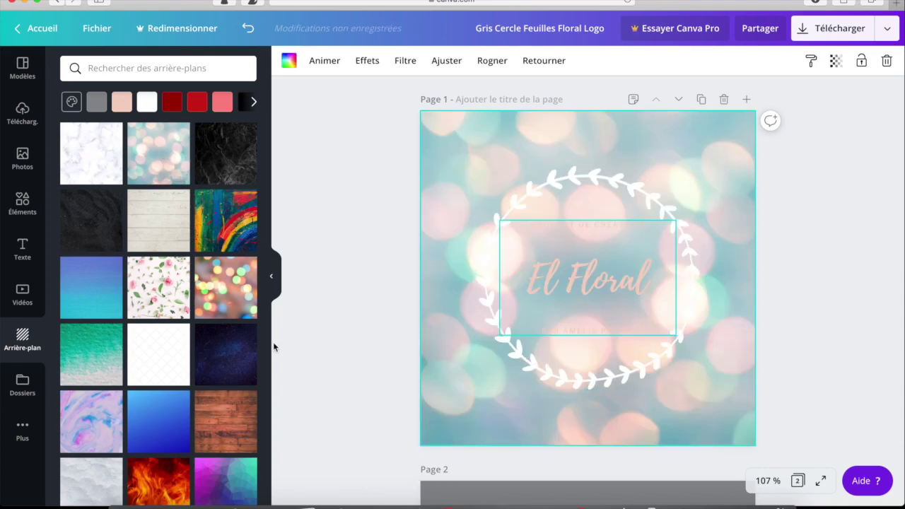
{"action": "left_click", "coordinate": [228, 172]}
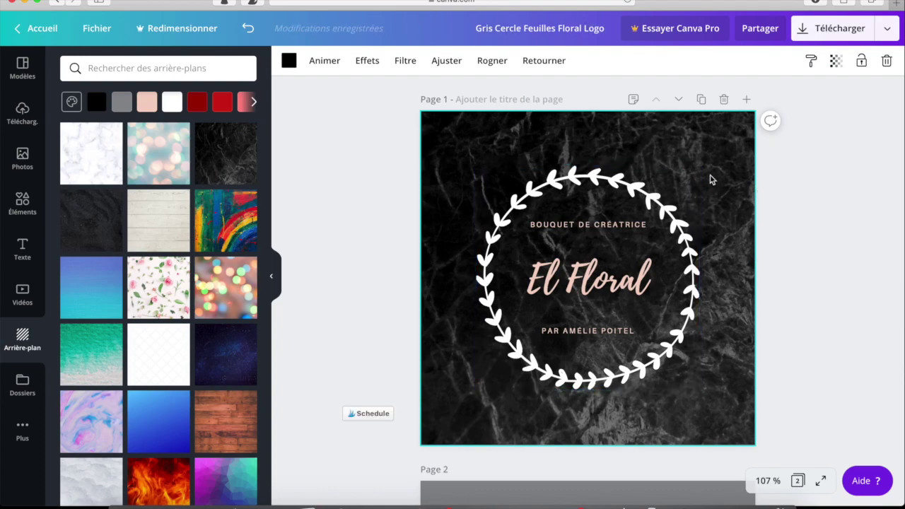
{"action": "left_click", "coordinate": [97, 217]}
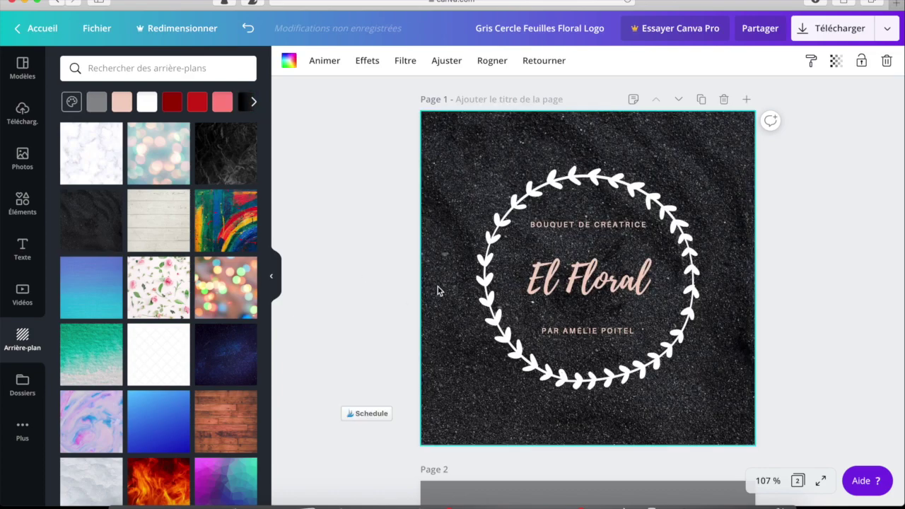
{"action": "left_click", "coordinate": [235, 418]}
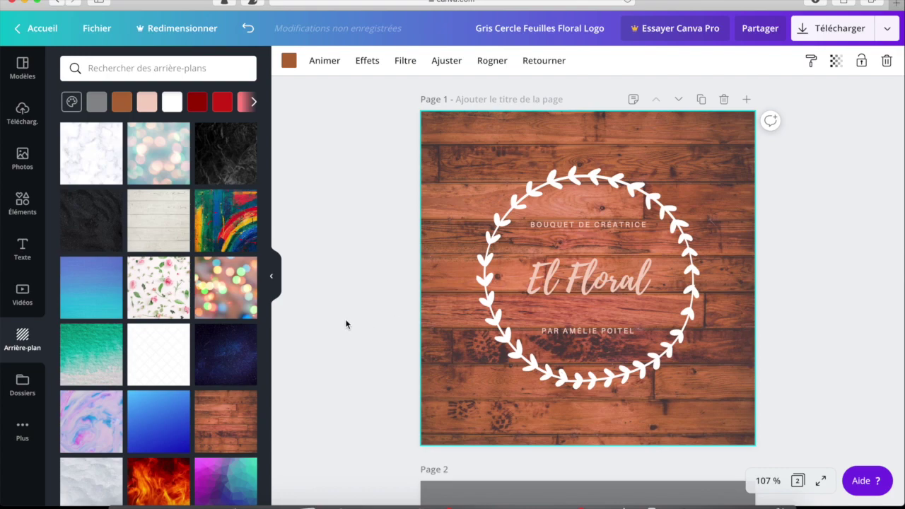
- Apply the dark brown vertical wood plank background to page 1 and deselect it
{"action": "scroll", "coordinate": [203, 415], "scroll_direction": "down", "scroll_amount": 2}
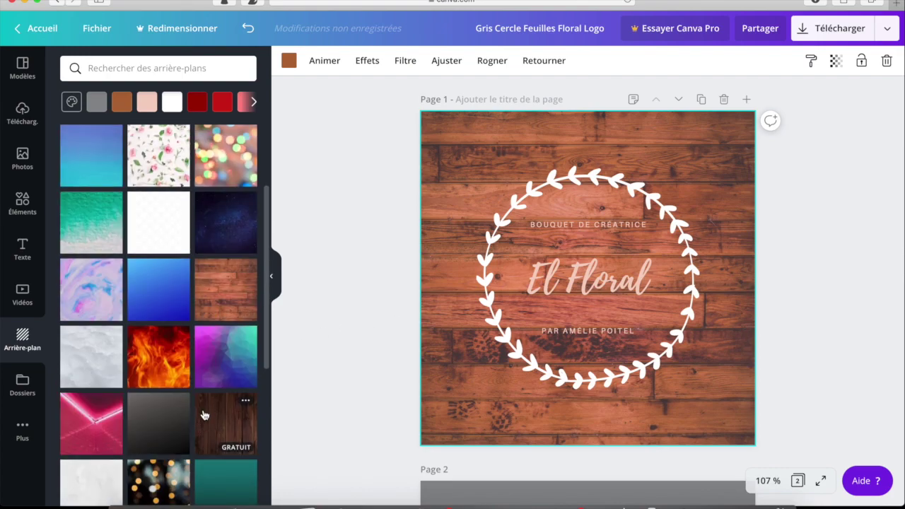
{"action": "left_click", "coordinate": [203, 414]}
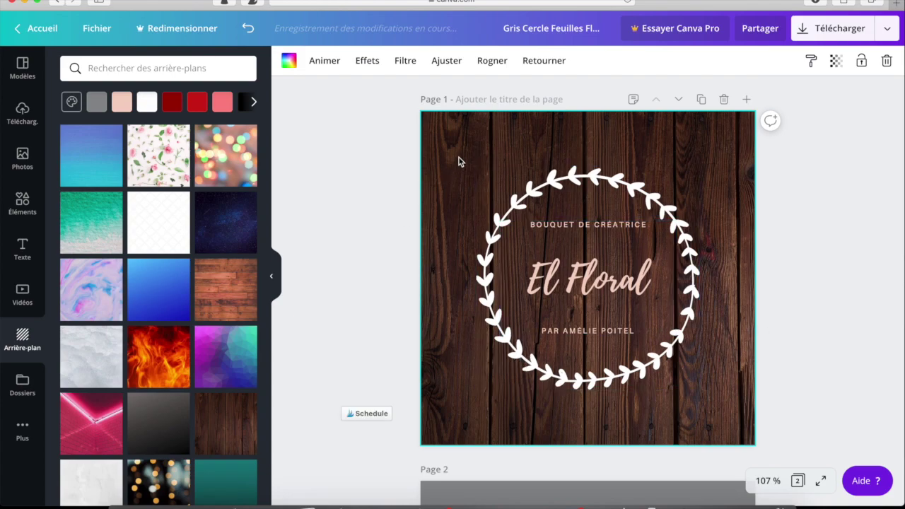
{"action": "left_click", "coordinate": [330, 138]}
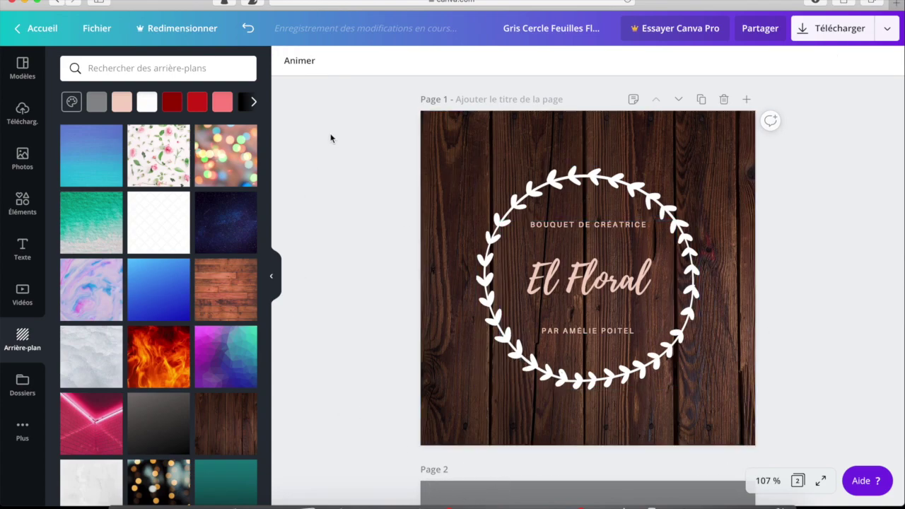
- Look at the folders and additional apps, and browse the Emoji collection as far as "Lieux et Voyages"
{"action": "left_click", "coordinate": [14, 403]}
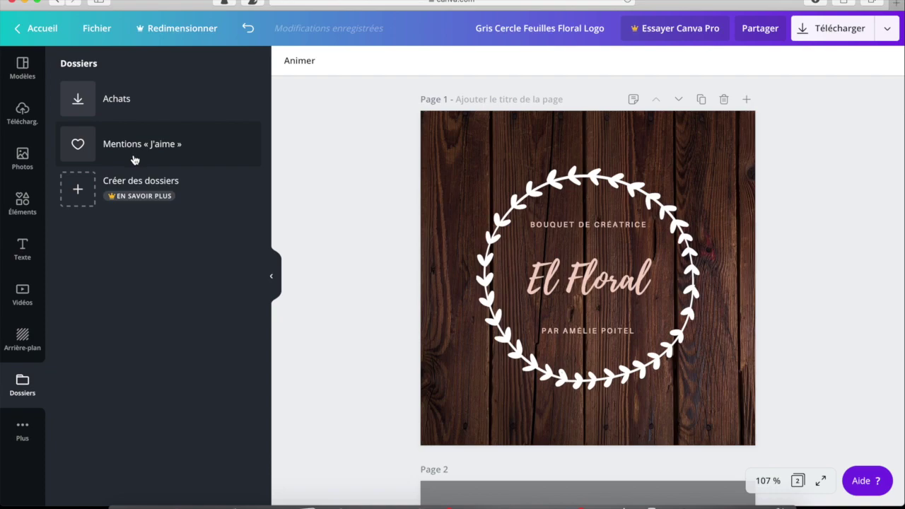
{"action": "left_click", "coordinate": [26, 420]}
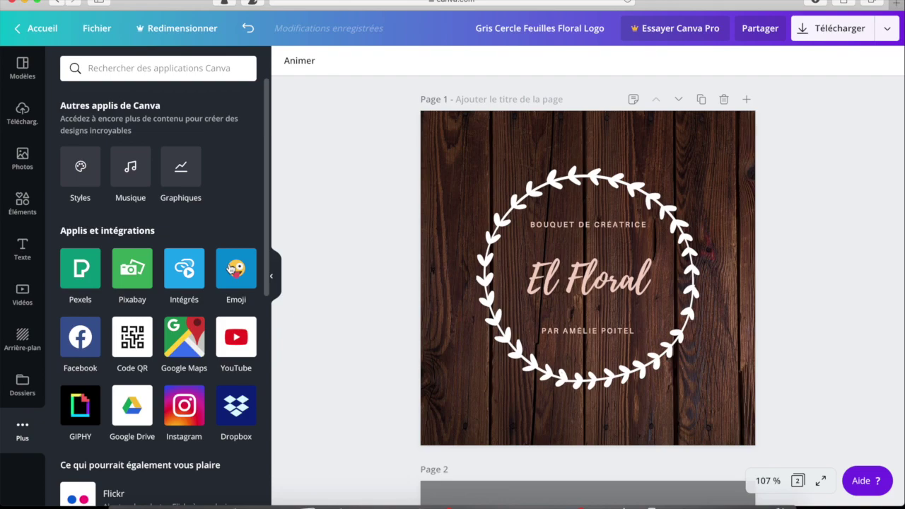
{"action": "left_click", "coordinate": [236, 284]}
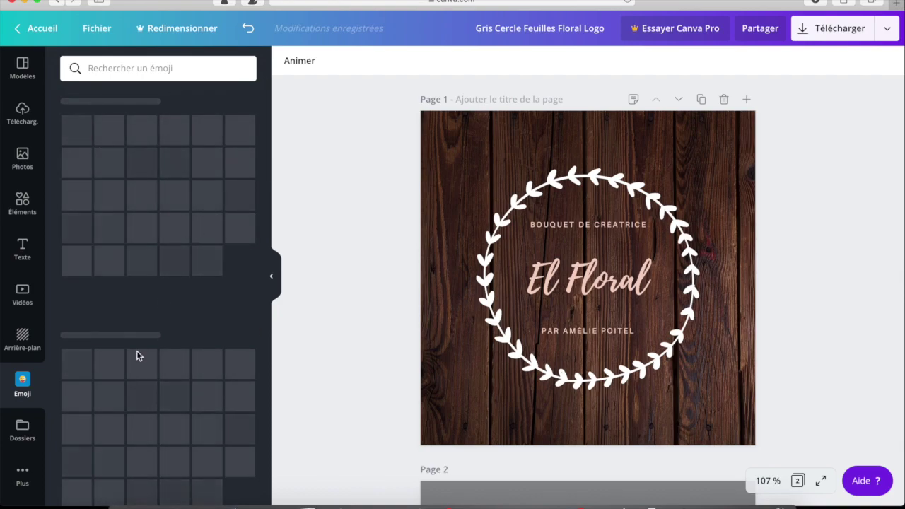
{"action": "scroll", "coordinate": [190, 419], "scroll_direction": "down", "scroll_amount": 15}
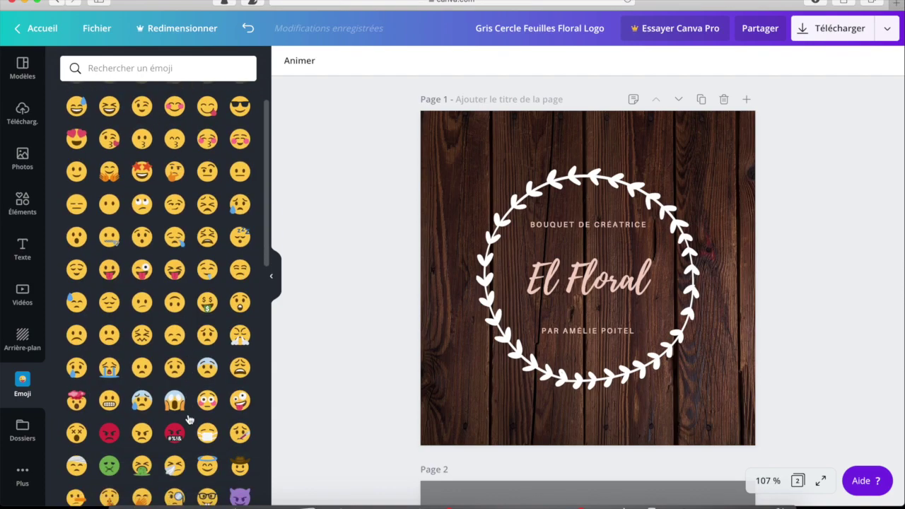
{"action": "scroll", "coordinate": [190, 419], "scroll_direction": "down", "scroll_amount": 20}
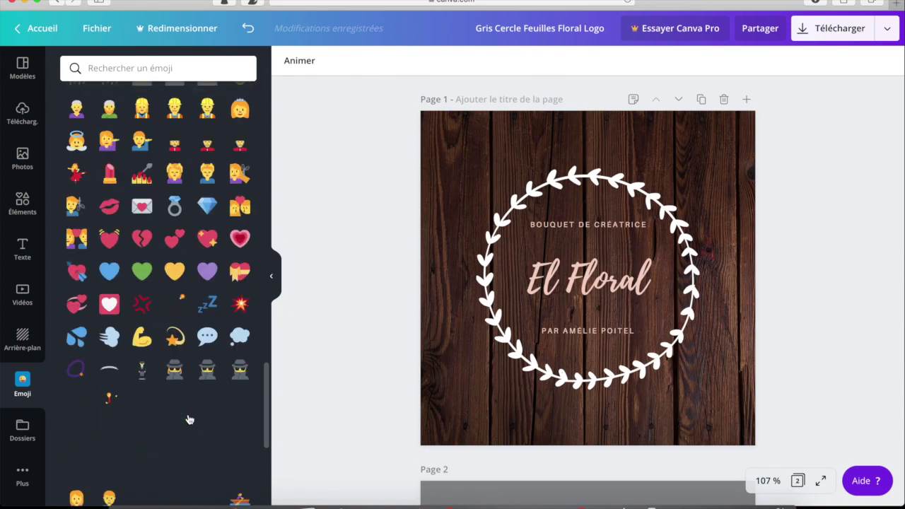
{"action": "scroll", "coordinate": [190, 420], "scroll_direction": "down", "scroll_amount": 20}
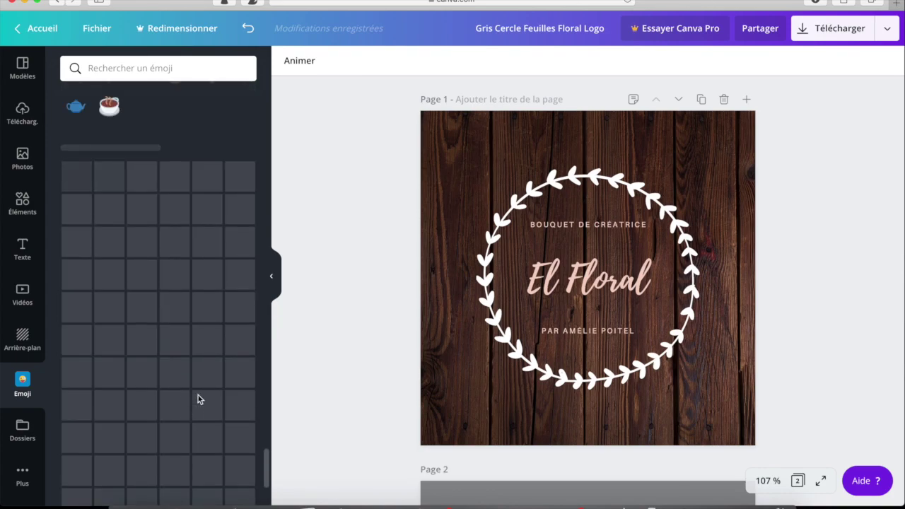
{"action": "scroll", "coordinate": [176, 146], "scroll_direction": "down", "scroll_amount": 8}
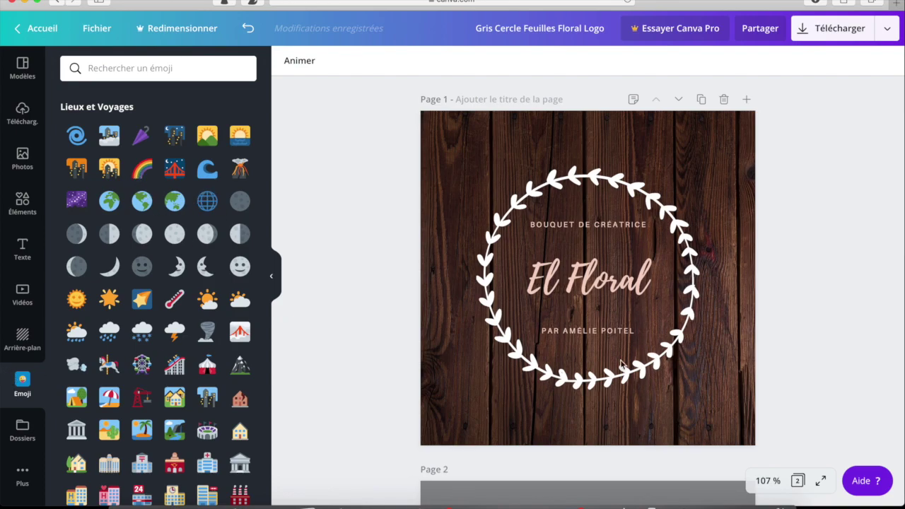
- Select the "El Floral" text inside the text group on page 1
{"action": "left_click", "coordinate": [604, 297]}
{"action": "double_click", "coordinate": [604, 296]}
{"action": "key", "text": "Right"}
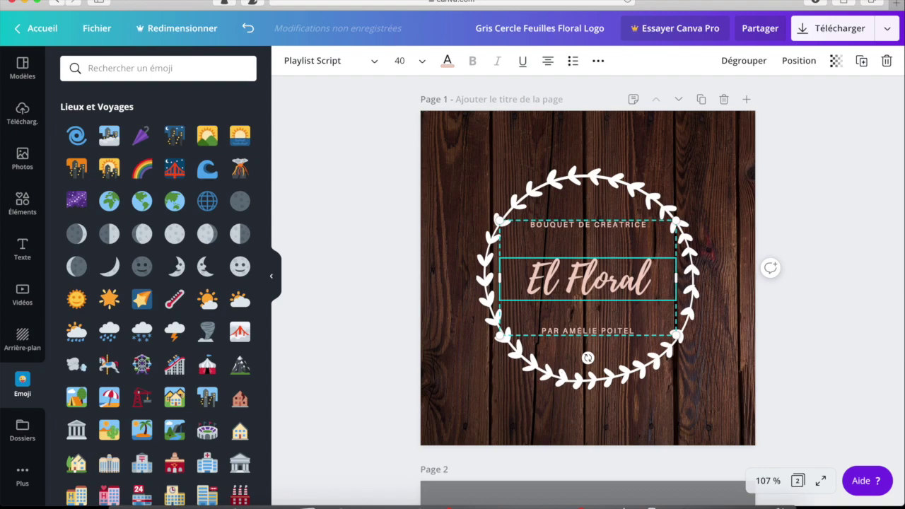
{"action": "left_click", "coordinate": [782, 313]}
{"action": "left_click", "coordinate": [638, 285]}
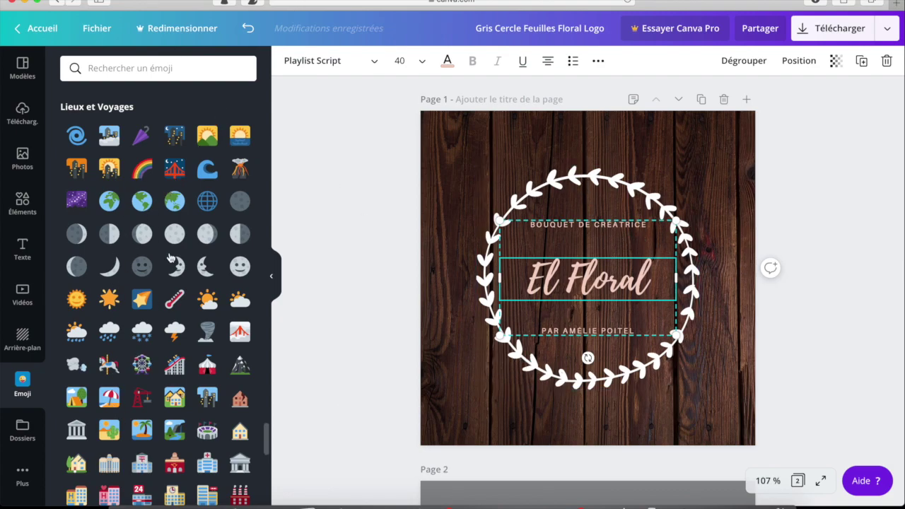
- Leave the emojis, reset the "Cadres" element search to the element categories, and browse the full sticker collection
{"action": "scroll", "coordinate": [170, 258], "scroll_direction": "up", "scroll_amount": 10}
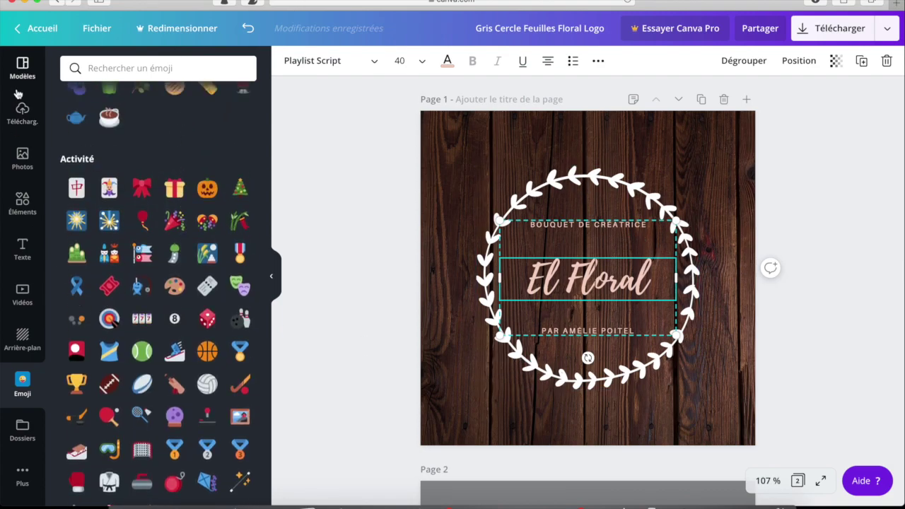
{"action": "left_click", "coordinate": [22, 201]}
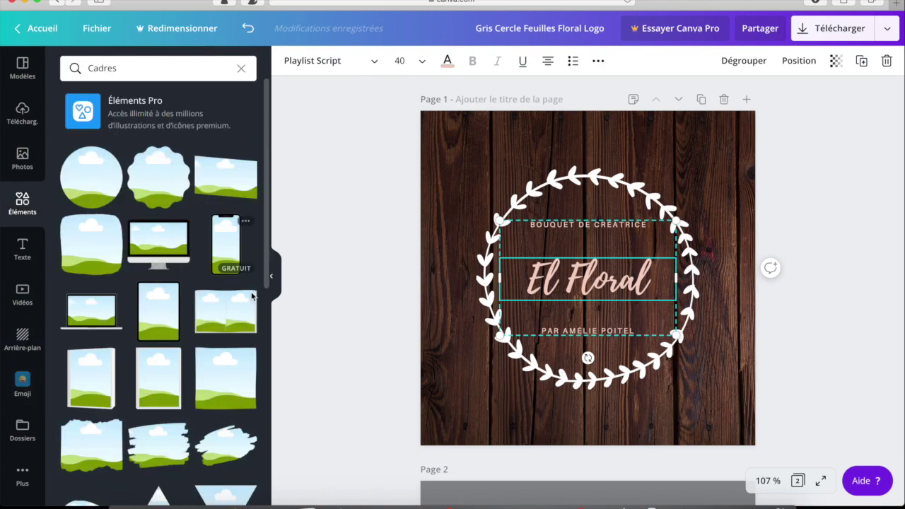
{"action": "left_click", "coordinate": [20, 206]}
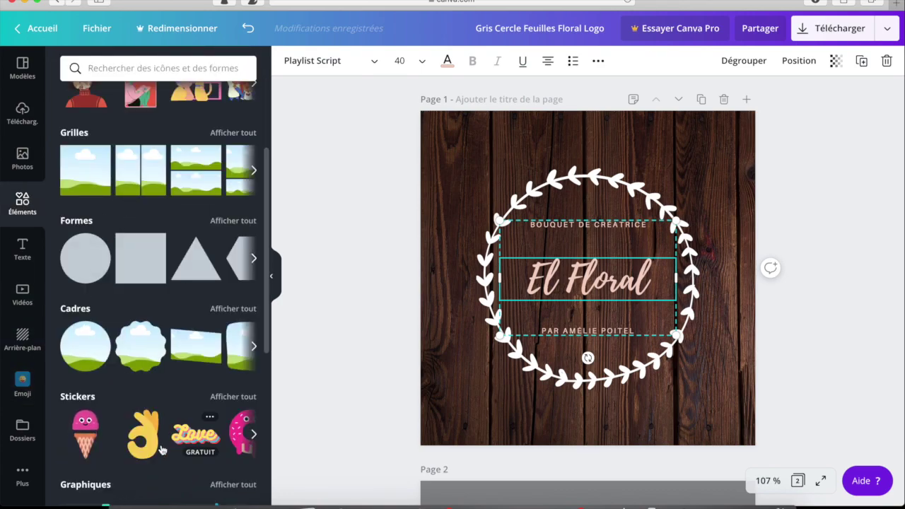
{"action": "scroll", "coordinate": [164, 444], "scroll_direction": "down", "scroll_amount": 2}
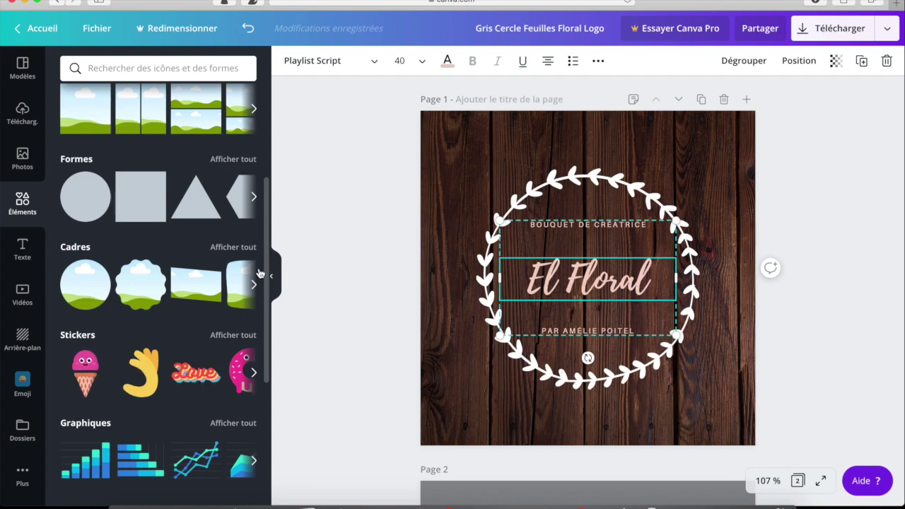
{"action": "scroll", "coordinate": [145, 354], "scroll_direction": "down", "scroll_amount": 3}
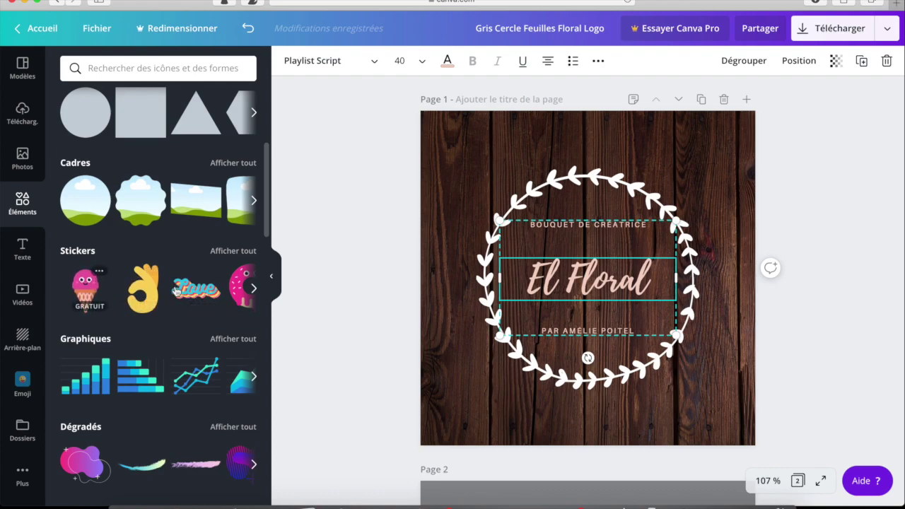
{"action": "left_click", "coordinate": [232, 251]}
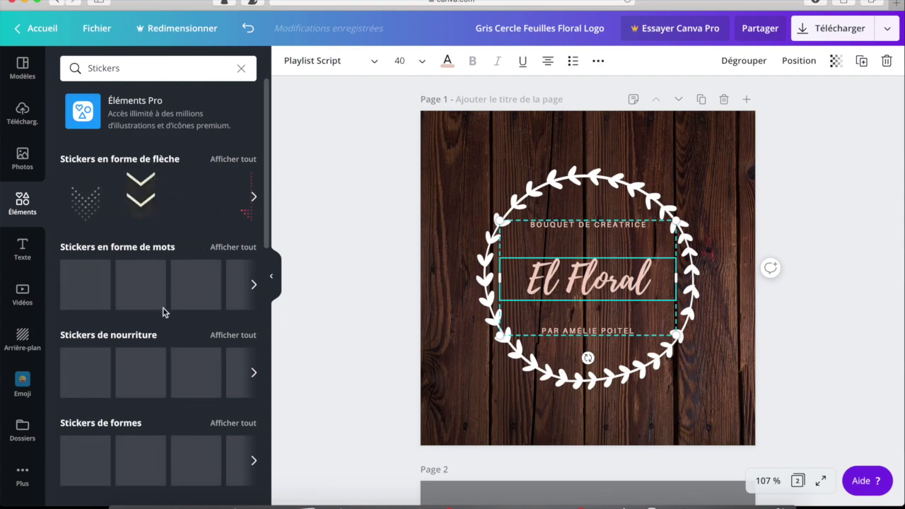
{"action": "scroll", "coordinate": [163, 311], "scroll_direction": "down", "scroll_amount": 3}
{"action": "scroll", "coordinate": [163, 311], "scroll_direction": "down", "scroll_amount": 4}
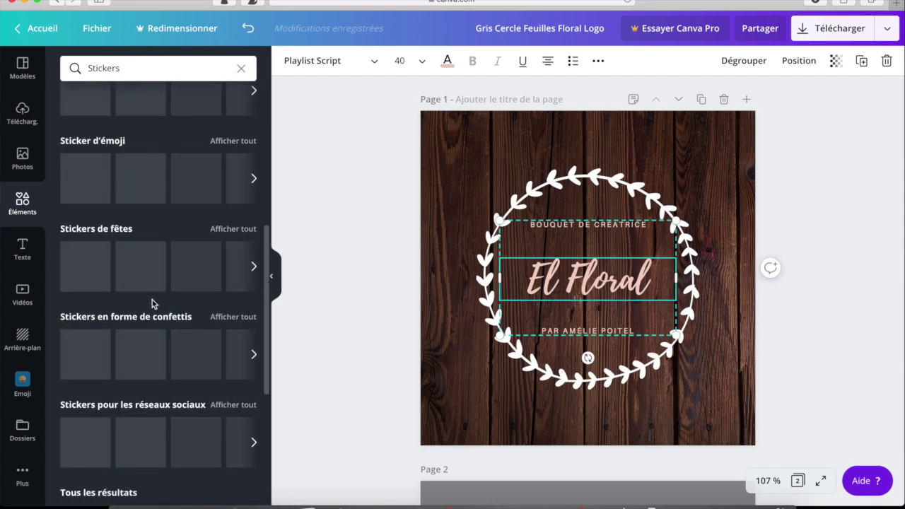
{"action": "scroll", "coordinate": [184, 277], "scroll_direction": "down", "scroll_amount": 4}
{"action": "scroll", "coordinate": [184, 277], "scroll_direction": "down", "scroll_amount": 5}
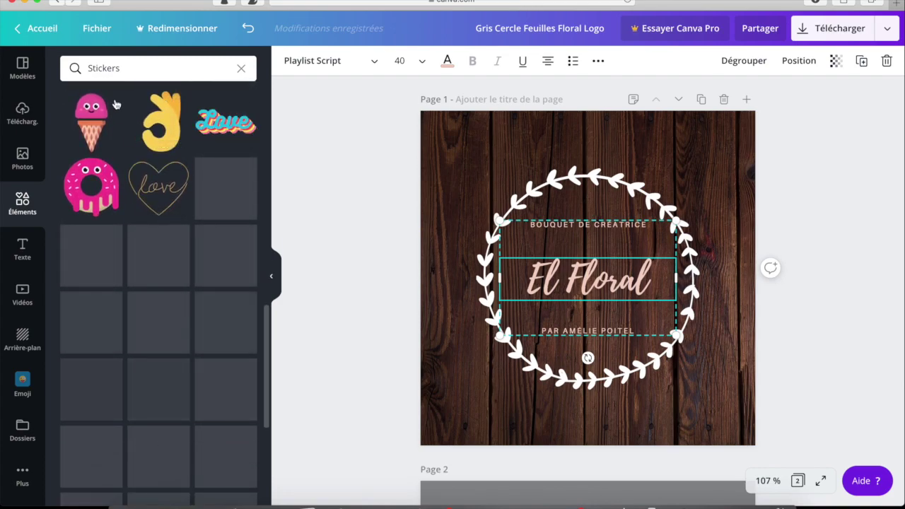
- Add the blue stacked column chart from the Graphiques elements to page 2 and position it inside the page
{"action": "left_click", "coordinate": [21, 200]}
{"action": "scroll", "coordinate": [156, 400], "scroll_direction": "down", "scroll_amount": 2}
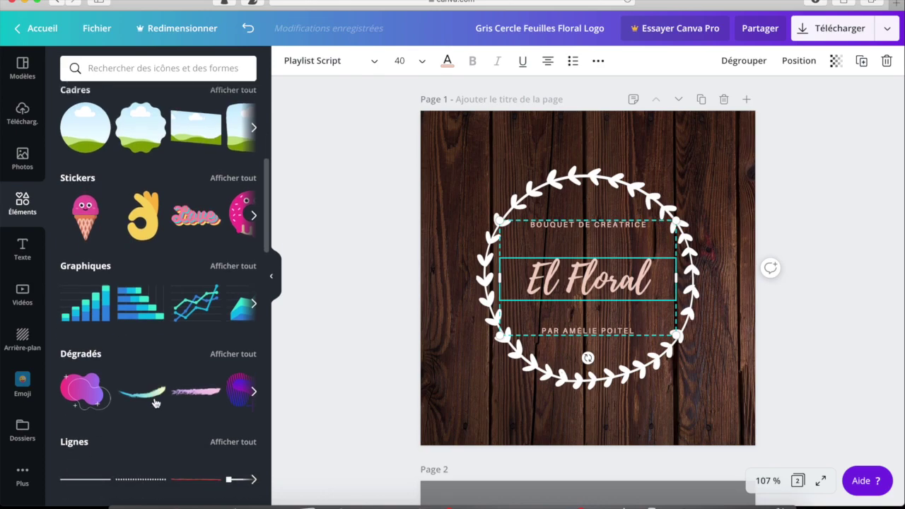
{"action": "scroll", "coordinate": [491, 297], "scroll_direction": "down", "scroll_amount": 5}
{"action": "left_click", "coordinate": [488, 317]}
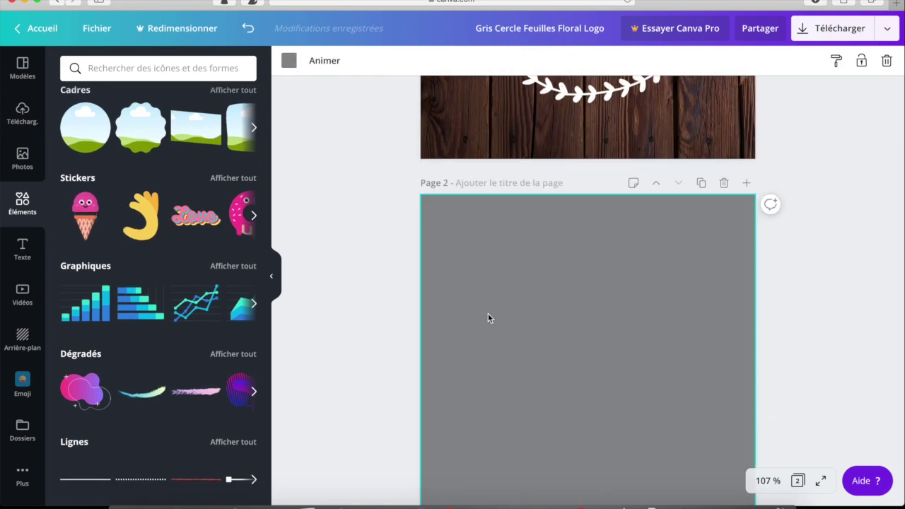
{"action": "left_click", "coordinate": [231, 267]}
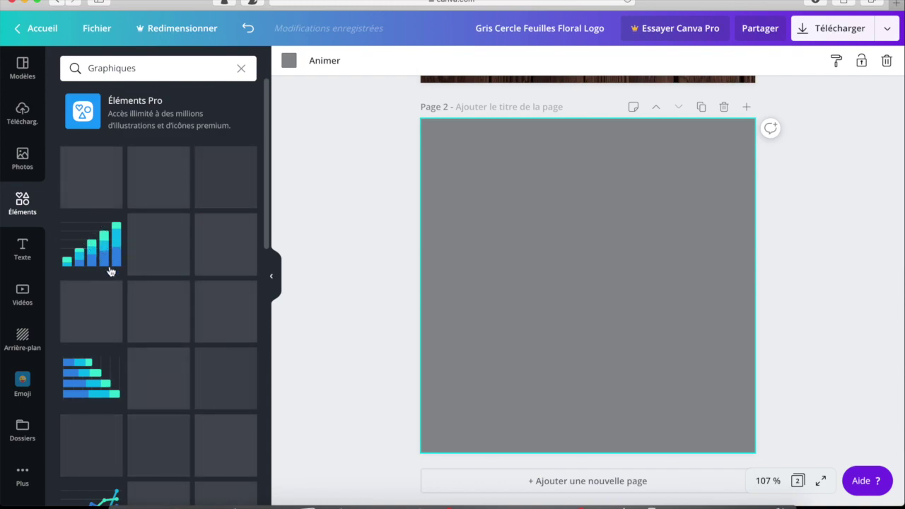
{"action": "left_click_drag", "start_coordinate": [325, 283], "coordinate": [340, 283]}
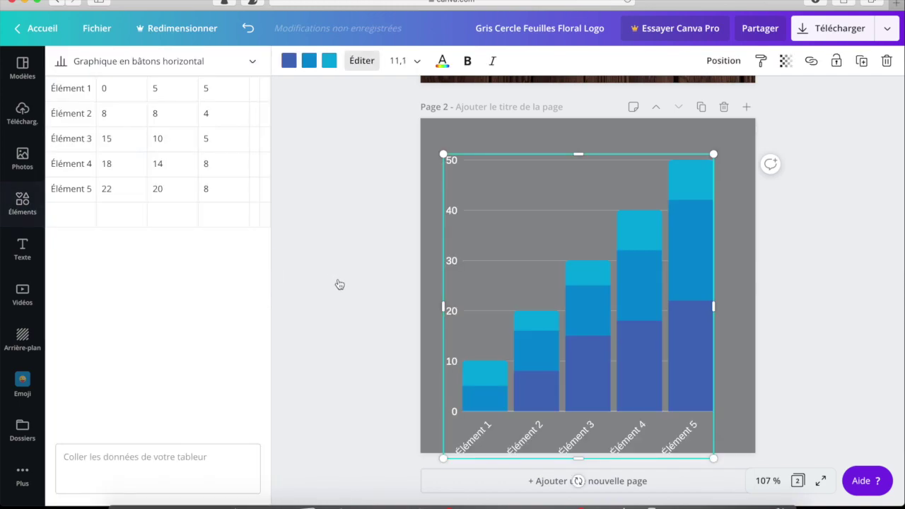
{"action": "left_click_drag", "start_coordinate": [608, 284], "coordinate": [616, 260]}
- Rename the chart's first two row labels as "Cachuète" and "Carrottes"
{"action": "left_click", "coordinate": [113, 86]}
{"action": "left_click", "coordinate": [67, 84]}
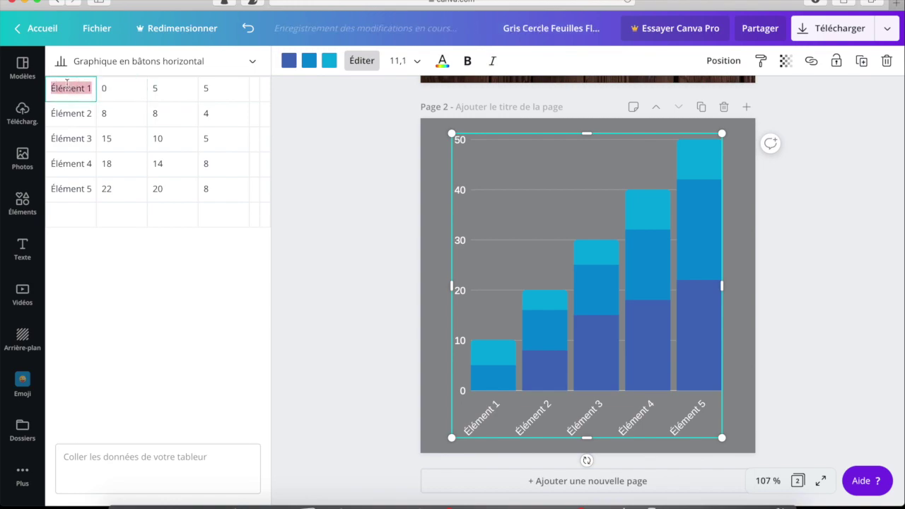
{"action": "type", "text": "Cachuète"}
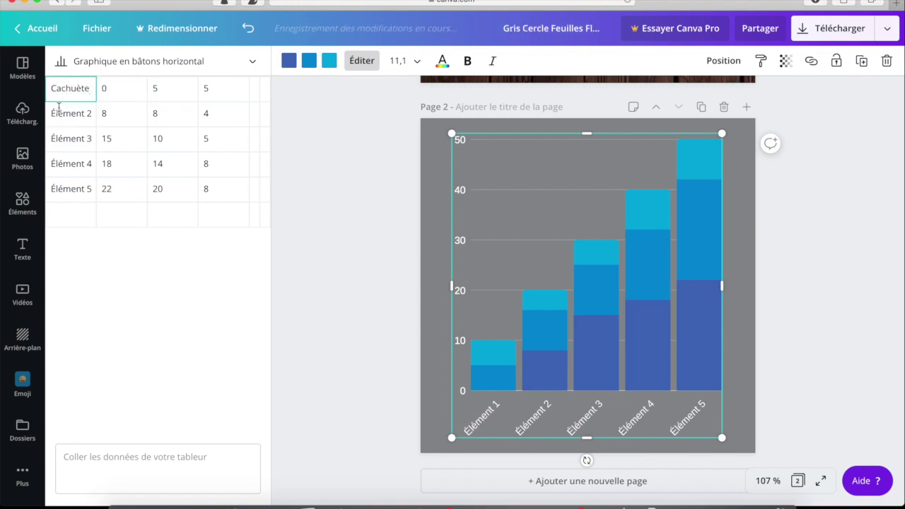
{"action": "left_click", "coordinate": [59, 106]}
{"action": "type", "text": "C"}
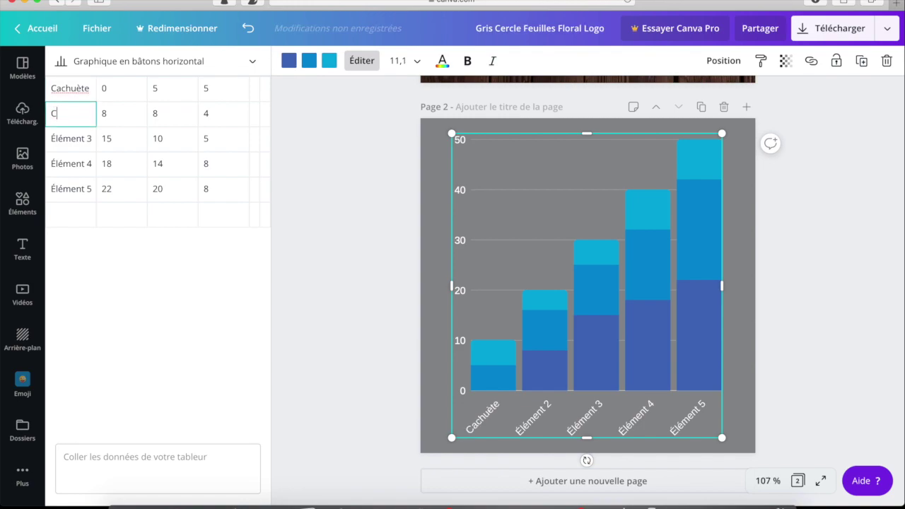
{"action": "type", "text": "aro"}
{"action": "key", "text": "BackSpace"}
{"action": "type", "text": "rottes"}
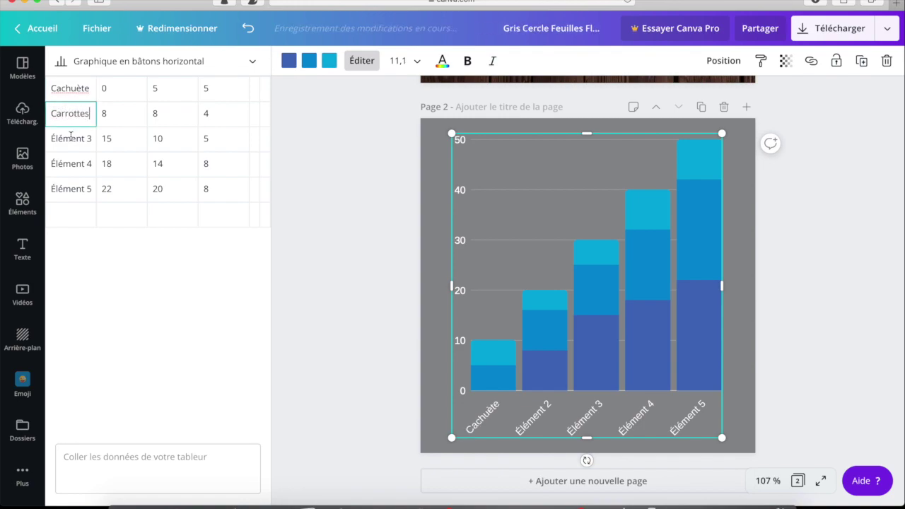
- Correct the first two chart labels to "Cacahuète" and "Carottes", and rename the third label as "pattate"
{"action": "left_click", "coordinate": [71, 136]}
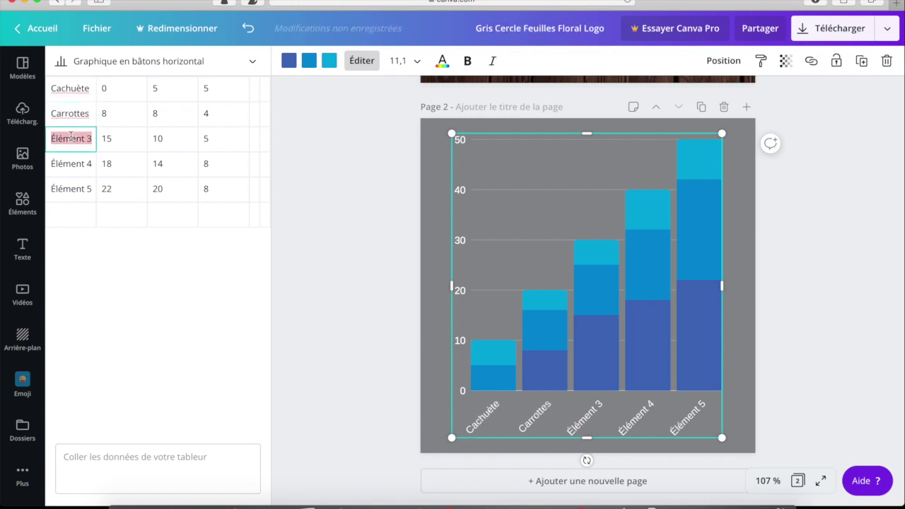
{"action": "left_click", "coordinate": [69, 115]}
{"action": "left_click", "coordinate": [68, 88]}
{"action": "left_click", "coordinate": [72, 140]}
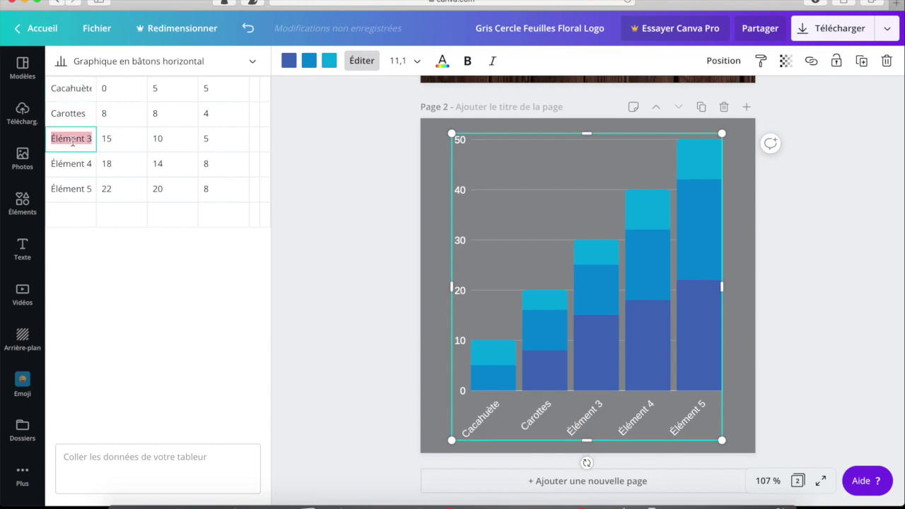
{"action": "type", "text": "pattate"}
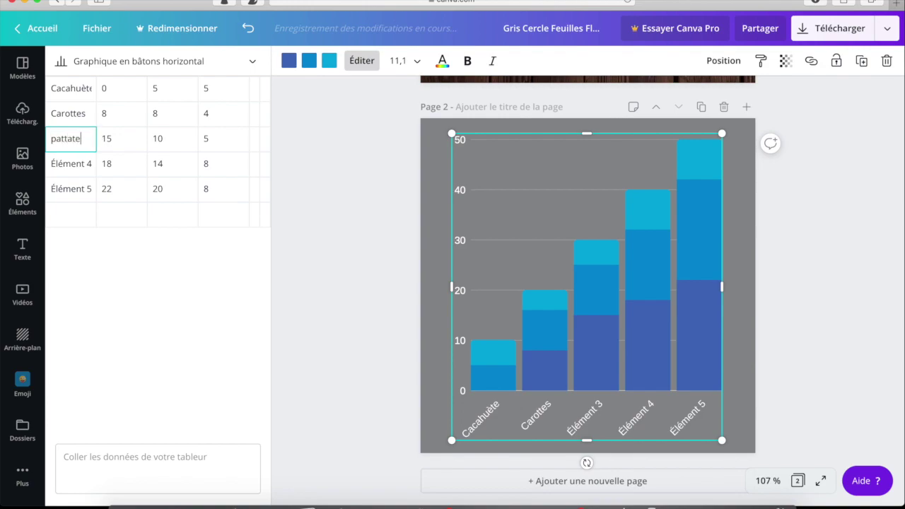
{"action": "left_click", "coordinate": [310, 203]}
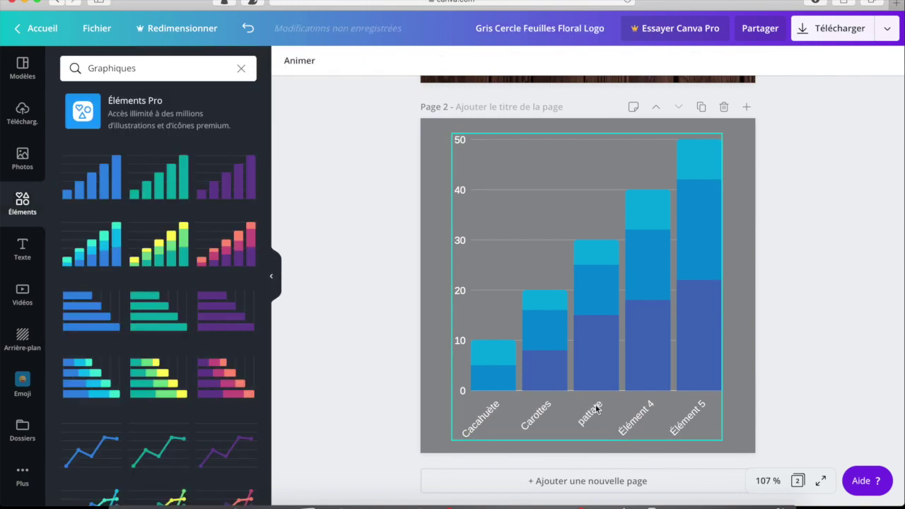
- Reopen the chart's data and set the first value of the Cacahuète row to 17
{"action": "left_click", "coordinate": [594, 382]}
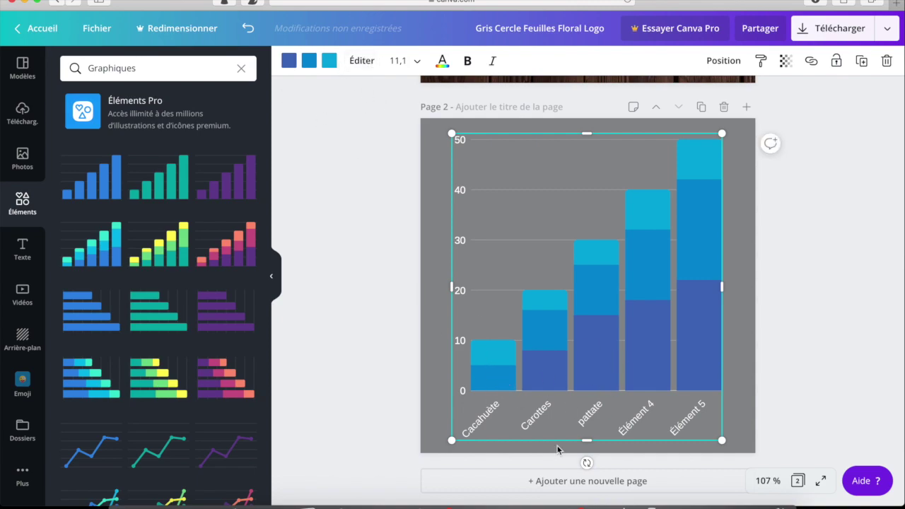
{"action": "left_click", "coordinate": [564, 233]}
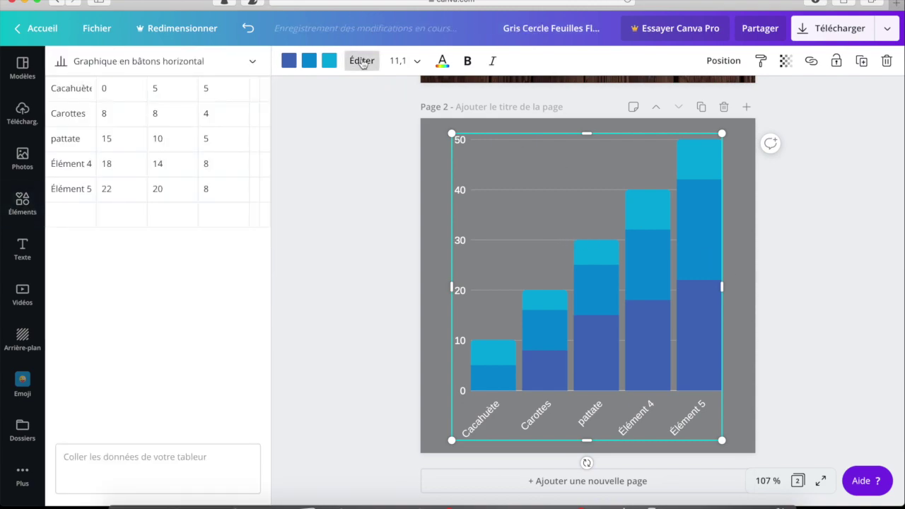
{"action": "left_click", "coordinate": [144, 87]}
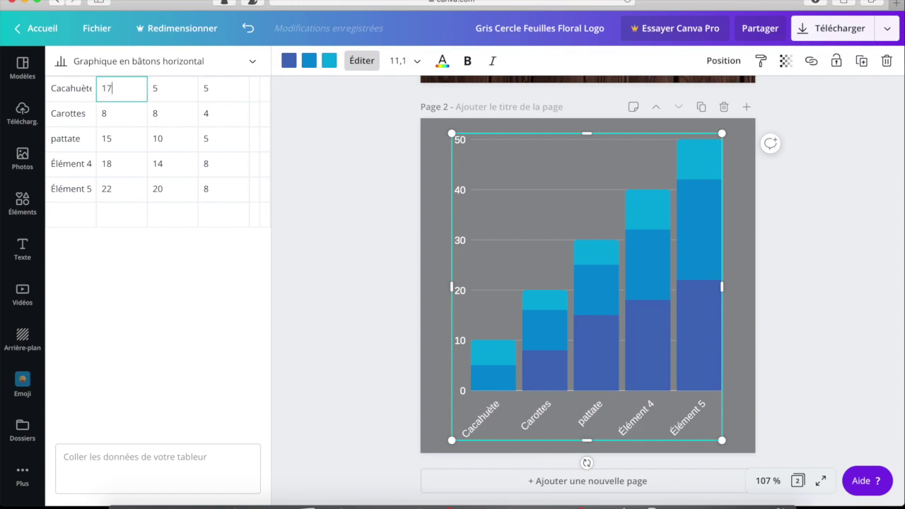
{"action": "key", "text": "Return"}
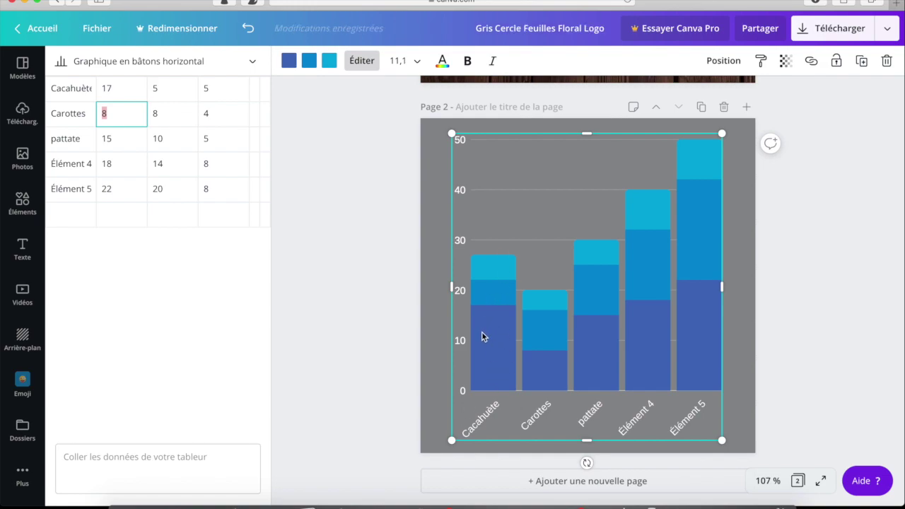
- Set the third-series values of Cacahuète and Carottes to 0 and clear those of the other three rows
{"action": "left_click", "coordinate": [224, 92]}
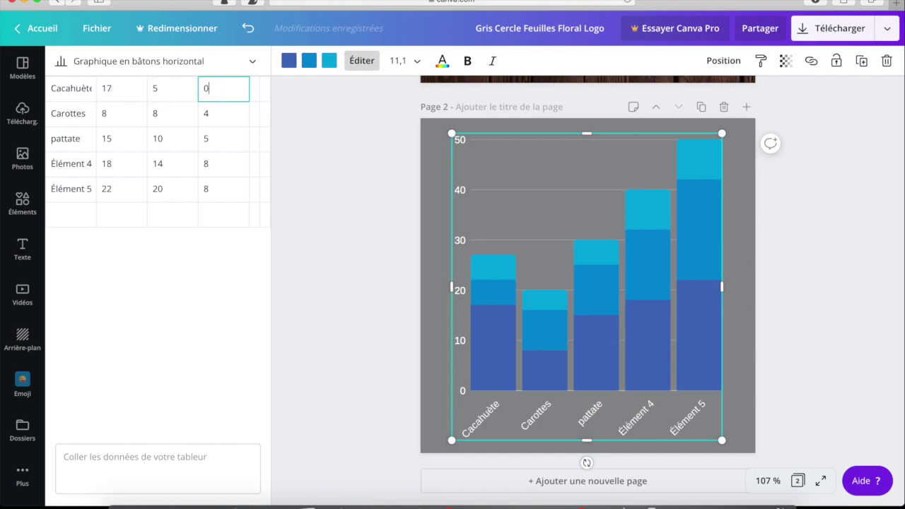
{"action": "left_click", "coordinate": [215, 113]}
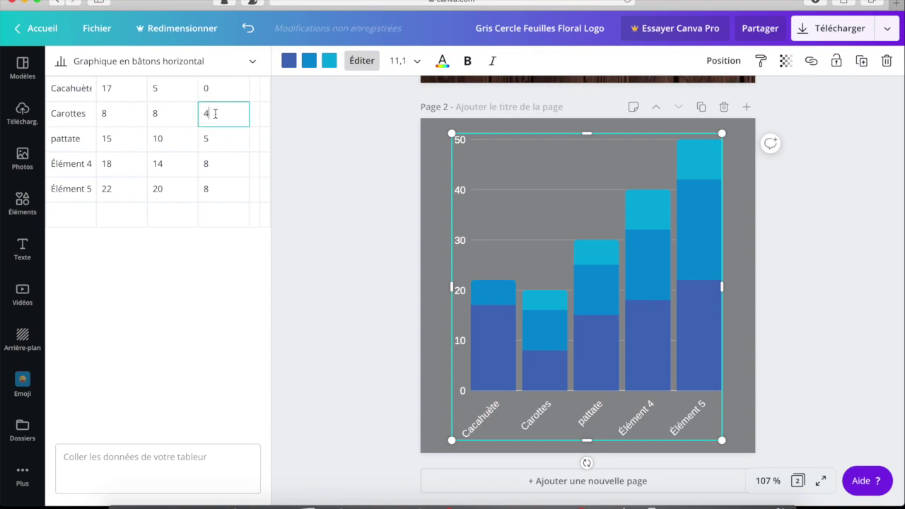
{"action": "left_click", "coordinate": [215, 145]}
{"action": "left_click", "coordinate": [222, 162]}
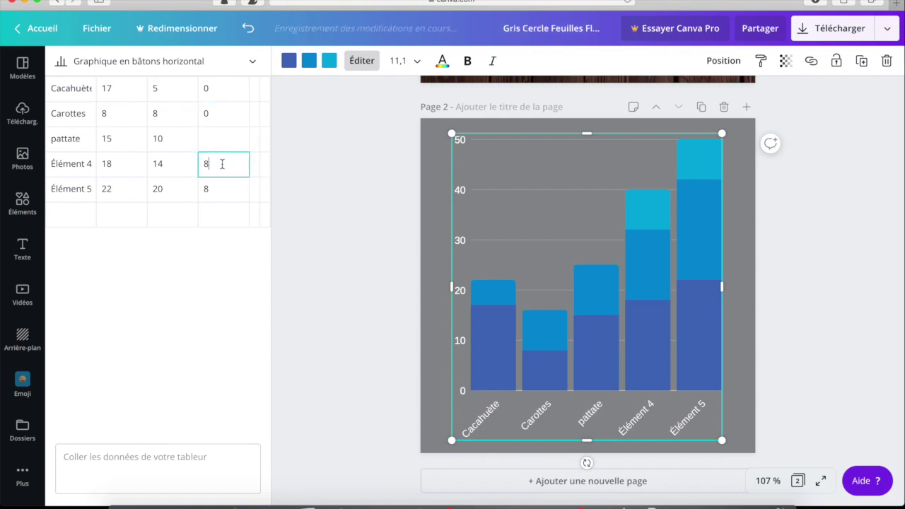
{"action": "left_click", "coordinate": [220, 198]}
{"action": "key", "text": "BackSpace"}
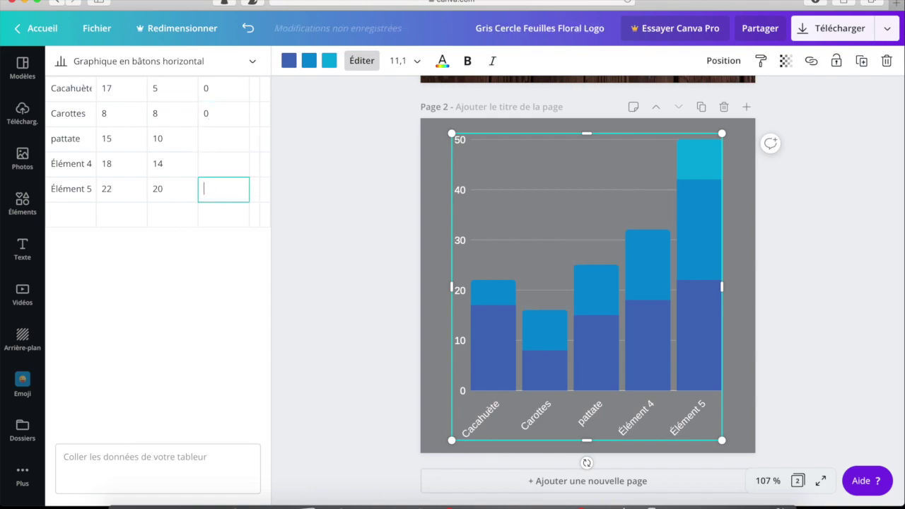
- Clear the second-series values of the Cacahuète, Carottes and pattate rows, and deselect the chart
{"action": "left_click", "coordinate": [182, 100]}
{"action": "key", "text": "BackSpace"}
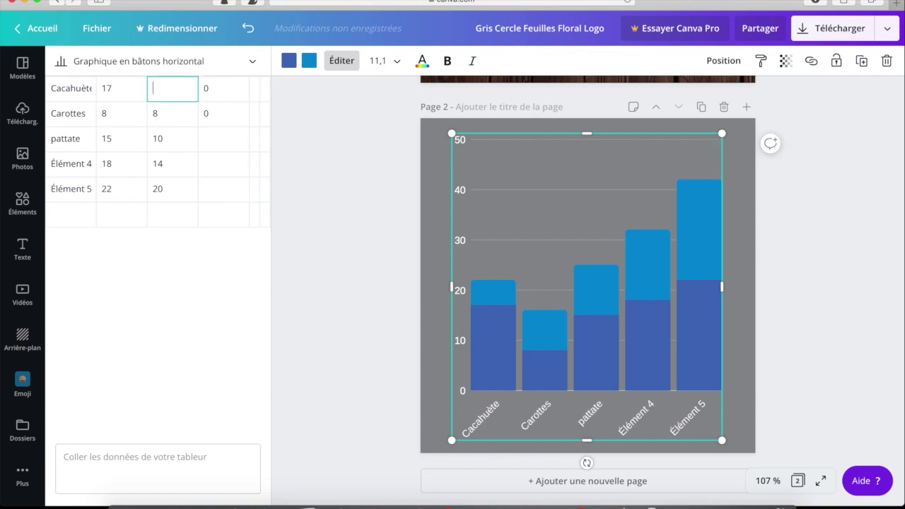
{"action": "left_click", "coordinate": [170, 111]}
{"action": "key", "text": "BackSpace"}
{"action": "left_click", "coordinate": [162, 147]}
{"action": "key", "text": "BackSpace"}
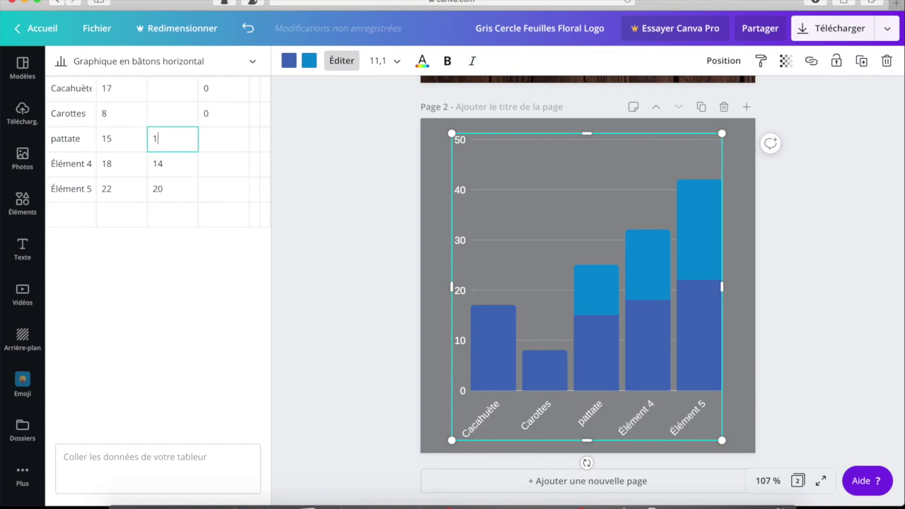
{"action": "left_click", "coordinate": [178, 163]}
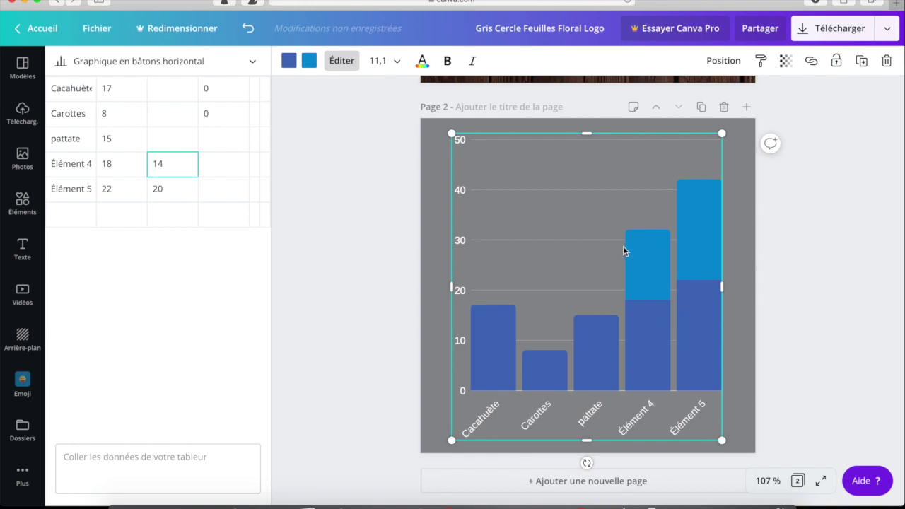
{"action": "left_click", "coordinate": [783, 264]}
- Add the text "Ceci est une deuxième partie" on page 2, shrink it to size 11, and place it steeply tilted over the Élément 5 bar
{"action": "left_click", "coordinate": [25, 251]}
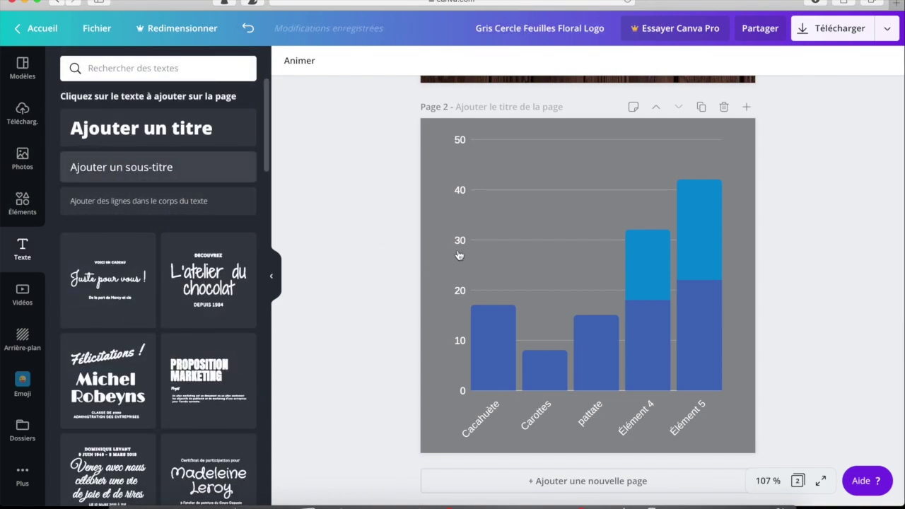
{"action": "type", "text": "Ceci est une deuxième partie"}
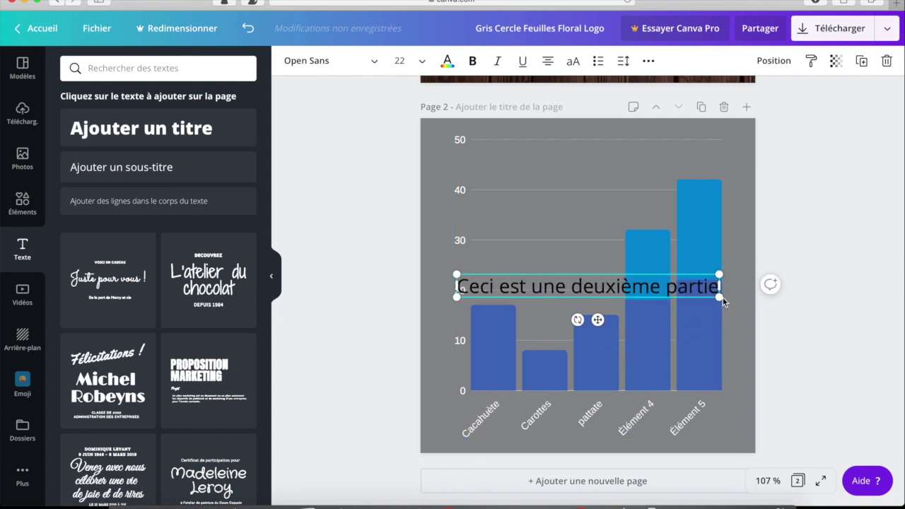
{"action": "left_click_drag", "start_coordinate": [719, 297], "coordinate": [574, 278]}
{"action": "left_click_drag", "start_coordinate": [529, 316], "coordinate": [565, 298]}
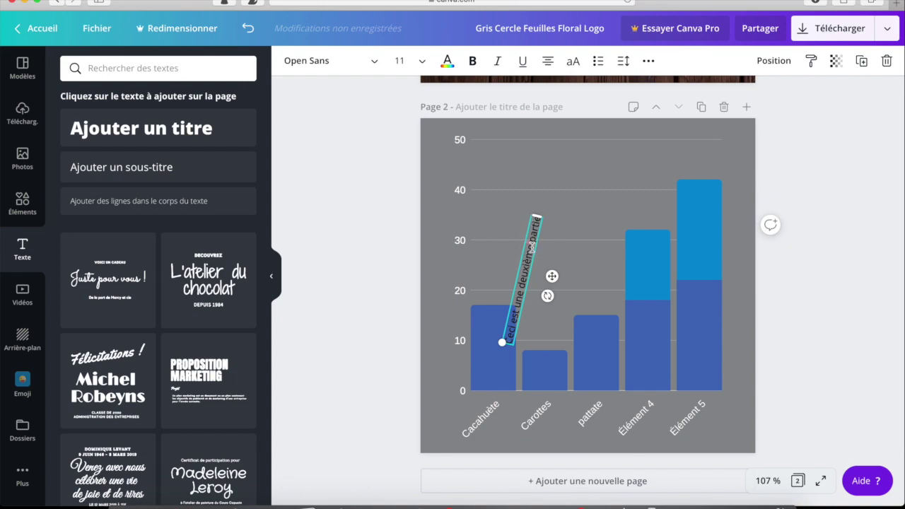
{"action": "left_click", "coordinate": [601, 276]}
{"action": "left_click", "coordinate": [527, 280]}
{"action": "left_click_drag", "start_coordinate": [551, 276], "coordinate": [699, 227]}
{"action": "left_click", "coordinate": [810, 313]}
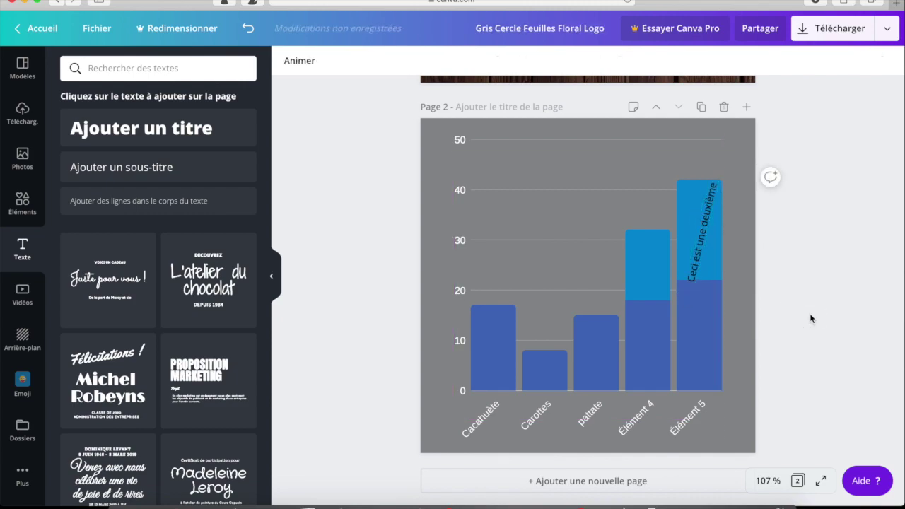
- Delete the tilted text from page 2 and reopen the chart's data for editing
{"action": "left_click", "coordinate": [707, 225]}
{"action": "key", "text": "Delete"}
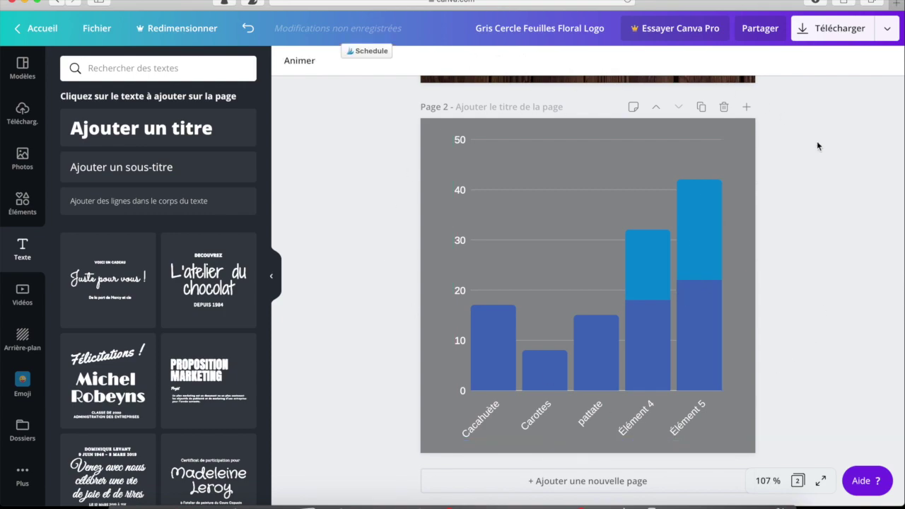
{"action": "left_click", "coordinate": [535, 219]}
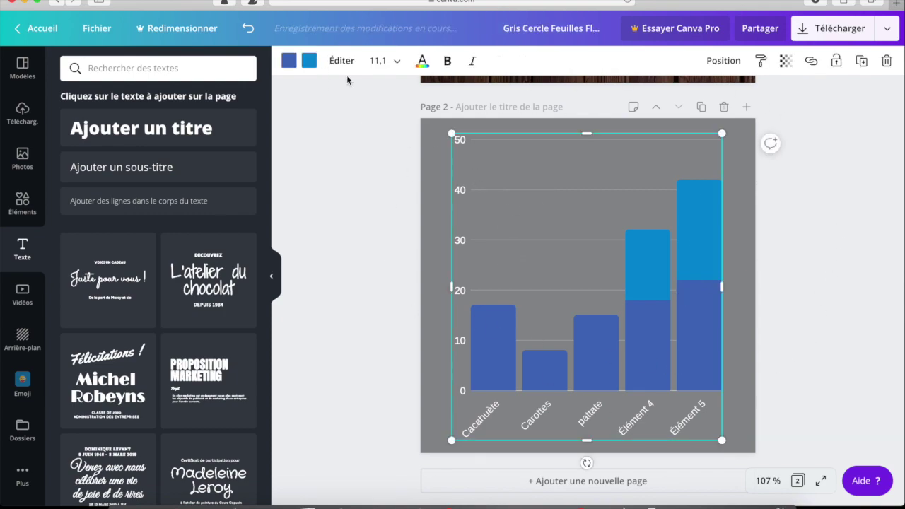
{"action": "double_click", "coordinate": [541, 204]}
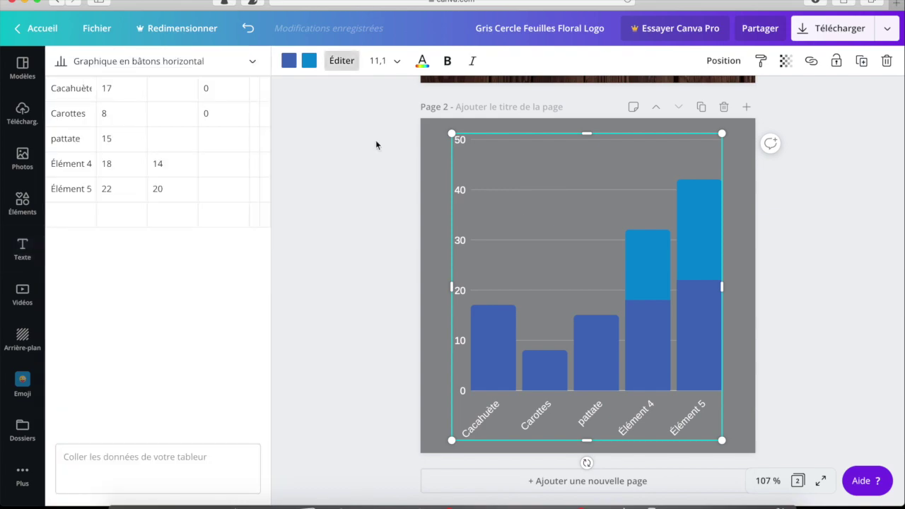
- Show the colour choices for the chart's light blue series and set the chart's font size to 28
{"action": "left_click", "coordinate": [309, 60]}
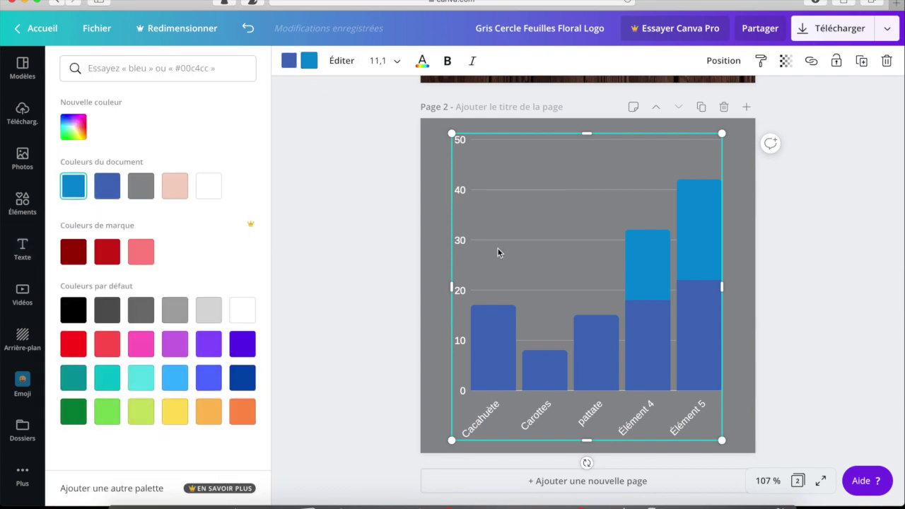
{"action": "left_click", "coordinate": [379, 61]}
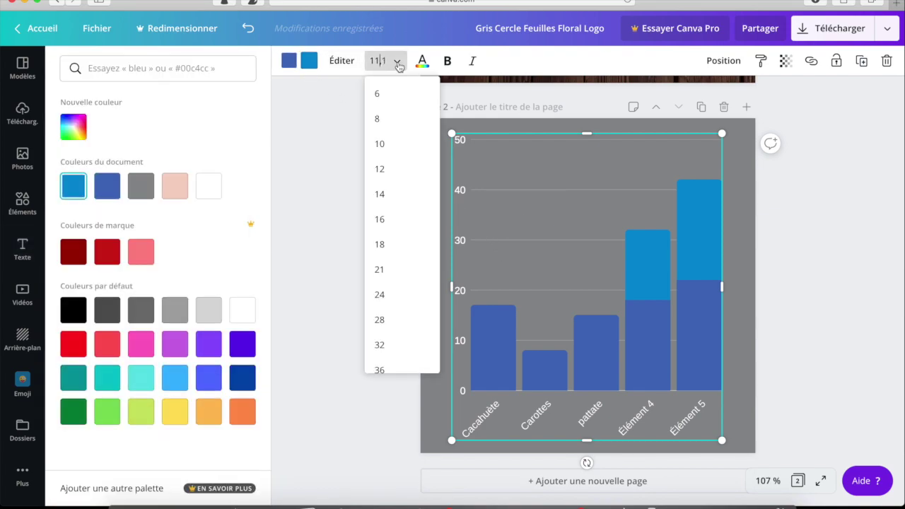
{"action": "left_click", "coordinate": [391, 321]}
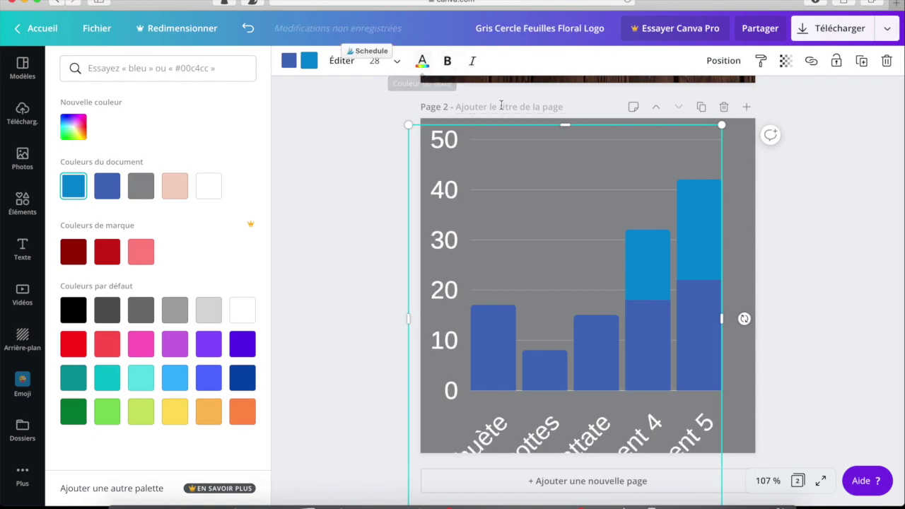
- Delete the chart from page 2 and return to the element categories
{"action": "key", "text": "Delete"}
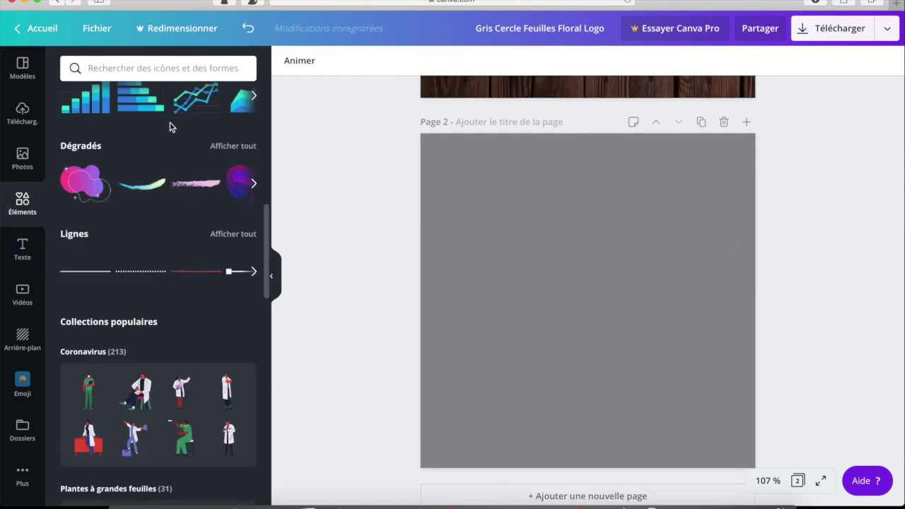
{"action": "scroll", "coordinate": [170, 127], "scroll_direction": "up", "scroll_amount": 4}
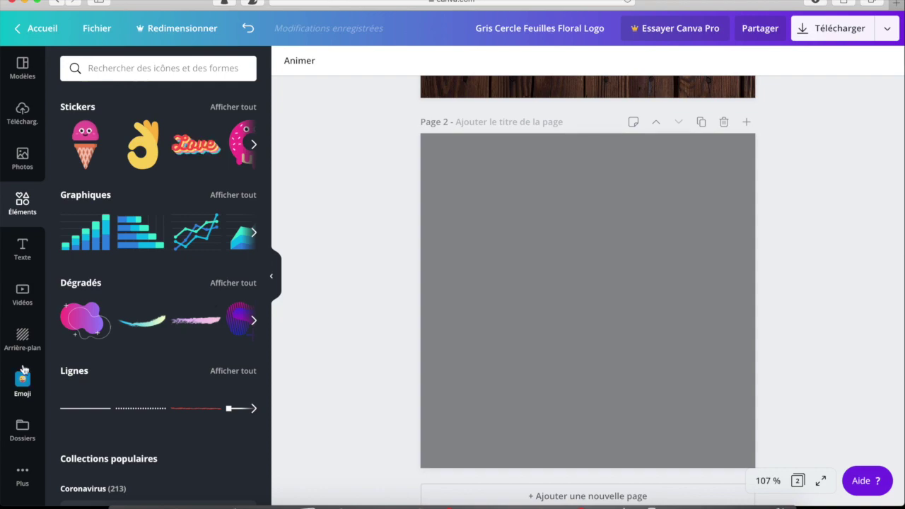
- Add the purple-pink gradient blob to page 2 and recolour its pink dark red, its purple pale pink and its white outlines black
{"action": "left_click", "coordinate": [83, 315]}
{"action": "left_click_drag", "start_coordinate": [373, 315], "coordinate": [454, 202]}
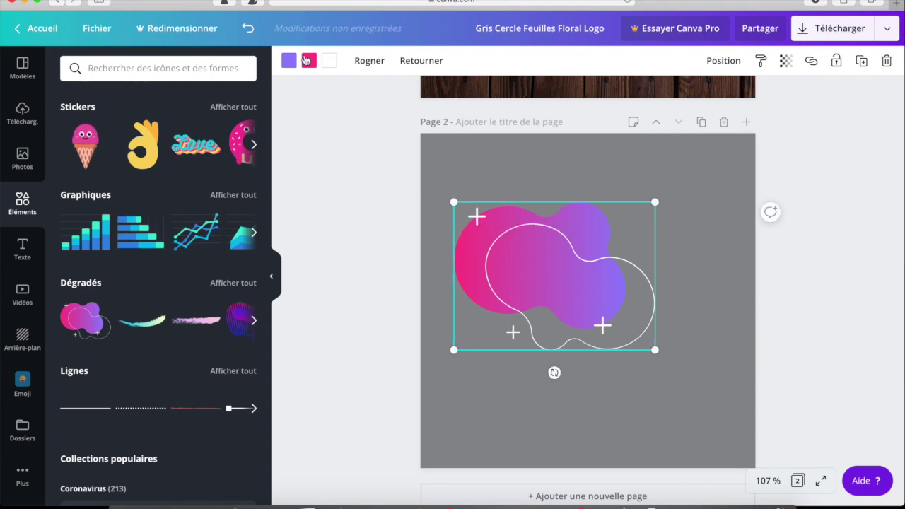
{"action": "left_click", "coordinate": [310, 64]}
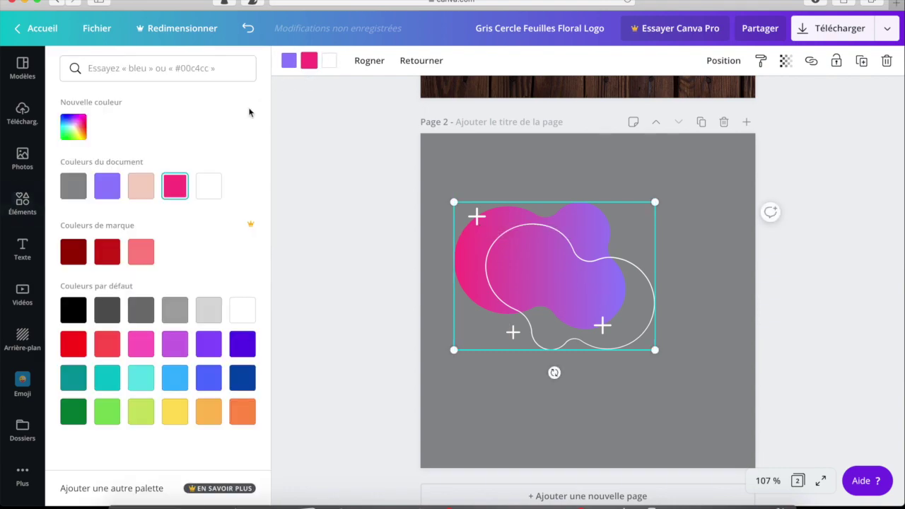
{"action": "left_click", "coordinate": [72, 256]}
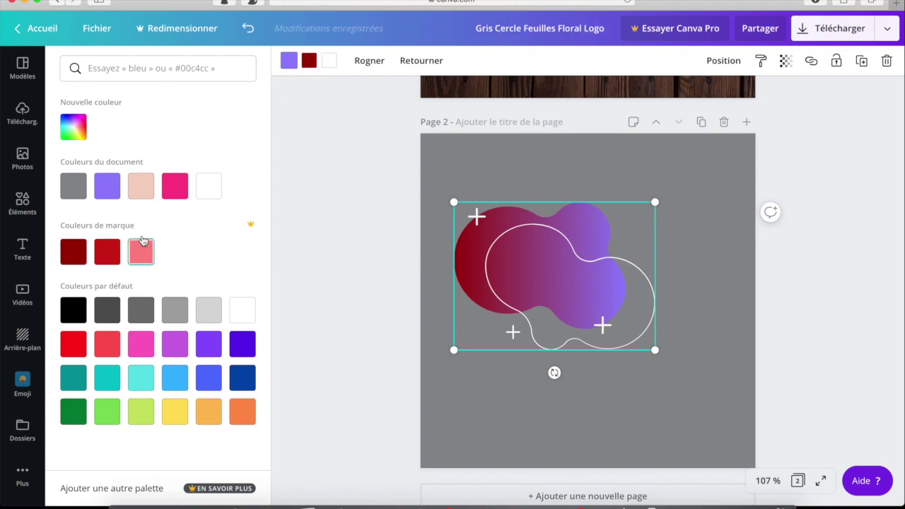
{"action": "left_click", "coordinate": [140, 183]}
{"action": "left_click", "coordinate": [329, 63]}
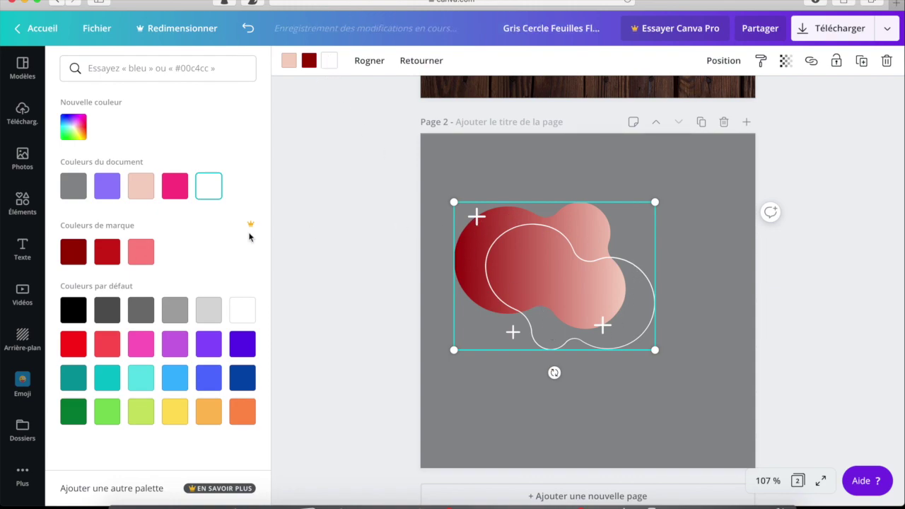
{"action": "left_click", "coordinate": [78, 310]}
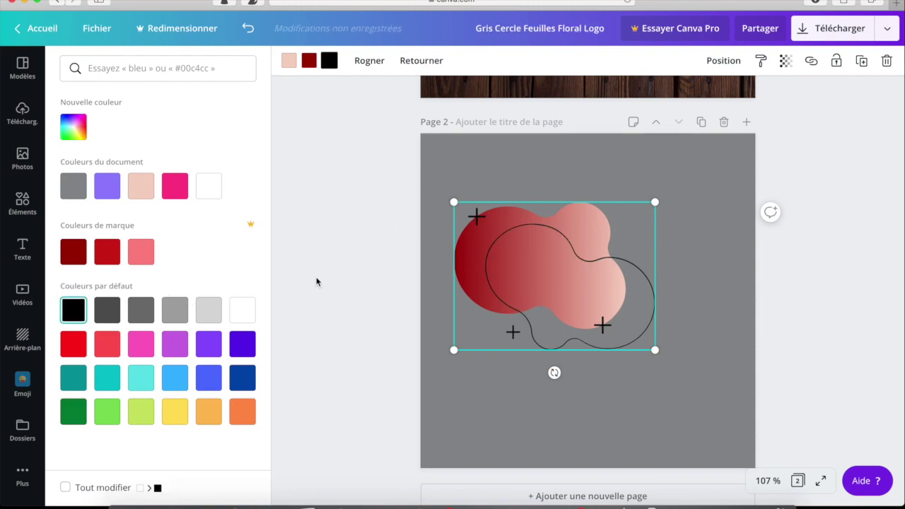
{"action": "left_click", "coordinate": [351, 277]}
{"action": "left_click", "coordinate": [831, 311]}
- Centre the gradient blob horizontally on page 2 and try rotating it steeply, turning it back to level
{"action": "left_click_drag", "start_coordinate": [590, 303], "coordinate": [623, 305]}
{"action": "left_click_drag", "start_coordinate": [589, 379], "coordinate": [673, 340]}
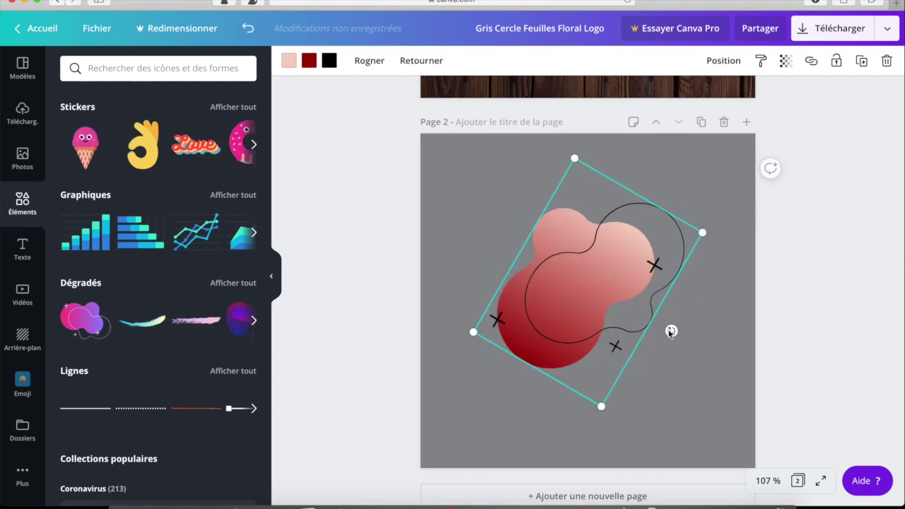
{"action": "left_click", "coordinate": [248, 28]}
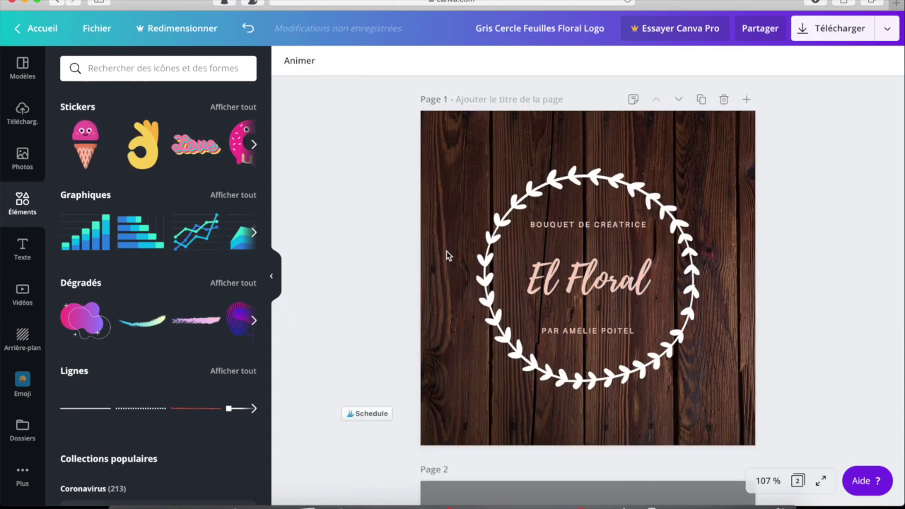
{"action": "scroll", "coordinate": [446, 254], "scroll_direction": "down", "scroll_amount": 5}
{"action": "left_click", "coordinate": [599, 263]}
{"action": "left_click_drag", "start_coordinate": [671, 309], "coordinate": [593, 384]}
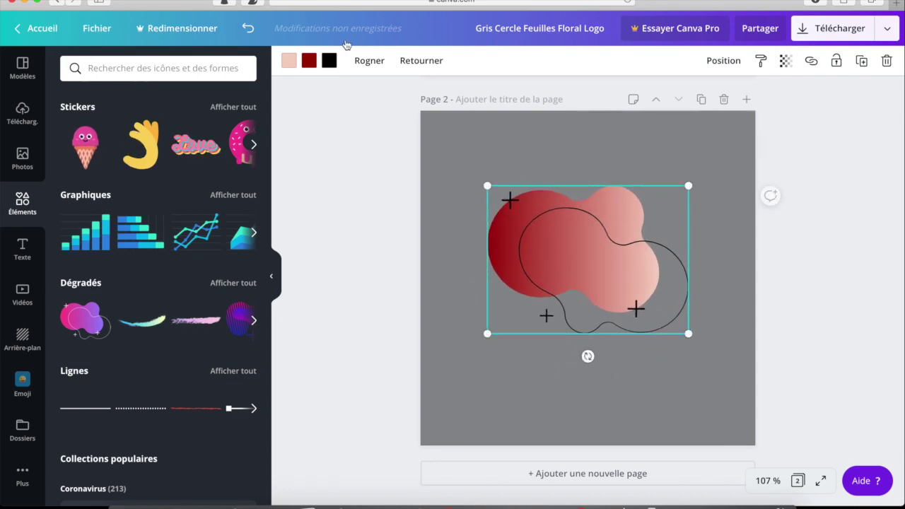
- Try flipping the gradient blob horizontally and vertically, and delete it from page 2
{"action": "left_click", "coordinate": [421, 60]}
{"action": "left_click", "coordinate": [438, 94]}
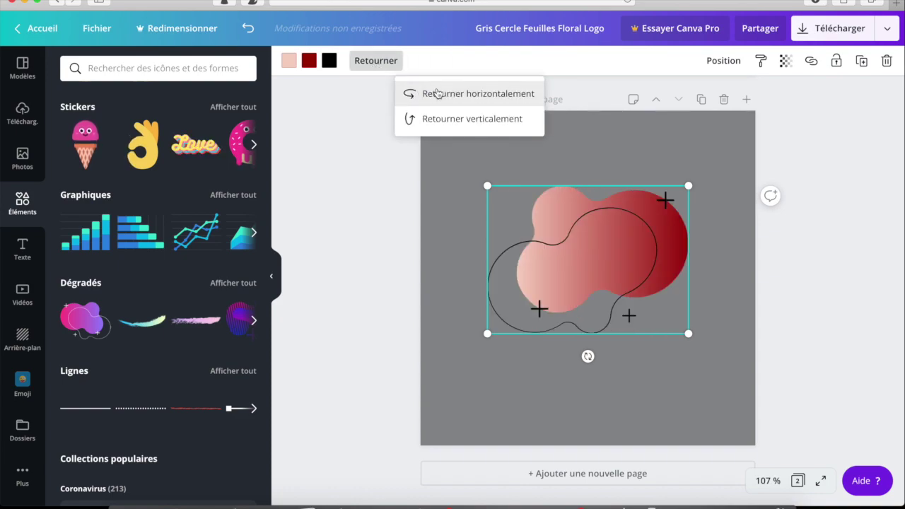
{"action": "left_click", "coordinate": [436, 94]}
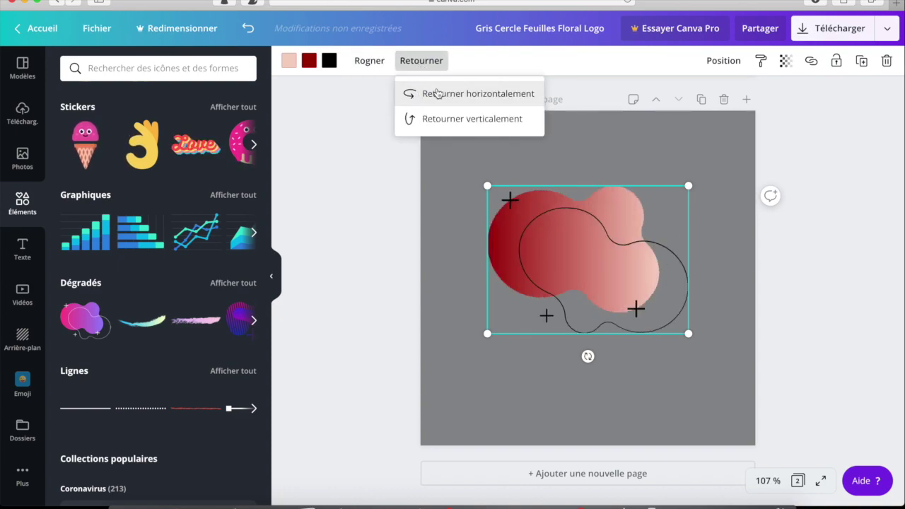
{"action": "left_click", "coordinate": [453, 125]}
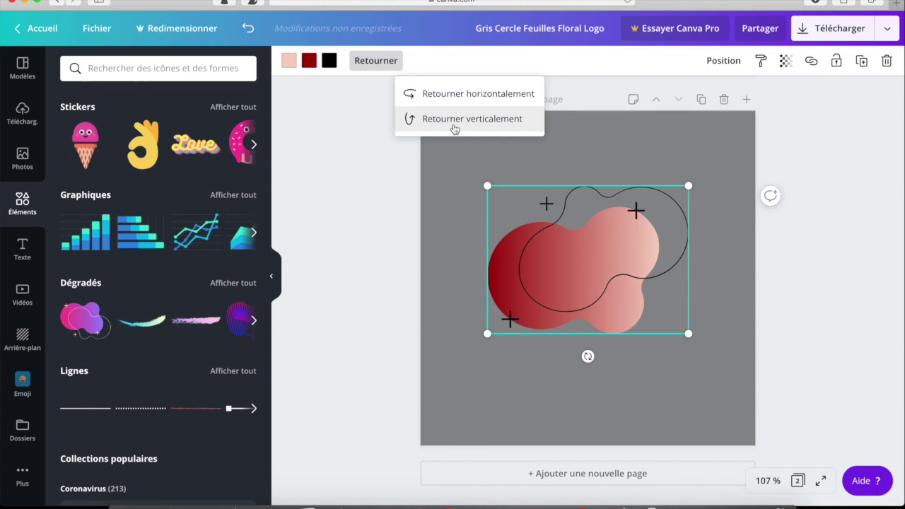
{"action": "left_click", "coordinate": [798, 220]}
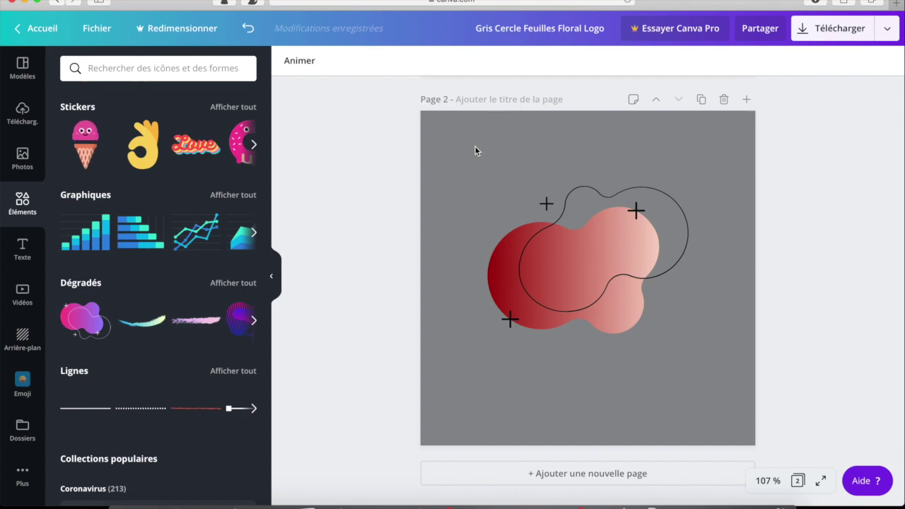
{"action": "left_click", "coordinate": [588, 259]}
{"action": "key", "text": "Delete"}
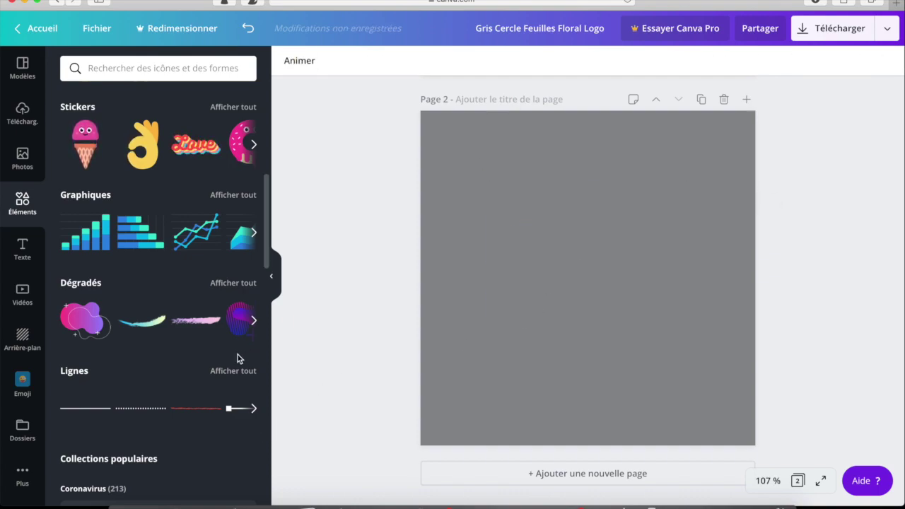
- Add three lines to page 2: a dotted one, a solid one below it and a square-ended one above it
{"action": "scroll", "coordinate": [238, 354], "scroll_direction": "down", "scroll_amount": 4}
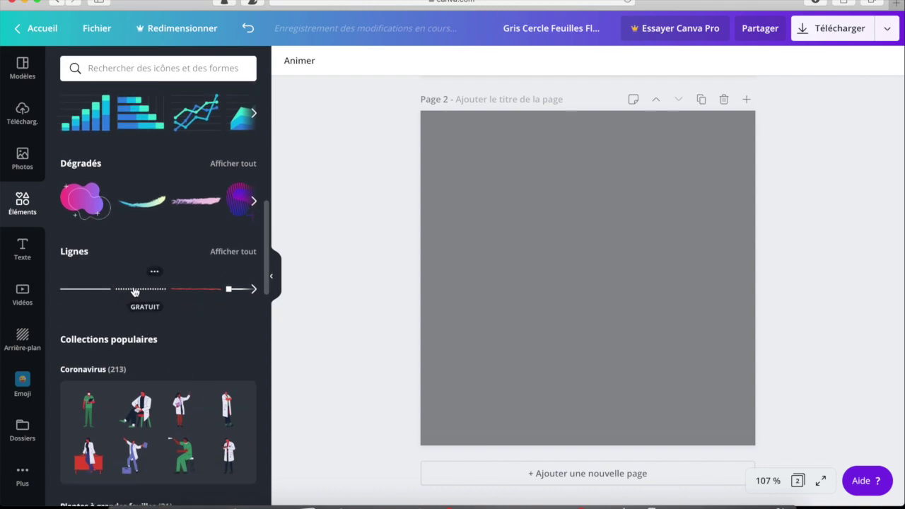
{"action": "left_click", "coordinate": [134, 290]}
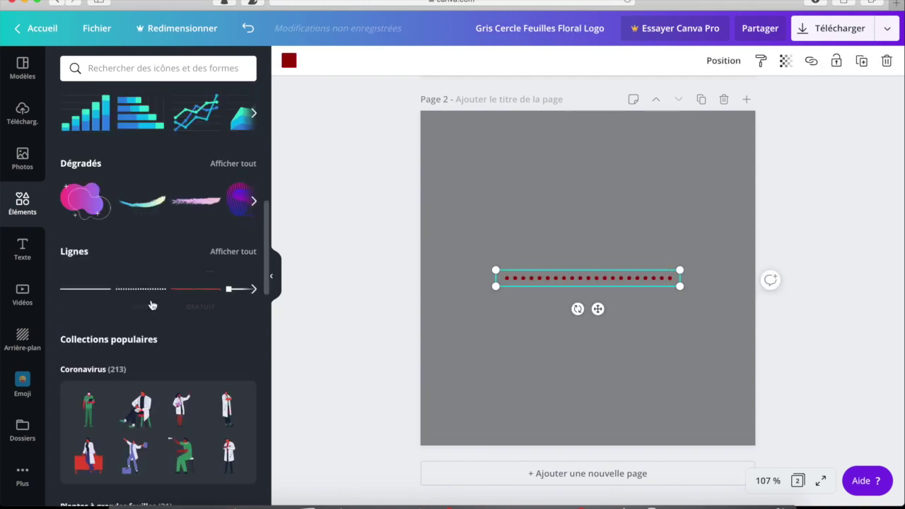
{"action": "left_click", "coordinate": [84, 288]}
{"action": "left_click_drag", "start_coordinate": [551, 286], "coordinate": [548, 327]}
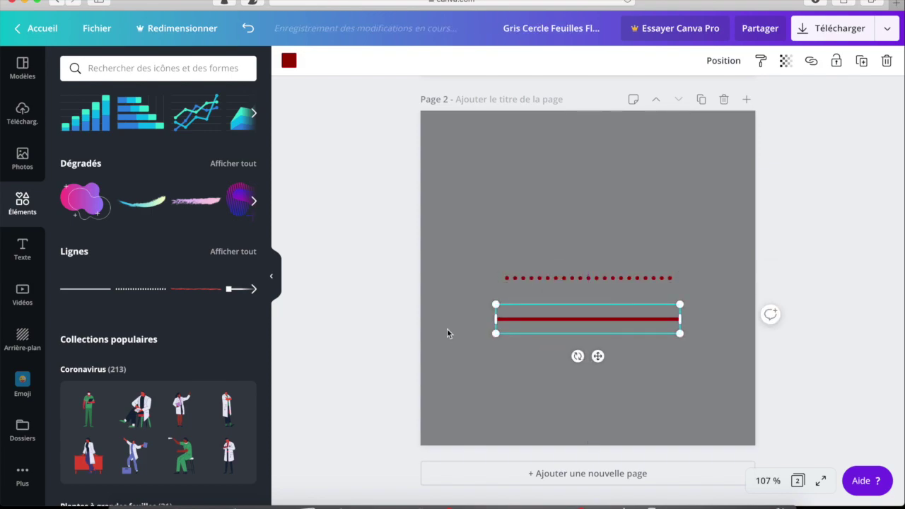
{"action": "left_click", "coordinate": [238, 289]}
{"action": "left_click_drag", "start_coordinate": [587, 209], "coordinate": [586, 212]}
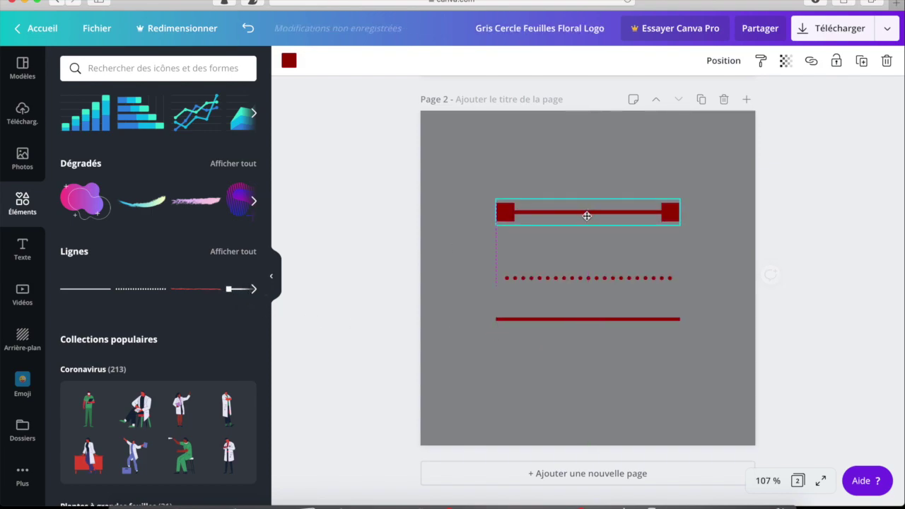
- Select the dotted, solid and square-ended lines together and delete them from page 2
{"action": "left_click", "coordinate": [637, 277], "text": "shift"}
{"action": "left_click", "coordinate": [635, 318], "text": "shift"}
{"action": "key", "text": "Delete"}
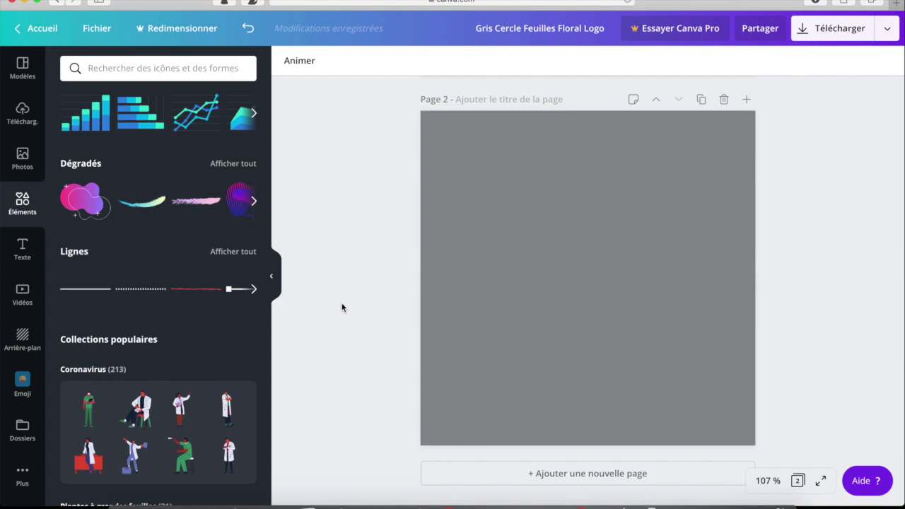
- Try adding the cat from the Animaux dessinés à la main popular collection to page 2, and undo the addition
{"action": "scroll", "coordinate": [204, 327], "scroll_direction": "down", "scroll_amount": 4}
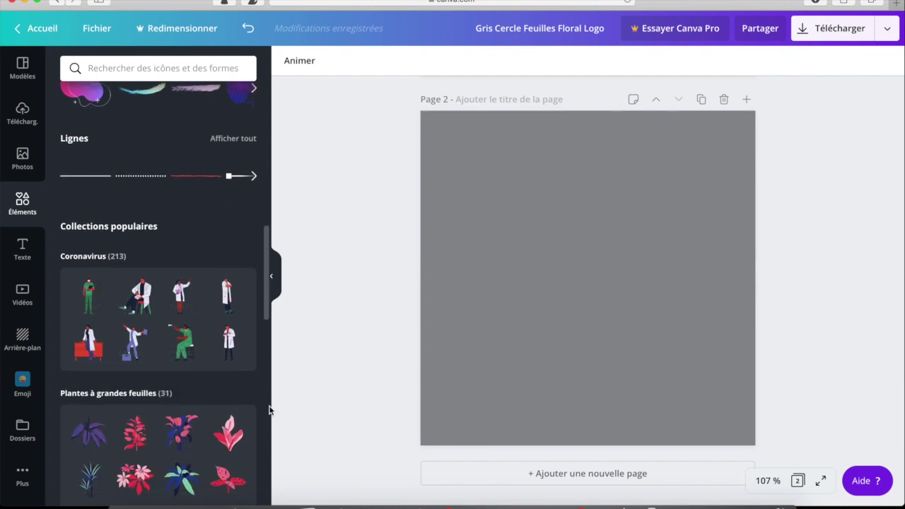
{"action": "scroll", "coordinate": [199, 384], "scroll_direction": "down", "scroll_amount": 4}
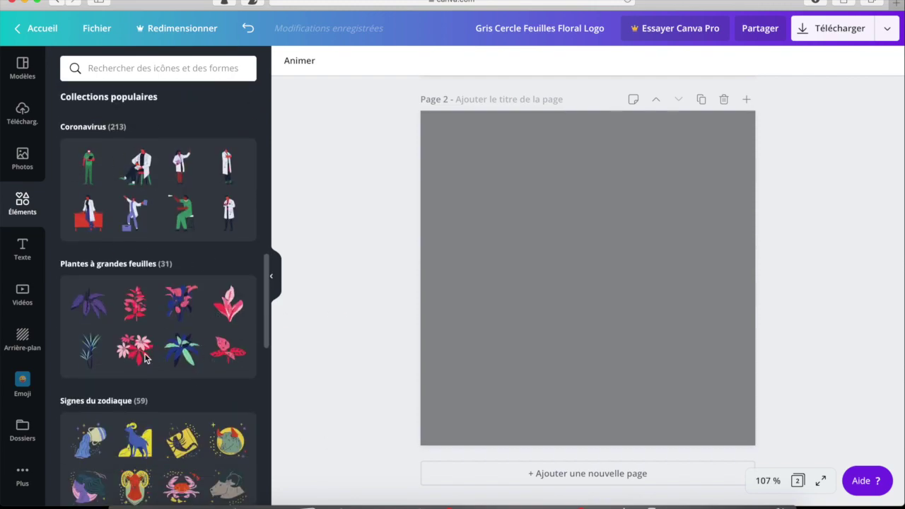
{"action": "scroll", "coordinate": [170, 433], "scroll_direction": "down", "scroll_amount": 6}
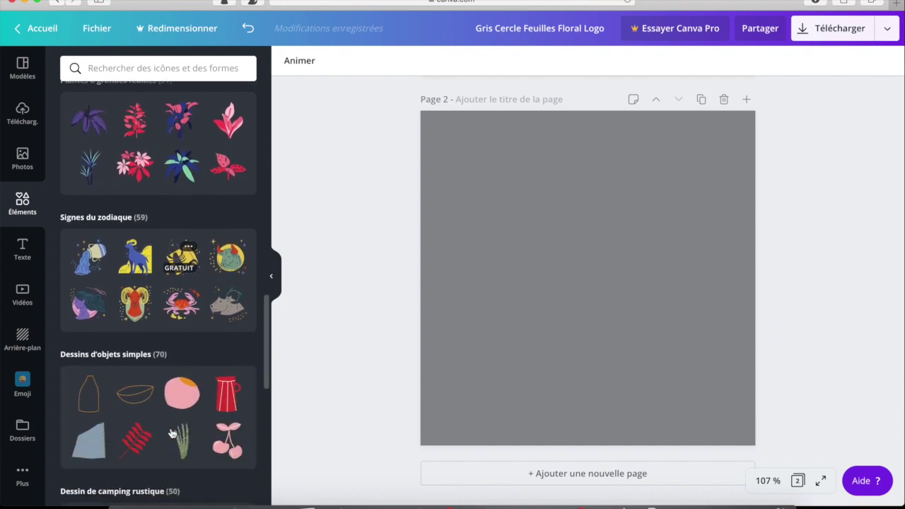
{"action": "scroll", "coordinate": [181, 420], "scroll_direction": "down", "scroll_amount": 13}
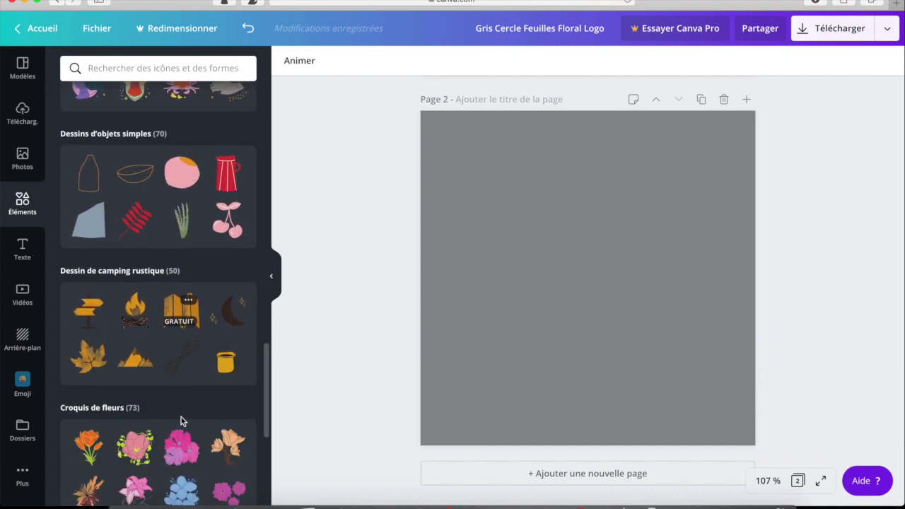
{"action": "scroll", "coordinate": [181, 420], "scroll_direction": "down", "scroll_amount": 12}
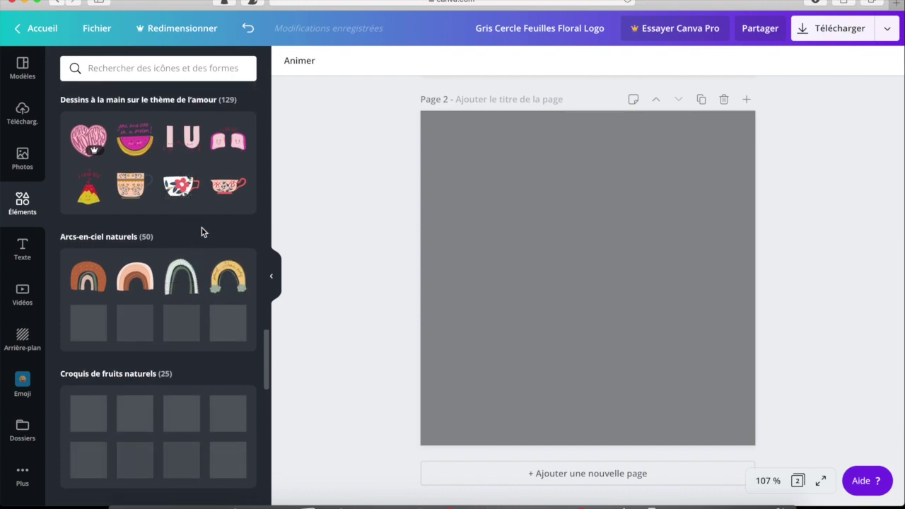
{"action": "scroll", "coordinate": [202, 232], "scroll_direction": "up", "scroll_amount": 7}
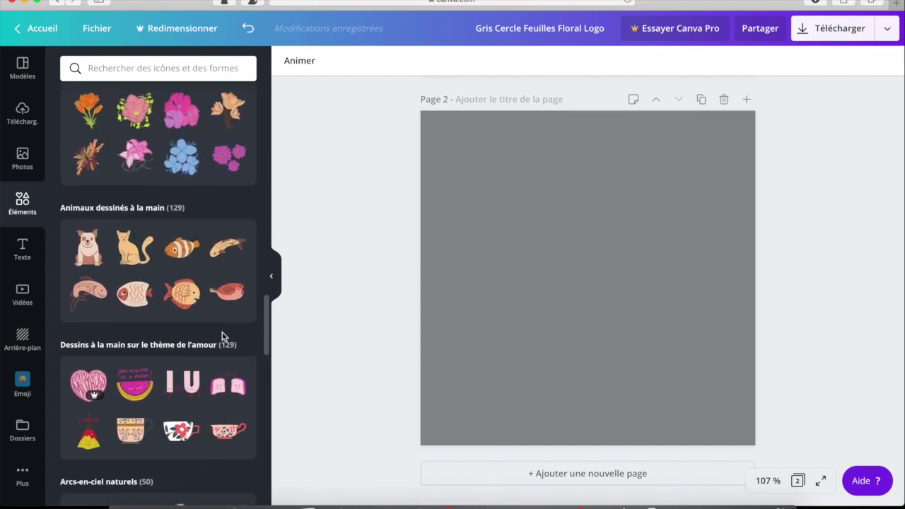
{"action": "left_click", "coordinate": [132, 259]}
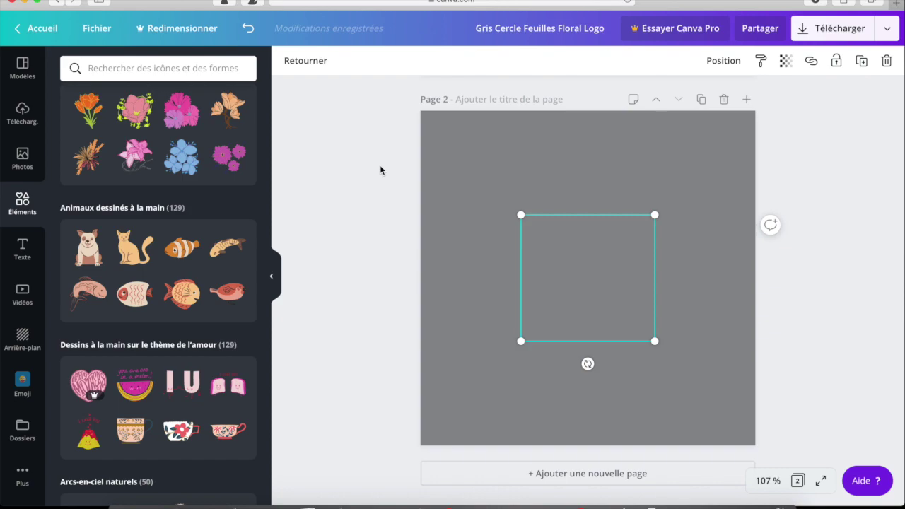
{"action": "key", "text": "super+z"}
{"action": "key", "text": "super+z"}
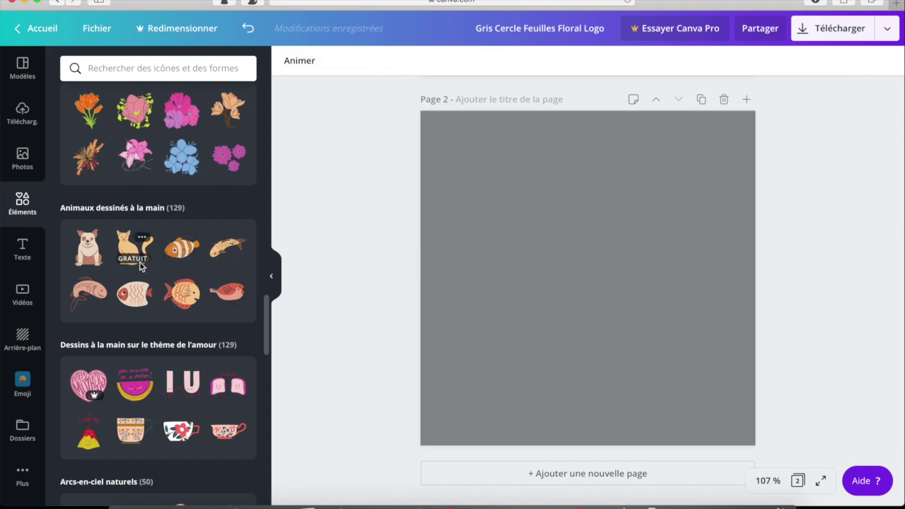
{"action": "scroll", "coordinate": [78, 230], "scroll_direction": "up", "scroll_amount": 15}
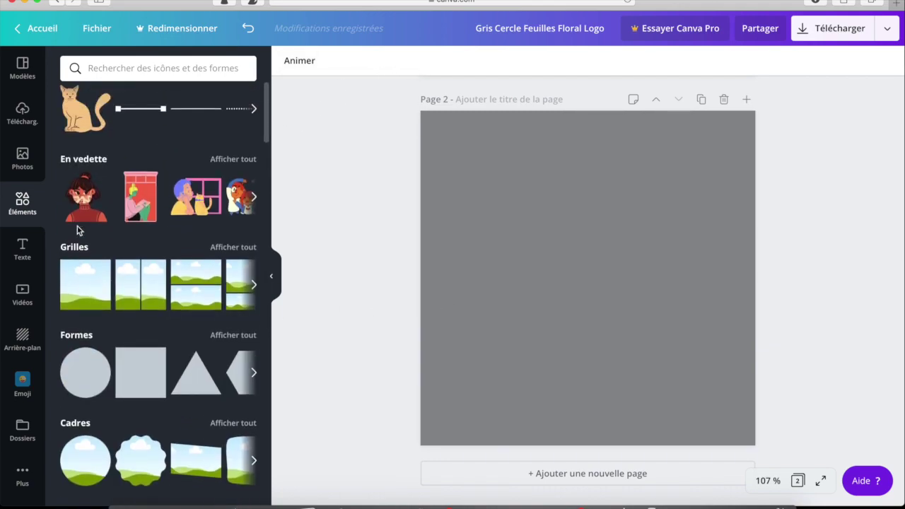